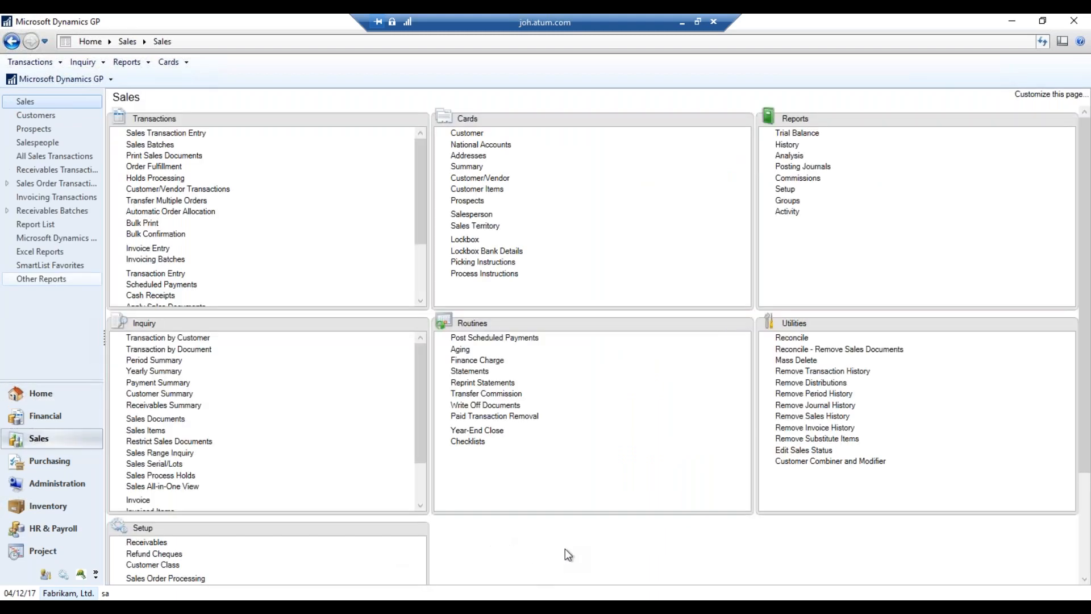
Open Receivables Management Setup from the Setup section of the Sales page
{"action": "scroll", "coordinate": [565, 548], "scroll_direction": "down", "scroll_amount": 3}
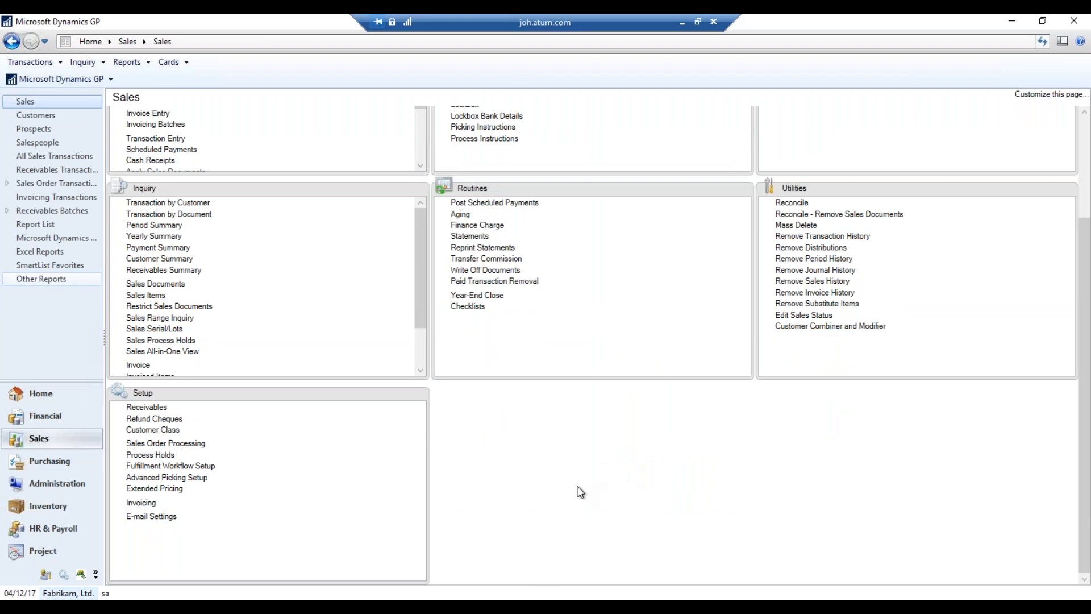
{"action": "left_click", "coordinate": [152, 408]}
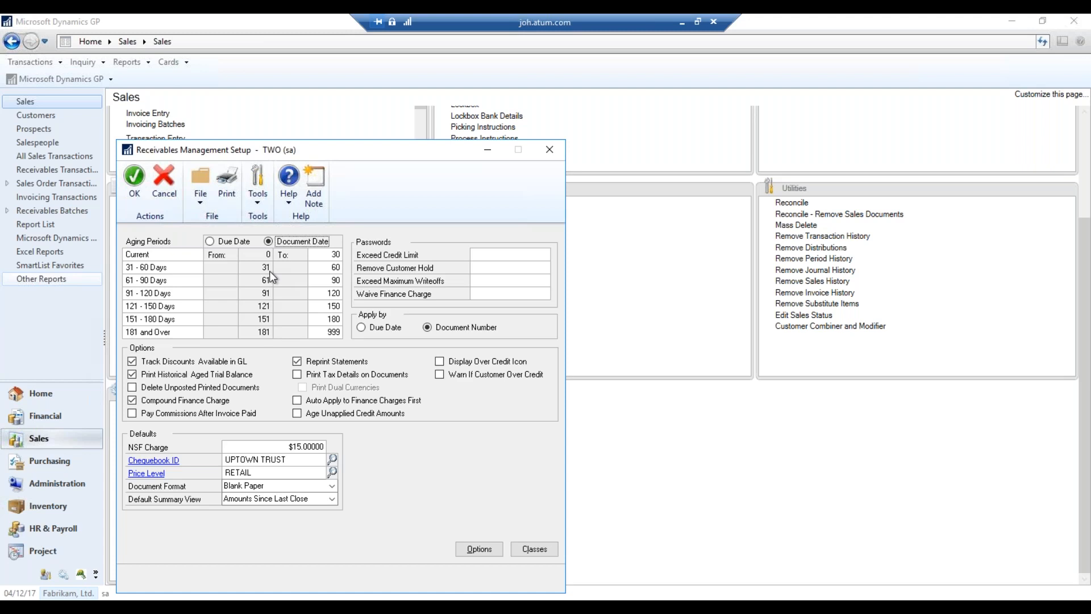
Set the Current aging period's ending day to 10
{"action": "left_click", "coordinate": [186, 270]}
{"action": "left_click", "coordinate": [171, 254]}
{"action": "left_click", "coordinate": [330, 255]}
{"action": "type", "text": "10"}
{"action": "key", "text": "Tab"}
Rename the 31 - 60 Days aging period to 11 - 60 Days
{"action": "key", "text": "Home"}
{"action": "key", "text": "Delete"}
{"action": "type", "text": "1"}
{"action": "key", "text": "Tab"}
Print the Receivables Setup Report to the screen and maximize the preview
{"action": "left_click", "coordinate": [229, 200]}
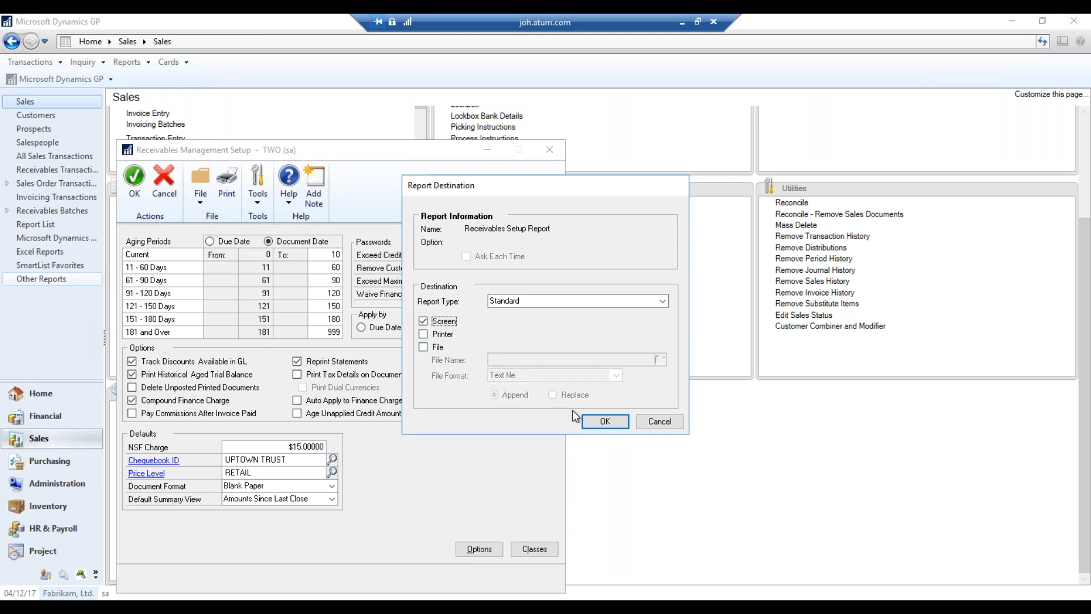
{"action": "left_click", "coordinate": [596, 421]}
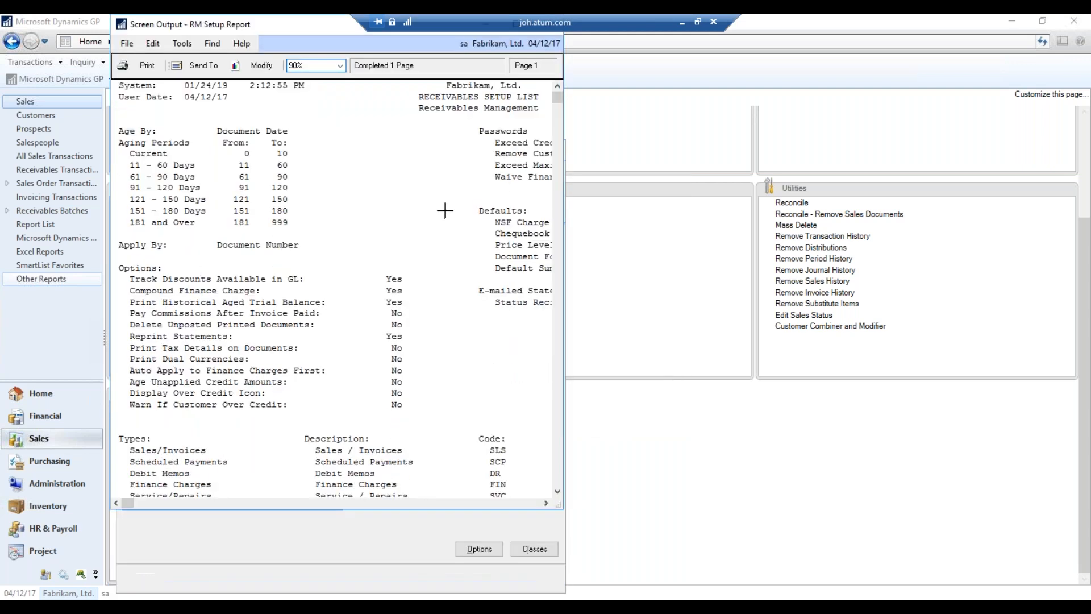
{"action": "double_click", "coordinate": [309, 29]}
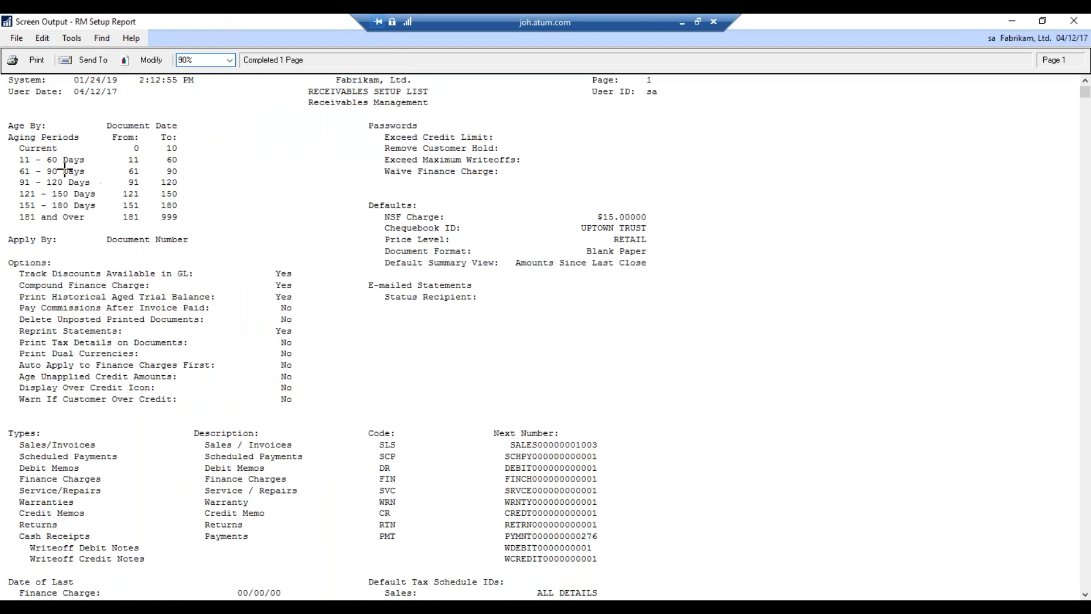
Review the aging periods and Debit Memos lines in the report, then close the preview
{"action": "left_click", "coordinate": [145, 187]}
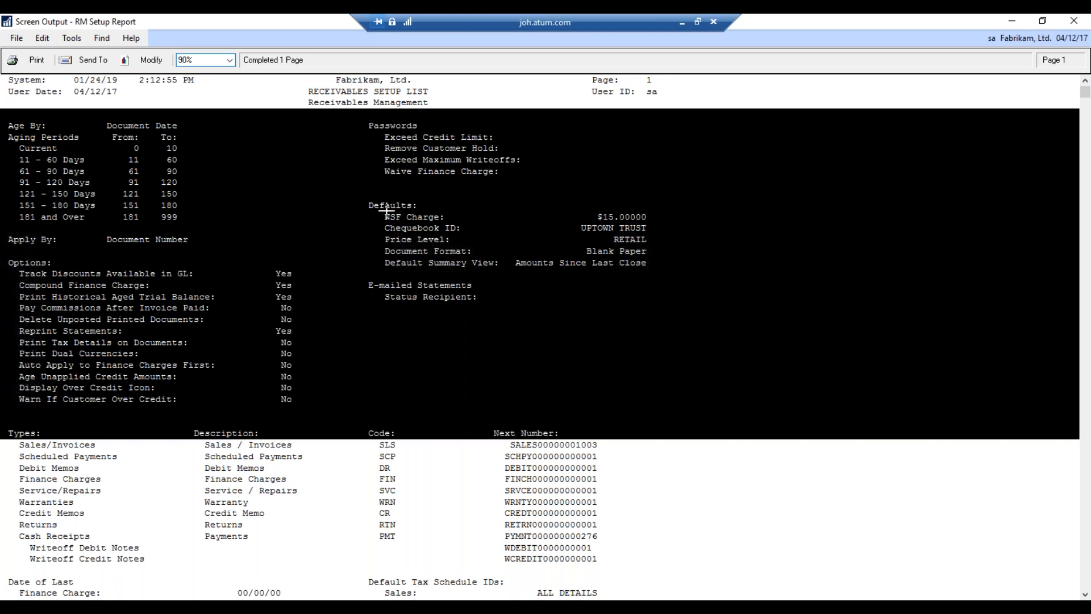
{"action": "left_click", "coordinate": [442, 467]}
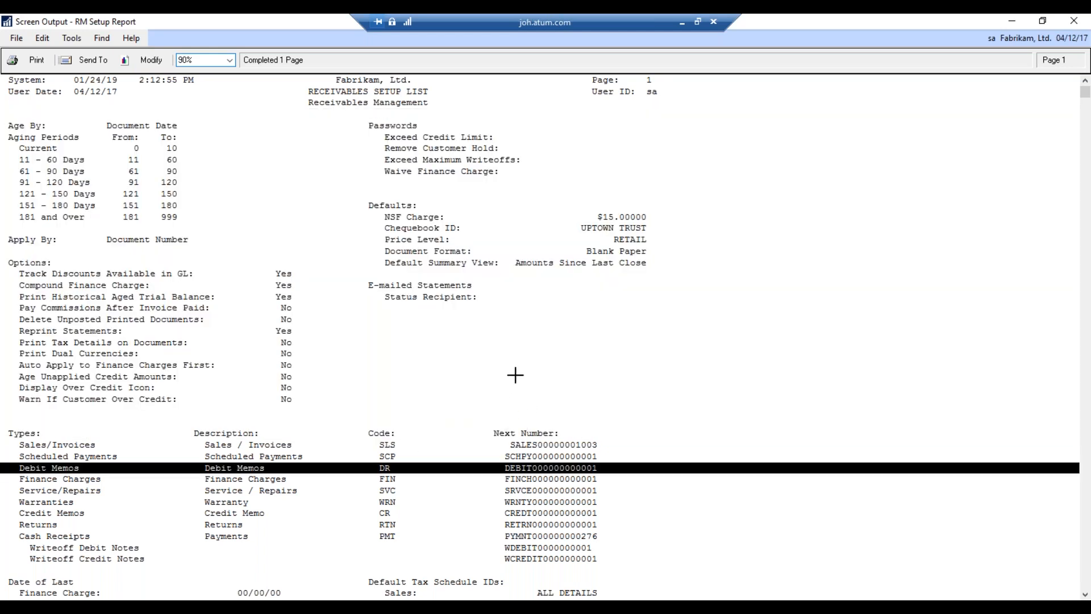
{"action": "scroll", "coordinate": [514, 373], "scroll_direction": "down", "scroll_amount": 9}
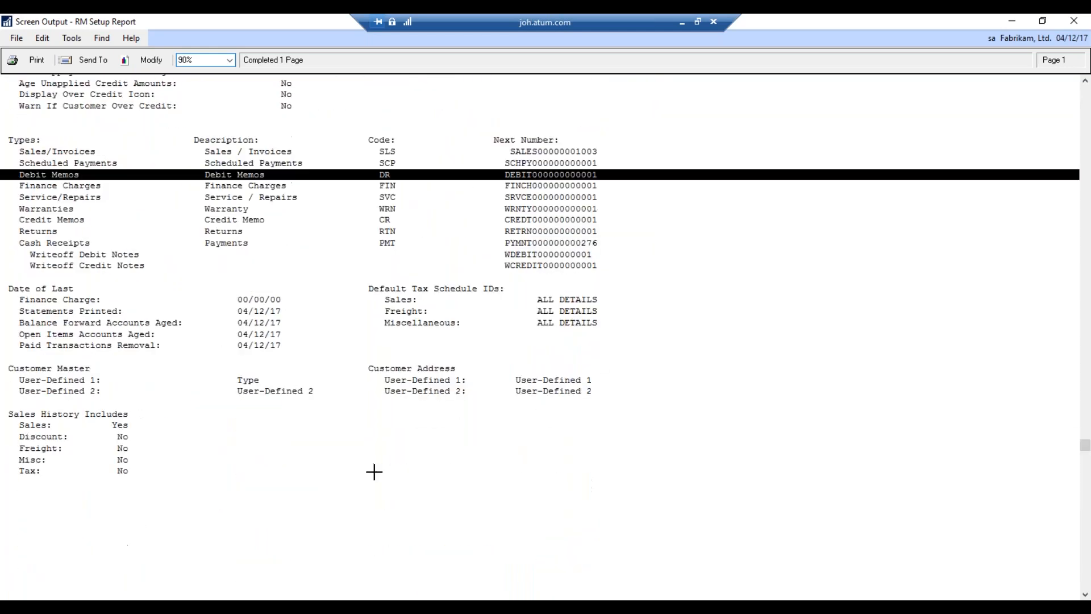
{"action": "scroll", "coordinate": [479, 311], "scroll_direction": "up", "scroll_amount": 2}
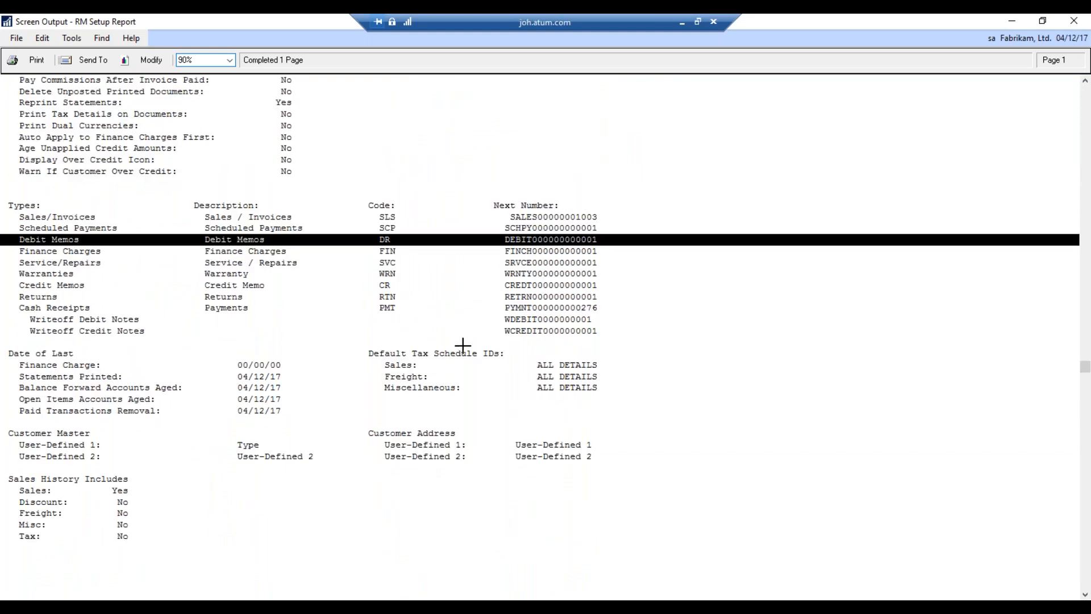
{"action": "scroll", "coordinate": [470, 326], "scroll_direction": "up", "scroll_amount": 1}
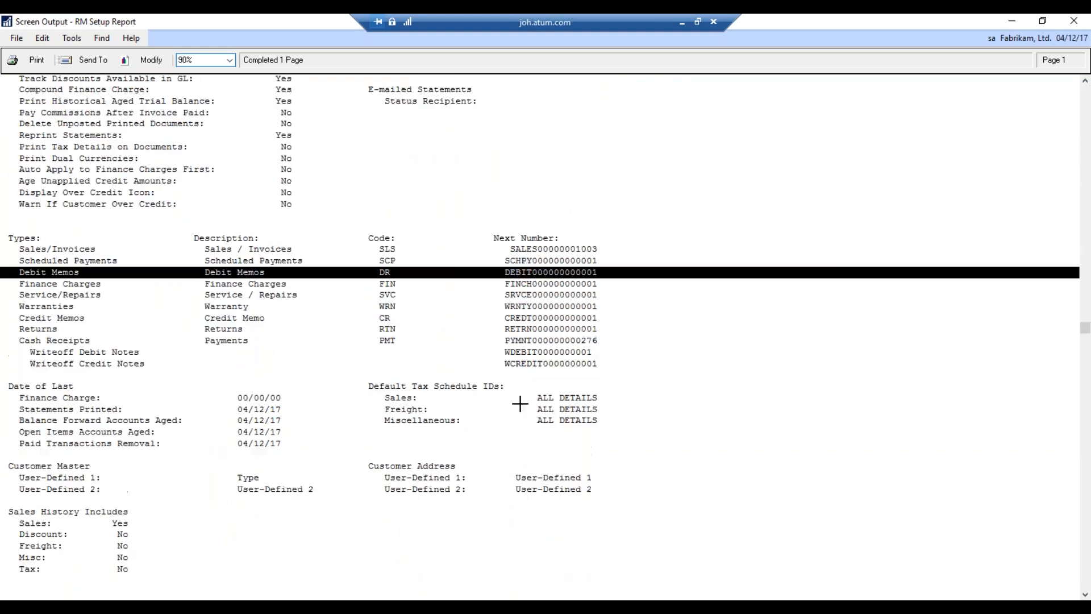
{"action": "scroll", "coordinate": [444, 341], "scroll_direction": "up", "scroll_amount": 1}
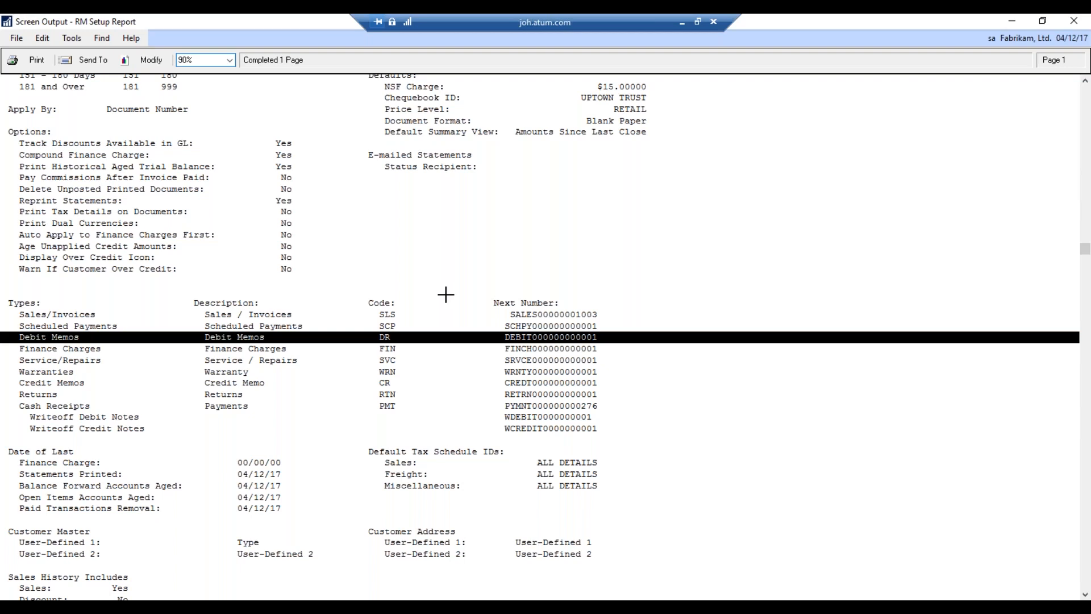
{"action": "scroll", "coordinate": [446, 295], "scroll_direction": "up", "scroll_amount": 4}
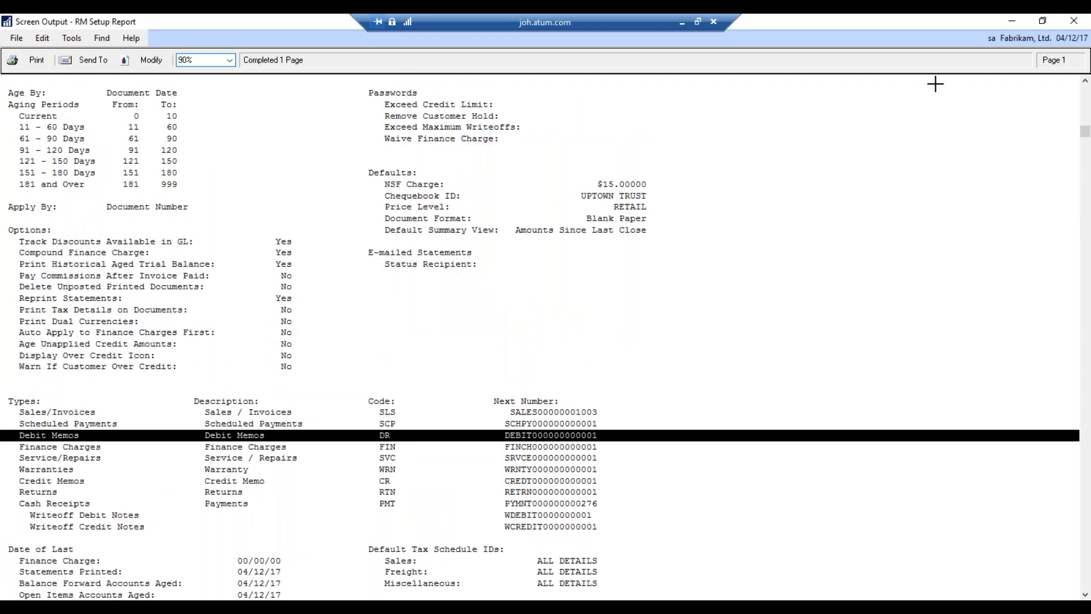
{"action": "left_click", "coordinate": [1074, 25]}
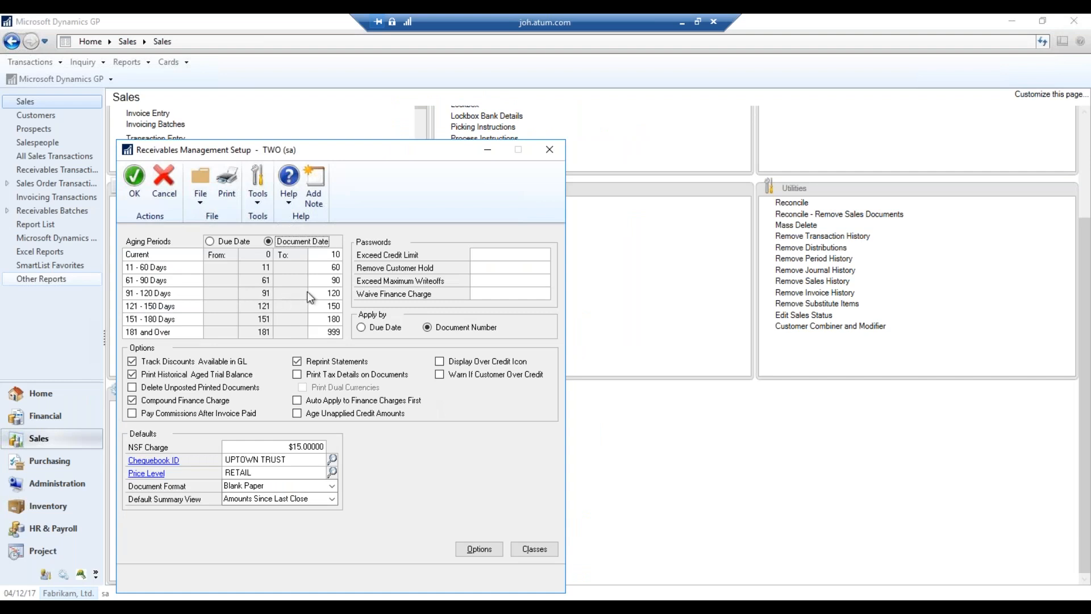
{"action": "left_click", "coordinate": [480, 253]}
Review apply-by Document Number and the chequebook list, keep UPTOWN TRUST, and open Options
{"action": "left_click", "coordinate": [477, 280]}
{"action": "left_click", "coordinate": [467, 332]}
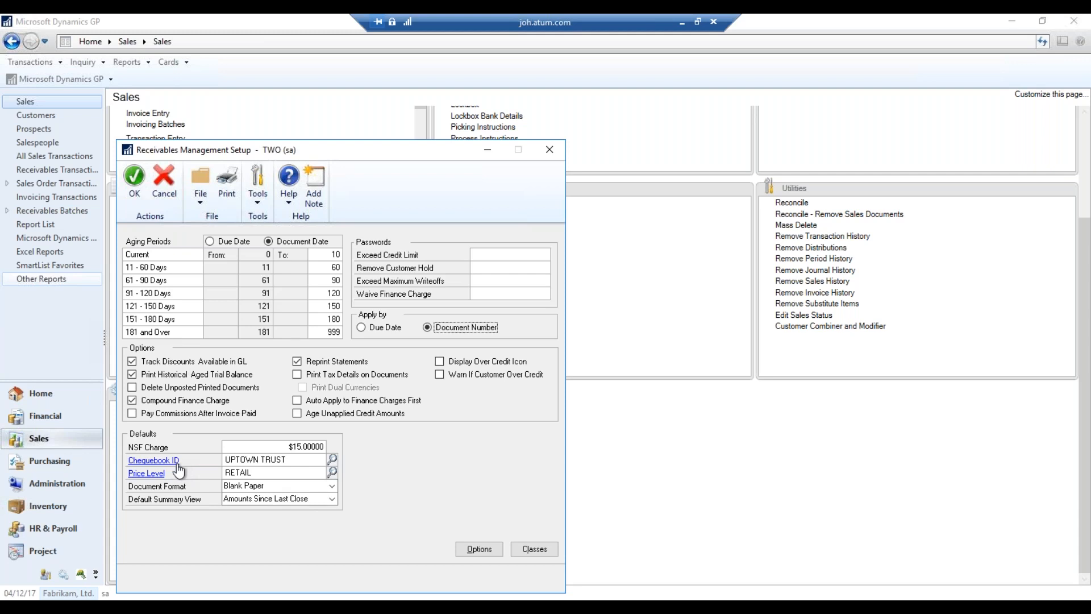
{"action": "left_click", "coordinate": [333, 459]}
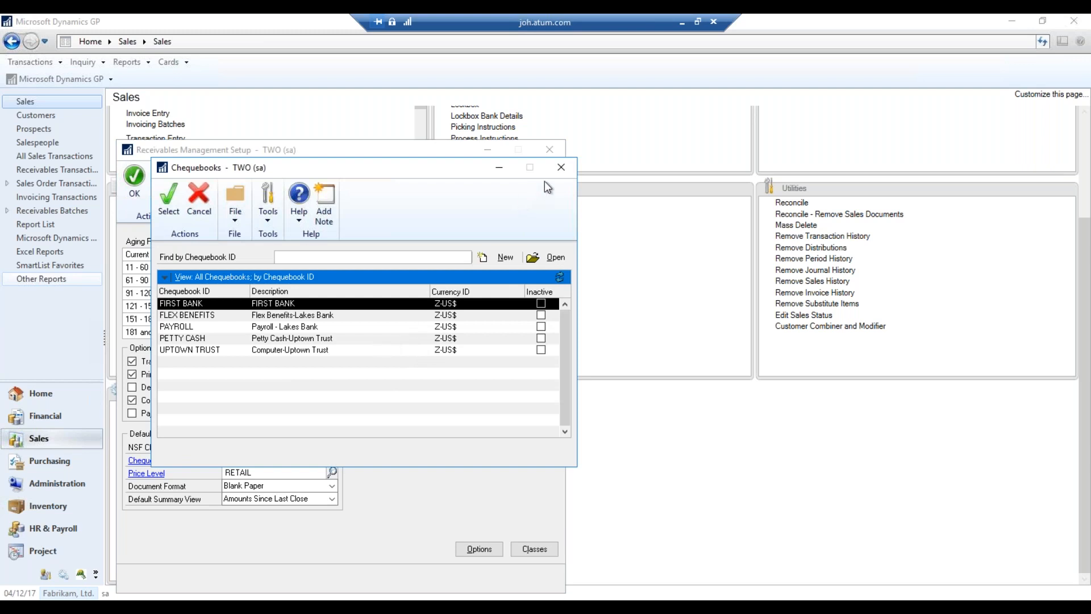
{"action": "left_click", "coordinate": [558, 174]}
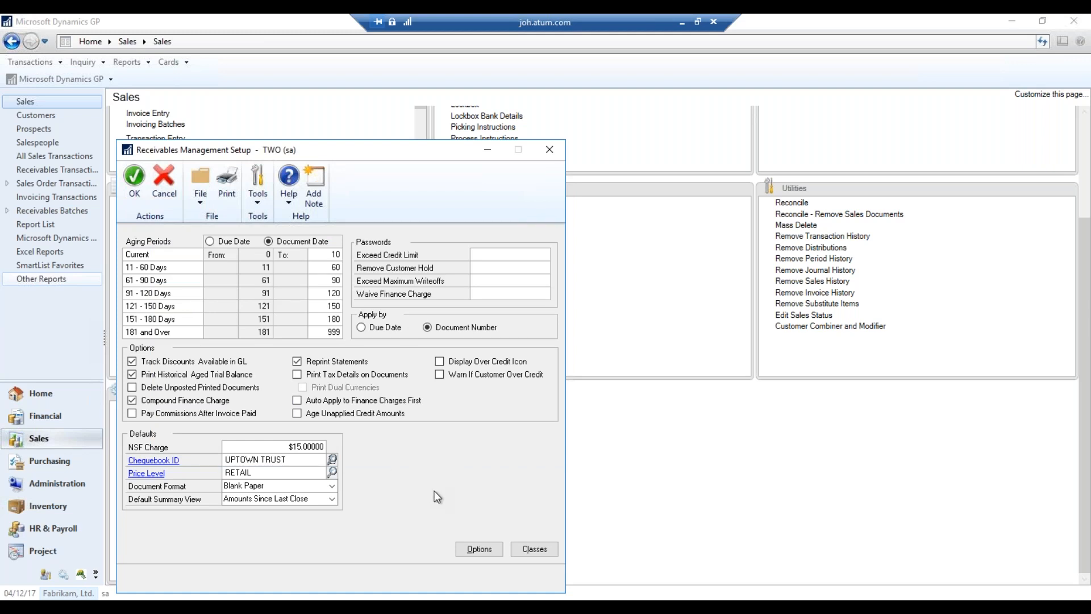
{"action": "left_click", "coordinate": [477, 543]}
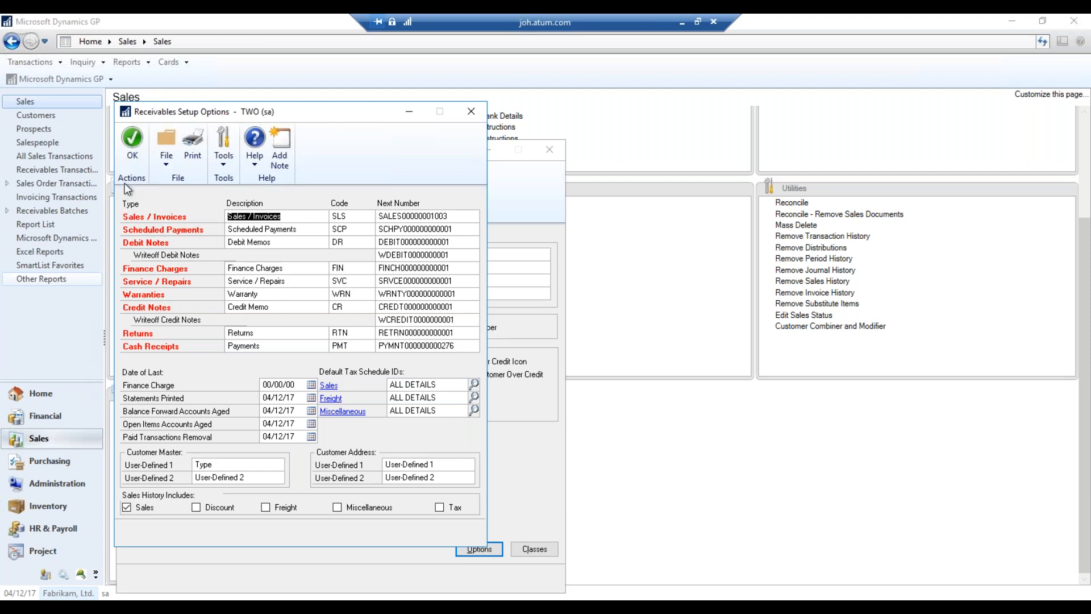
Accept the Receivables Setup Options with ALL DETAILS tax schedules and close the window
{"action": "left_click", "coordinate": [132, 139]}
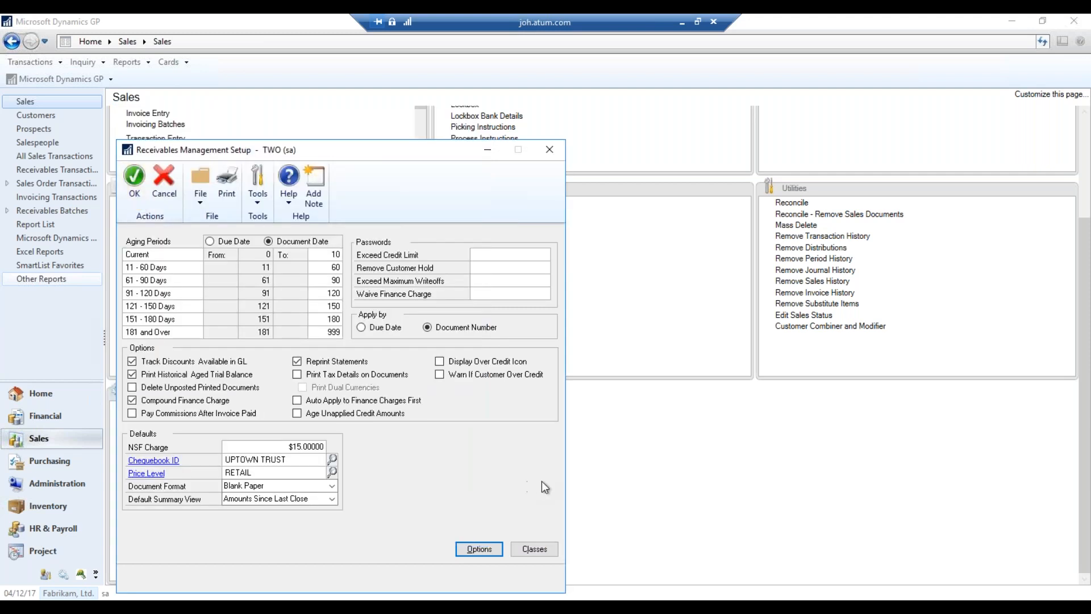
{"action": "left_click", "coordinate": [547, 550]}
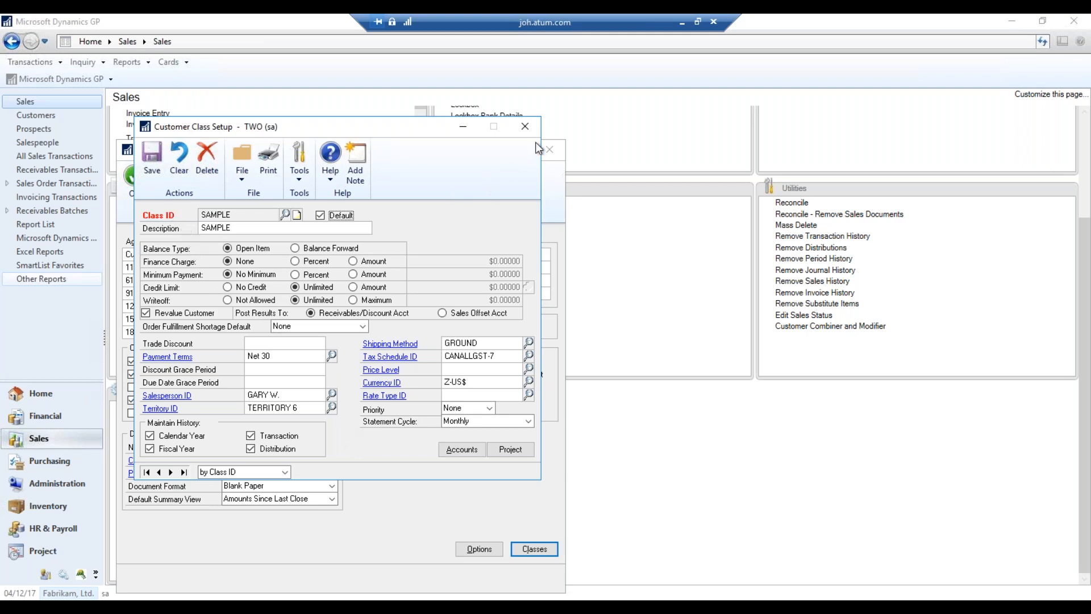
{"action": "left_click", "coordinate": [525, 126]}
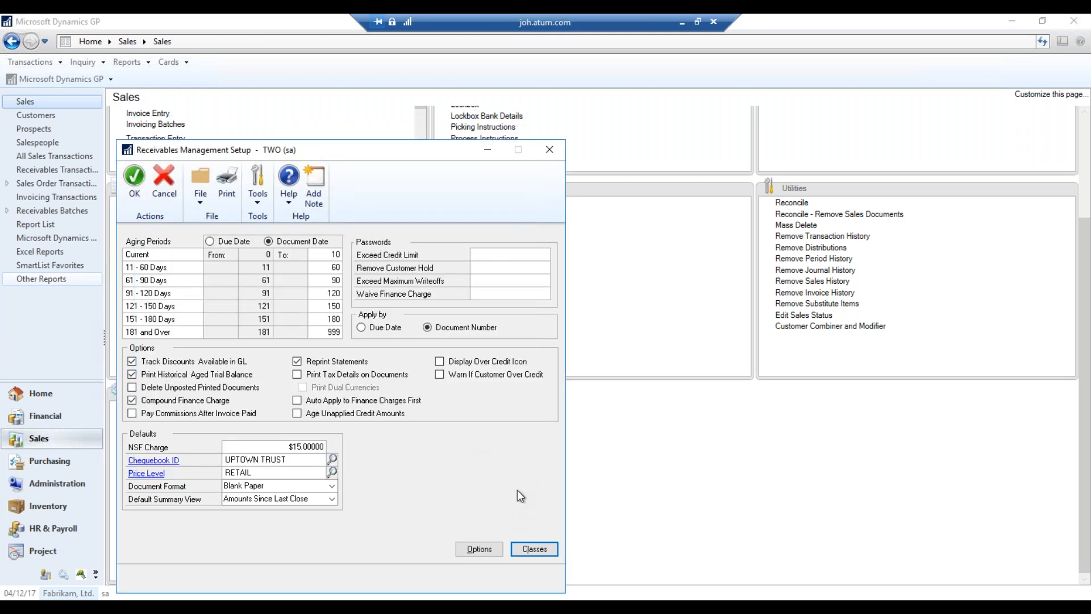
Close Receivables Management Setup, discarding the unsaved aging-period changes
{"action": "left_click", "coordinate": [553, 154]}
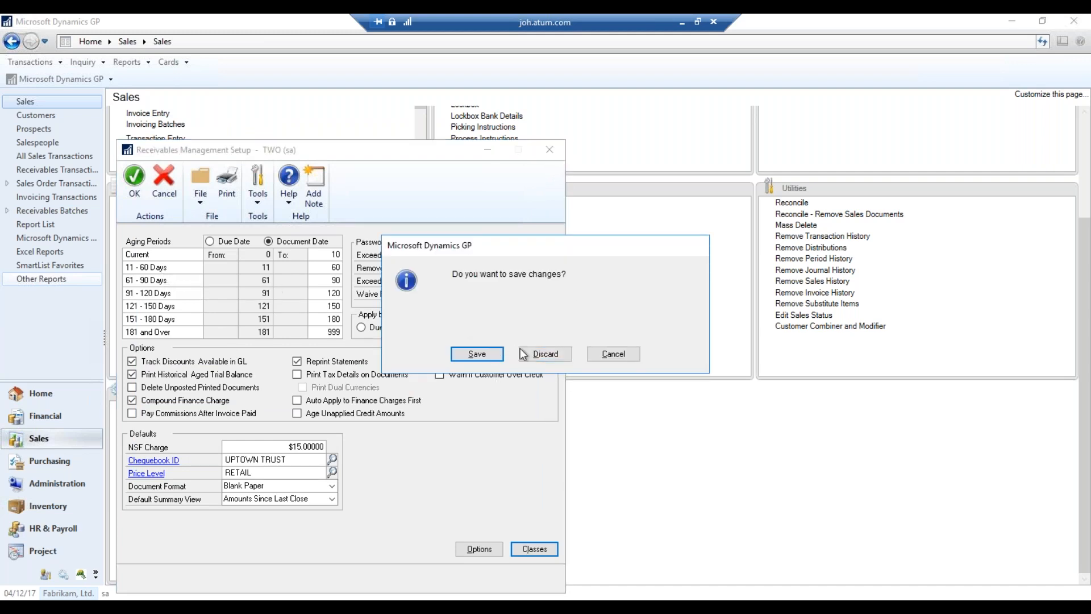
{"action": "left_click", "coordinate": [545, 354]}
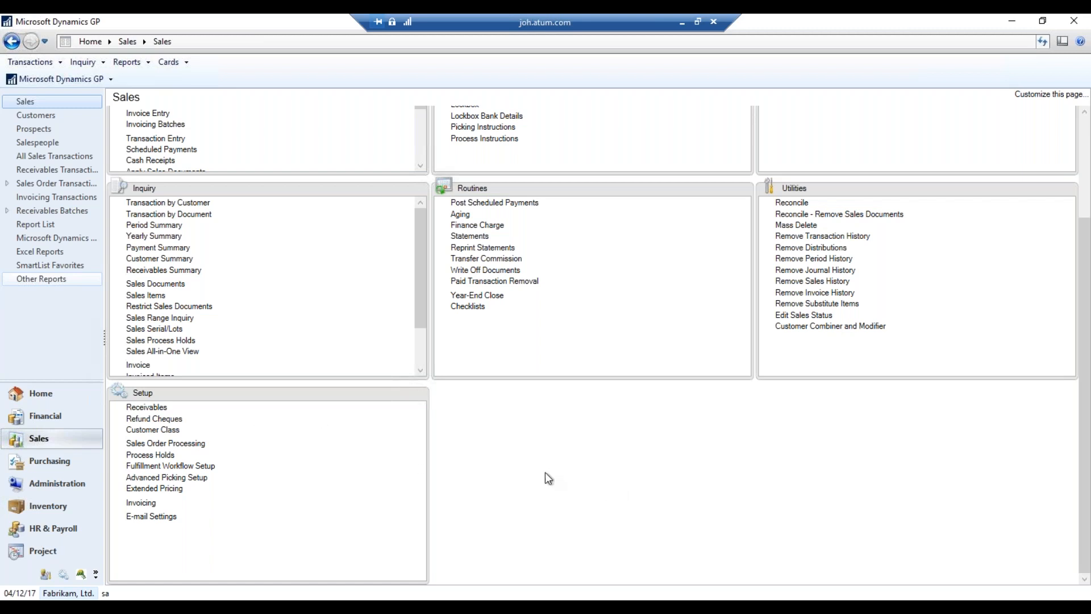
{"action": "left_click", "coordinate": [179, 444]}
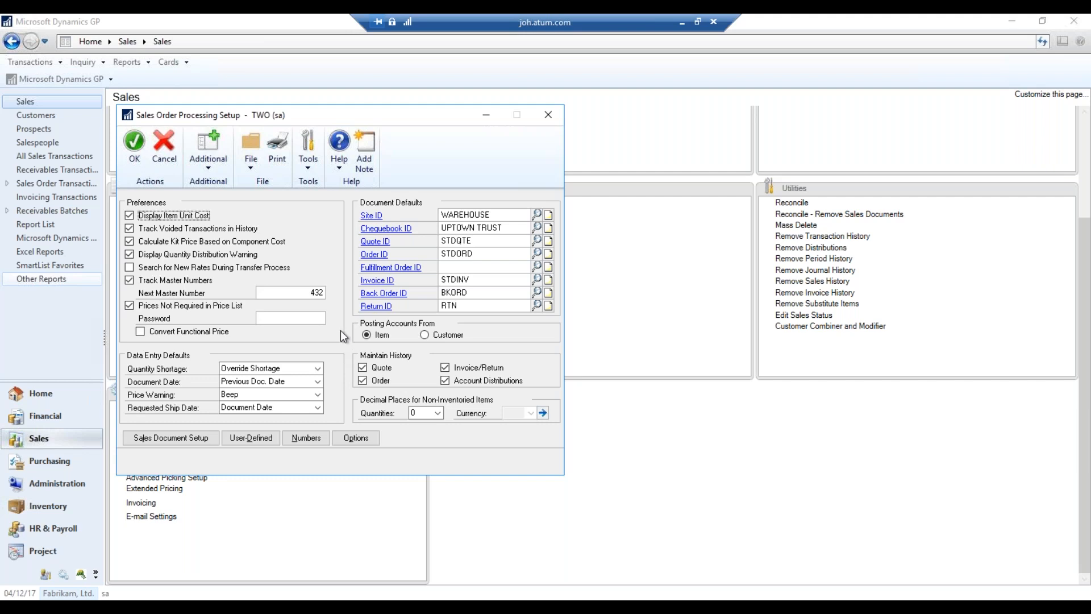
{"action": "left_click", "coordinate": [549, 116]}
{"action": "left_click", "coordinate": [142, 504]}
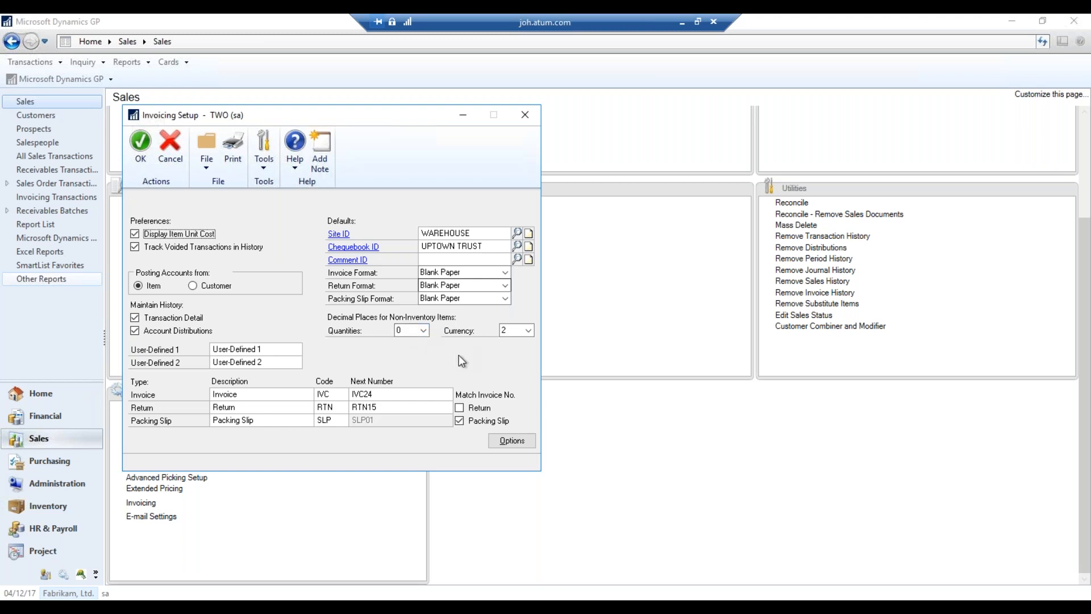
{"action": "left_click", "coordinate": [530, 114]}
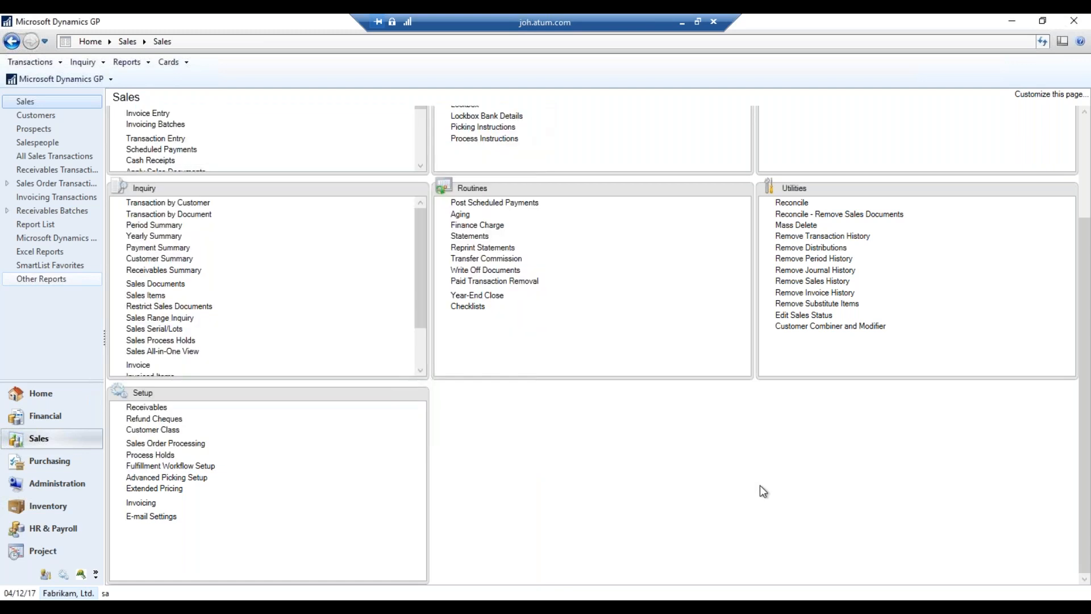
{"action": "scroll", "coordinate": [760, 485], "scroll_direction": "up", "scroll_amount": 3}
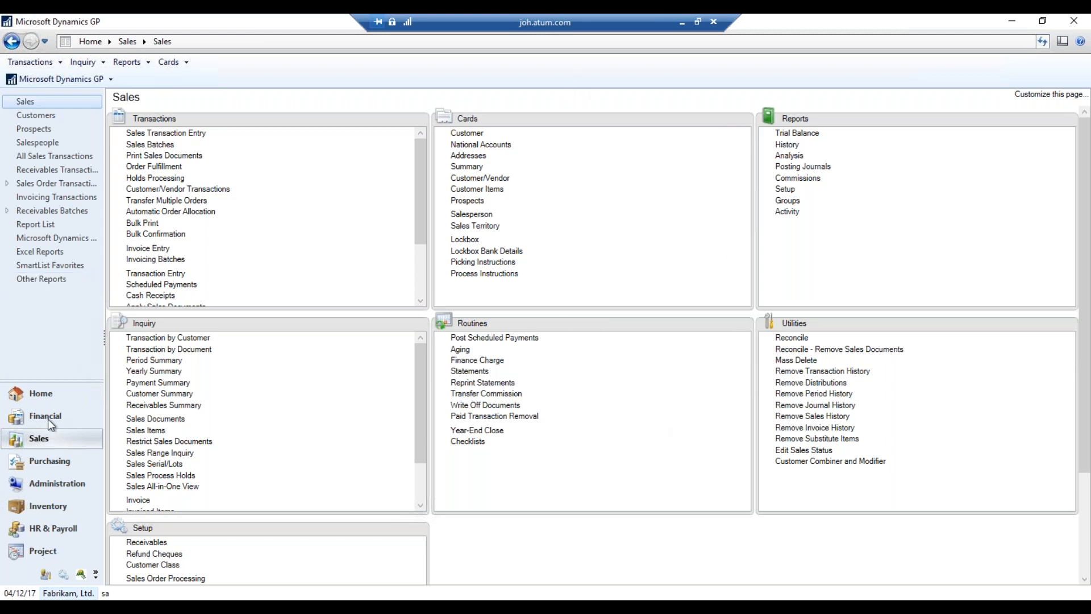
Open the Customer Maintenance card, move it to the right, then close it
{"action": "left_click", "coordinate": [471, 133]}
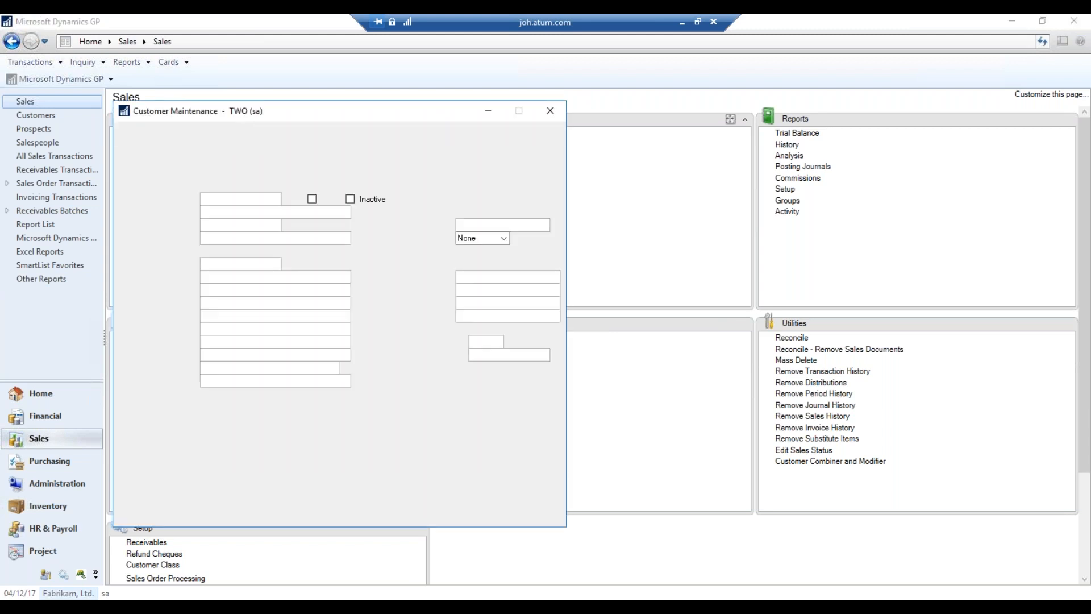
{"action": "left_click_drag", "start_coordinate": [397, 119], "coordinate": [592, 122]}
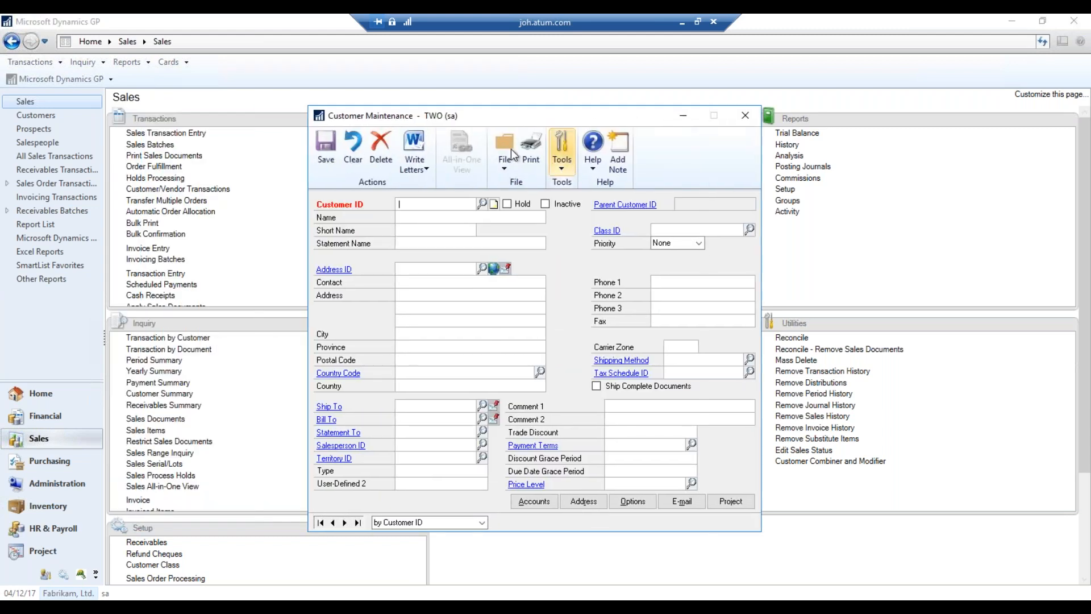
{"action": "left_click", "coordinate": [253, 103]}
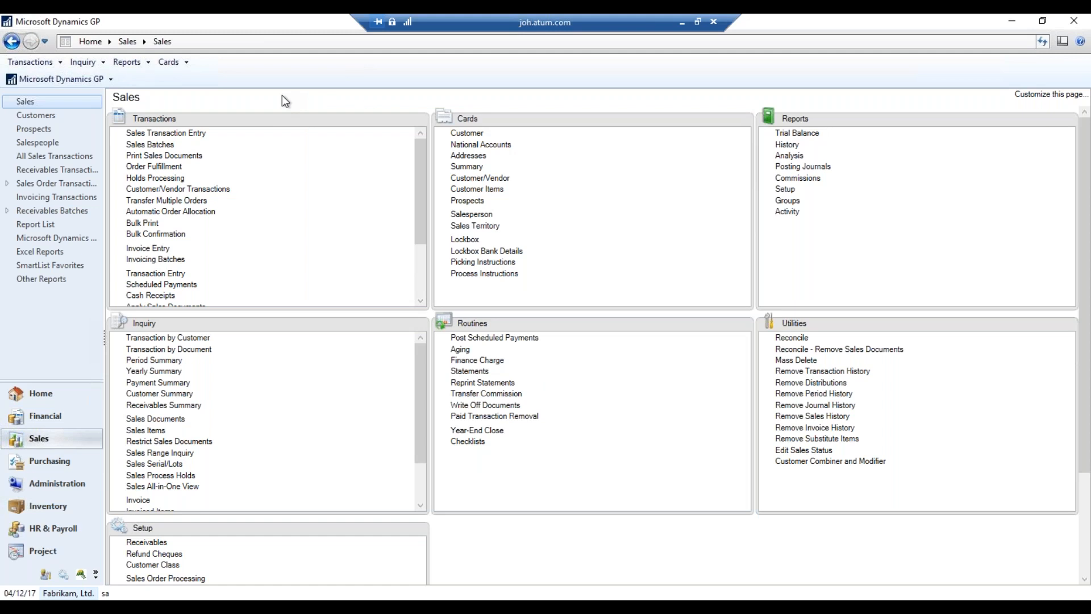
Reopen Customer Maintenance via Cards > Sales and bring up the Microsoft Dynamics GP menu
{"action": "left_click", "coordinate": [181, 67]}
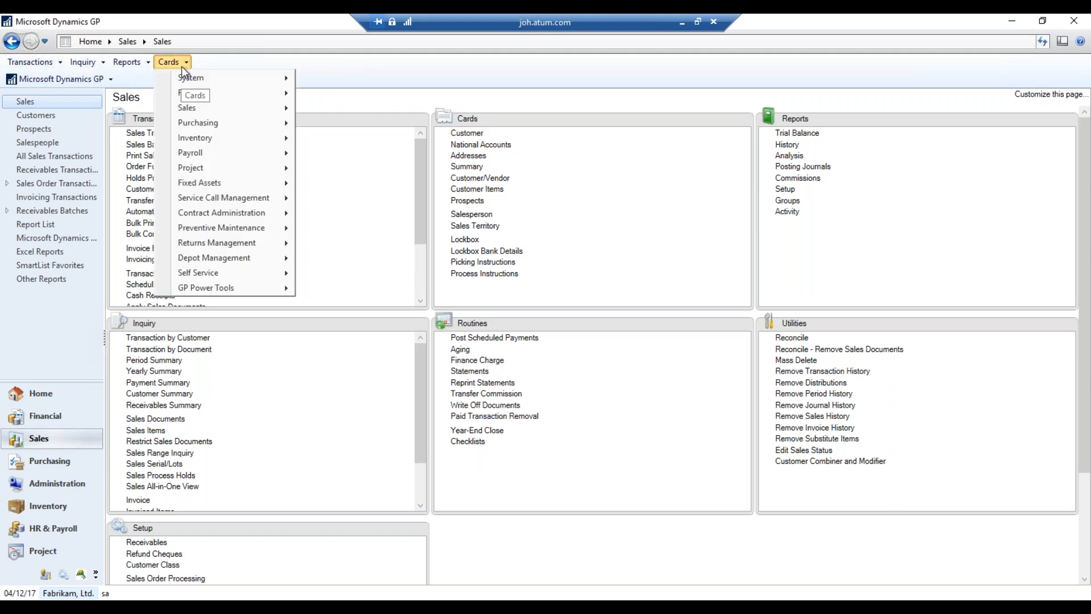
{"action": "mouse_move", "coordinate": [224, 108]}
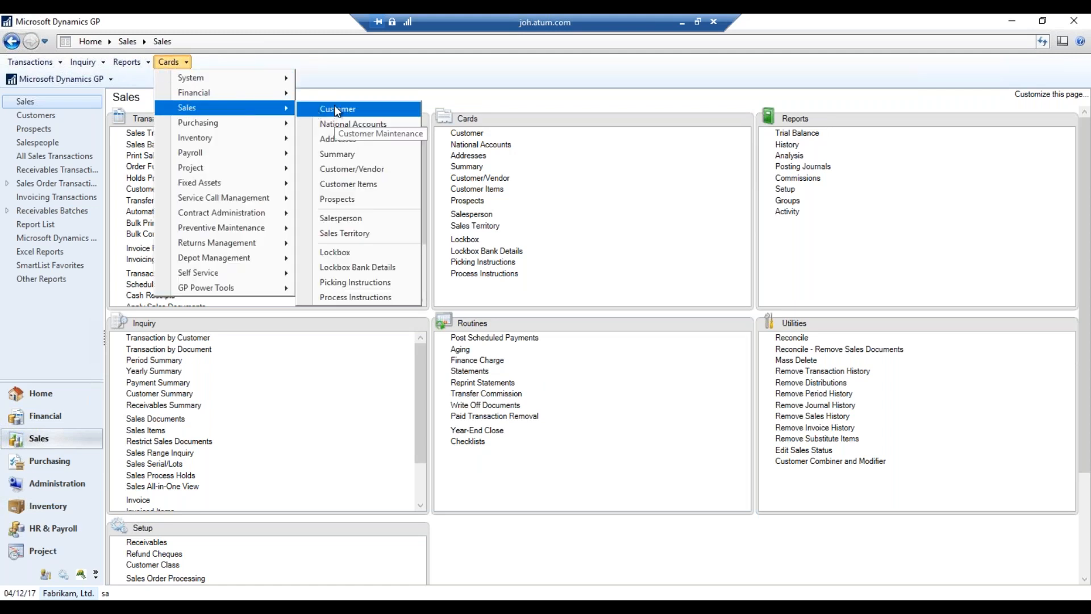
{"action": "left_click", "coordinate": [335, 108]}
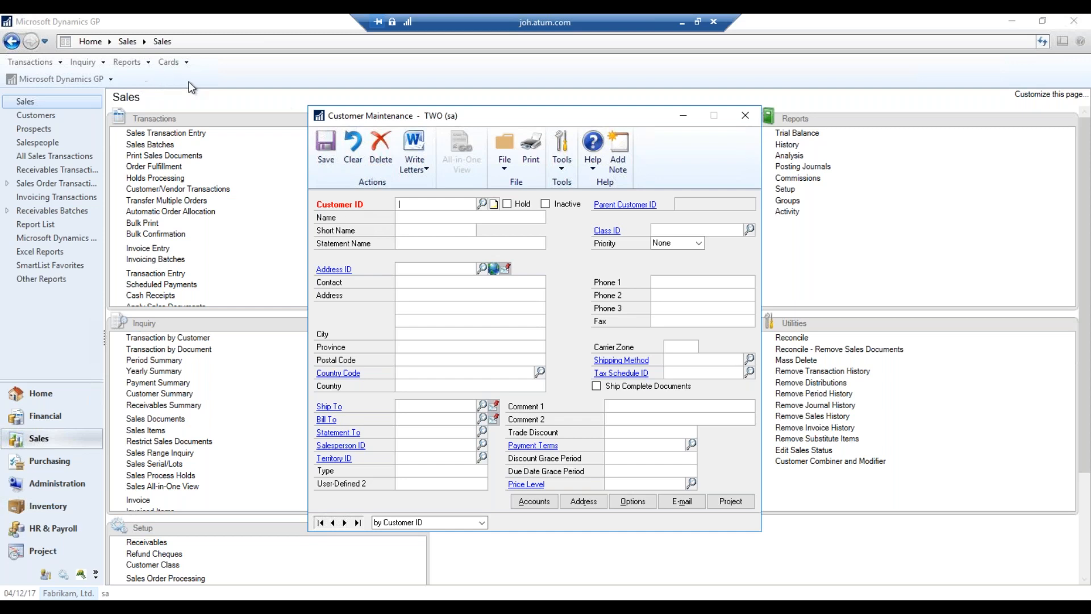
{"action": "left_click", "coordinate": [122, 77]}
{"action": "left_click", "coordinate": [87, 81]}
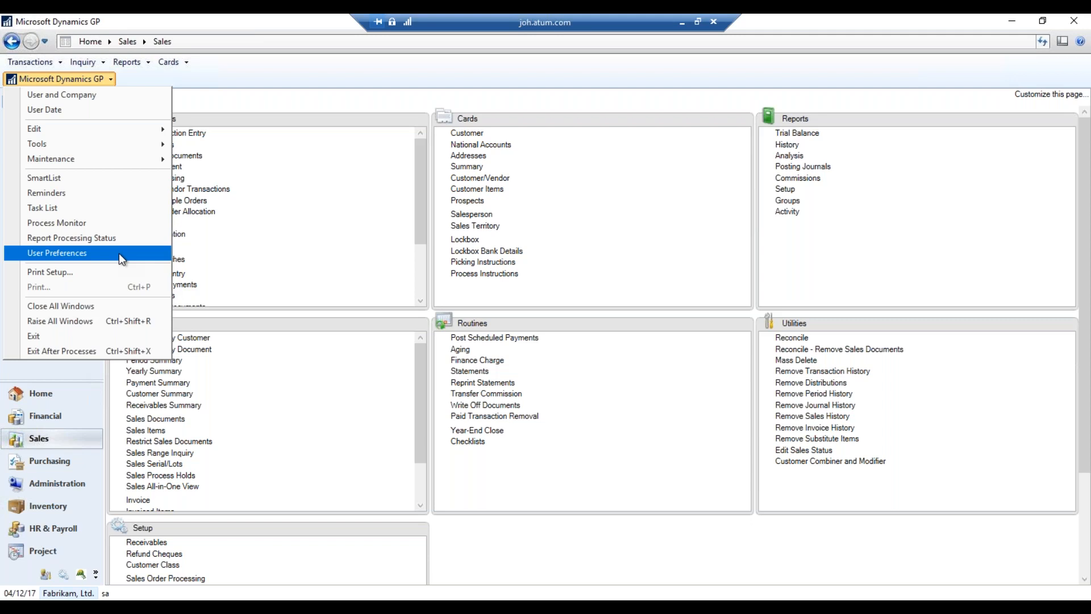
{"action": "left_click", "coordinate": [118, 254]}
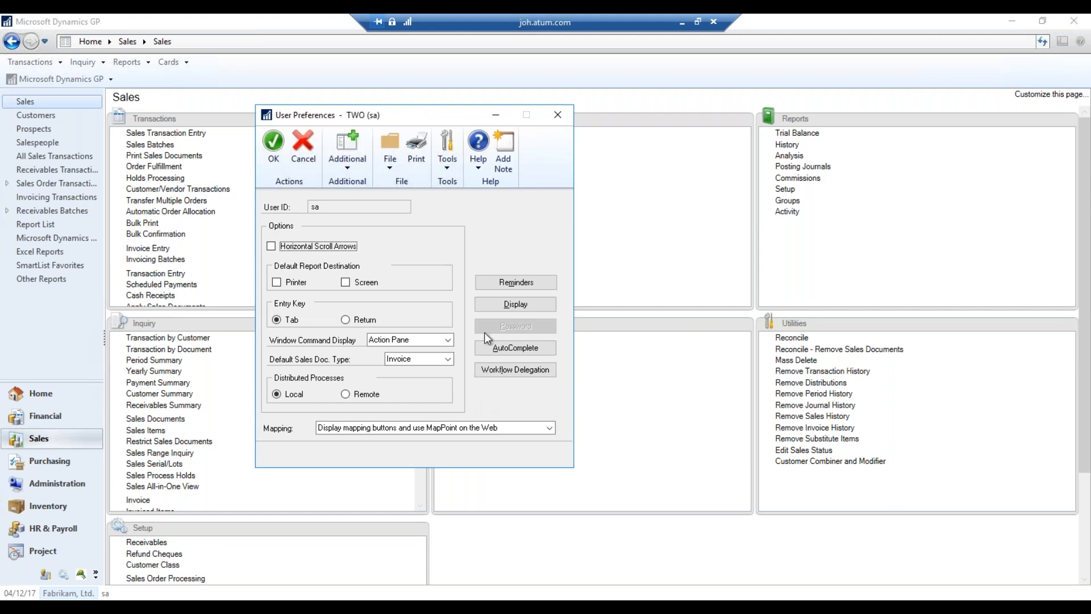
{"action": "left_click", "coordinate": [514, 306]}
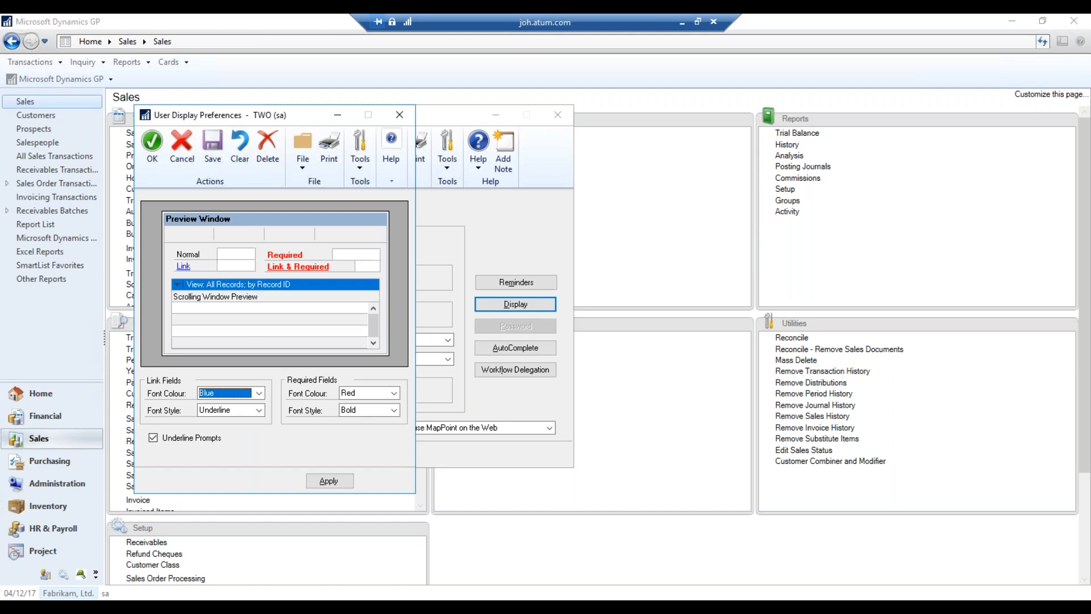
{"action": "left_click", "coordinate": [392, 393]}
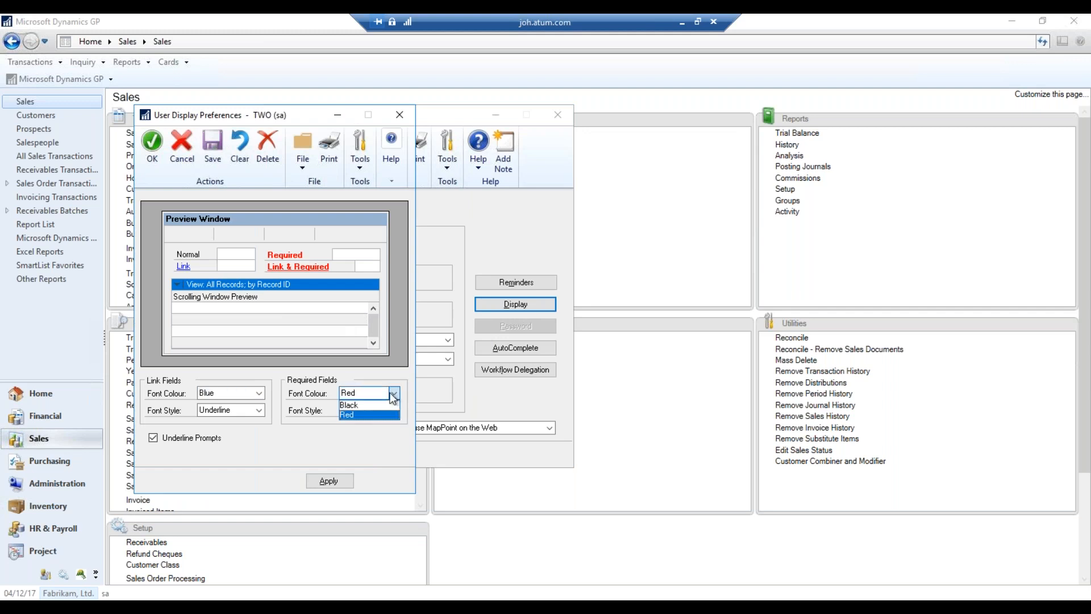
{"action": "left_click", "coordinate": [382, 377]}
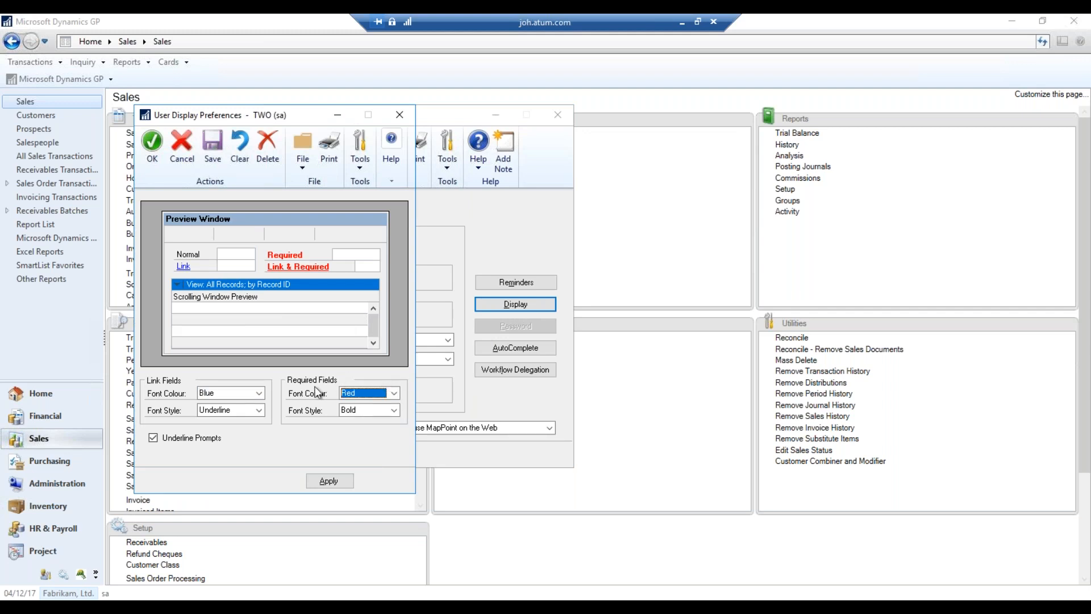
{"action": "left_click", "coordinate": [392, 410]}
{"action": "left_click", "coordinate": [392, 410]}
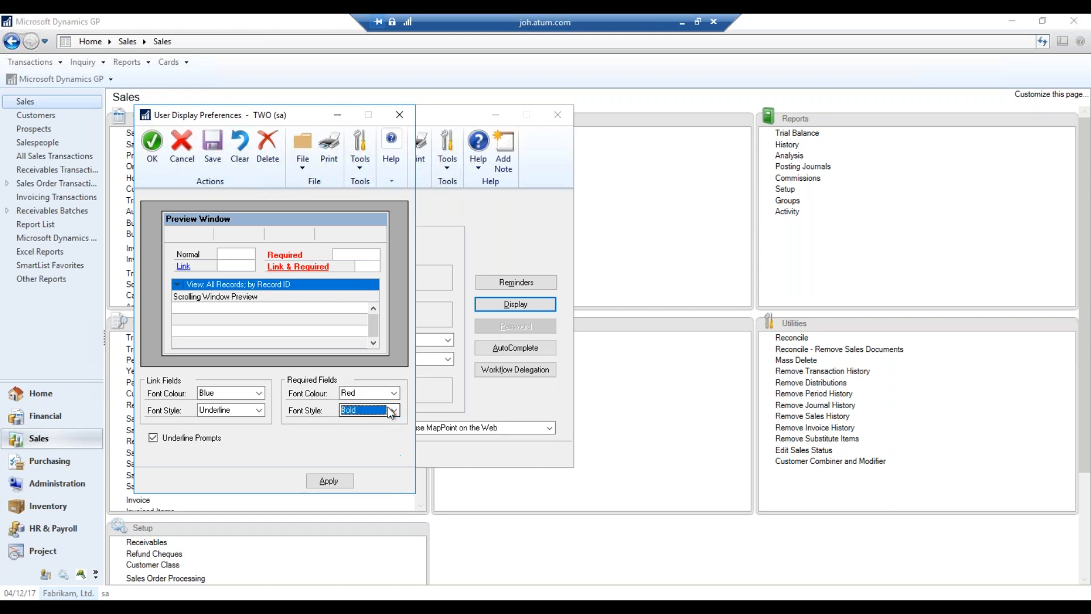
{"action": "left_click", "coordinate": [259, 393]}
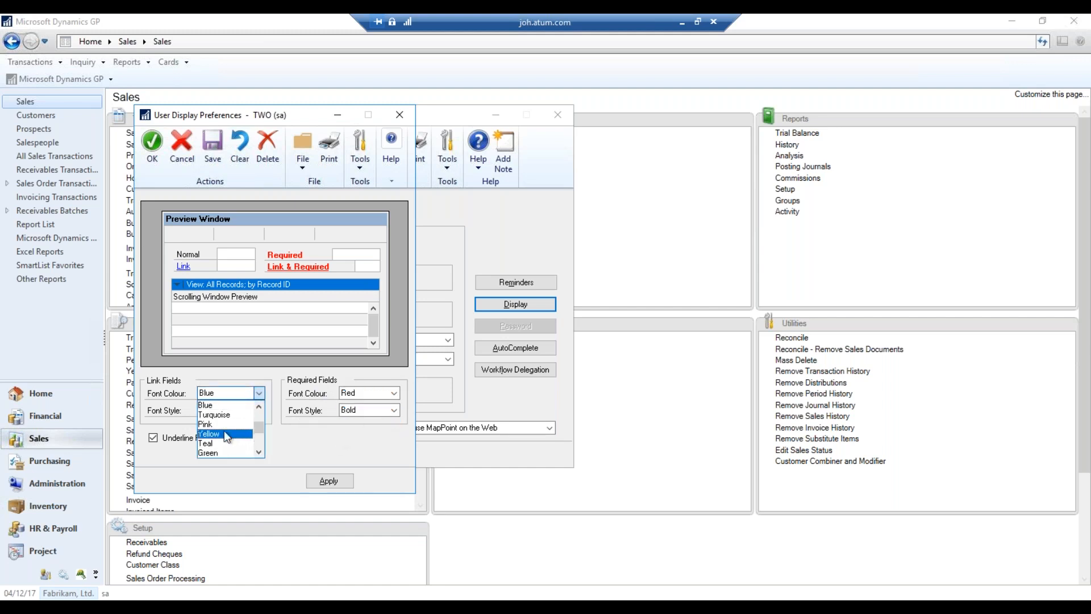
{"action": "left_click", "coordinate": [309, 439]}
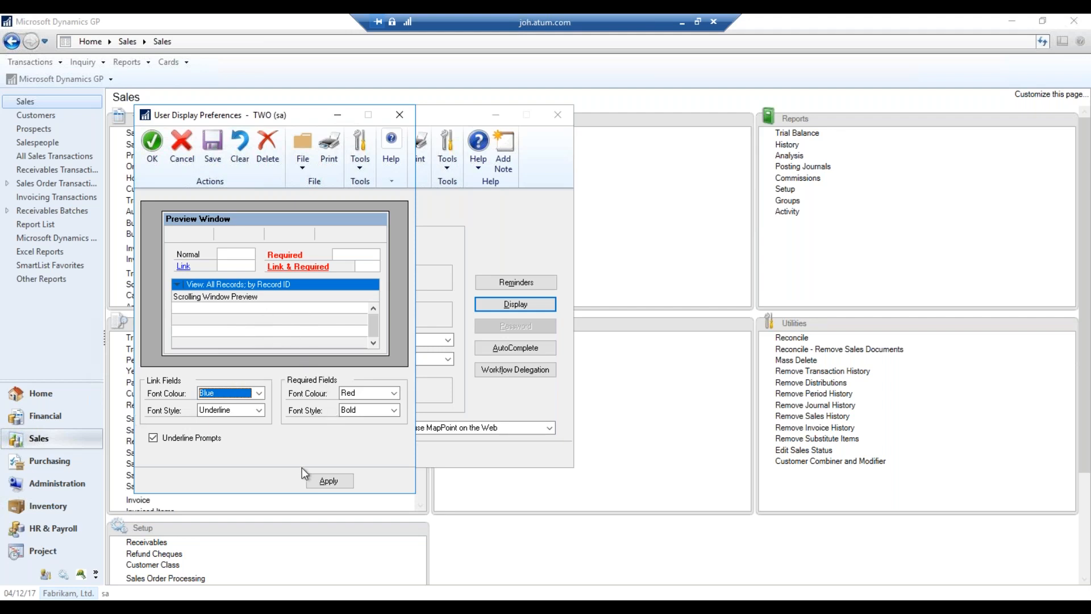
{"action": "left_click", "coordinate": [400, 115]}
{"action": "left_click", "coordinate": [558, 116]}
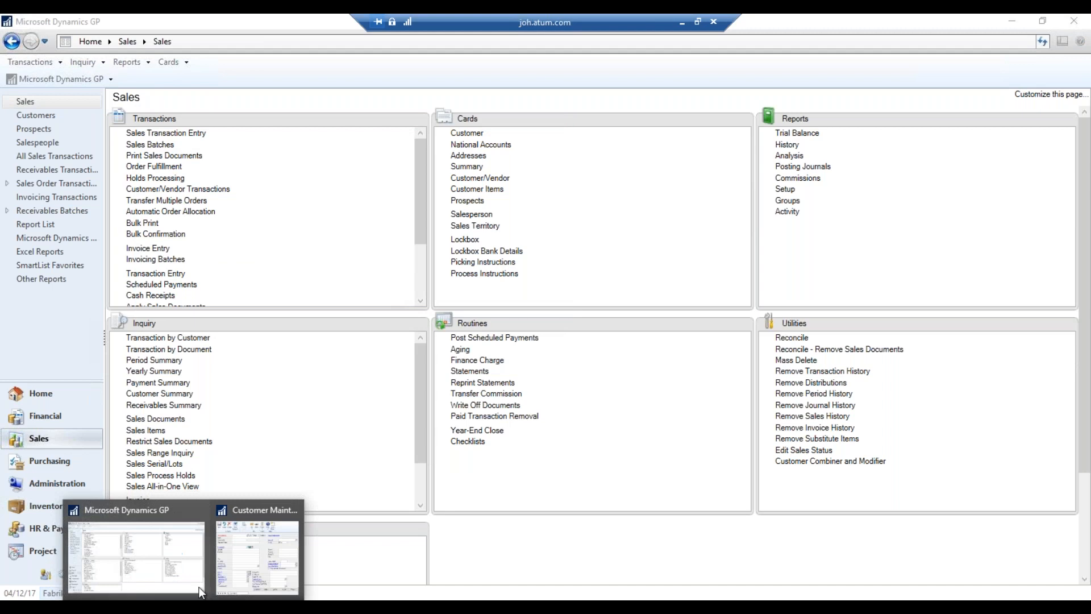
Start customer GP365 in Customer Maintenance, clearing the mistyped GP265 first
{"action": "left_click", "coordinate": [256, 548]}
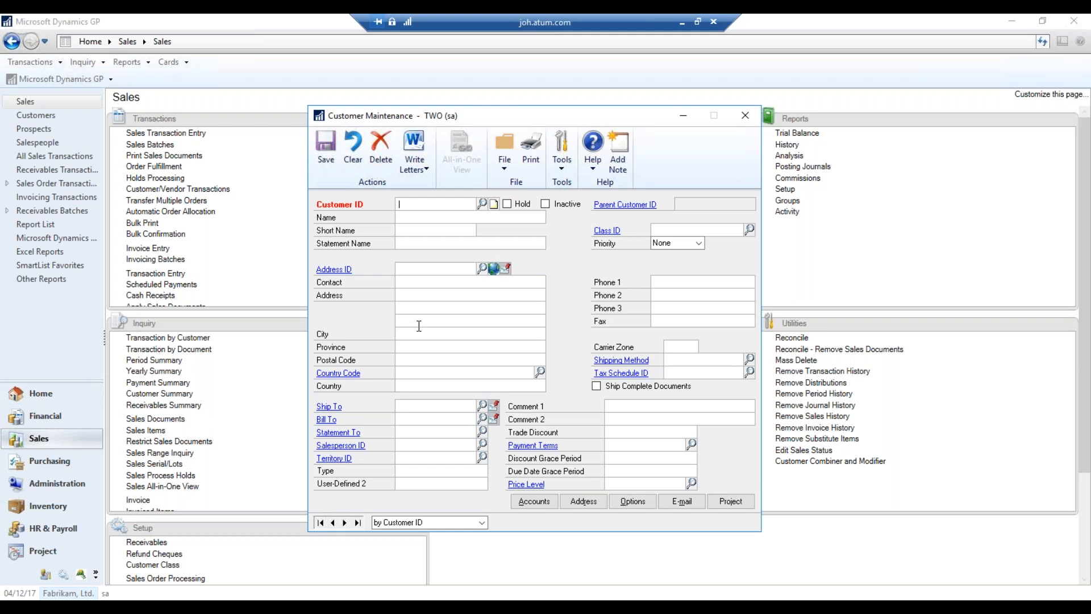
{"action": "type", "text": "GP265"}
{"action": "key", "text": "Tab"}
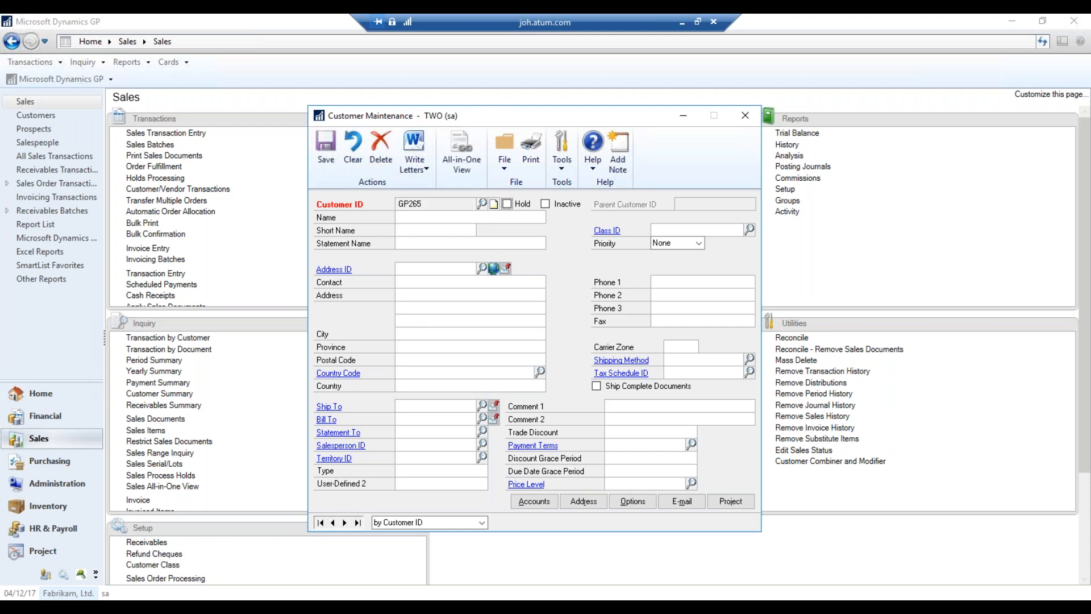
{"action": "left_click", "coordinate": [352, 152]}
{"action": "type", "text": "GP365"}
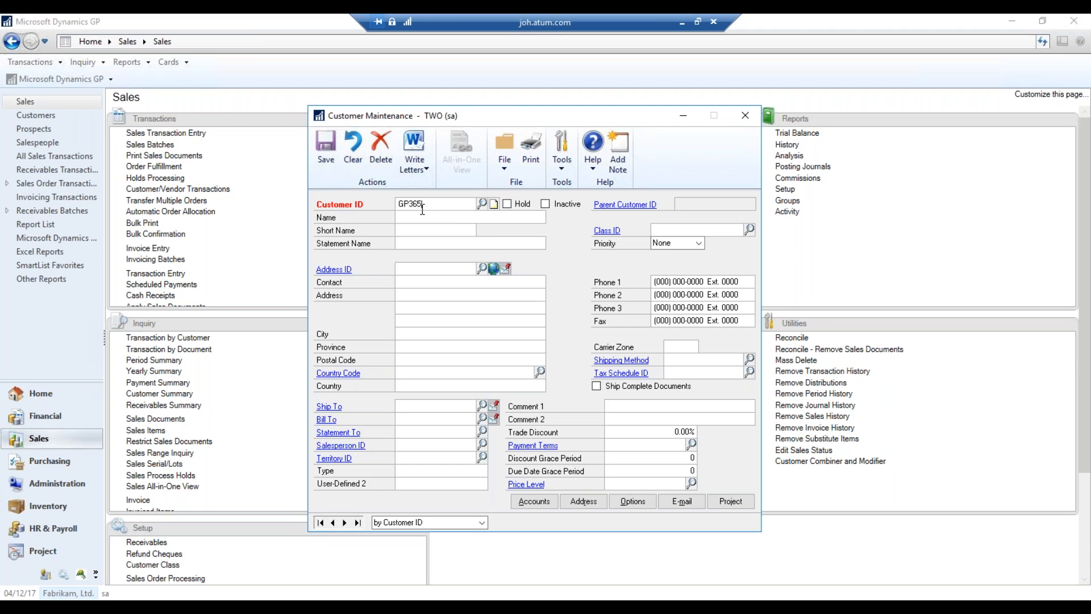
{"action": "key", "text": "Tab"}
{"action": "key", "text": "Tab"}
{"action": "left_click", "coordinate": [423, 214]}
{"action": "type", "text": "GP365"}
{"action": "key", "text": "Tab"}
{"action": "key", "text": "Tab"}
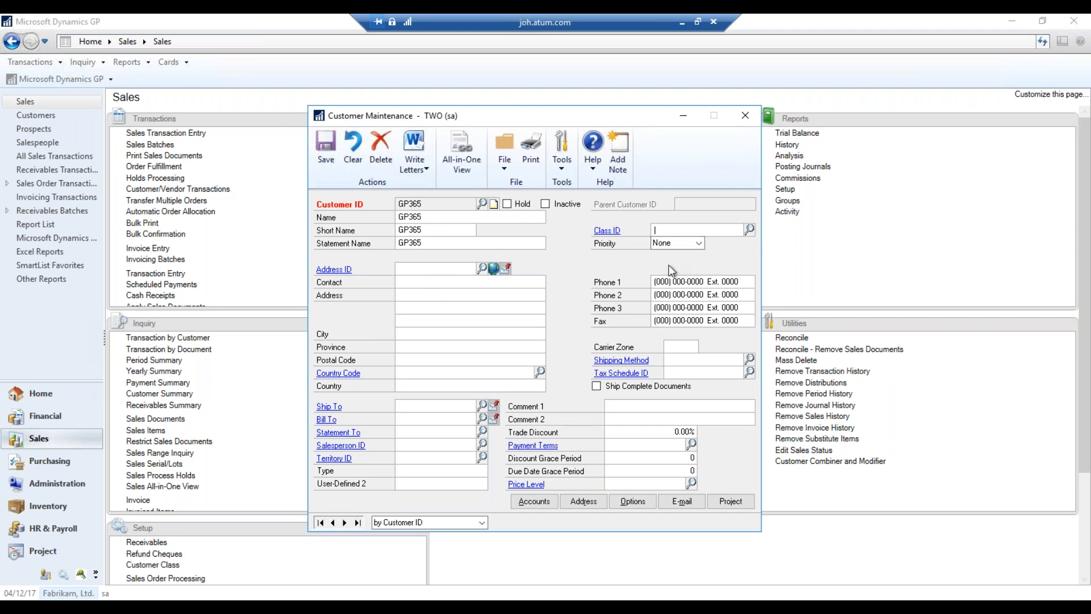
Assign customer class SAMPLE and enter address ID PRIMARY
{"action": "left_click", "coordinate": [750, 229]}
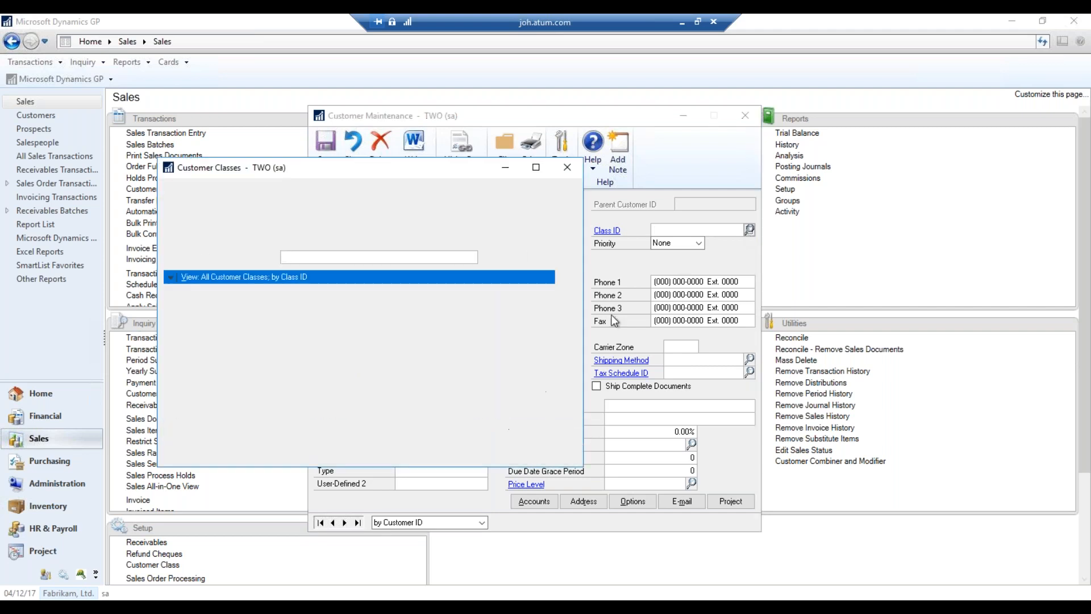
{"action": "left_click", "coordinate": [436, 362]}
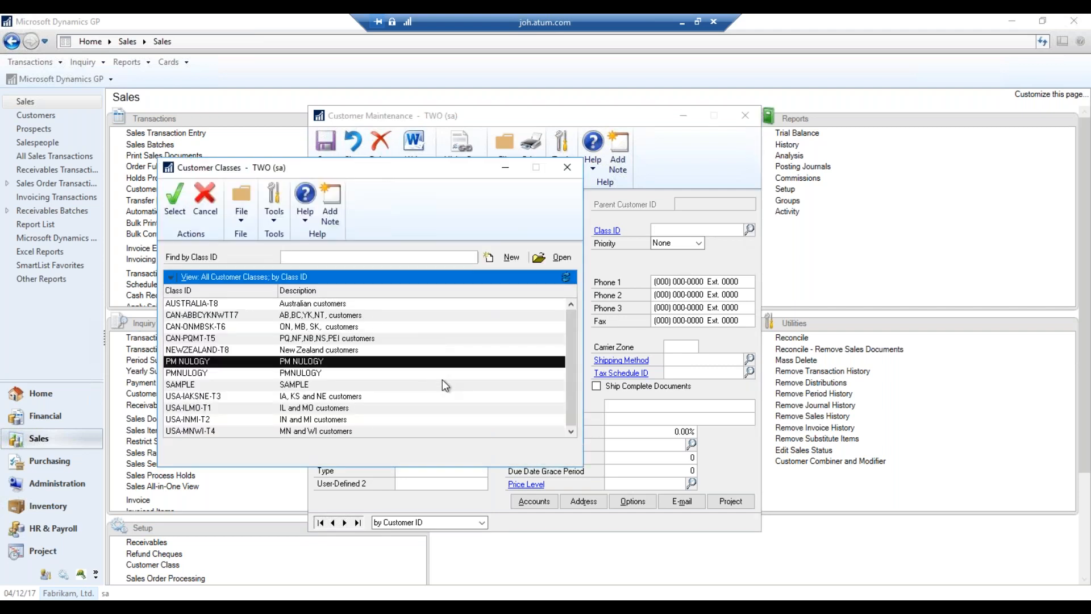
{"action": "double_click", "coordinate": [321, 386]}
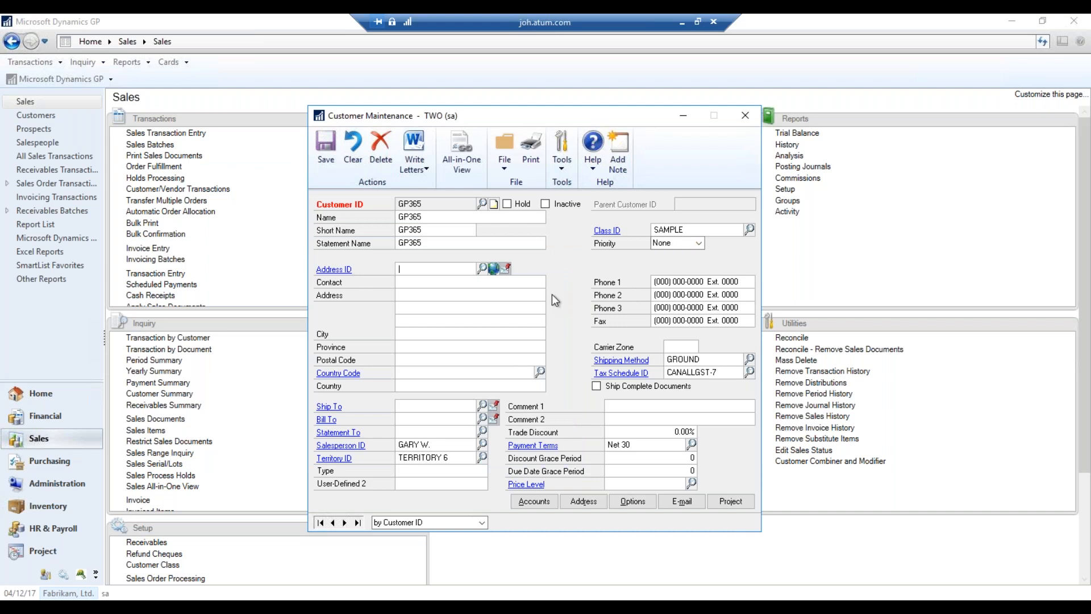
{"action": "type", "text": "PRIMARY"}
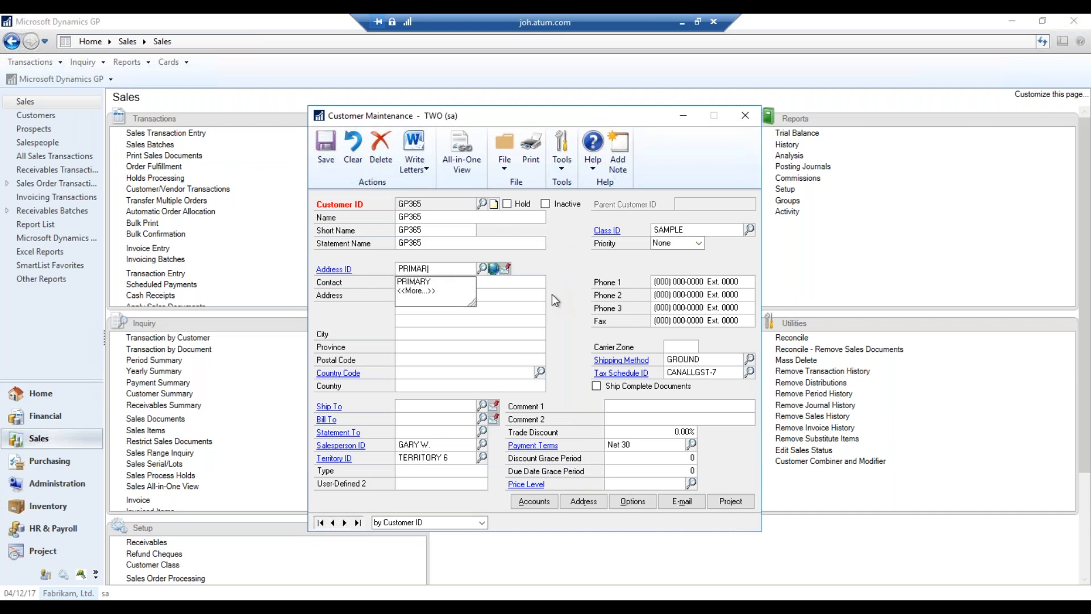
{"action": "key", "text": "Tab"}
Enter the contact, street address, city, province, postal code and country code CA
{"action": "type", "text": "Sa"}
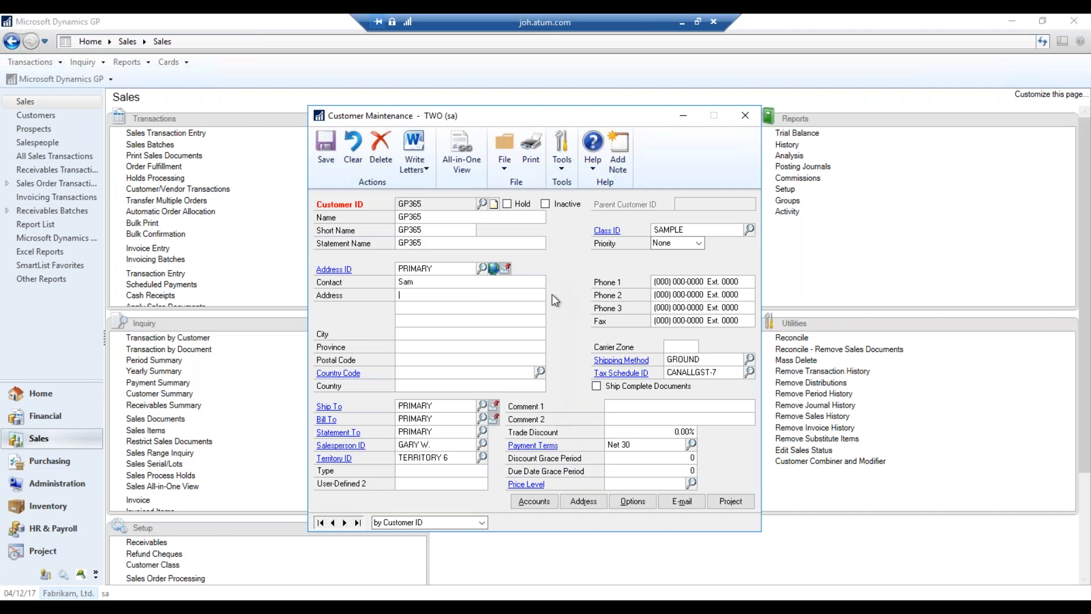
{"action": "type", "text": "123 Toronto"}
{"action": "key", "text": "BackSpace"}
{"action": "key", "text": "BackSpace"}
{"action": "key", "text": "BackSpace"}
{"action": "key", "text": "BackSpace"}
{"action": "key", "text": "BackSpace"}
{"action": "key", "text": "BackSpace"}
{"action": "key", "text": "BackSpace"}
{"action": "type", "text": "Main Stree"}
{"action": "type", "text": "Tor"}
{"action": "type", "text": "ont"}
{"action": "type", "text": "ON"}
{"action": "type", "text": "M1E4T"}
{"action": "type", "text": "9"}
{"action": "key", "text": "Tab"}
{"action": "type", "text": "CA"}
{"action": "key", "text": "Tab"}
{"action": "key", "text": "Tab"}
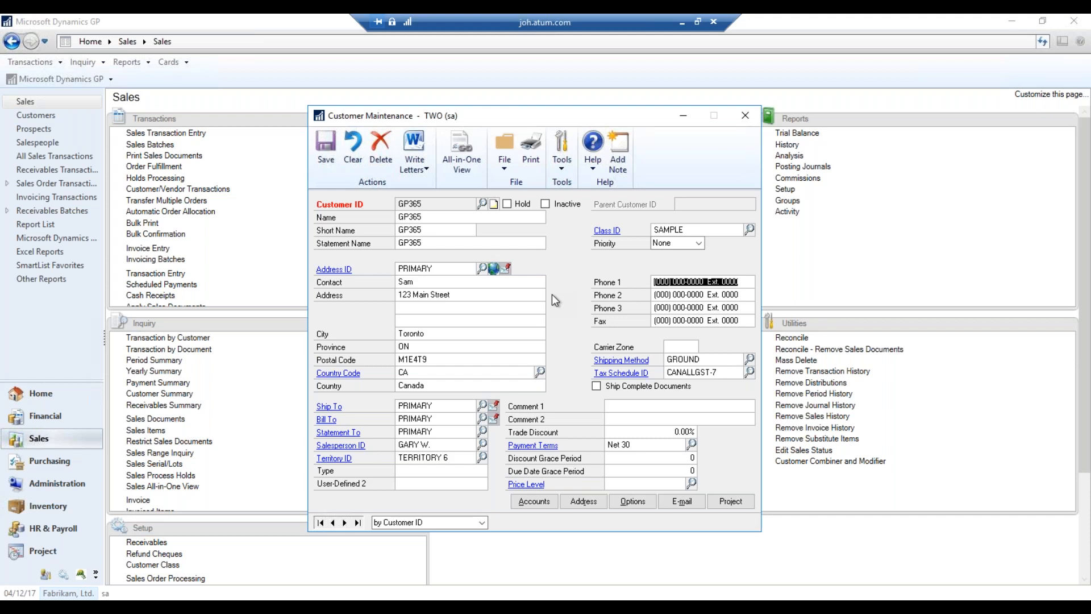
{"action": "key", "text": "shift+Tab"}
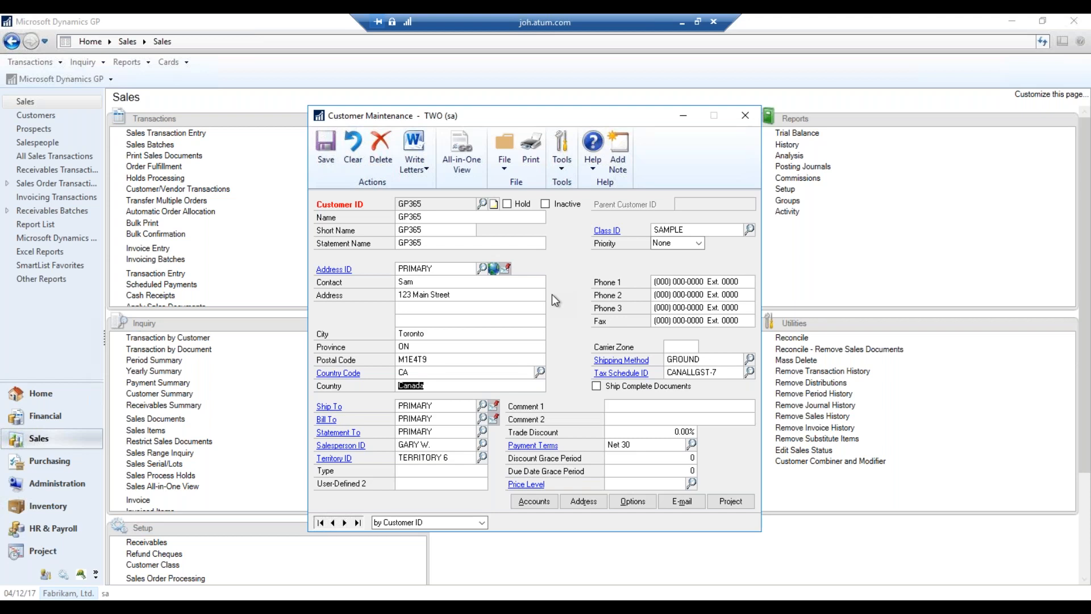
{"action": "key", "text": "Tab"}
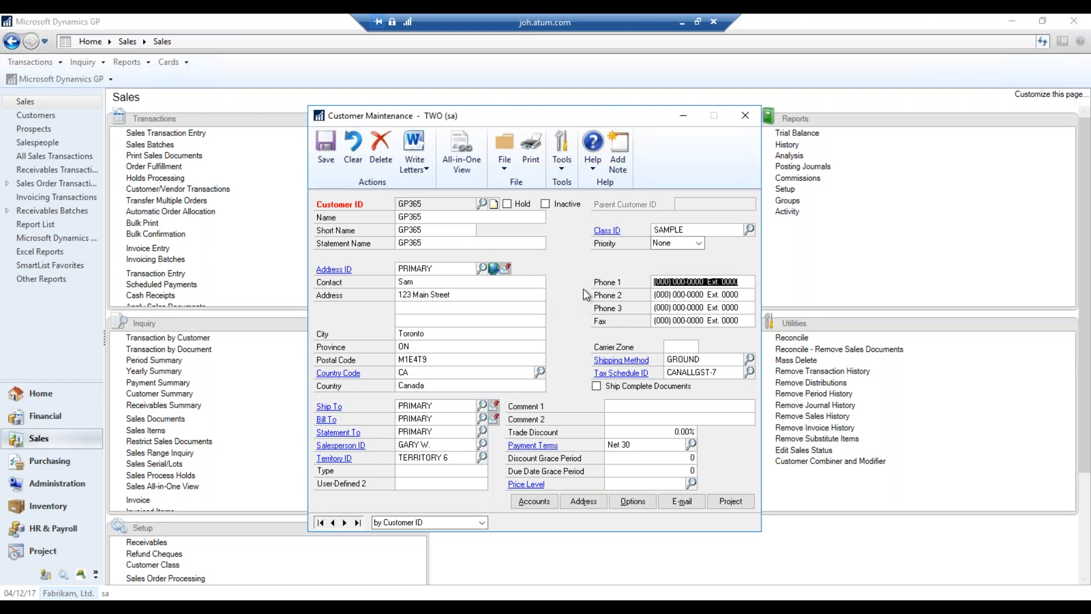
Save customer GP365, reload it by ID, and open its Sales All-in-One View
{"action": "left_click", "coordinate": [329, 158]}
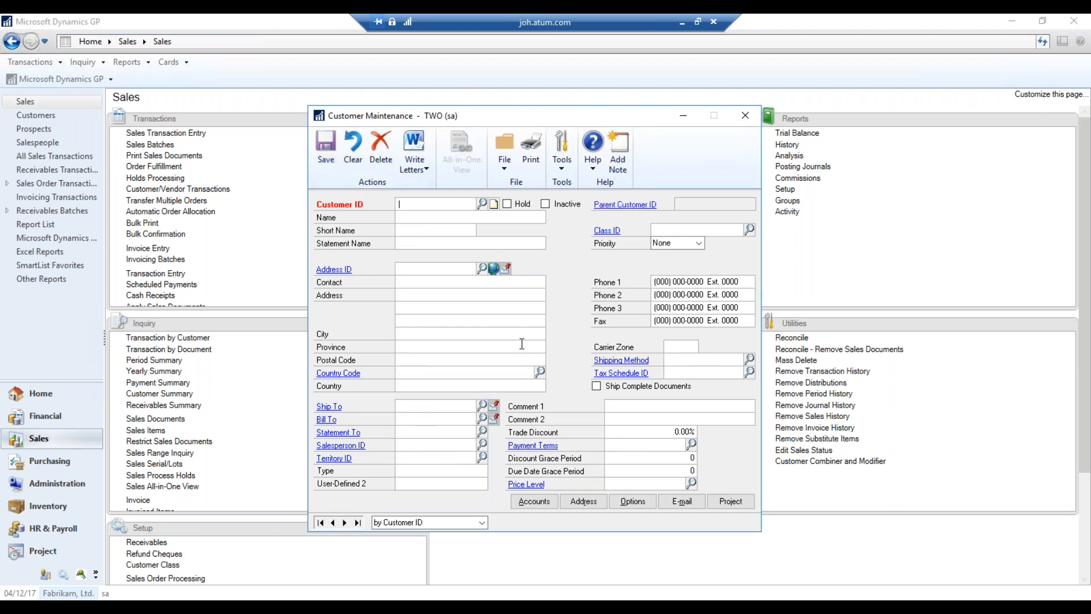
{"action": "type", "text": "GP"}
{"action": "key", "text": "Down"}
{"action": "key", "text": "Down"}
{"action": "key", "text": "Return"}
{"action": "key", "text": "Tab"}
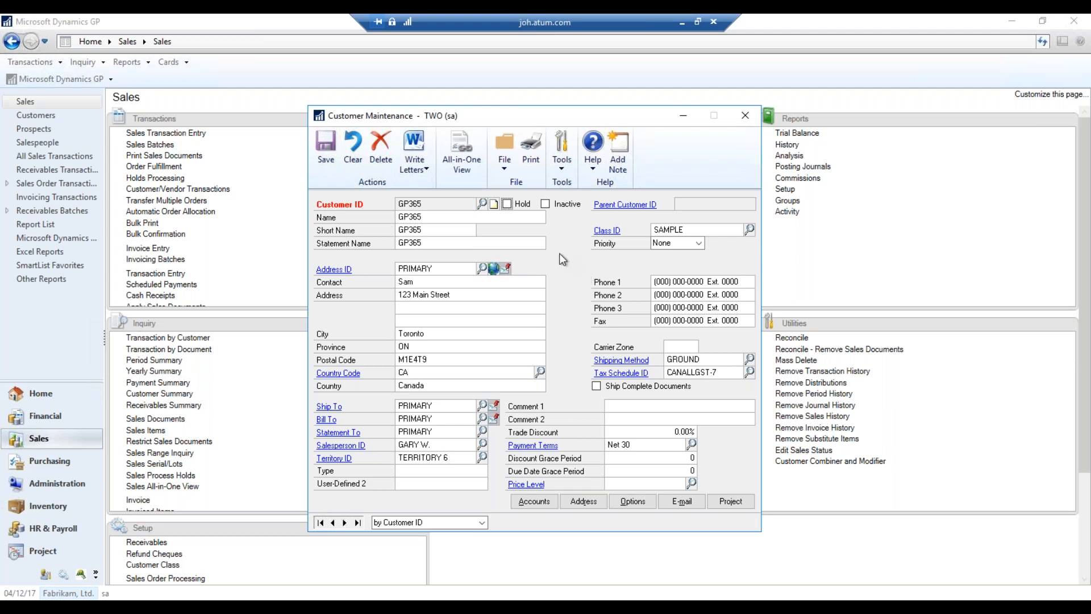
{"action": "left_click", "coordinate": [463, 164]}
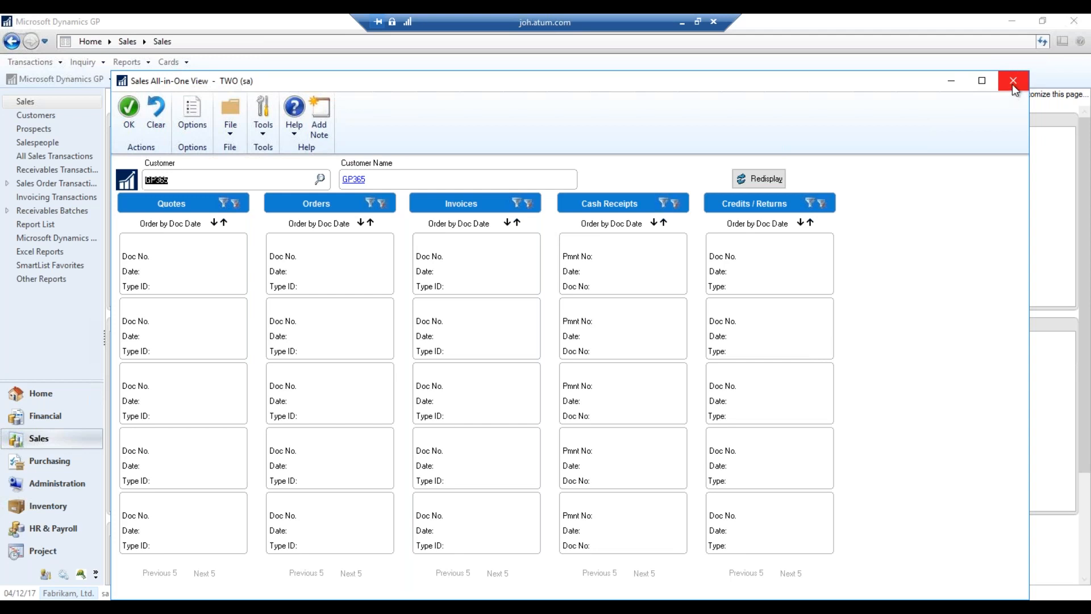
Redisplay Getaway Inn's documents, then close the Sales All-in-One View and Customer Maintenance card
{"action": "left_click", "coordinate": [325, 180]}
{"action": "scroll", "coordinate": [299, 318], "scroll_direction": "up", "scroll_amount": 2}
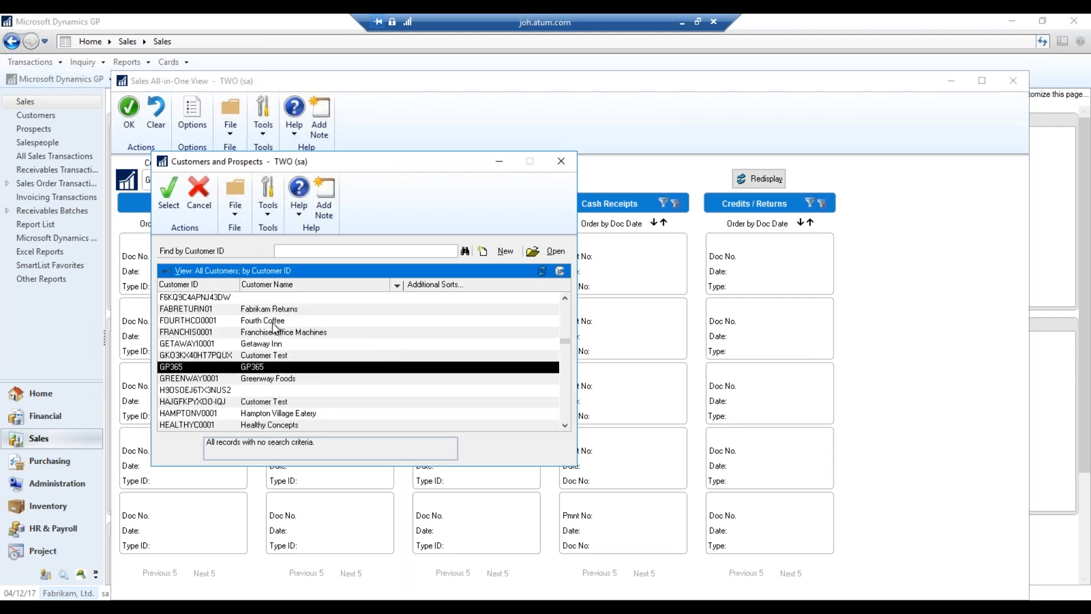
{"action": "double_click", "coordinate": [284, 346]}
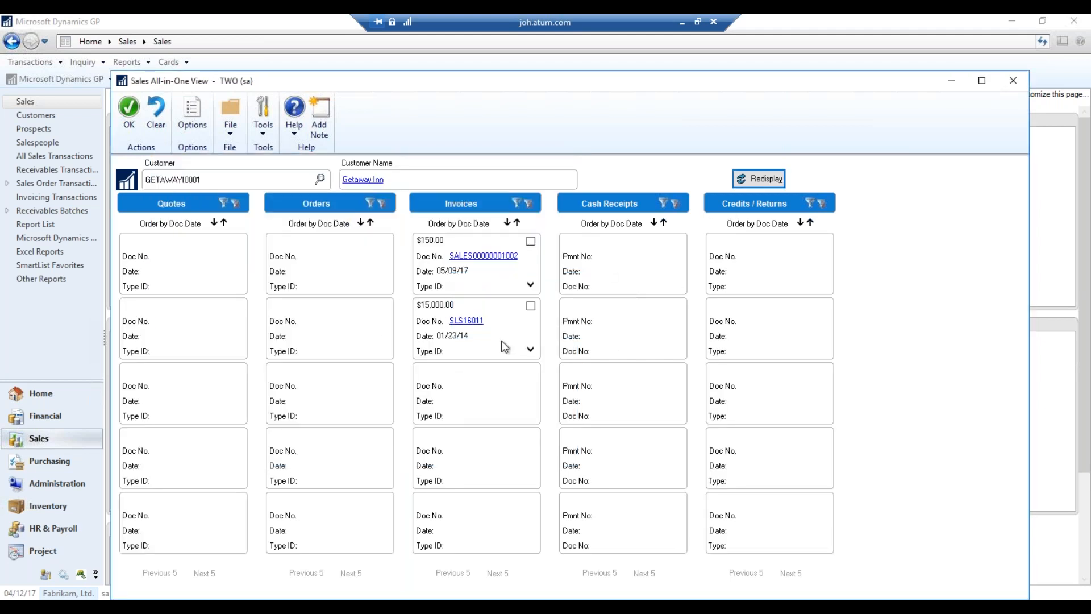
{"action": "left_click", "coordinate": [783, 180]}
{"action": "left_click", "coordinate": [1001, 87]}
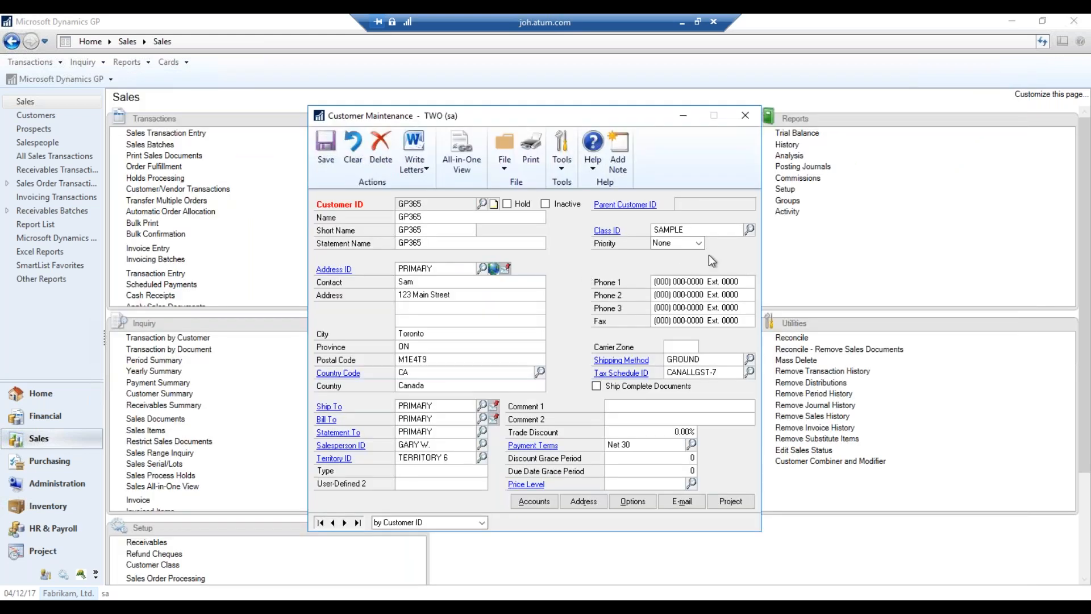
{"action": "left_click", "coordinate": [746, 116]}
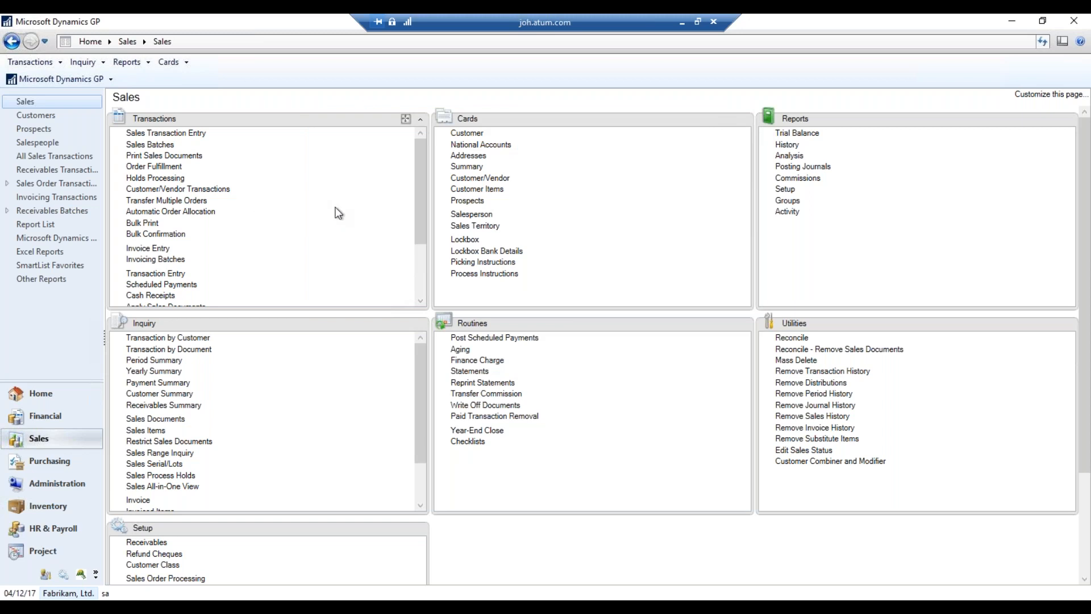
Open Receivables Transaction Entry with the document type kept as Sales / Invoices
{"action": "left_click", "coordinate": [161, 251]}
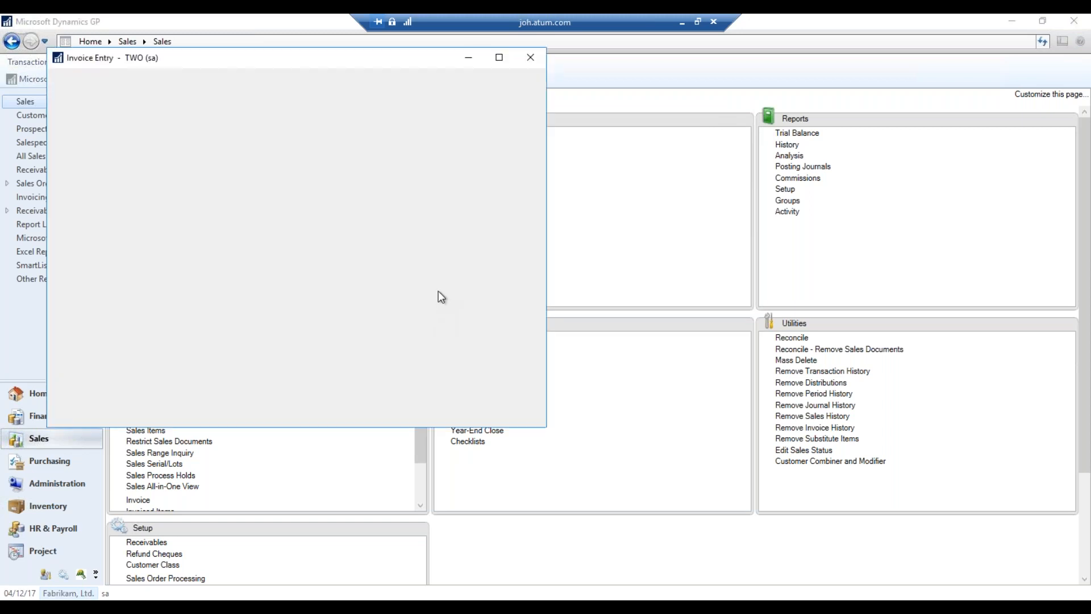
{"action": "left_click", "coordinate": [531, 57]}
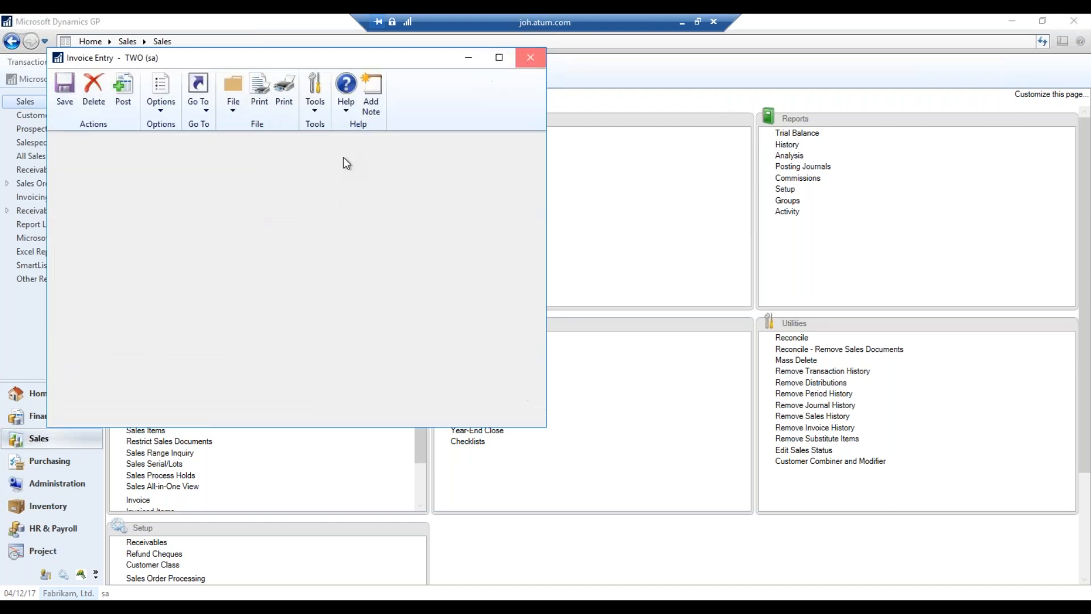
{"action": "left_click", "coordinate": [155, 273]}
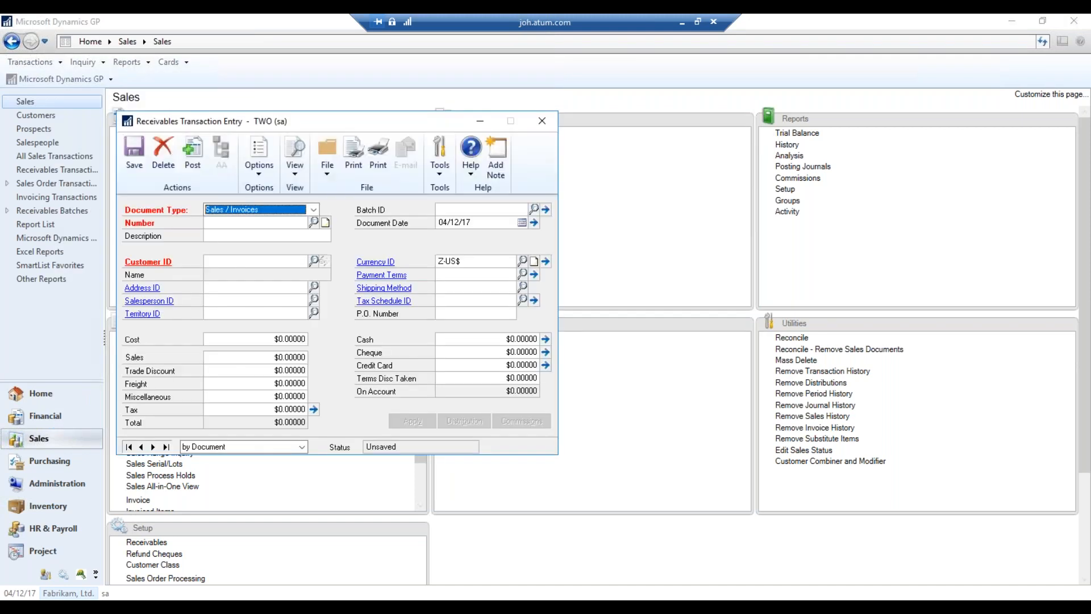
{"action": "left_click", "coordinate": [302, 209]}
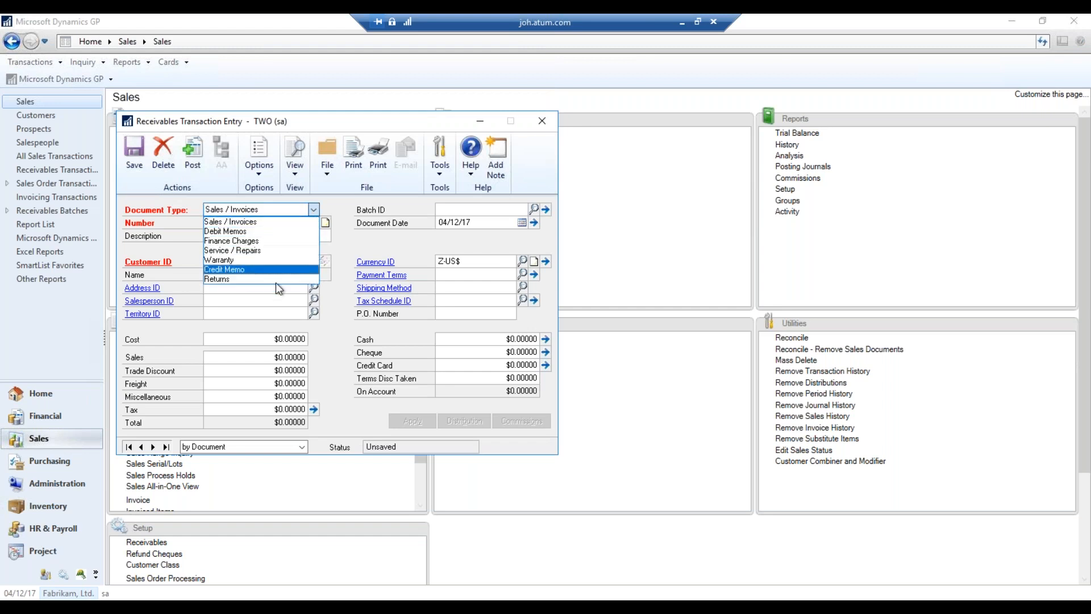
{"action": "left_click", "coordinate": [363, 233]}
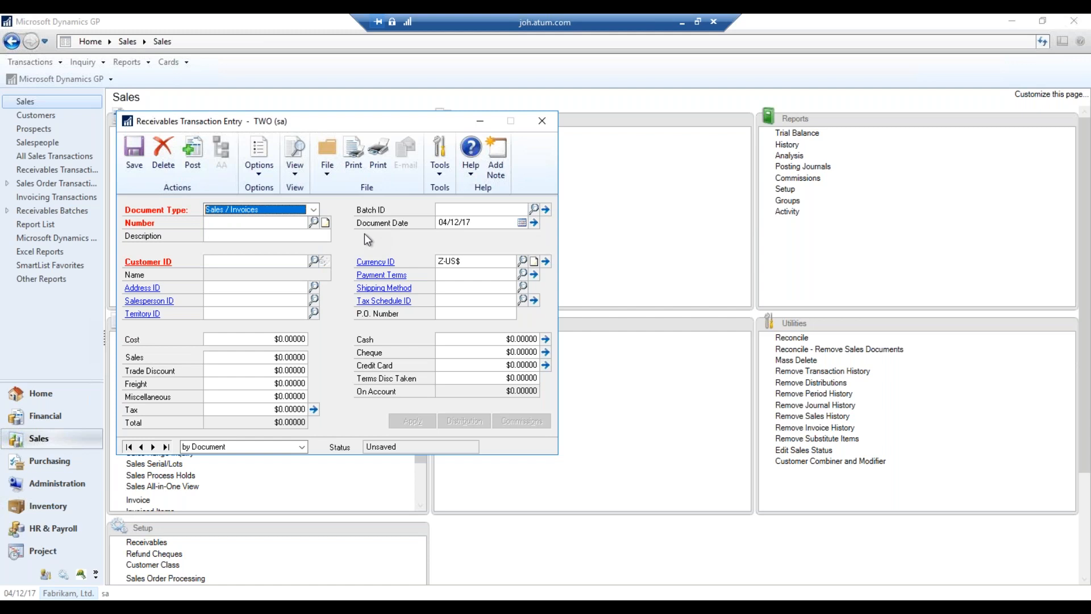
{"action": "key", "text": "Tab"}
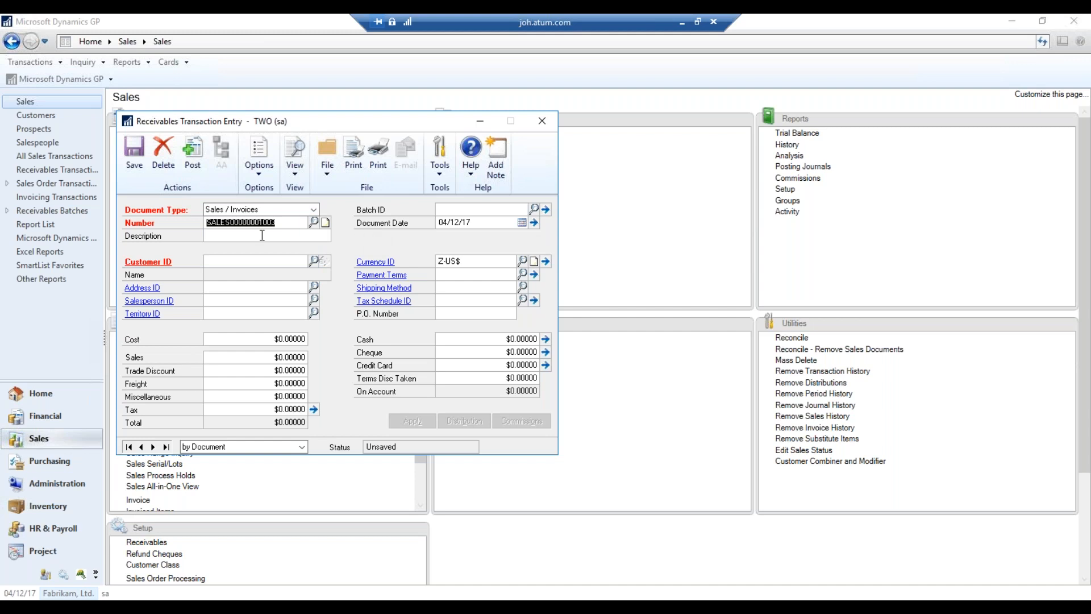
Replace the default document number with JANUARY 2019
{"action": "left_click", "coordinate": [280, 222]}
{"action": "key", "text": "shift+Home"}
{"action": "key", "text": "BackSpace"}
{"action": "type", "text": "JANUARY 201"}
{"action": "key", "text": "Tab"}
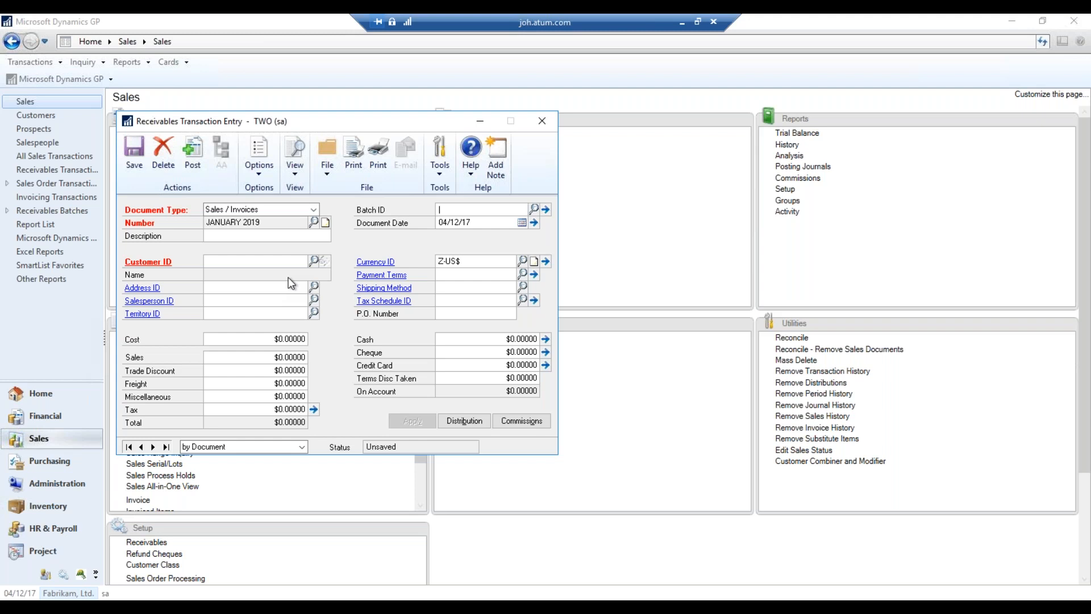
Enter JAN2019 as the batch ID, correcting a misspelling
{"action": "type", "text": "JAN2019"}
Add the new JAN2019 batch with Weekly frequency and posting date 04/12/17
{"action": "key", "text": "Tab"}
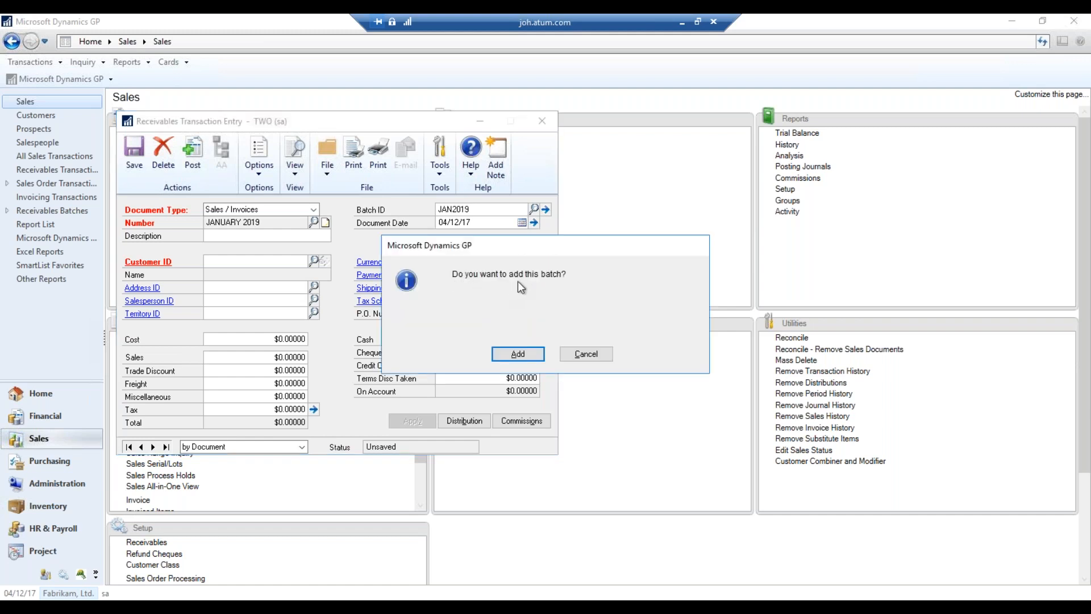
{"action": "left_click", "coordinate": [515, 355]}
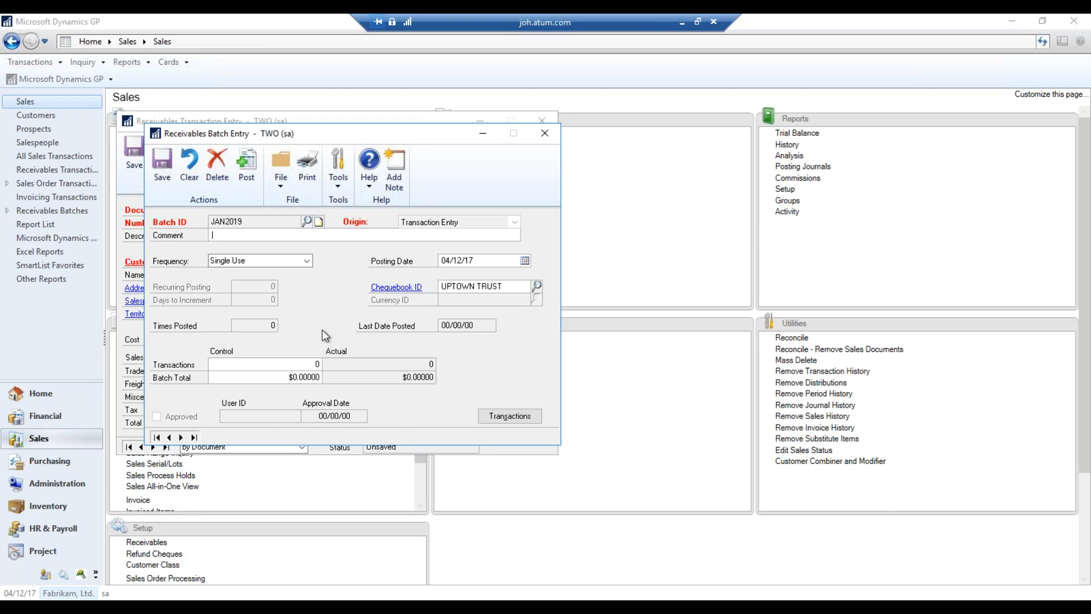
{"action": "left_click", "coordinate": [299, 264]}
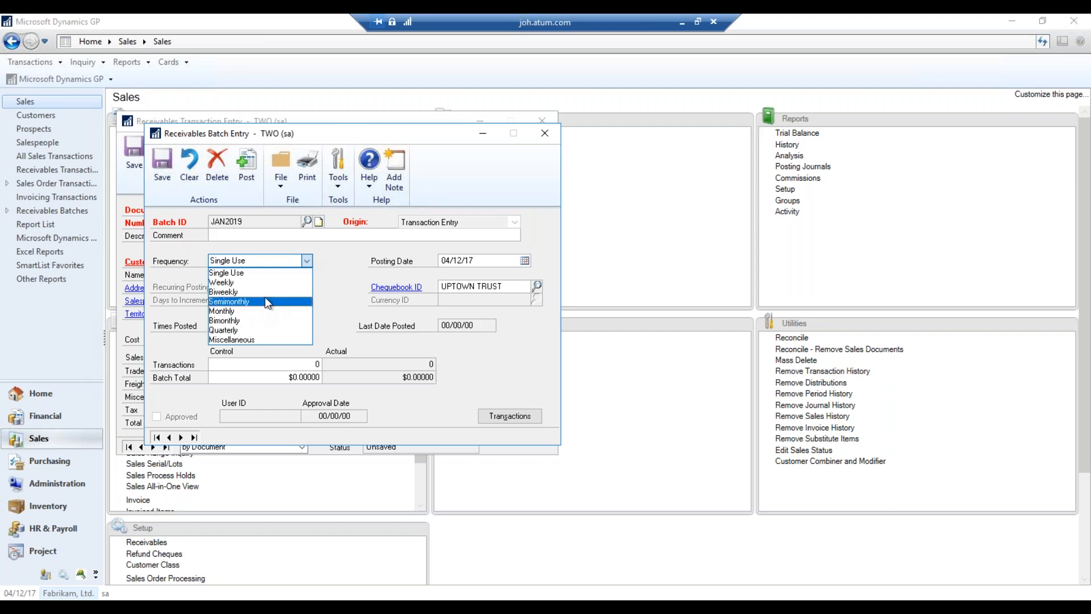
{"action": "left_click", "coordinate": [255, 281]}
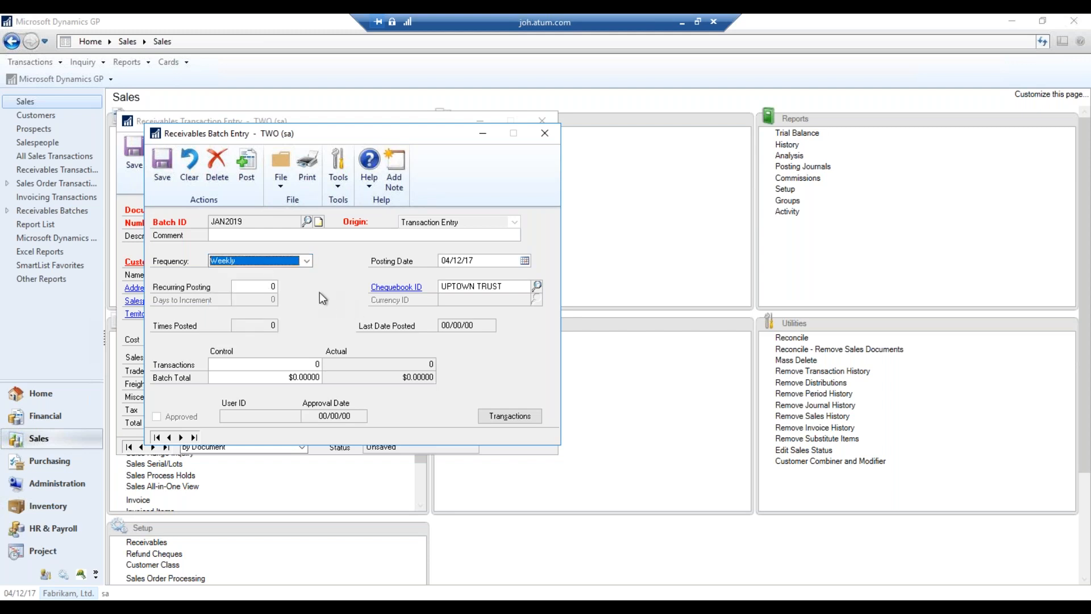
{"action": "key", "text": "Tab"}
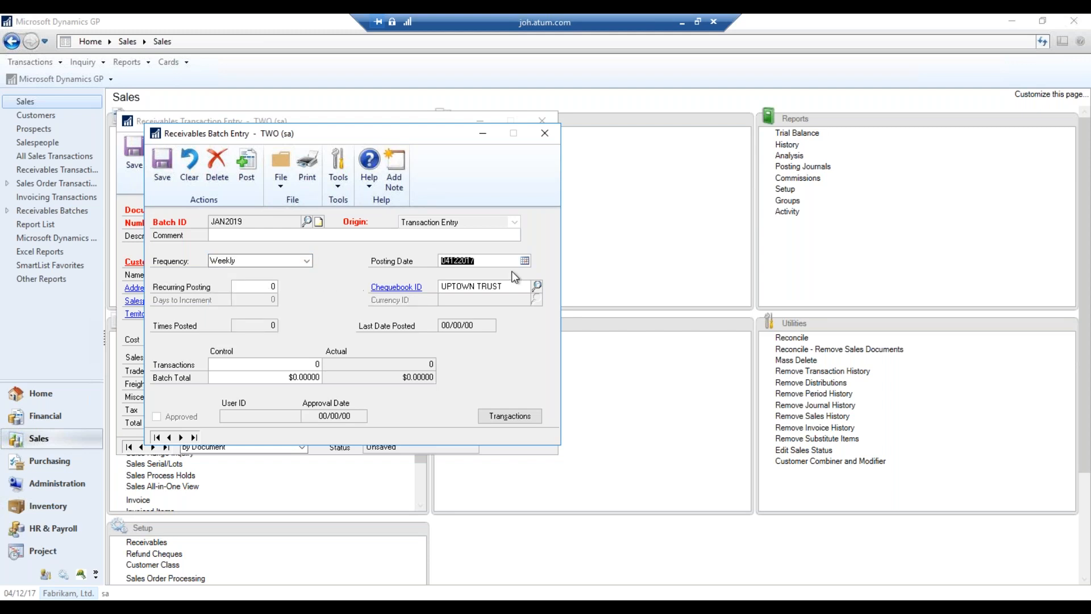
{"action": "left_click", "coordinate": [525, 261]}
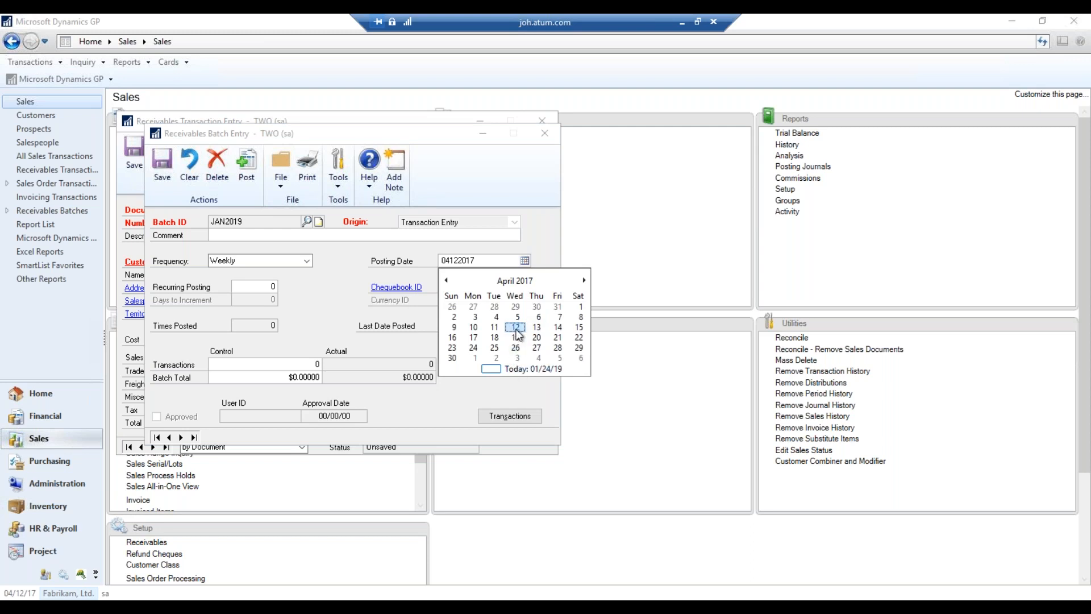
{"action": "left_click", "coordinate": [517, 331]}
{"action": "key", "text": "Tab"}
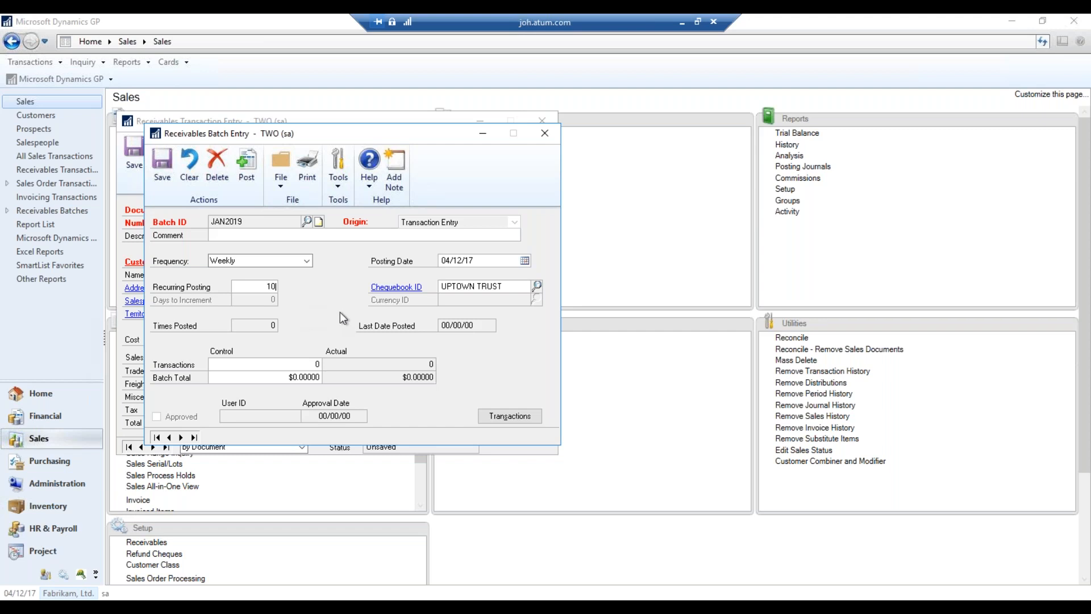
Confirm 10 recurring postings, set control totals to 1 transaction and $1,000, and save the batch
{"action": "key", "text": "Tab"}
{"action": "left_click", "coordinate": [296, 365]}
{"action": "type", "text": "2"}
{"action": "key", "text": "Tab"}
{"action": "type", "text": "1000"}
{"action": "key", "text": "Tab"}
{"action": "left_click", "coordinate": [280, 367]}
{"action": "type", "text": "1"}
{"action": "key", "text": "Tab"}
{"action": "left_click", "coordinate": [163, 174]}
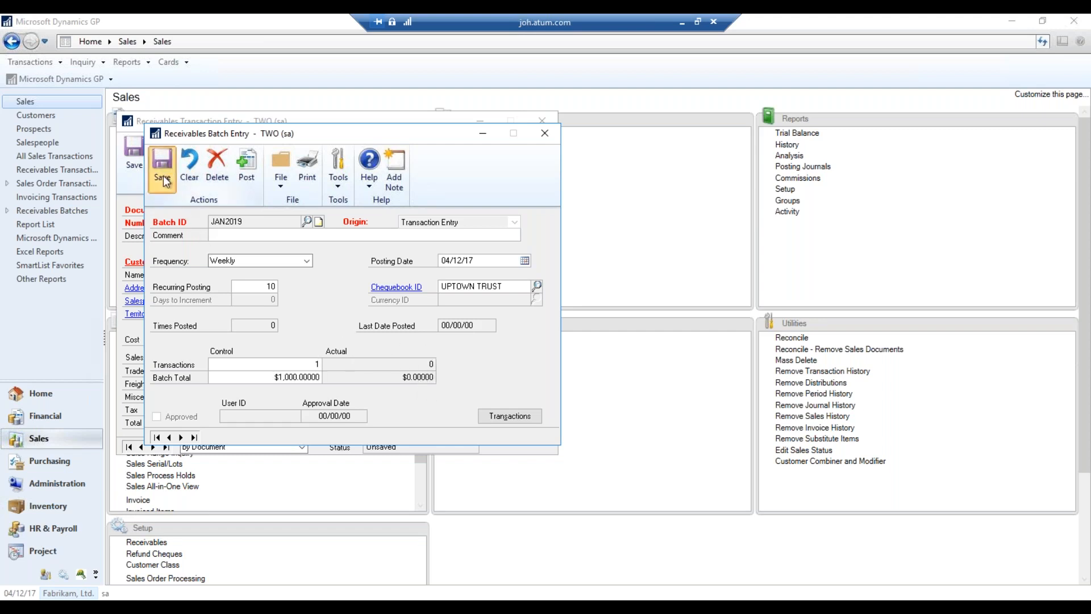
Keep document date 04/12/17 and select customer GP365 from the lookup sorted by name
{"action": "key", "text": "Tab"}
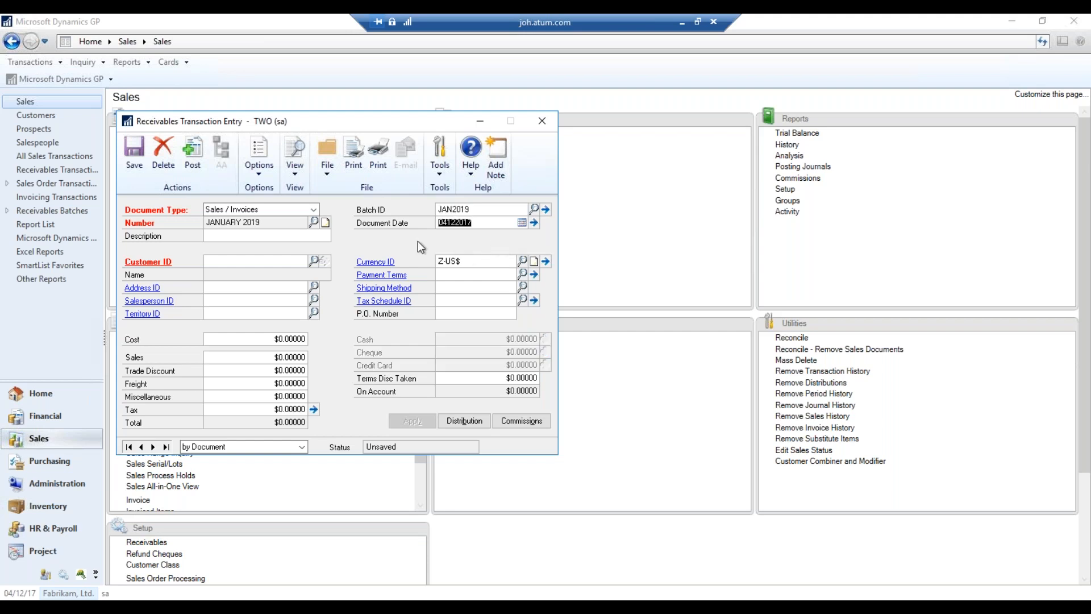
{"action": "key", "text": "Tab"}
{"action": "left_click", "coordinate": [314, 262]}
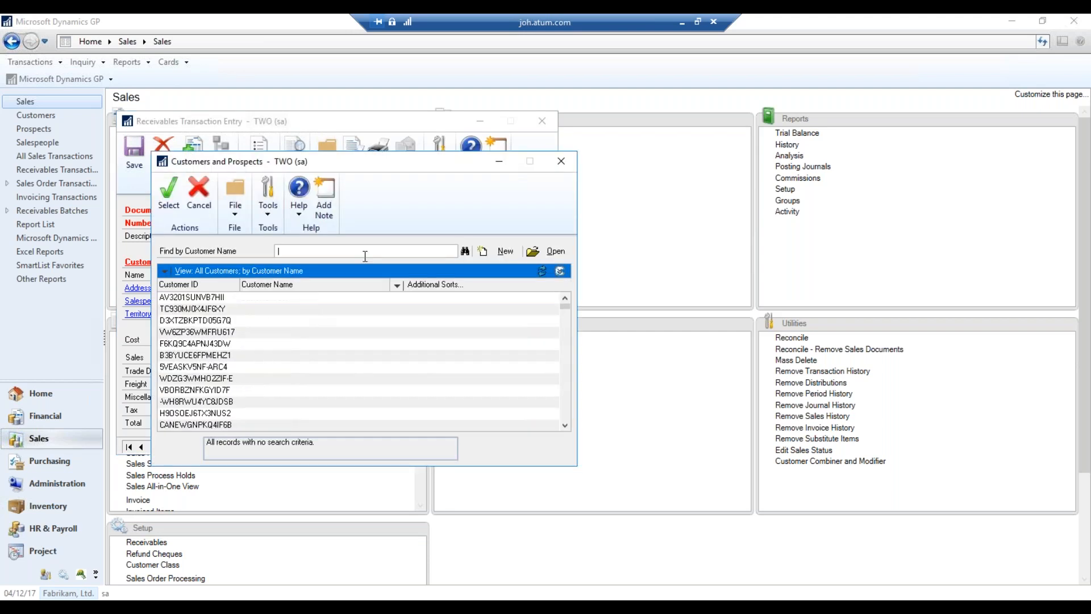
{"action": "type", "text": "gp365"}
{"action": "key", "text": "Return"}
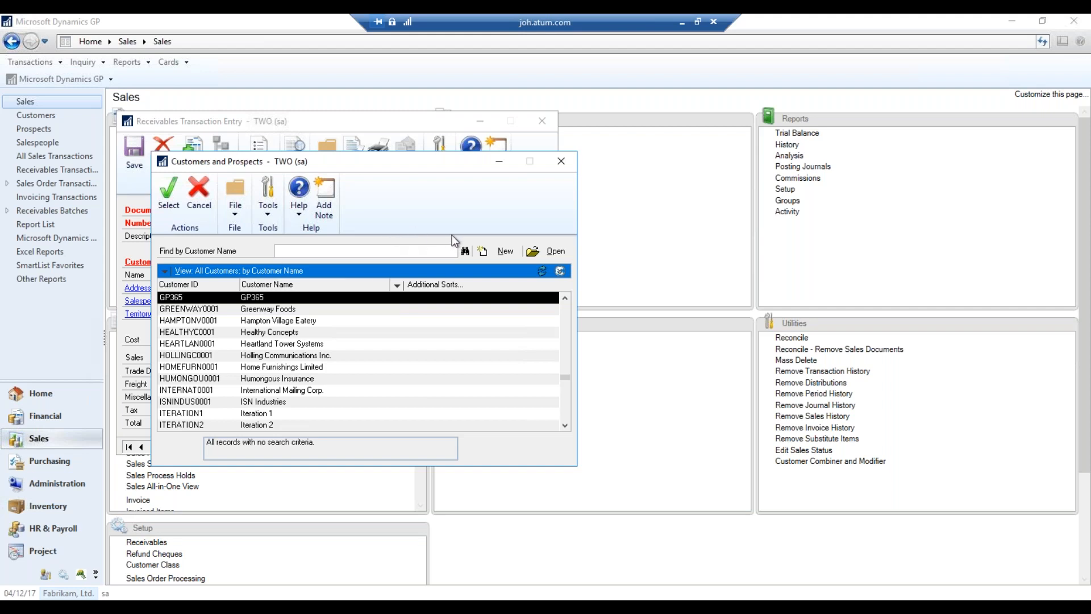
{"action": "left_click", "coordinate": [566, 166]}
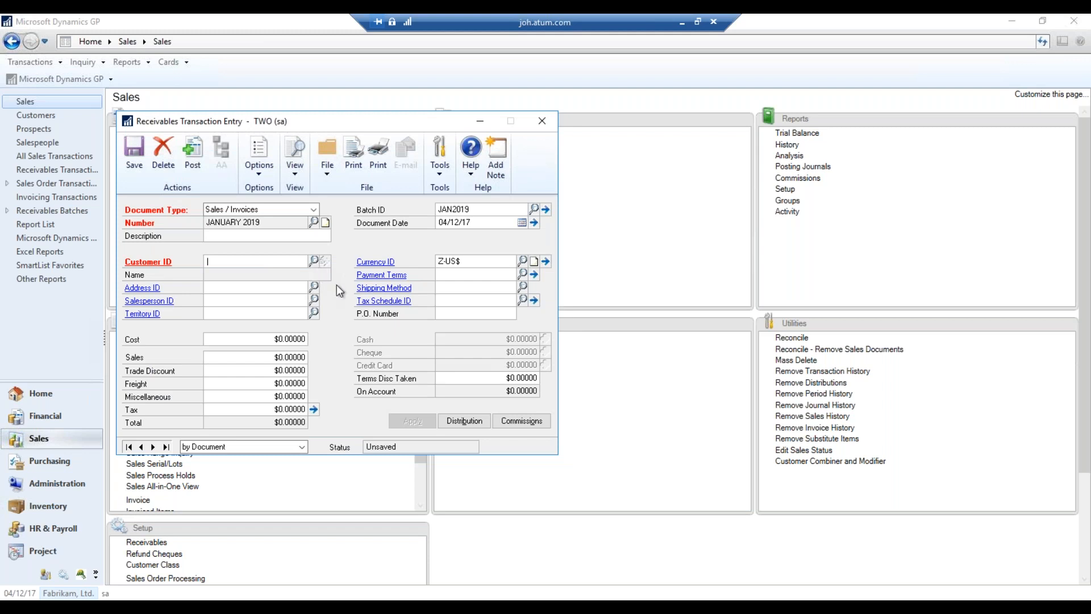
{"action": "key", "text": "ctrl+l"}
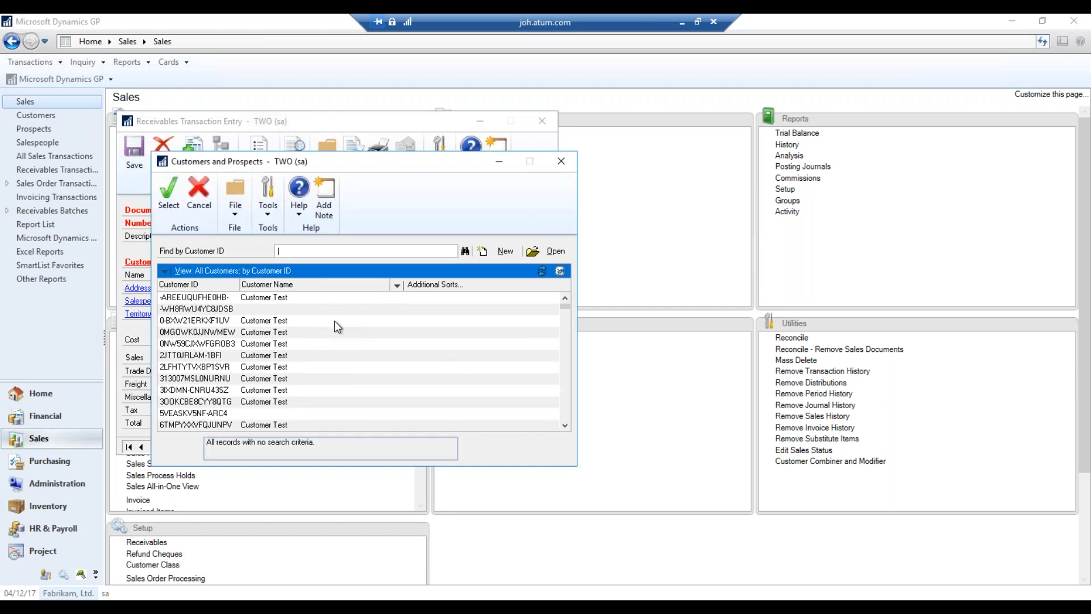
{"action": "left_click", "coordinate": [316, 287]}
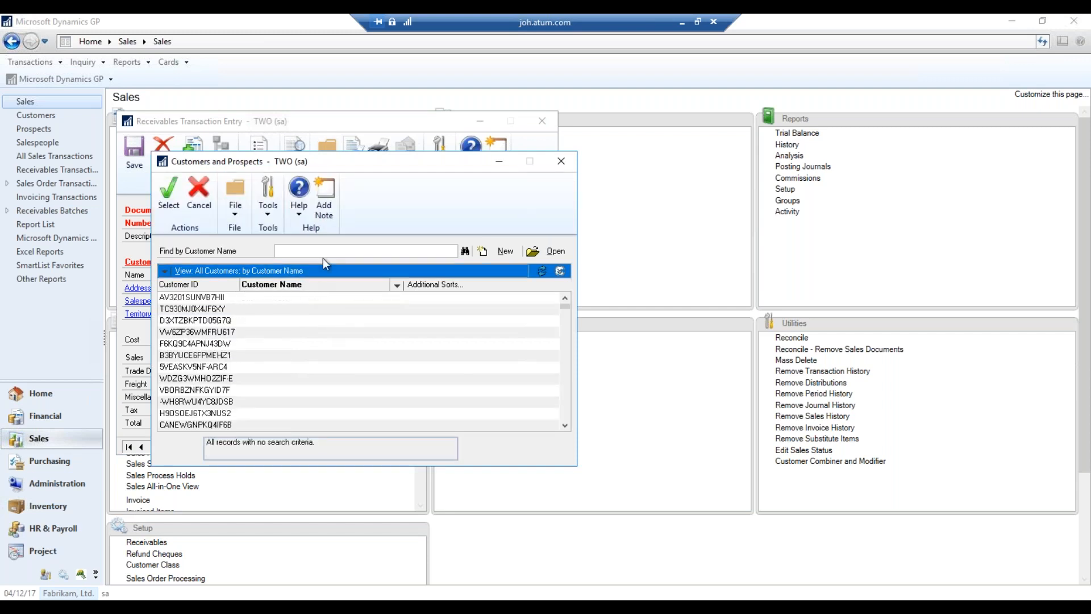
{"action": "type", "text": "gp365"}
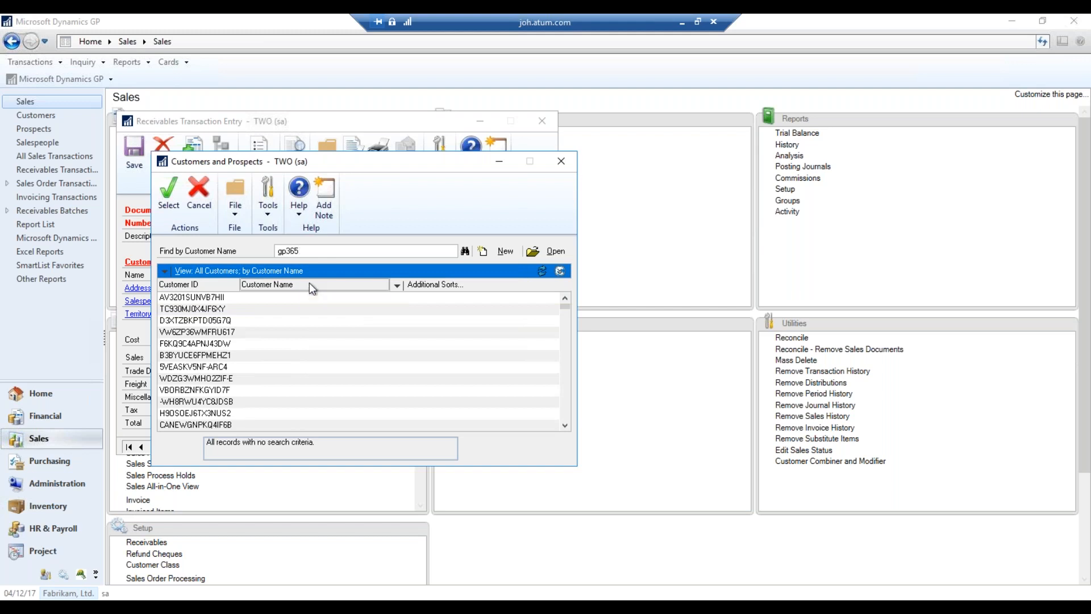
{"action": "left_click", "coordinate": [309, 282]}
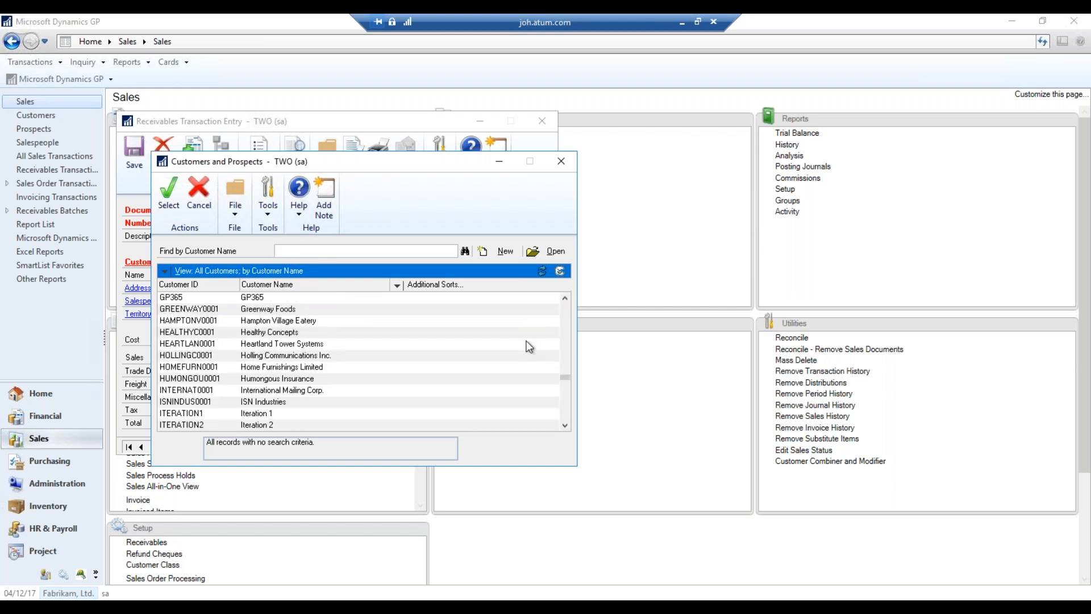
{"action": "key", "text": "Return"}
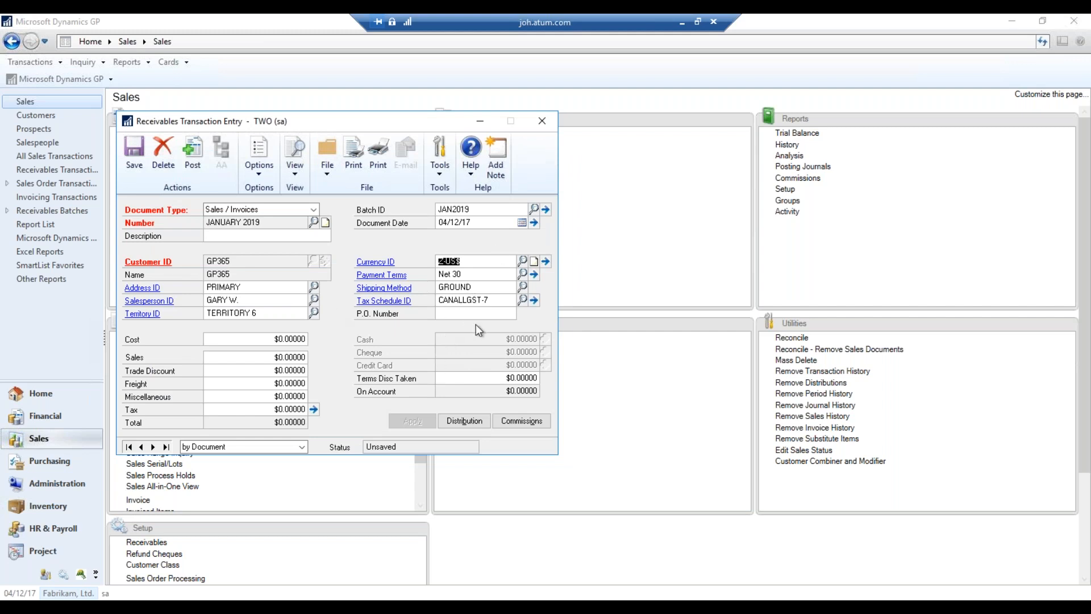
Enter a $10 cost and $235 sales amount on the invoice, fixing mistyped values
{"action": "key", "text": "Tab"}
{"action": "key", "text": "Tab"}
{"action": "key", "text": "Tab"}
{"action": "key", "text": "Tab"}
{"action": "key", "text": "Tab"}
{"action": "type", "text": "10"}
{"action": "key", "text": "Tab"}
{"action": "key", "text": "shift+Tab"}
{"action": "type", "text": "2,352."}
{"action": "key", "text": "ctrl+a"}
{"action": "type", "text": "235.00"}
{"action": "key", "text": "Tab"}
{"action": "key", "text": "BackSpace"}
{"action": "type", "text": "10"}
{"action": "key", "text": "Tab"}
{"action": "type", "text": "235"}
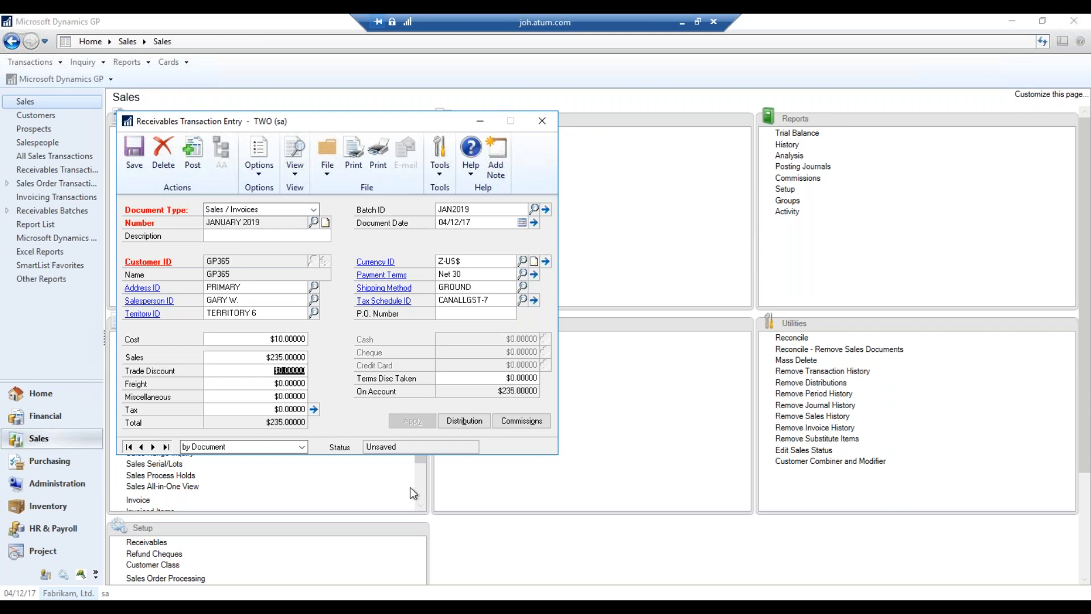
Print the JANUARY 2019 invoice to screen, then return to Receivables Transaction Entry
{"action": "left_click", "coordinate": [360, 173]}
{"action": "left_click", "coordinate": [447, 315]}
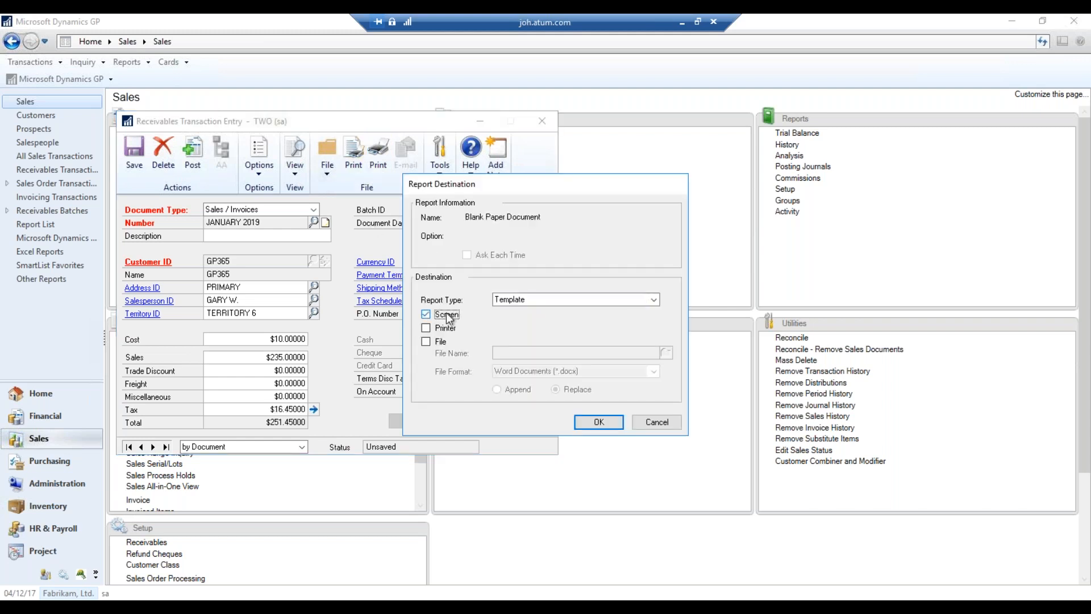
{"action": "left_click", "coordinate": [609, 422]}
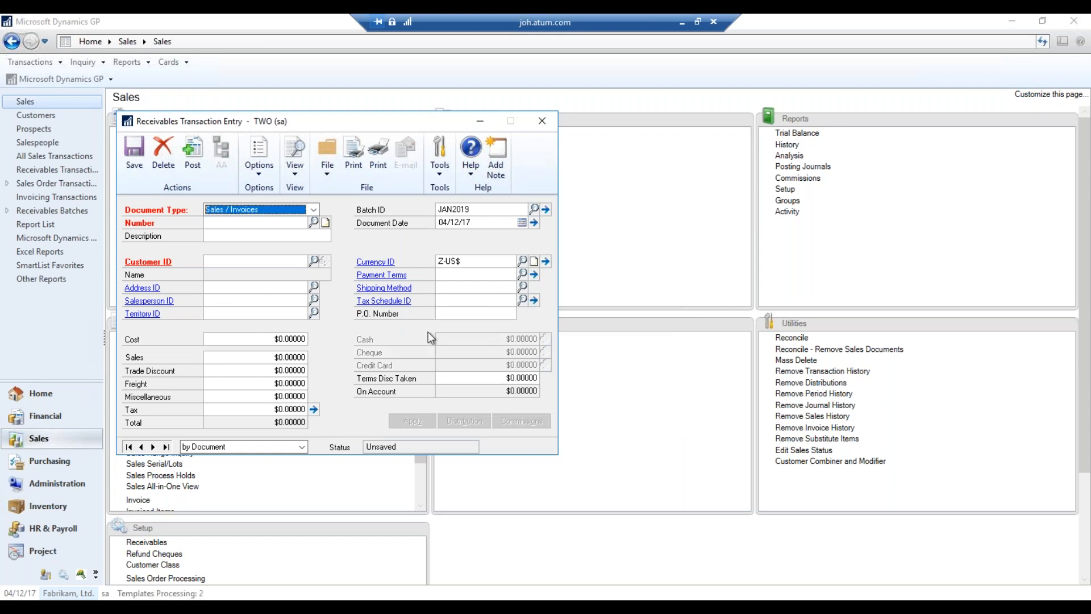
{"action": "mouse_move", "coordinate": [183, 607]}
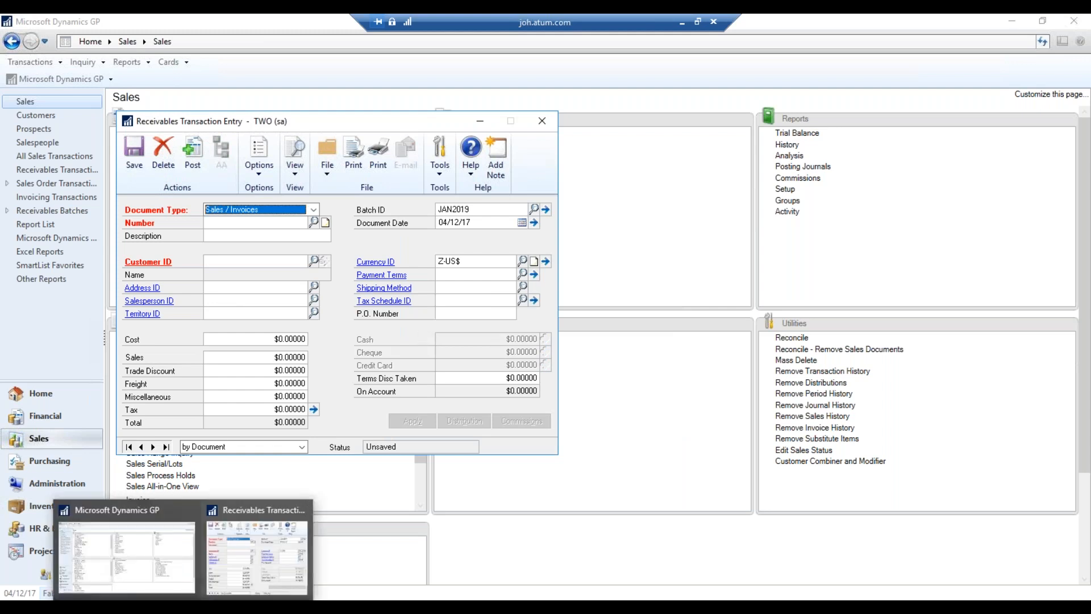
{"action": "left_click", "coordinate": [257, 559]}
{"action": "left_click", "coordinate": [341, 261]}
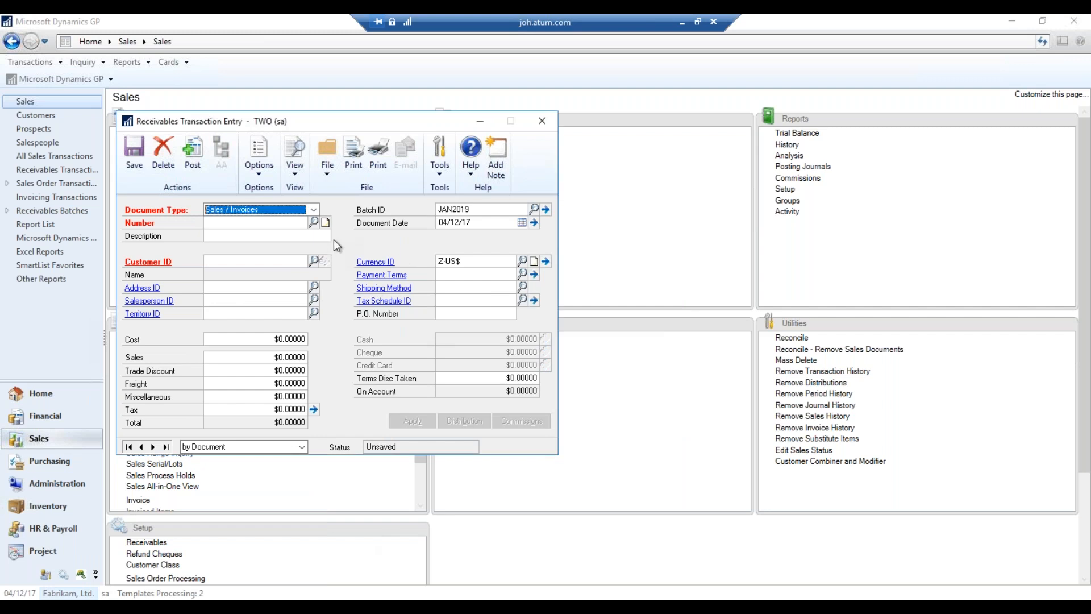
Reopen the saved JANUARY 2019 invoice from the Sales Documents lookup
{"action": "left_click", "coordinate": [314, 223]}
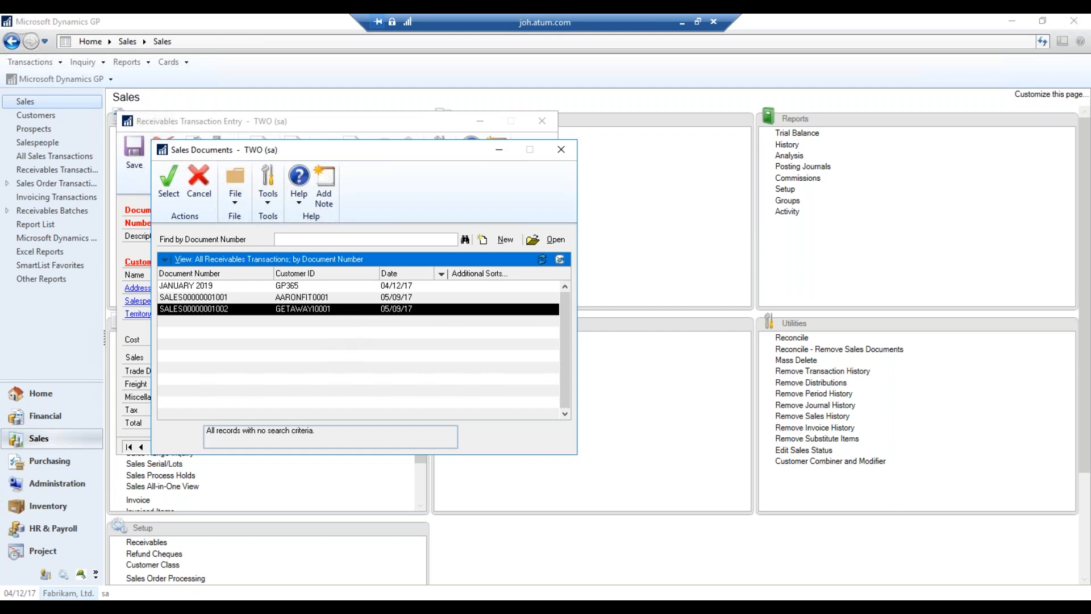
{"action": "double_click", "coordinate": [186, 285]}
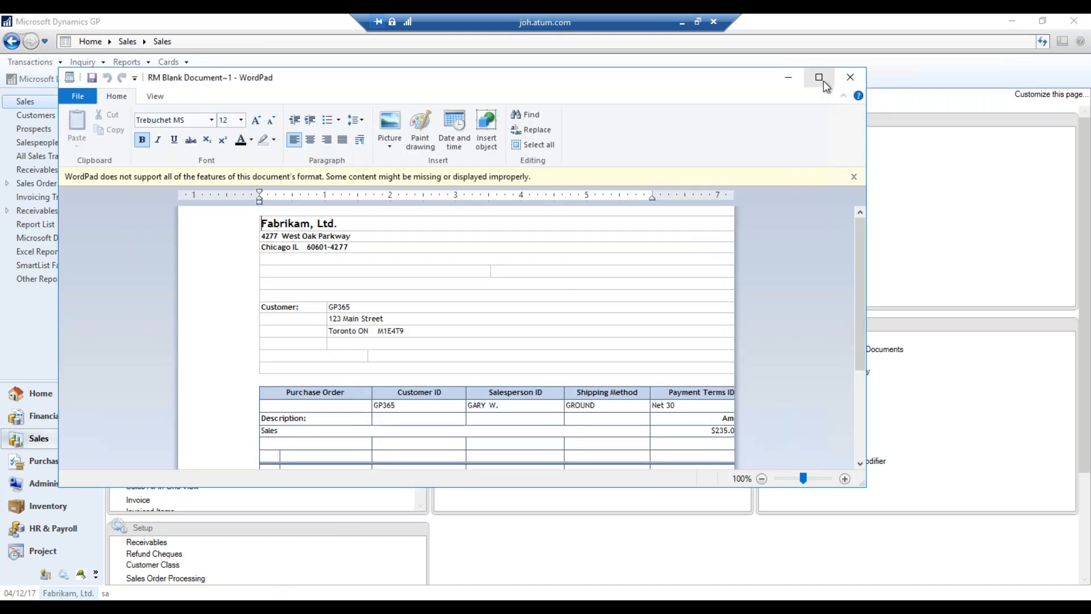
Maximize the printed GP365 invoice in WordPad to review its $251.45 total, then close it
{"action": "left_click", "coordinate": [820, 78]}
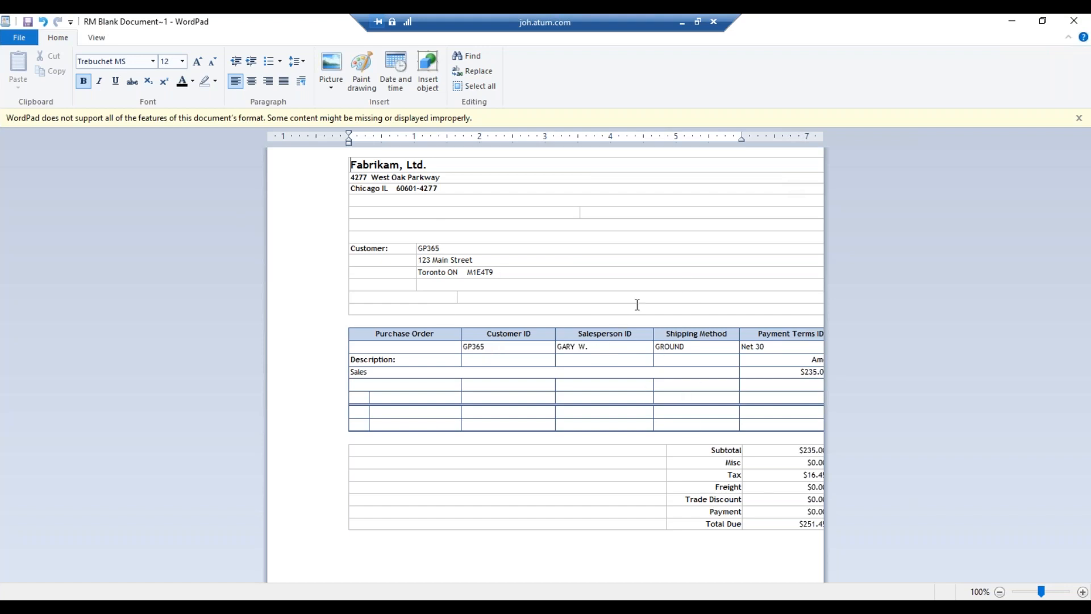
{"action": "left_click", "coordinate": [1074, 22]}
Discard the WordPad document unsaved and print the JAN2019 edit list to screen
{"action": "left_click", "coordinate": [568, 336]}
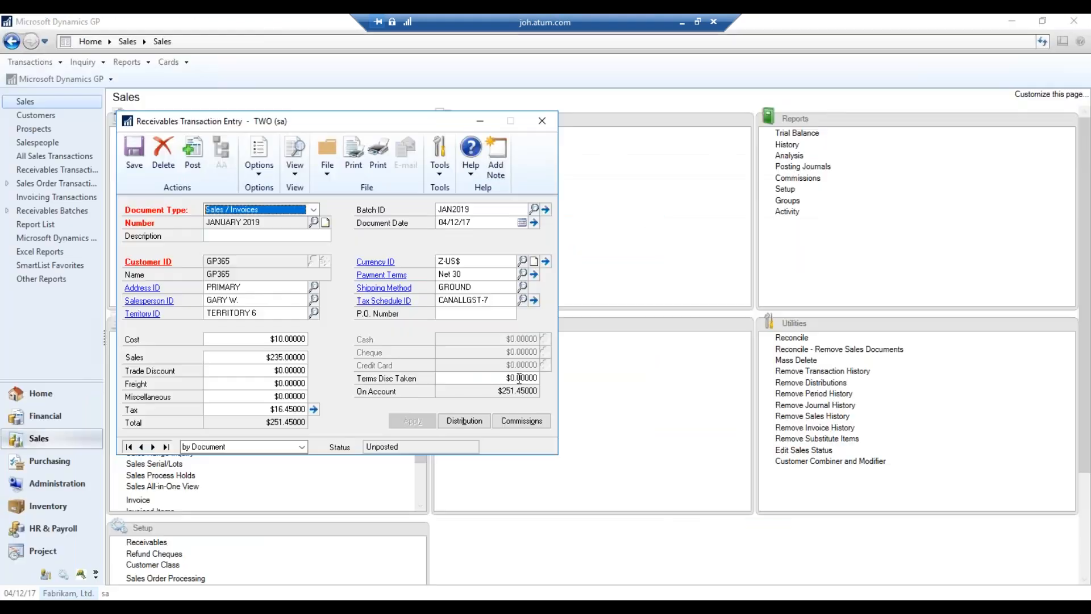
{"action": "left_click", "coordinate": [385, 172]}
{"action": "left_click", "coordinate": [446, 314]}
{"action": "left_click", "coordinate": [596, 421]}
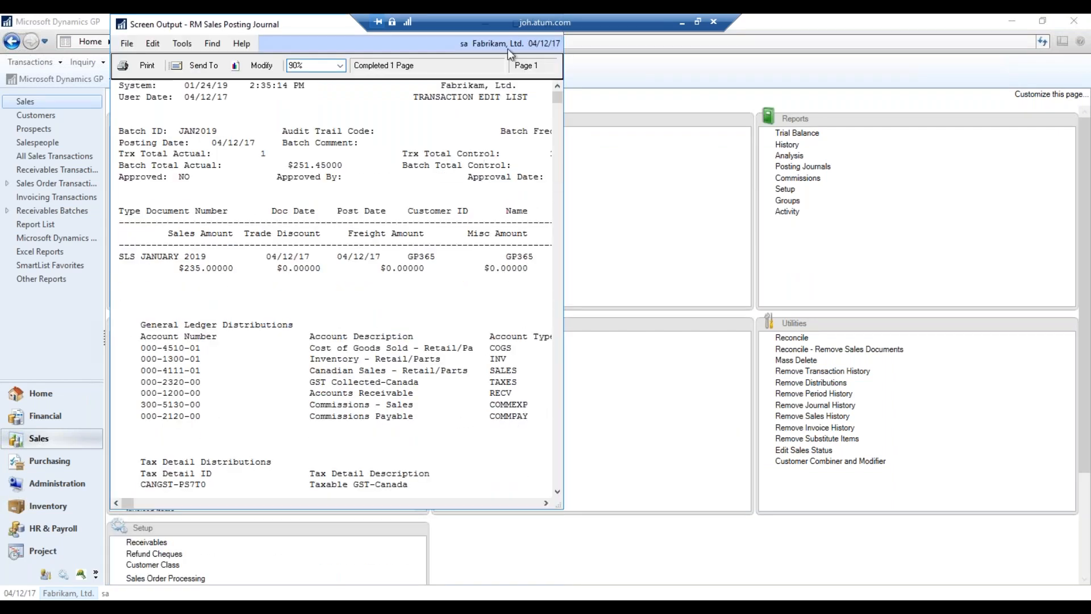
Maximize and scroll the edit list, whose distributions balance at $268.50, then close it
{"action": "double_click", "coordinate": [319, 25]}
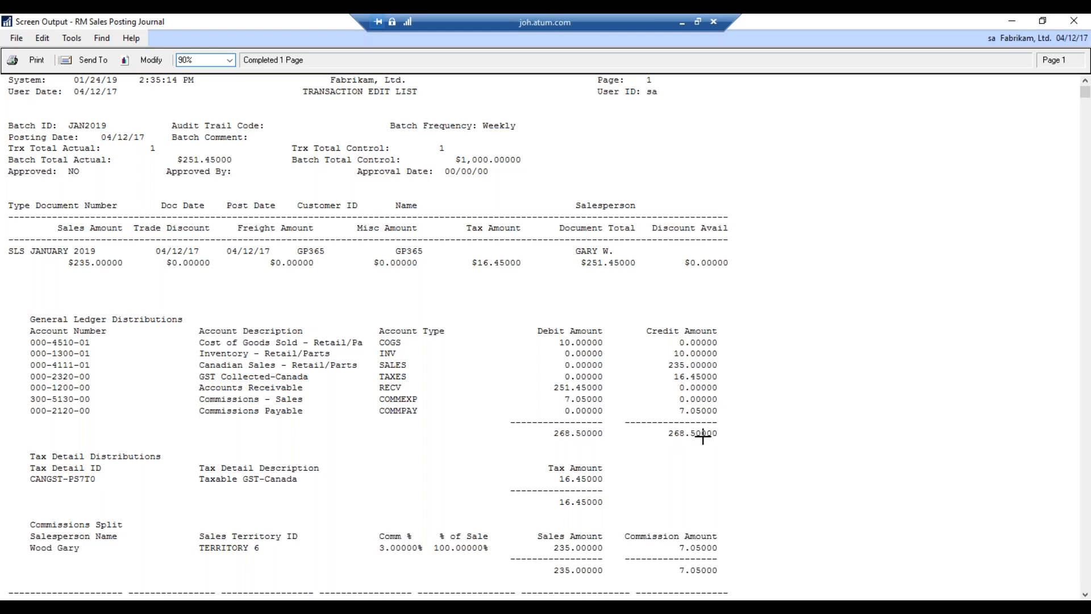
{"action": "scroll", "coordinate": [673, 402], "scroll_direction": "down", "scroll_amount": 3}
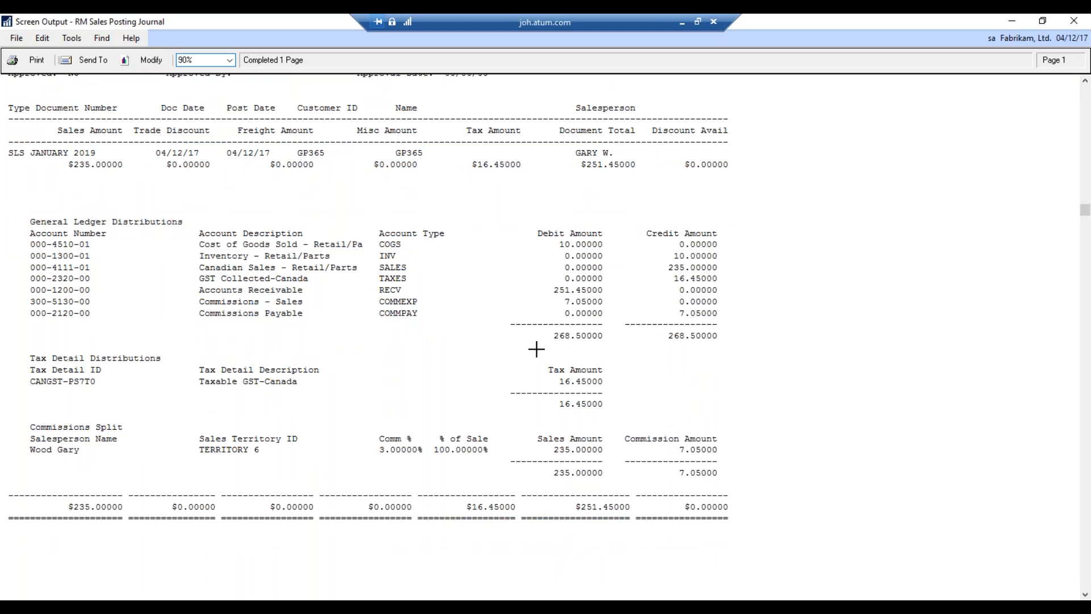
{"action": "scroll", "coordinate": [586, 458], "scroll_direction": "down", "scroll_amount": 1}
{"action": "scroll", "coordinate": [586, 409], "scroll_direction": "up", "scroll_amount": 2}
{"action": "left_click", "coordinate": [1075, 23]}
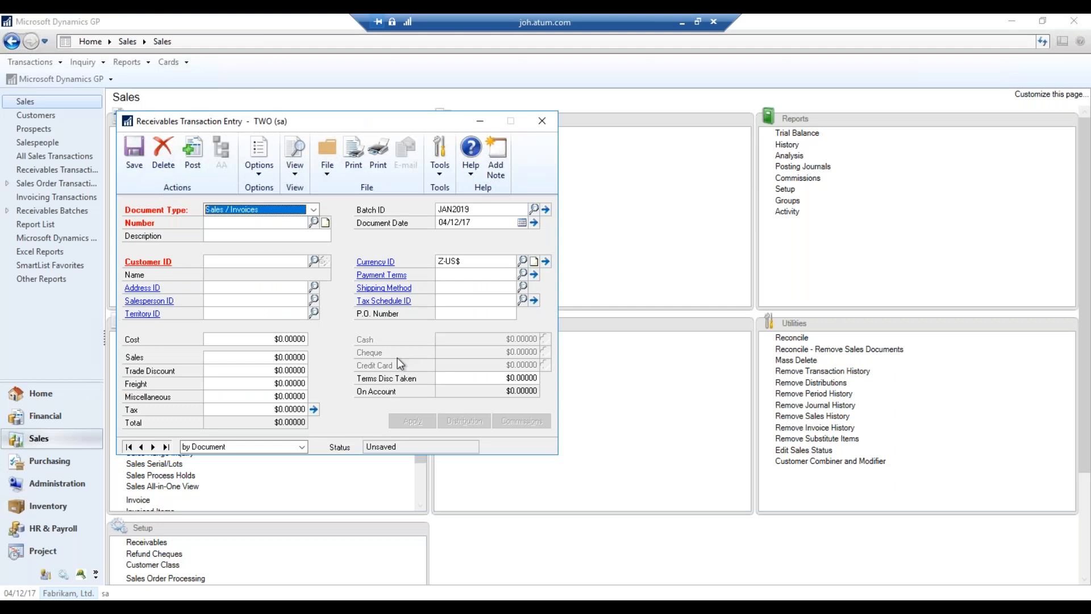
Reopen invoice JANUARY 2019 and enter $1,000 sales, giving $70 tax and a $1,070 total
{"action": "left_click", "coordinate": [165, 447]}
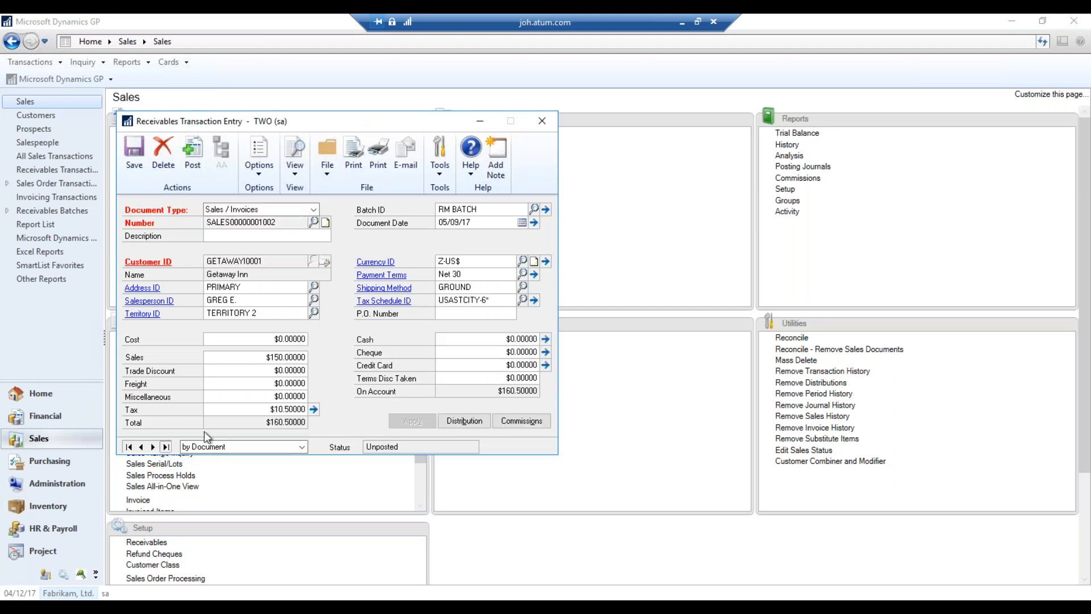
{"action": "left_click", "coordinate": [312, 222]}
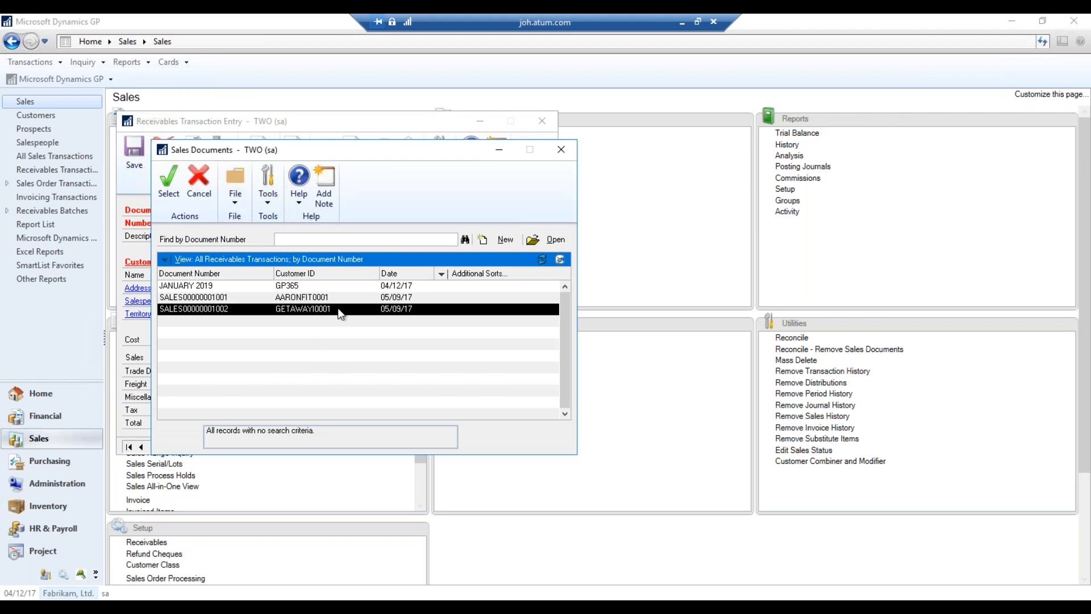
{"action": "double_click", "coordinate": [323, 287]}
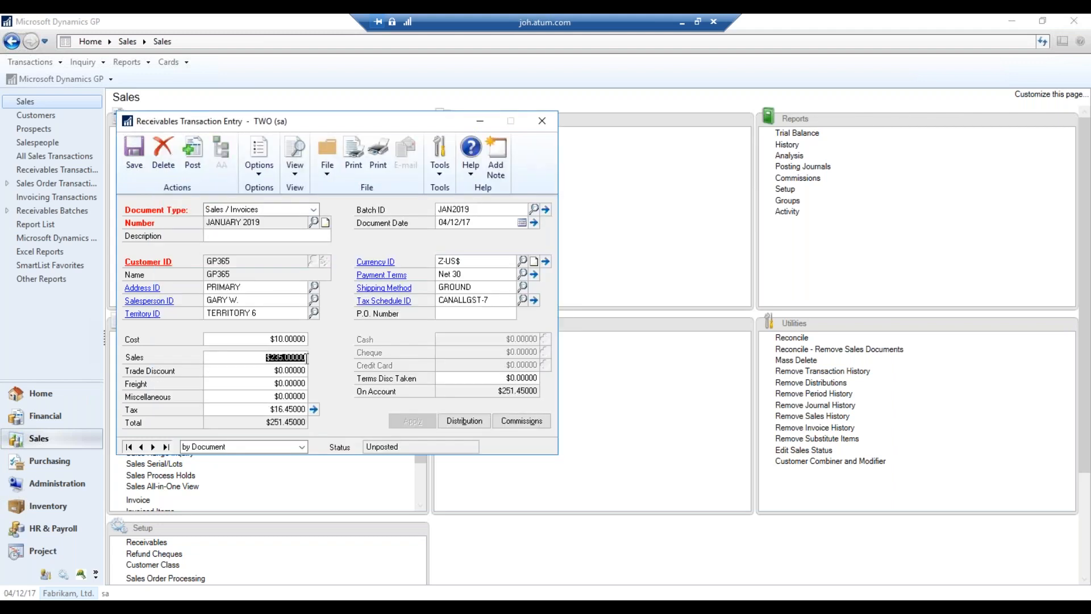
{"action": "type", "text": "1000"}
{"action": "key", "text": "Tab"}
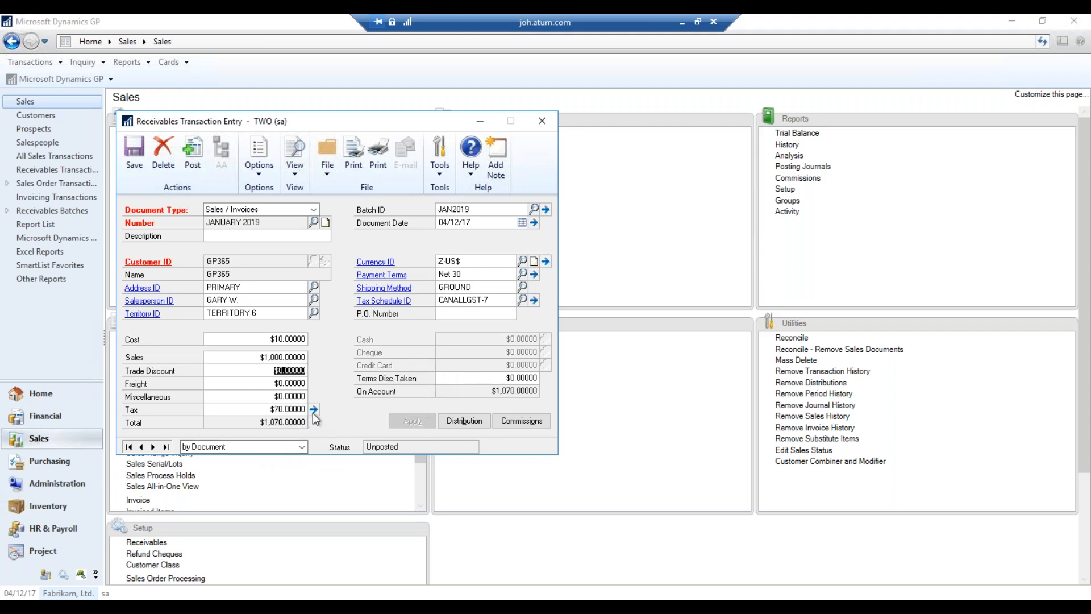
In Receivables Tax Entry, zero taxable sales, reset tax lines to default, and set tax amount to 0
{"action": "left_click", "coordinate": [289, 409]}
{"action": "type", "text": "0"}
{"action": "key", "text": "Tab"}
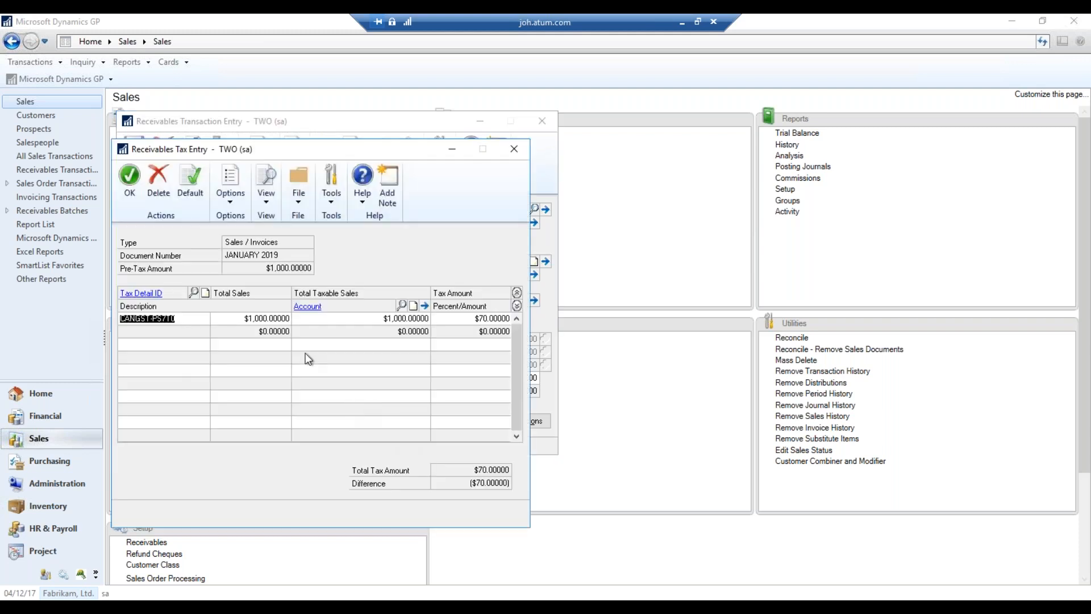
{"action": "left_click", "coordinate": [382, 321]}
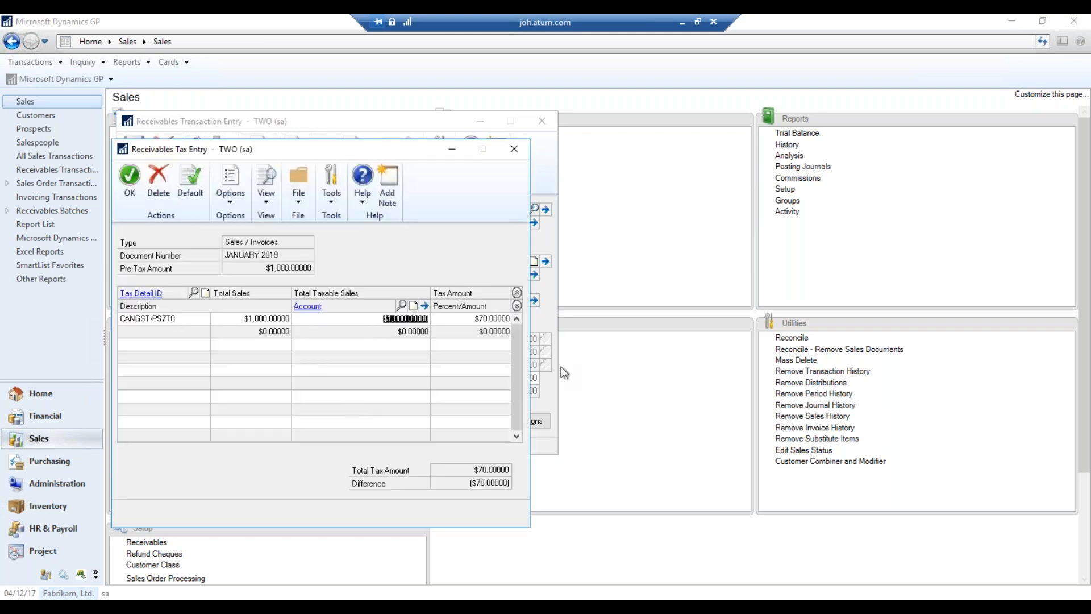
{"action": "type", "text": "0"}
{"action": "key", "text": "Tab"}
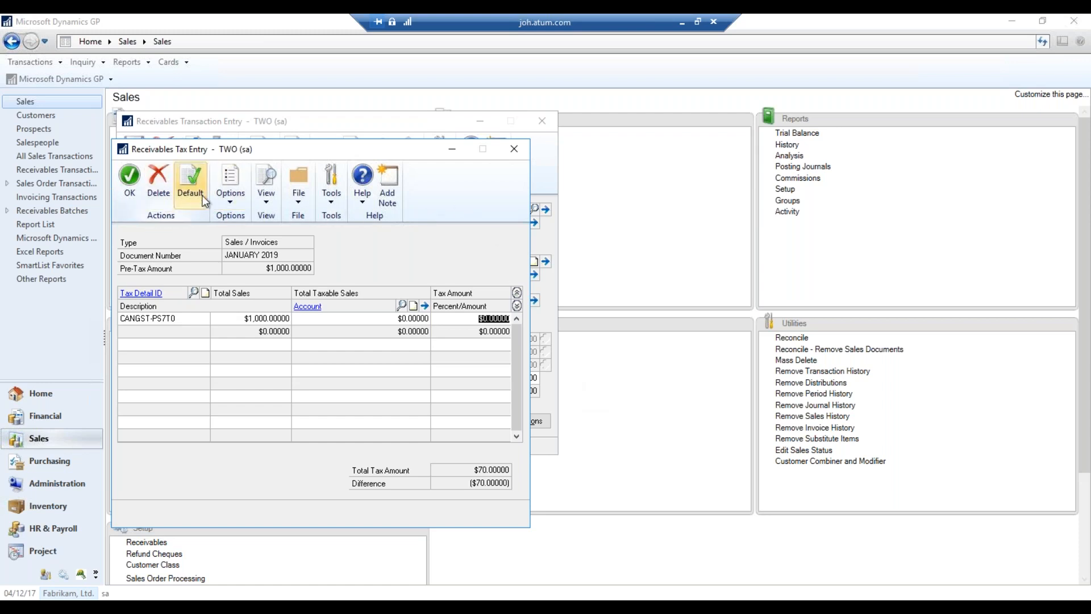
{"action": "left_click", "coordinate": [190, 183]}
{"action": "left_click", "coordinate": [531, 357]}
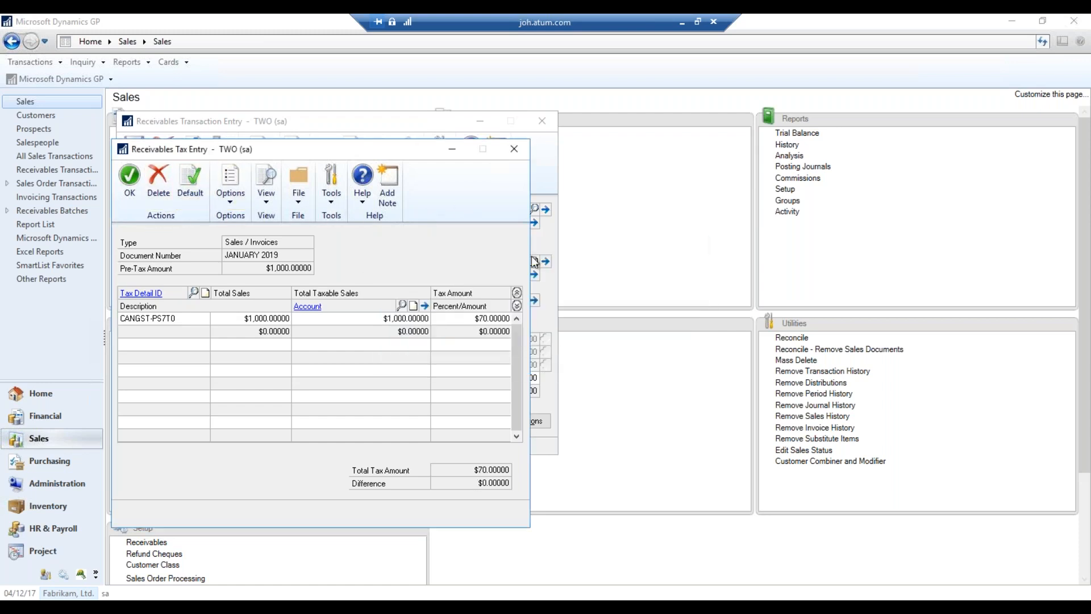
{"action": "type", "text": "0"}
{"action": "key", "text": "Tab"}
{"action": "left_click", "coordinate": [136, 195]}
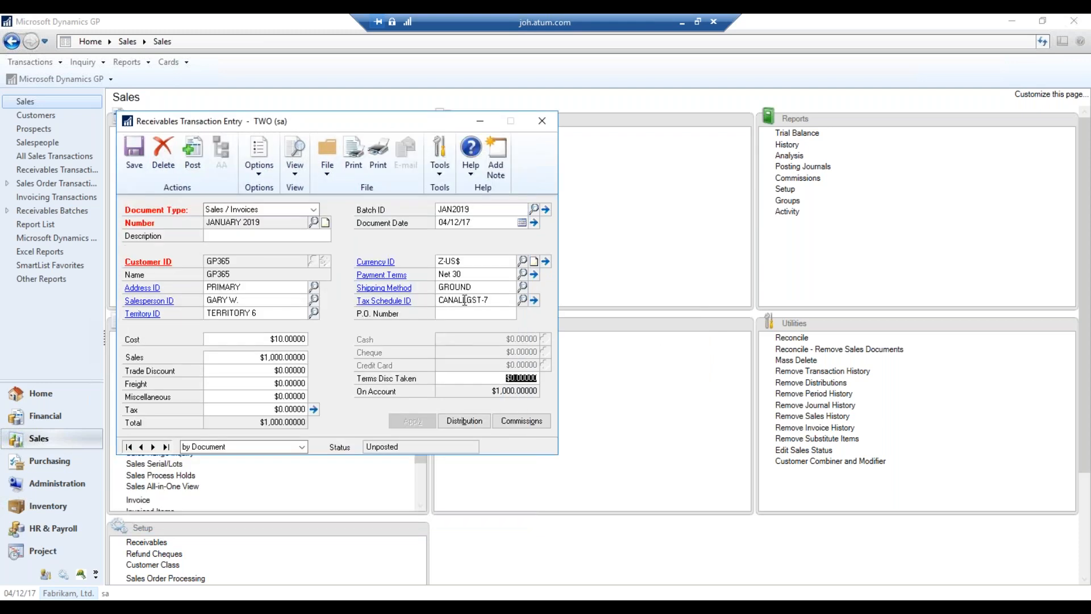
Check the JANUARY 2019 invoice's distribution lines and accept them unchanged
{"action": "left_click", "coordinate": [477, 419]}
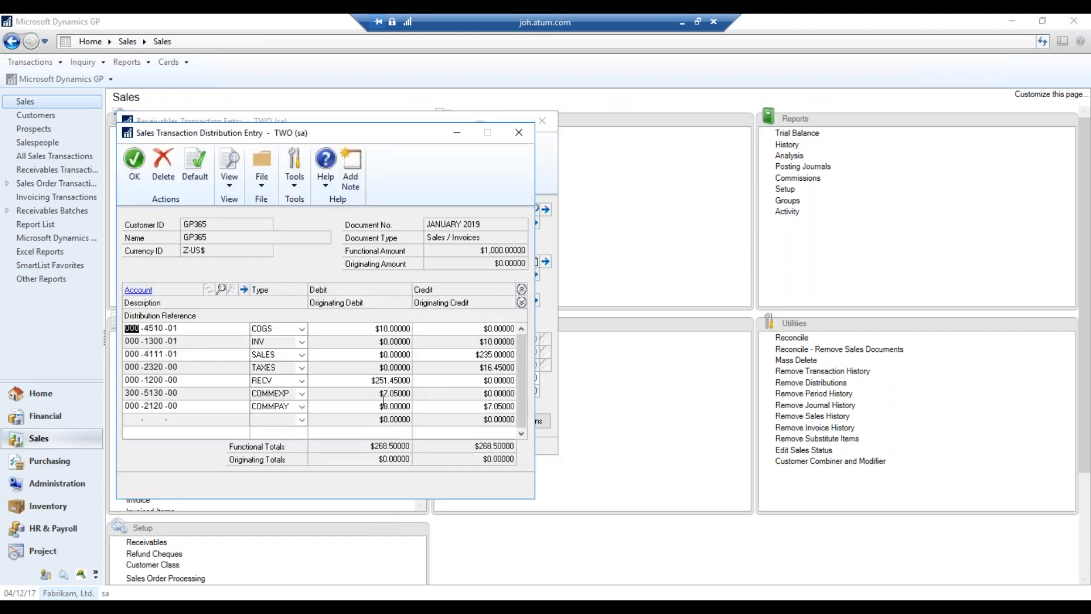
{"action": "left_click", "coordinate": [133, 187]}
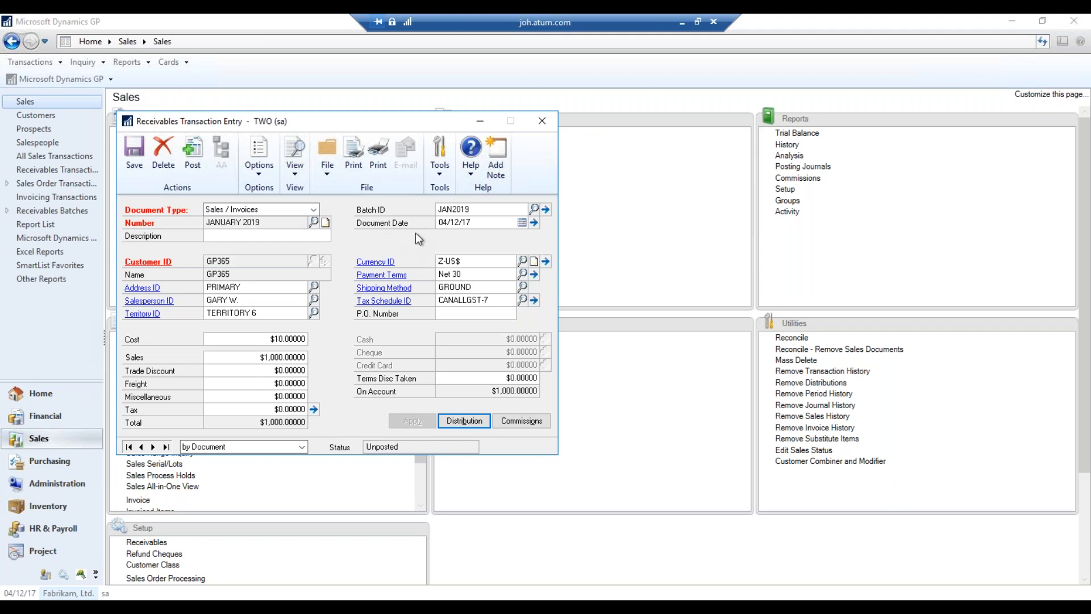
Check batch JAN2019's details, then save the JANUARY 2019 invoice and close the entry window
{"action": "left_click_drag", "start_coordinate": [365, 122], "coordinate": [520, 123]}
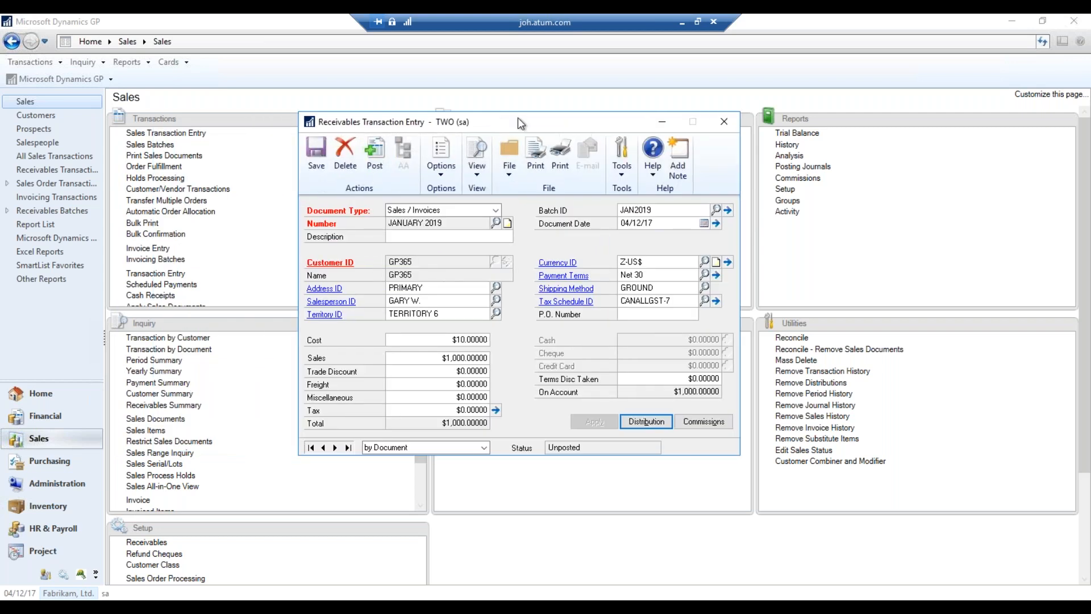
{"action": "left_click", "coordinate": [728, 211]}
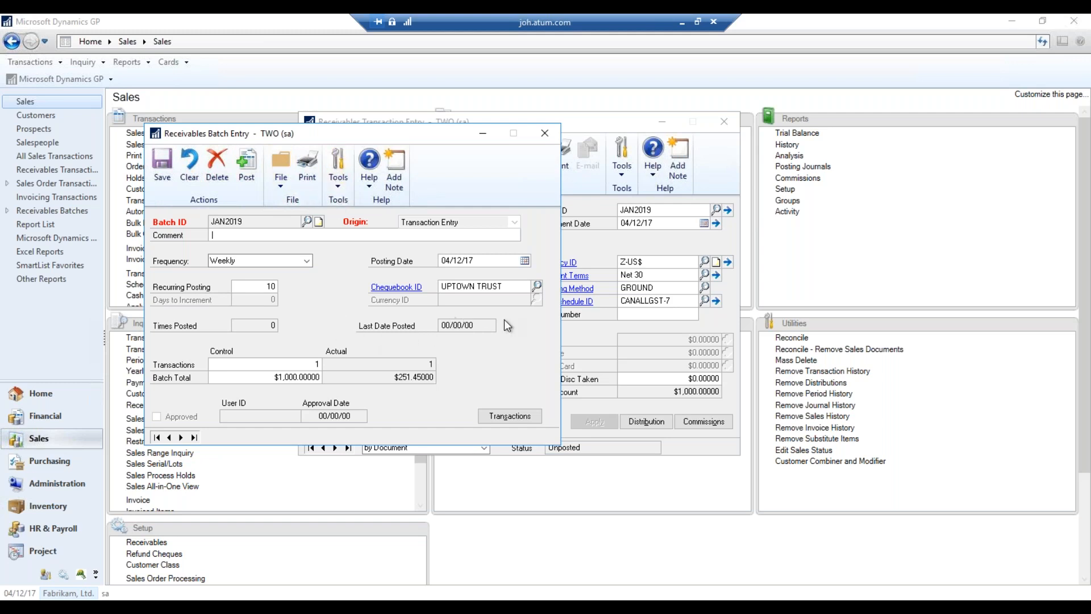
{"action": "left_click", "coordinate": [546, 134]}
{"action": "left_click", "coordinate": [317, 173]}
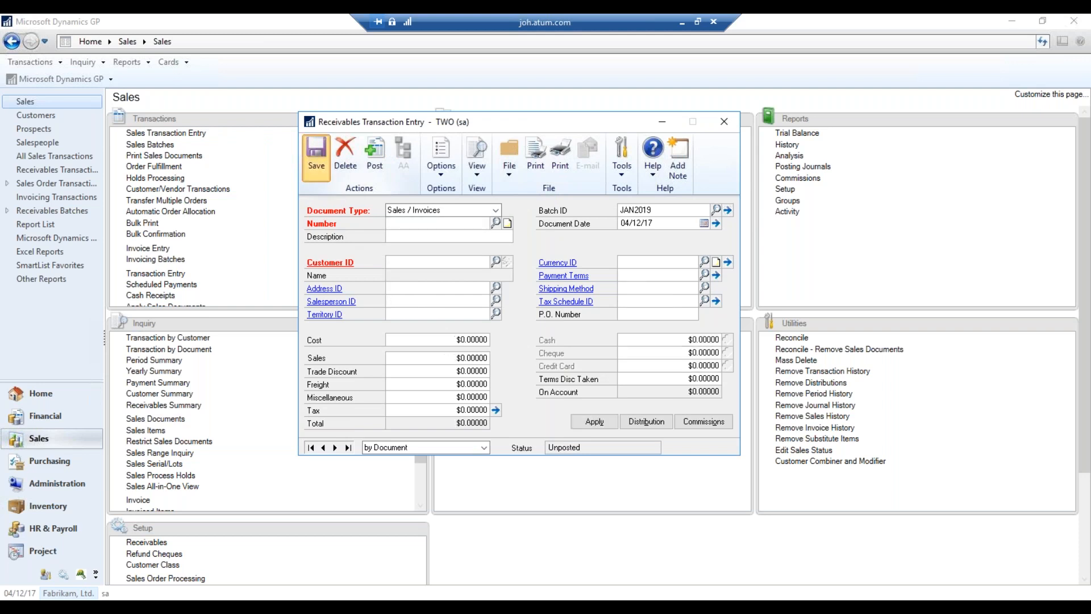
{"action": "left_click", "coordinate": [725, 123]}
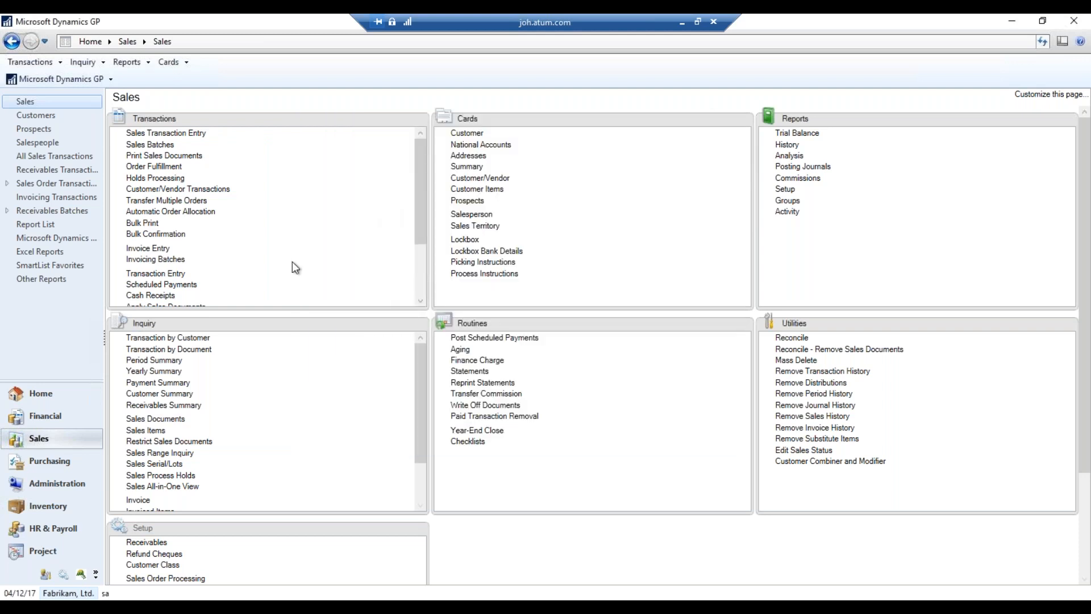
{"action": "left_click_drag", "start_coordinate": [418, 200], "coordinate": [417, 262]}
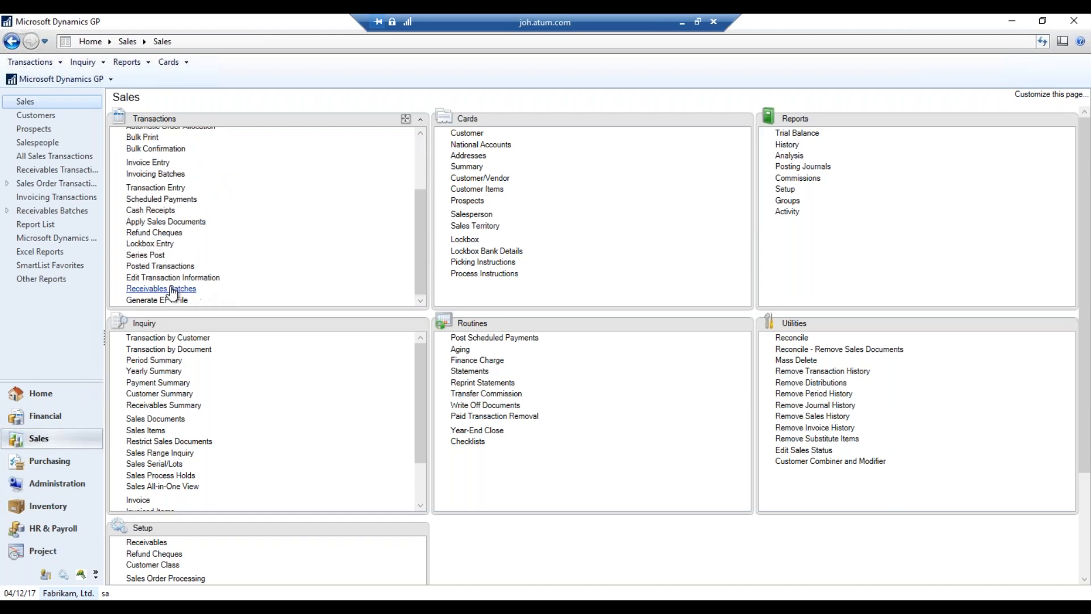
Load batch JAN2019 in Receivables Batch Entry, showing 1 transaction and $1,000.00 totals
{"action": "left_click", "coordinate": [204, 289]}
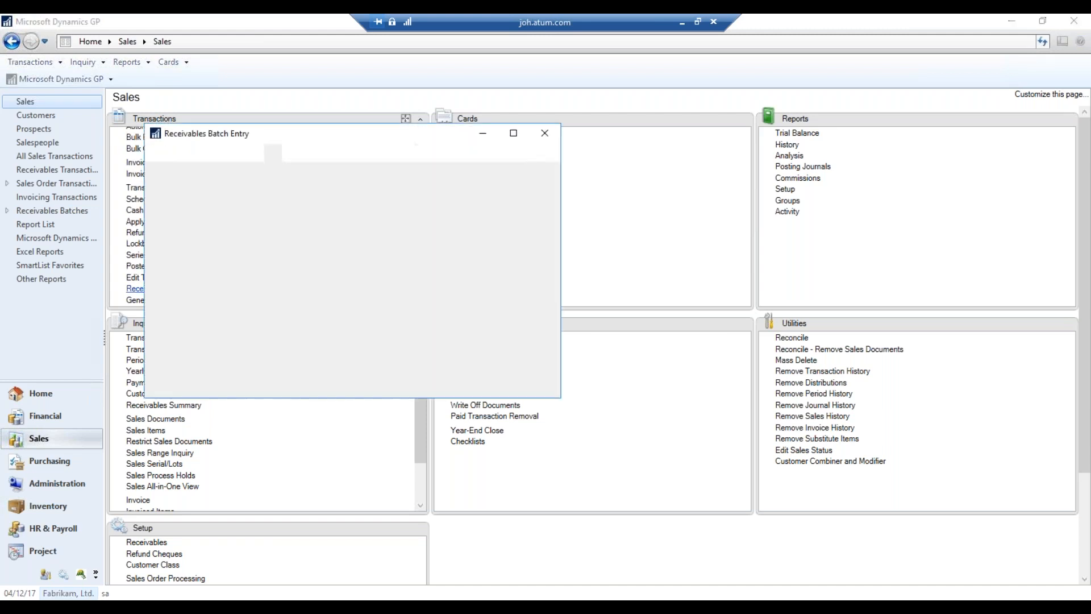
{"action": "left_click", "coordinate": [307, 221]}
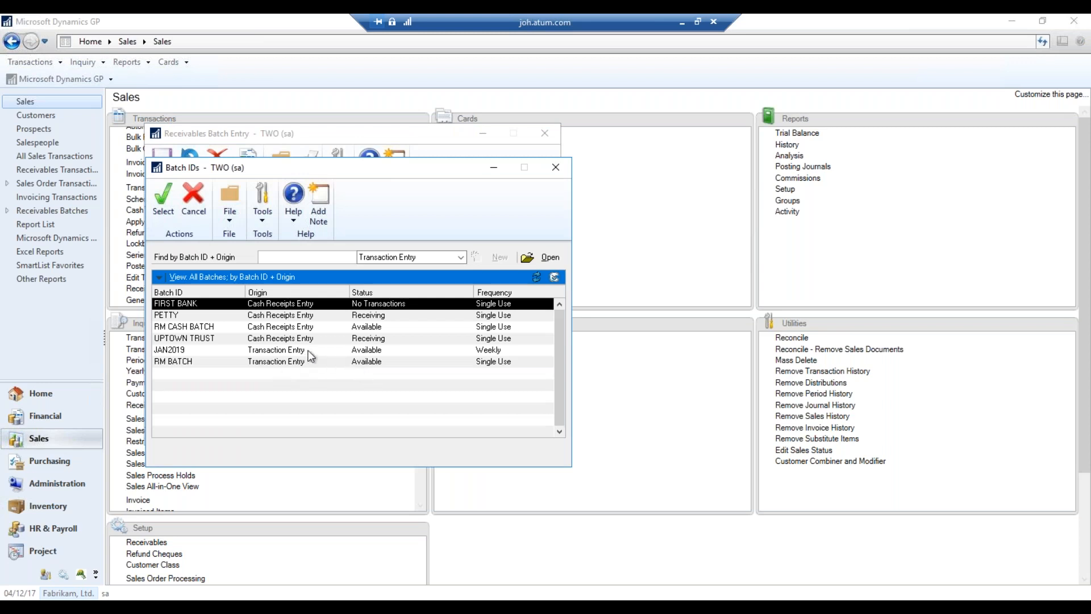
{"action": "double_click", "coordinate": [312, 349]}
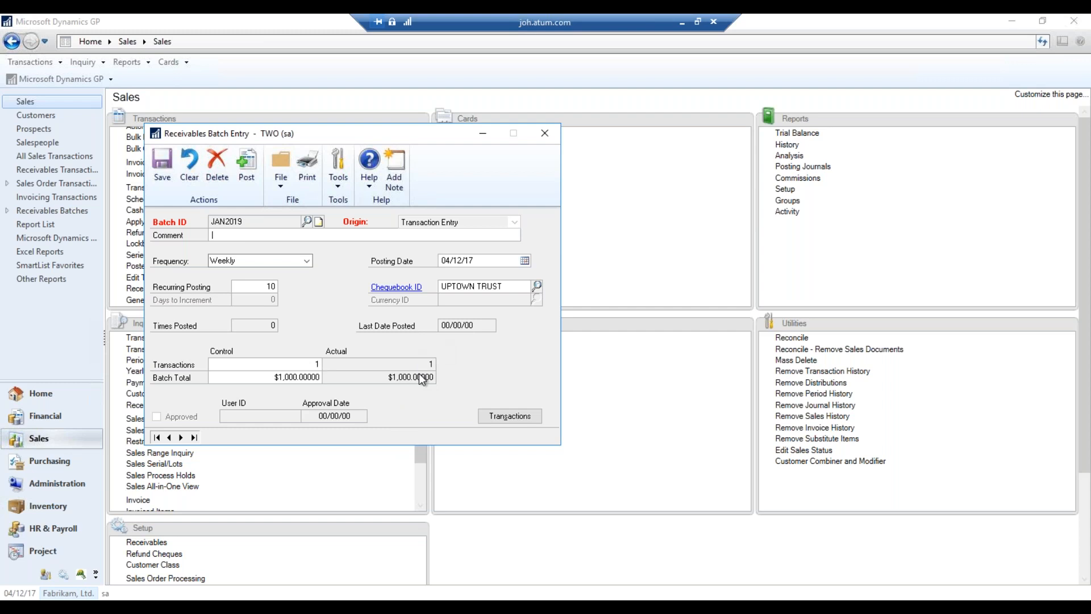
Post batch JAN2019, sending the posting journal, breakdown register and chequebook journal to screen
{"action": "left_click", "coordinate": [246, 165]}
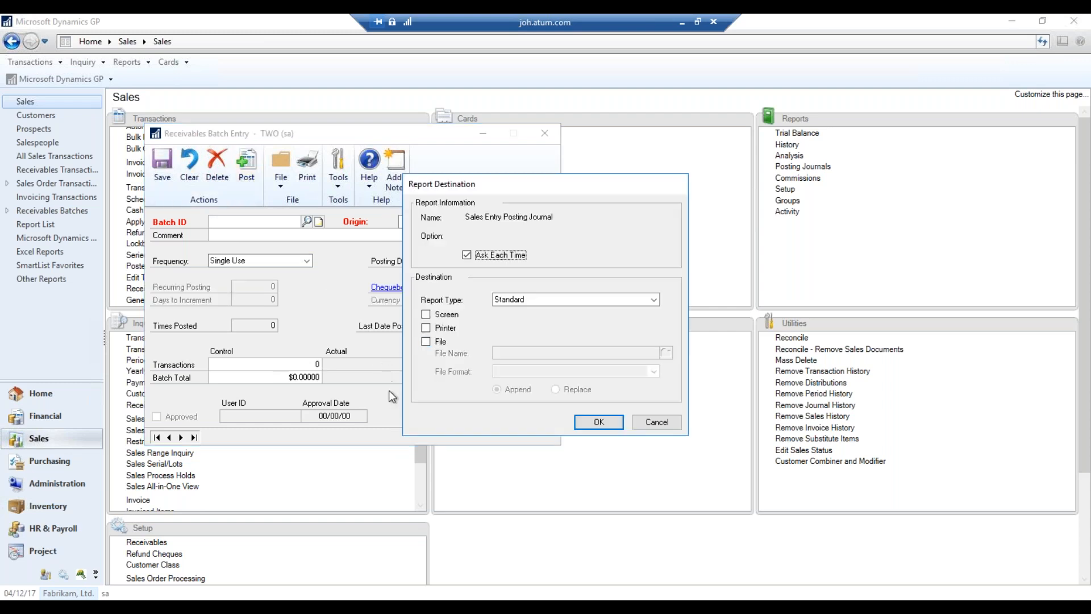
{"action": "left_click", "coordinate": [460, 314]}
{"action": "left_click", "coordinate": [597, 421]}
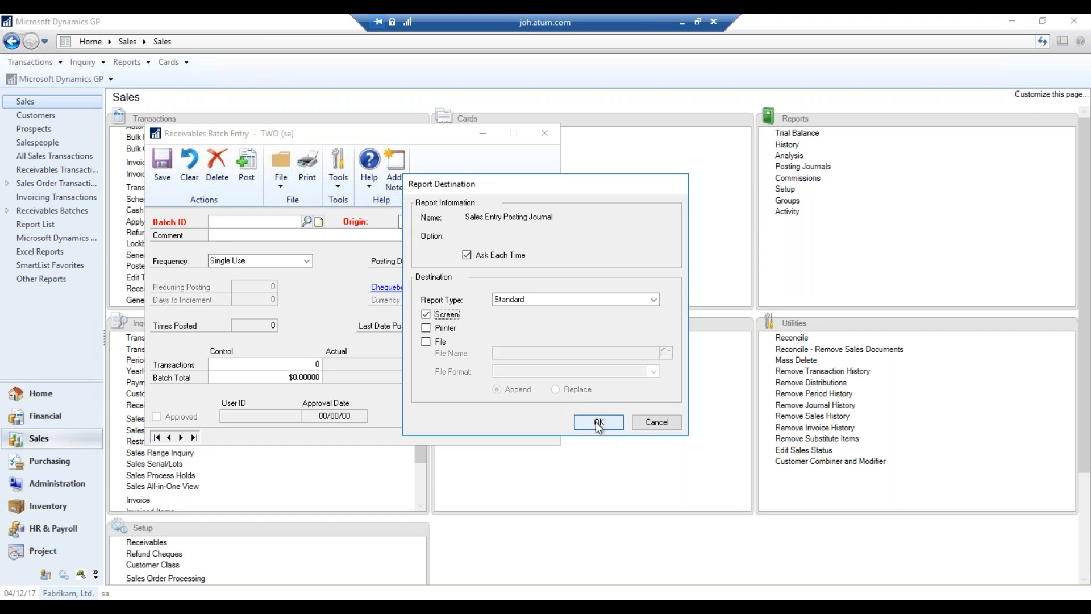
{"action": "left_click", "coordinate": [446, 315]}
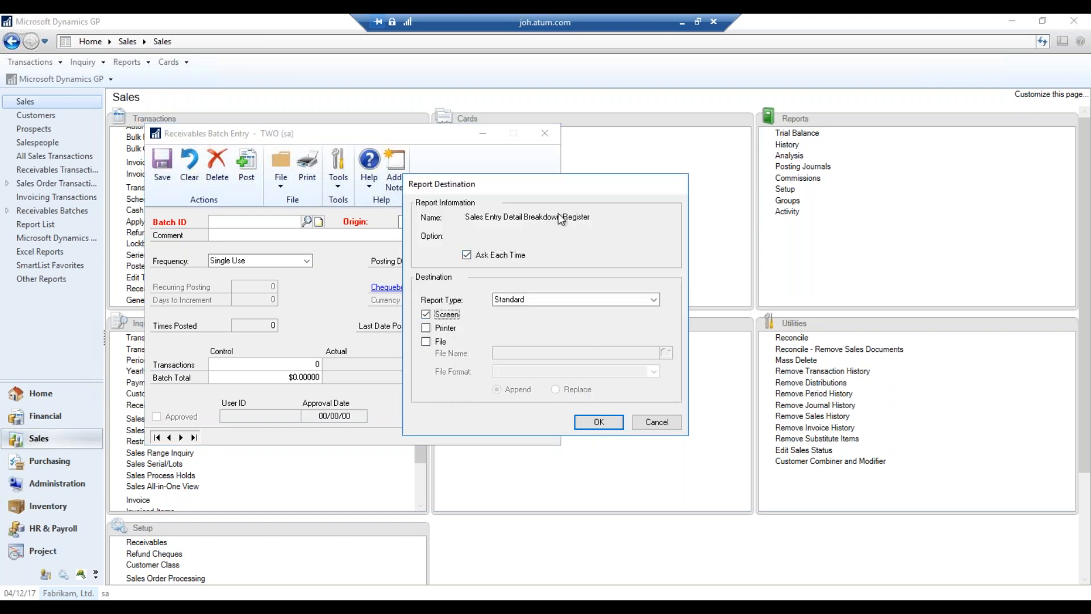
{"action": "left_click", "coordinate": [447, 314]}
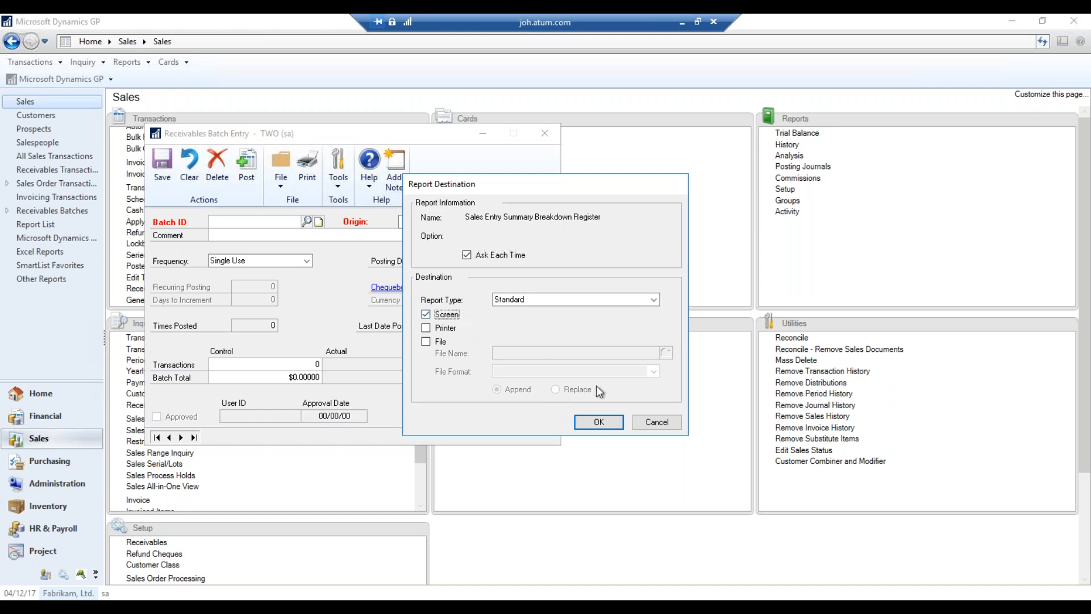
{"action": "left_click", "coordinate": [613, 426]}
{"action": "left_click", "coordinate": [447, 315]}
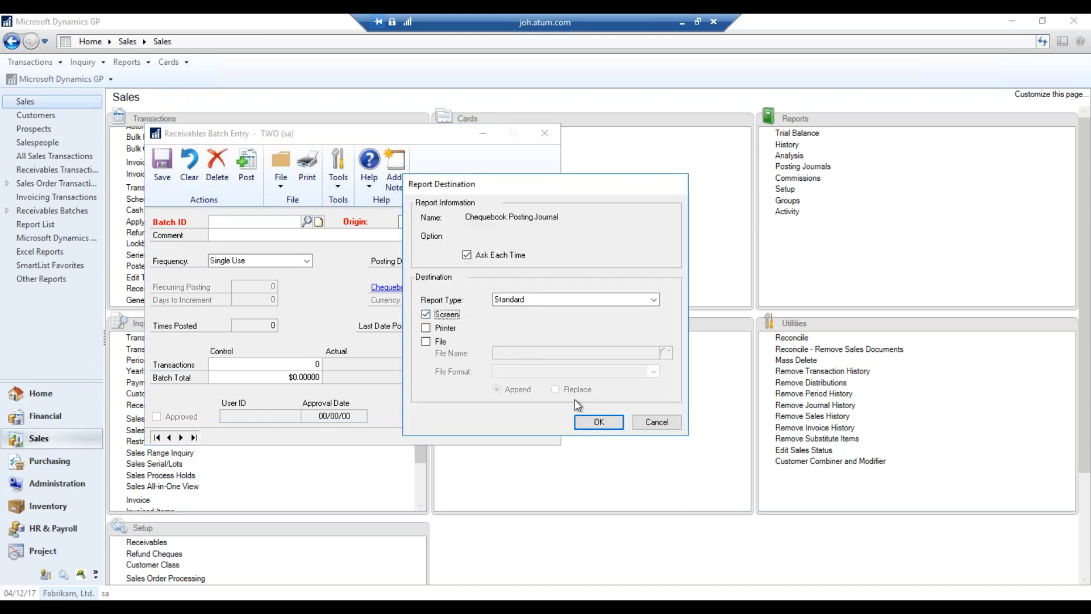
{"action": "left_click", "coordinate": [594, 421]}
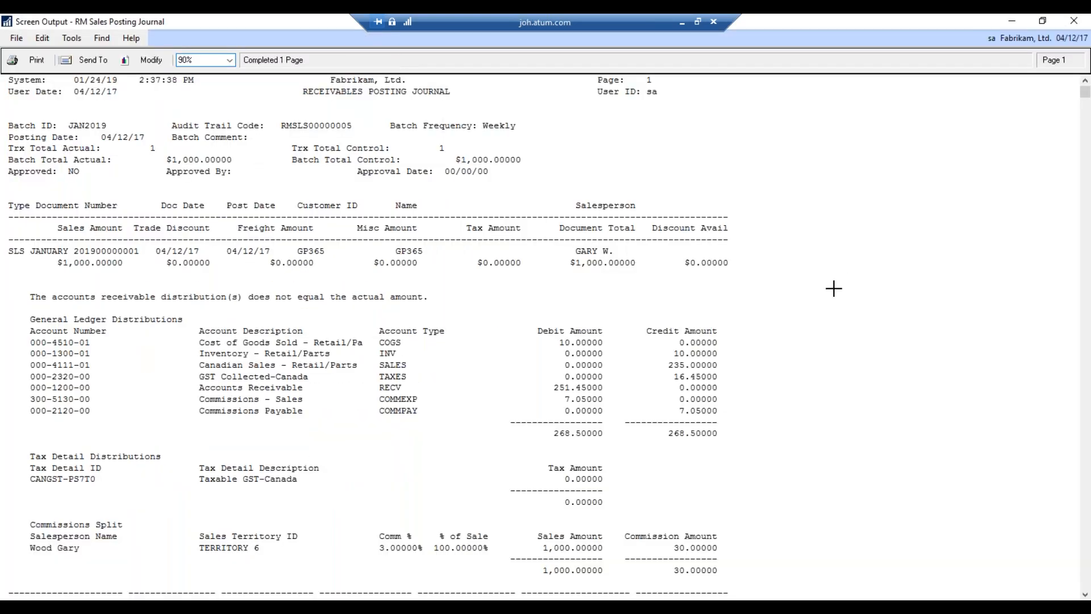
Scroll through the RM Sales Posting Journal's distribution-mismatch warning, then close the report
{"action": "scroll", "coordinate": [822, 305], "scroll_direction": "down", "scroll_amount": 3}
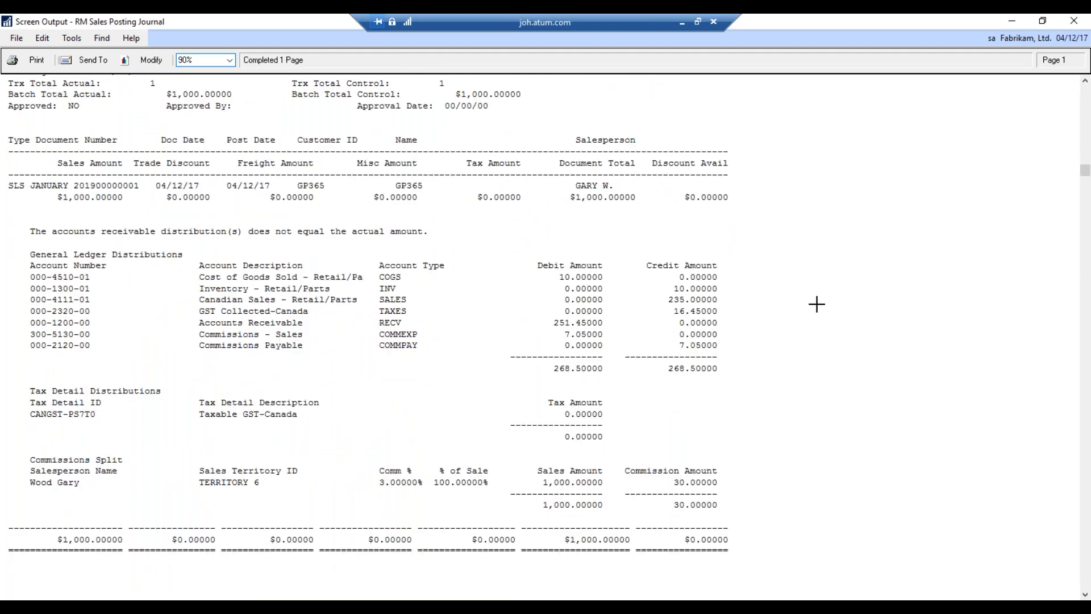
{"action": "scroll", "coordinate": [822, 310], "scroll_direction": "down", "scroll_amount": 7}
{"action": "scroll", "coordinate": [826, 317], "scroll_direction": "up", "scroll_amount": 10}
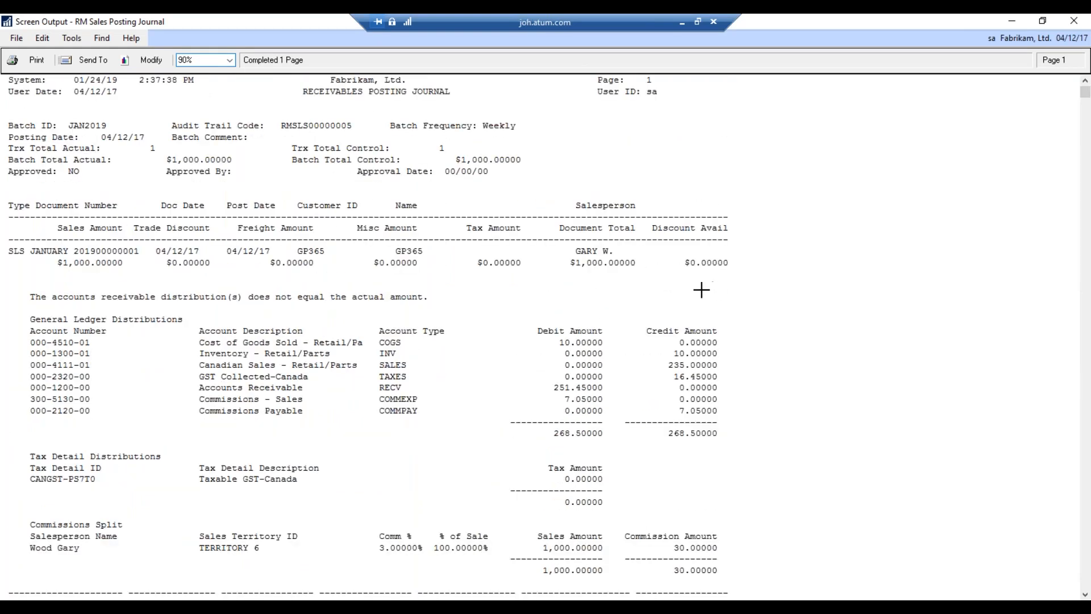
{"action": "left_click", "coordinate": [1085, 25]}
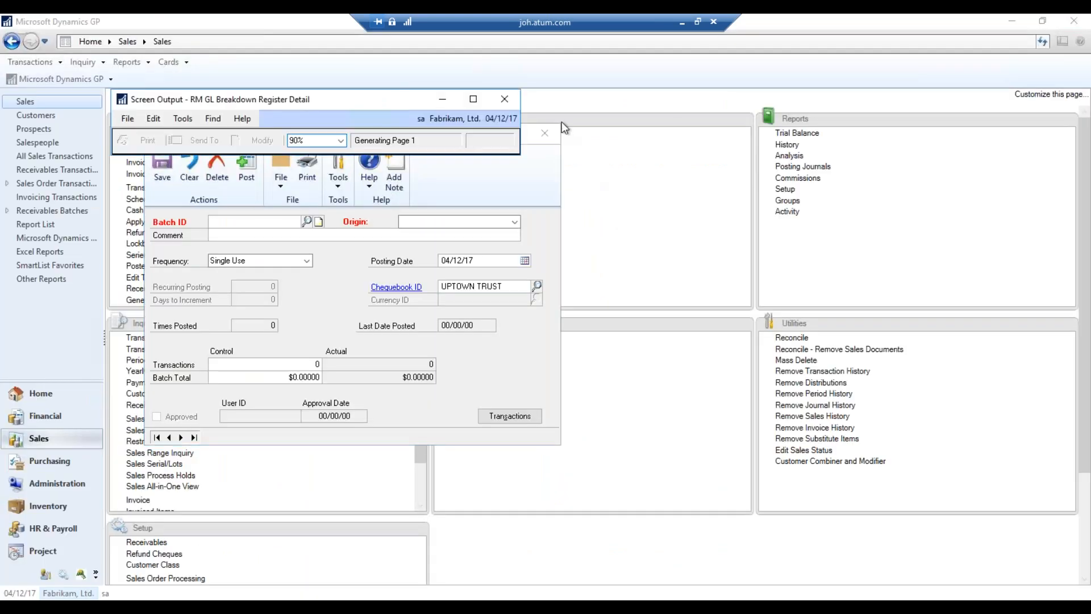
Close the breakdown, summary and chequebook reports, acknowledge the data entry errors, and close Batch Entry
{"action": "left_click", "coordinate": [558, 103]}
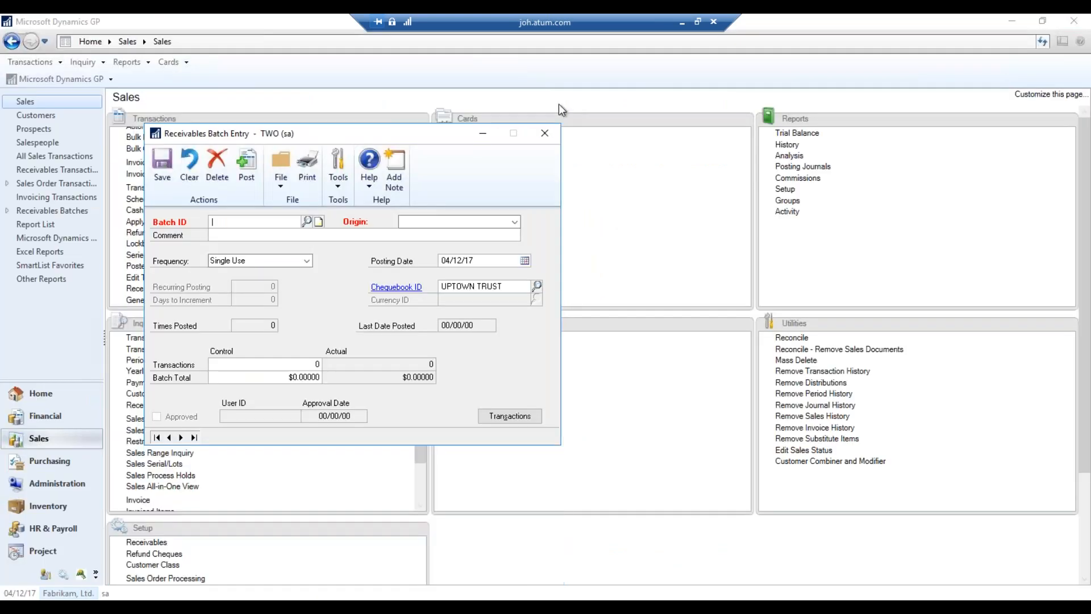
{"action": "left_click", "coordinate": [553, 99]}
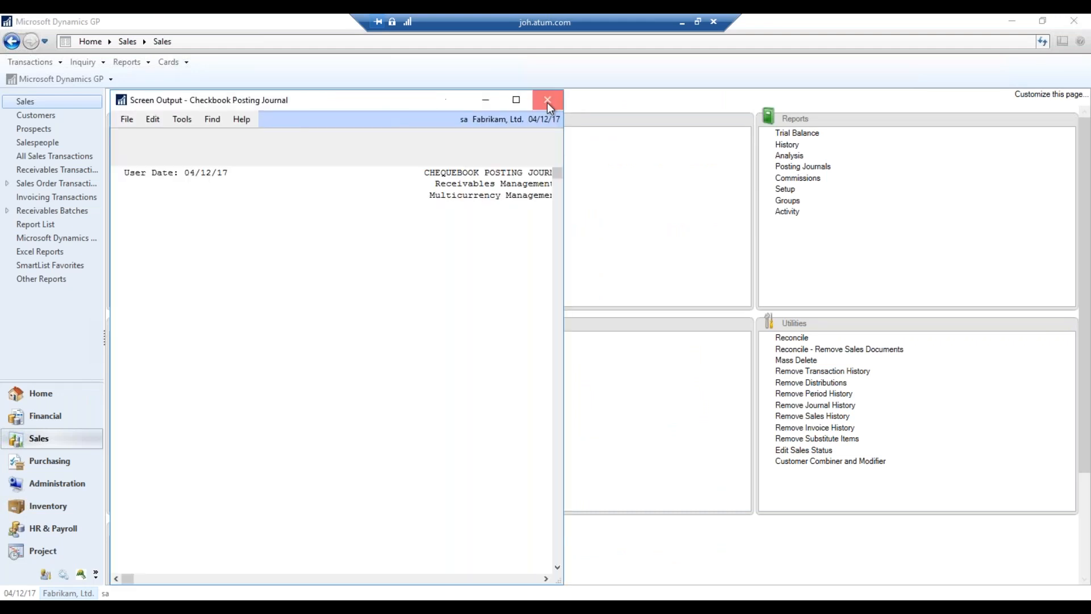
{"action": "left_click", "coordinate": [548, 102]}
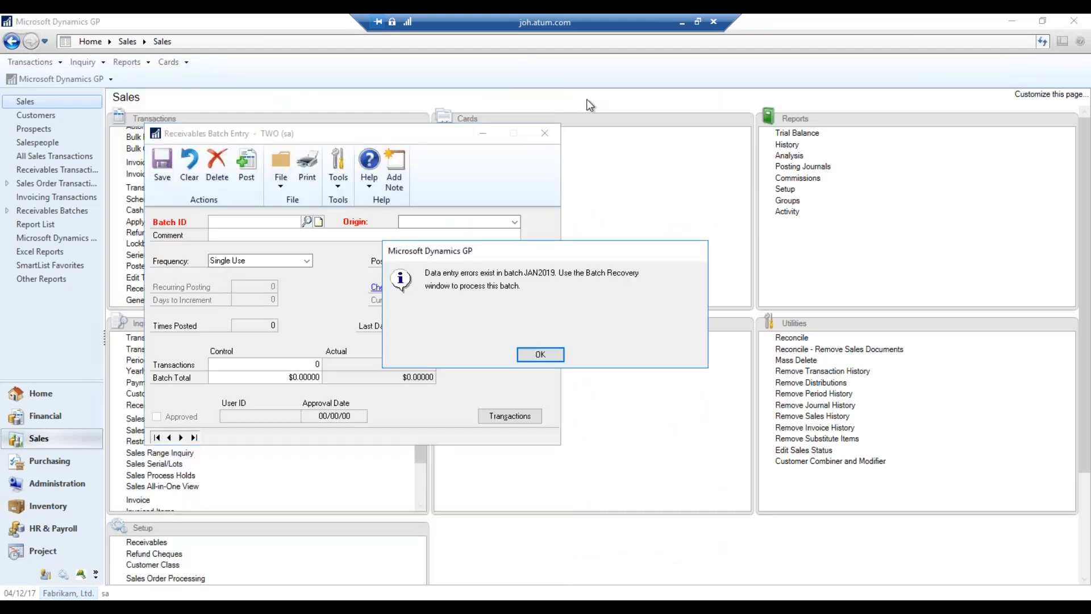
{"action": "left_click", "coordinate": [543, 360]}
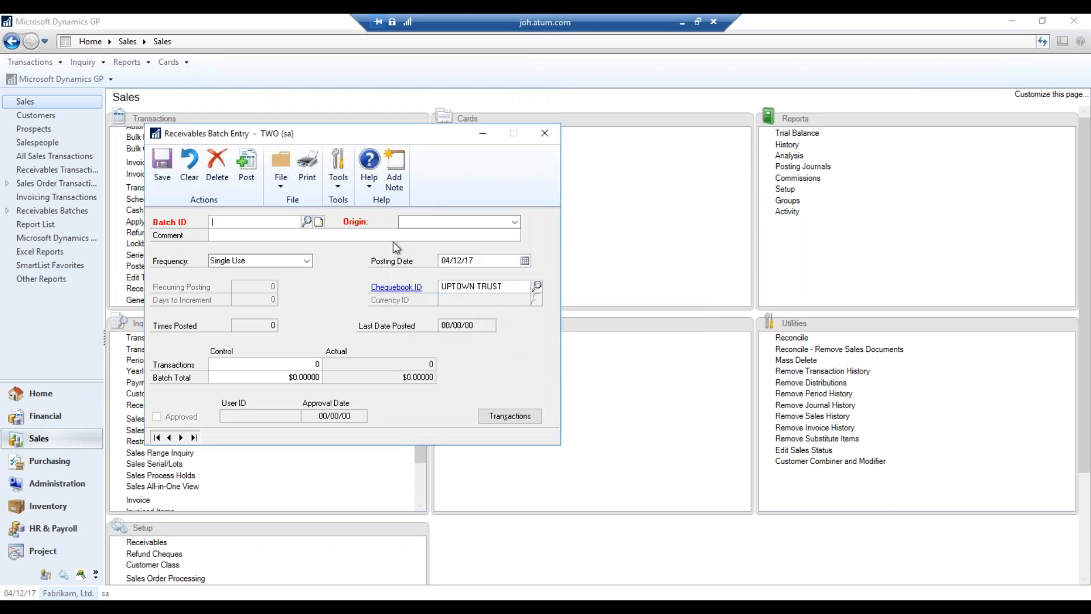
{"action": "left_click", "coordinate": [546, 137]}
Recover batch JAN2019 through Tools > Routines > Batch Recovery, then close the recovery window
{"action": "left_click", "coordinate": [63, 79]}
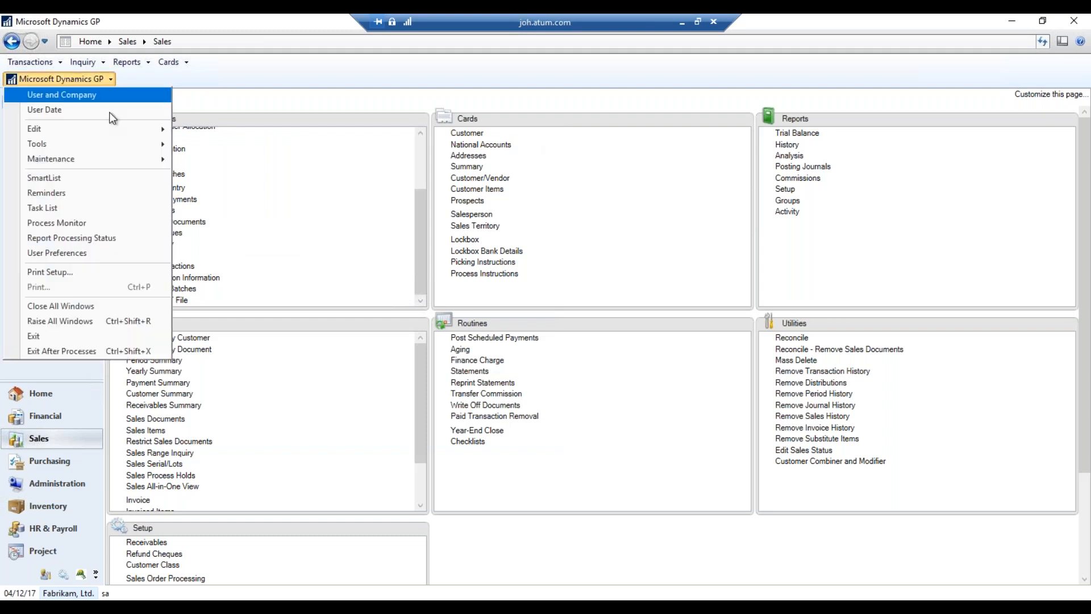
{"action": "mouse_move", "coordinate": [132, 150]}
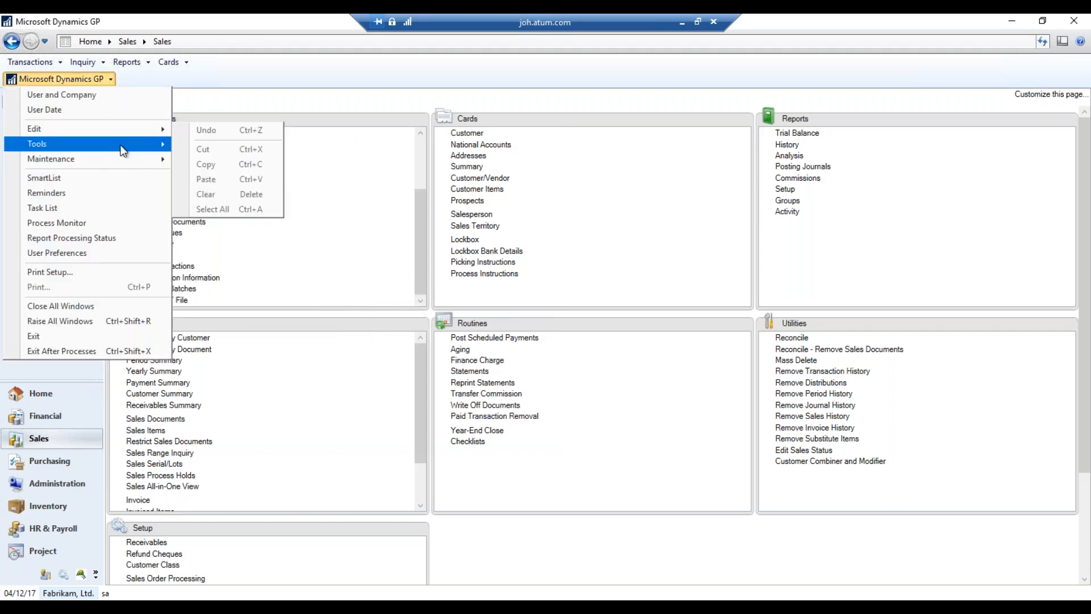
{"action": "mouse_move", "coordinate": [221, 182]}
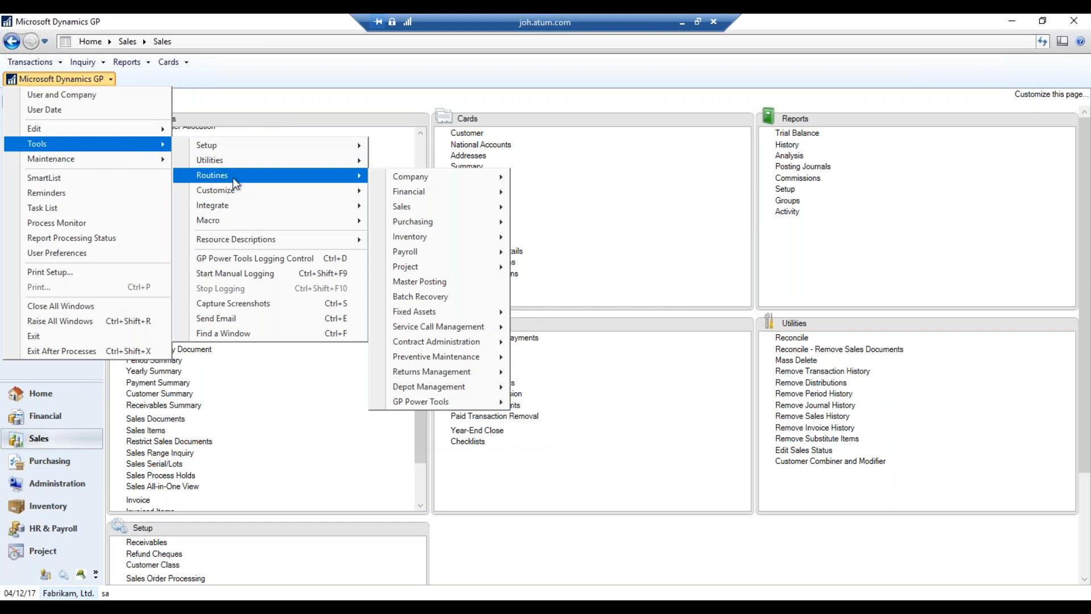
{"action": "left_click", "coordinate": [461, 305]}
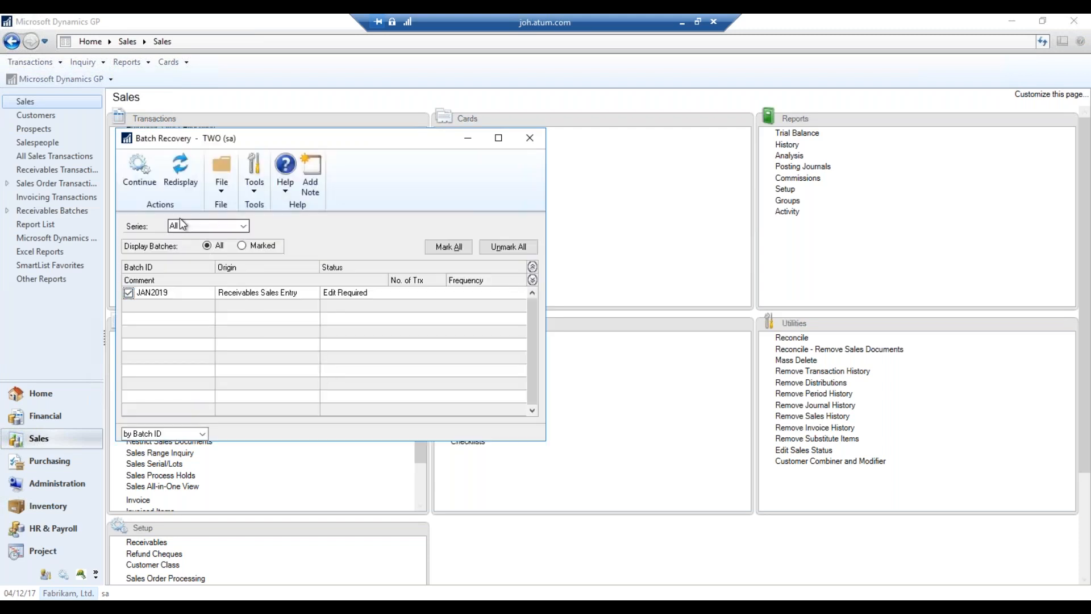
{"action": "left_click", "coordinate": [140, 175]}
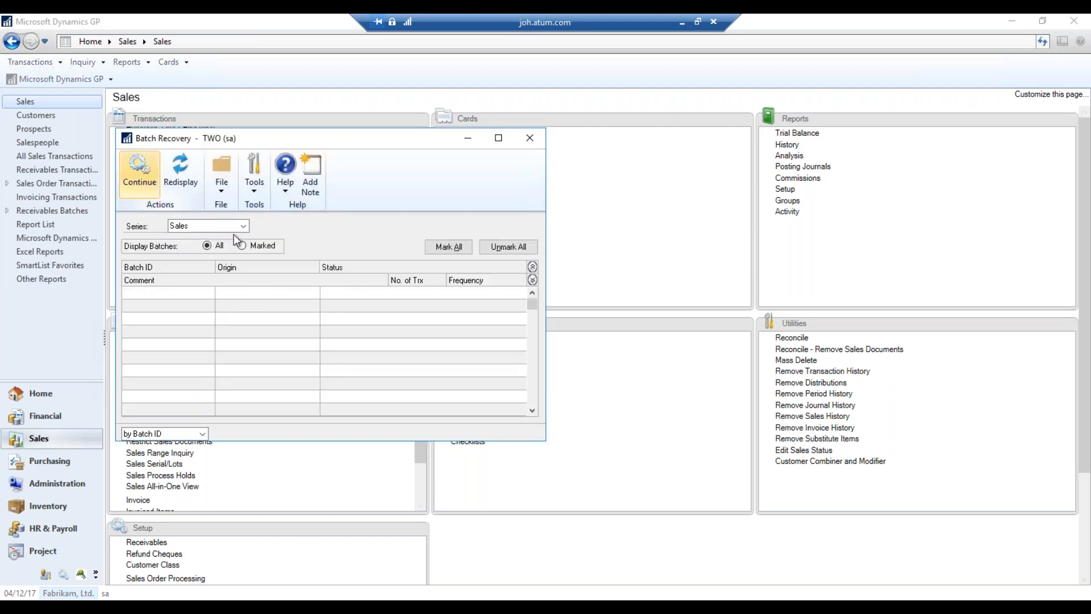
{"action": "left_click", "coordinate": [534, 132]}
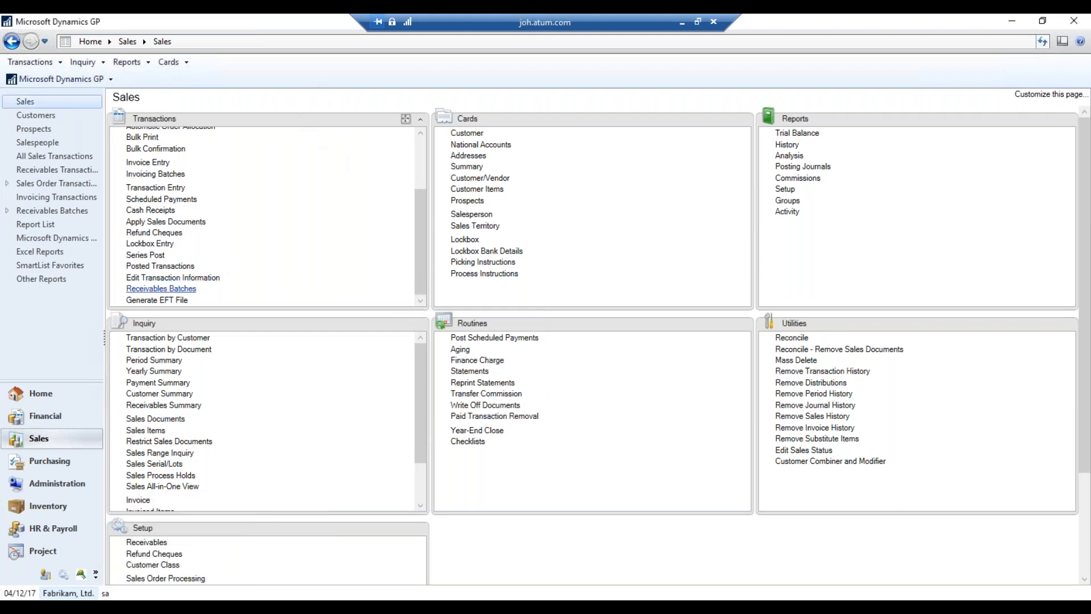
{"action": "left_click", "coordinate": [161, 288]}
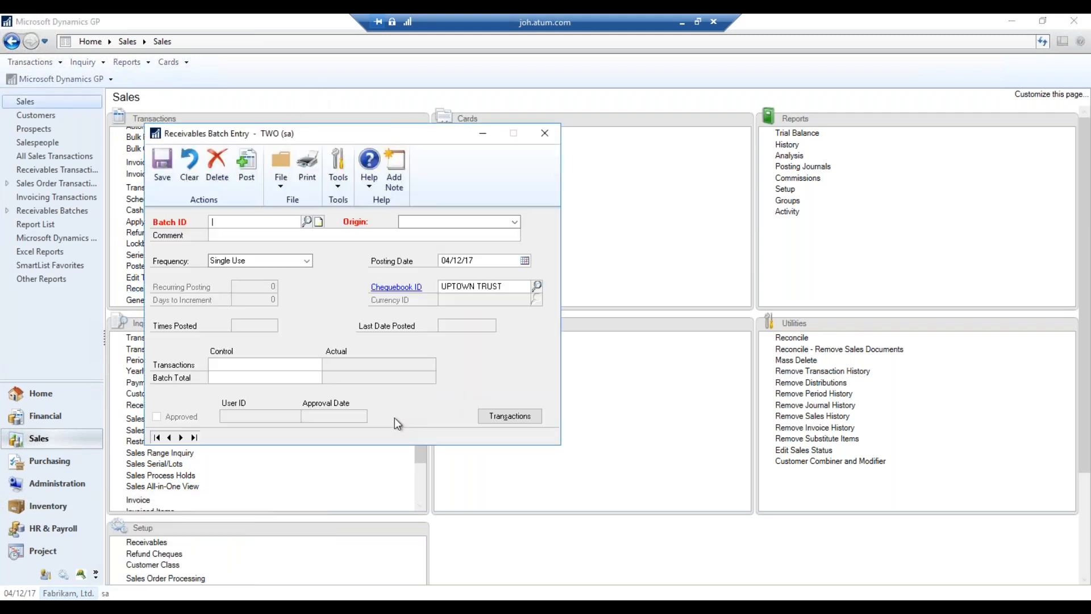
Step forward through the saved batches to batch JAN2019
{"action": "left_click", "coordinate": [182, 437]}
{"action": "left_click", "coordinate": [182, 437]}
{"action": "left_click", "coordinate": [182, 437]}
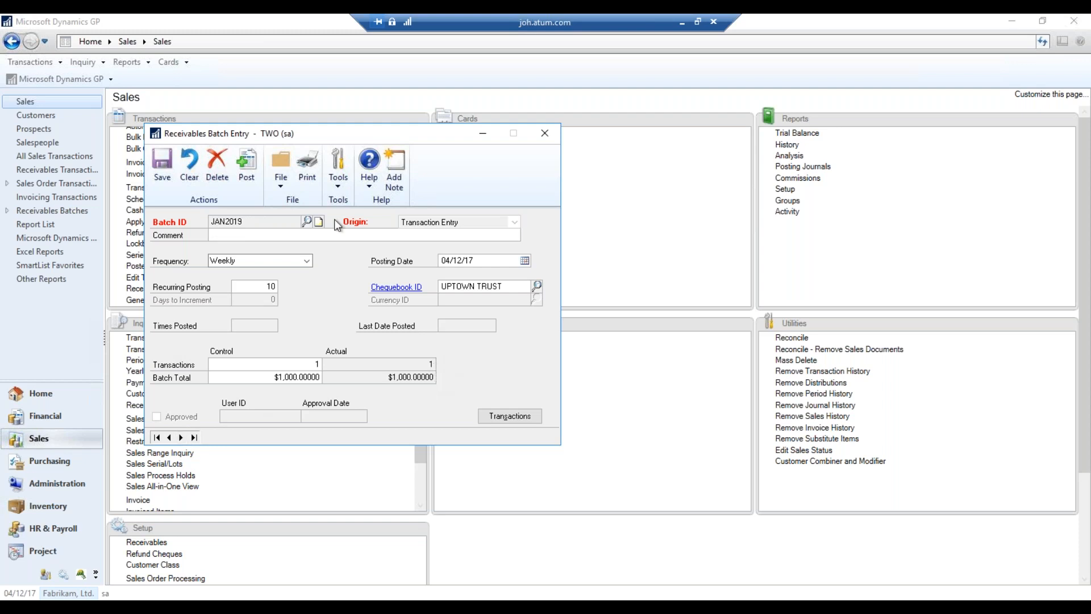
Print the batch's edit list with Screen as the report destination
{"action": "left_click", "coordinate": [309, 183]}
{"action": "left_click", "coordinate": [454, 316]}
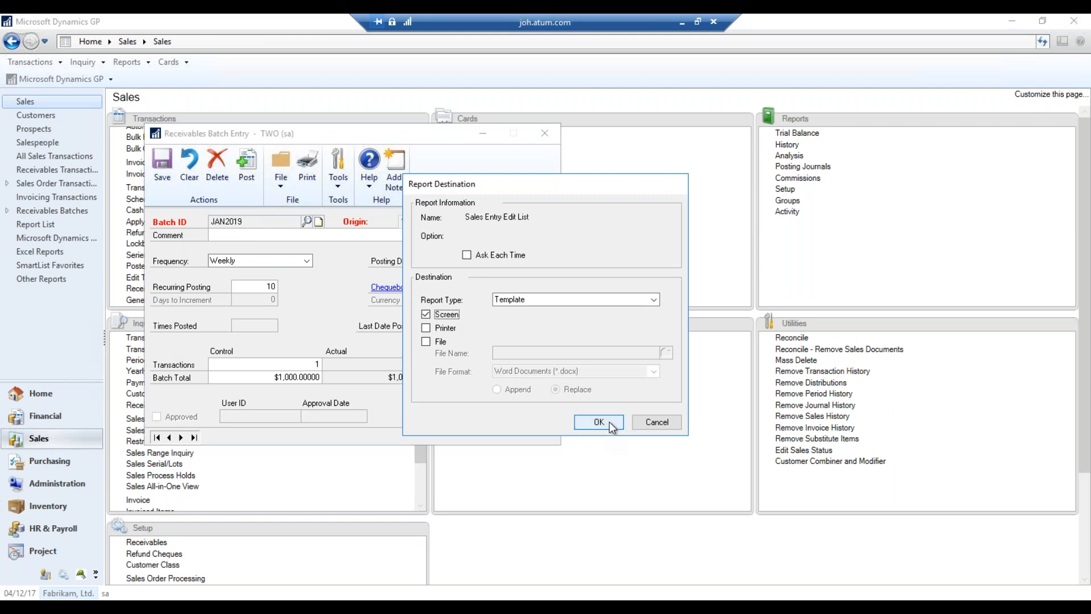
{"action": "left_click", "coordinate": [610, 422]}
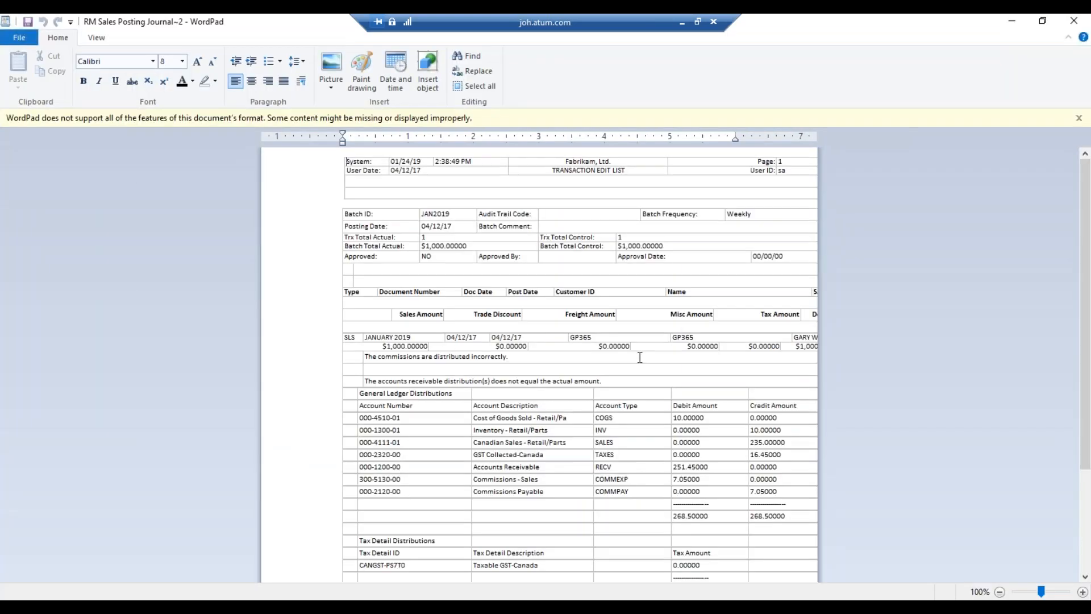
Highlight the commissions and receivable-distribution error messages in the JAN2019 edit list
{"action": "left_click_drag", "start_coordinate": [400, 357], "coordinate": [413, 357]}
{"action": "left_click_drag", "start_coordinate": [521, 371], "coordinate": [515, 360]}
{"action": "left_click_drag", "start_coordinate": [426, 381], "coordinate": [567, 383]}
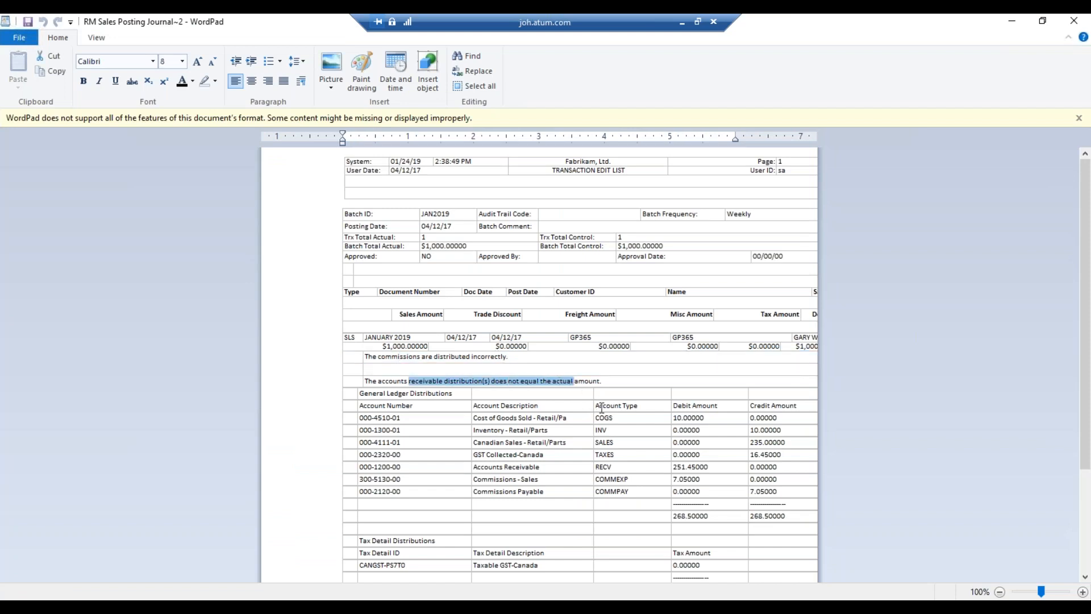
{"action": "scroll", "coordinate": [594, 409], "scroll_direction": "down", "scroll_amount": 1}
{"action": "scroll", "coordinate": [978, 152], "scroll_direction": "down", "scroll_amount": 3}
{"action": "scroll", "coordinate": [977, 152], "scroll_direction": "up", "scroll_amount": 4}
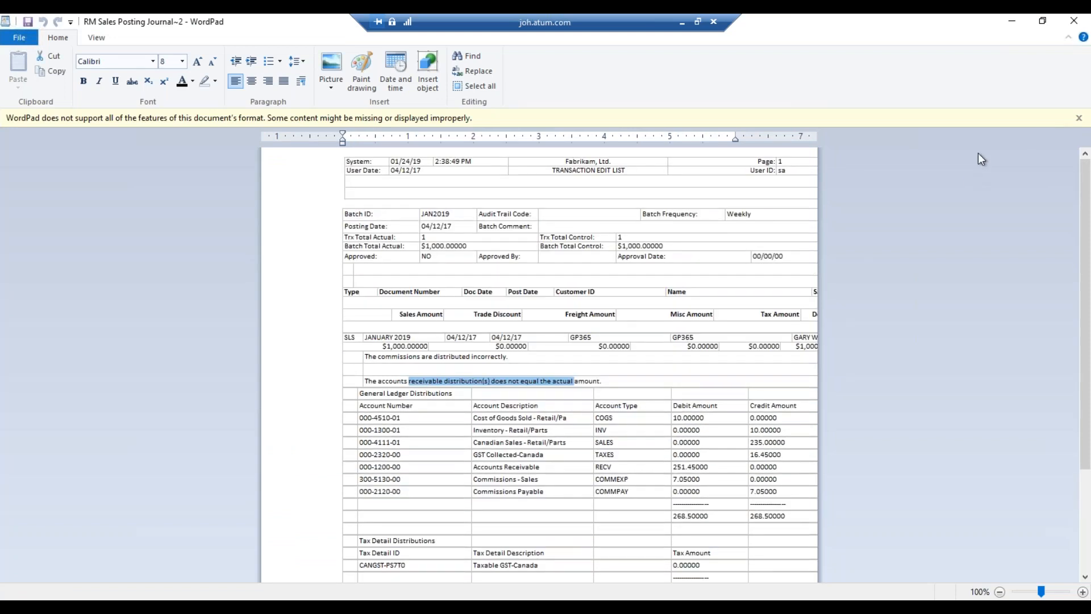
Close the edit list and open the JANUARY 2019 invoice's distribution lines
{"action": "left_click", "coordinate": [1074, 21]}
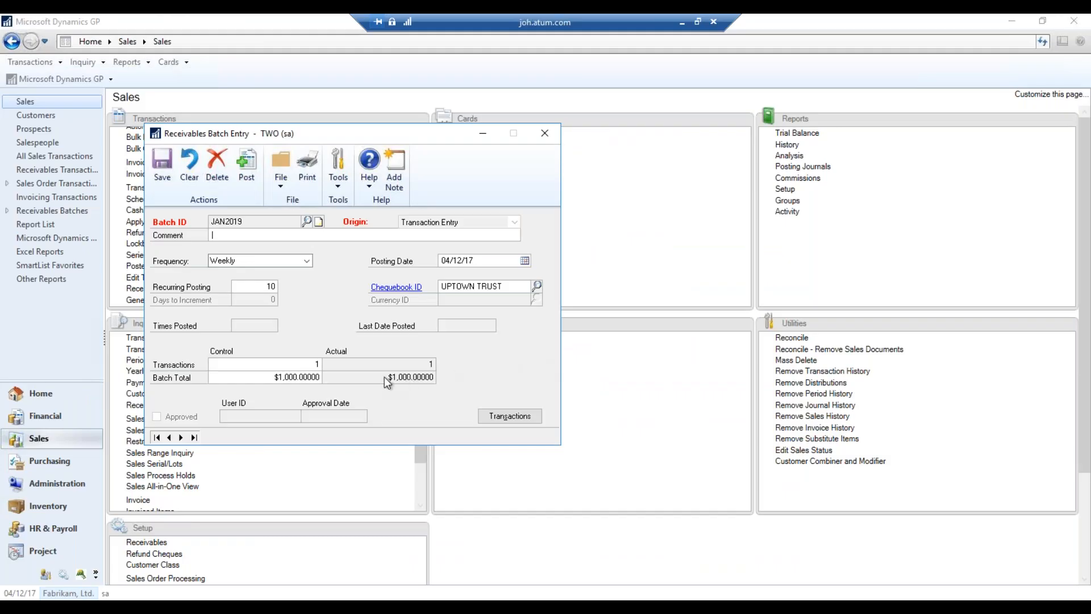
{"action": "left_click", "coordinate": [531, 417]}
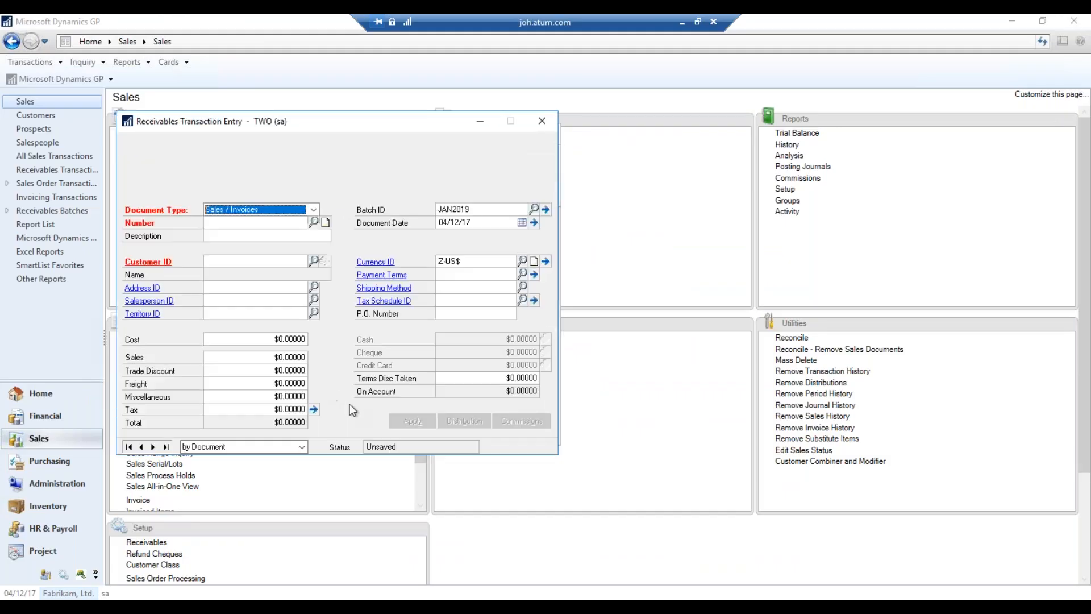
{"action": "left_click", "coordinate": [150, 446]}
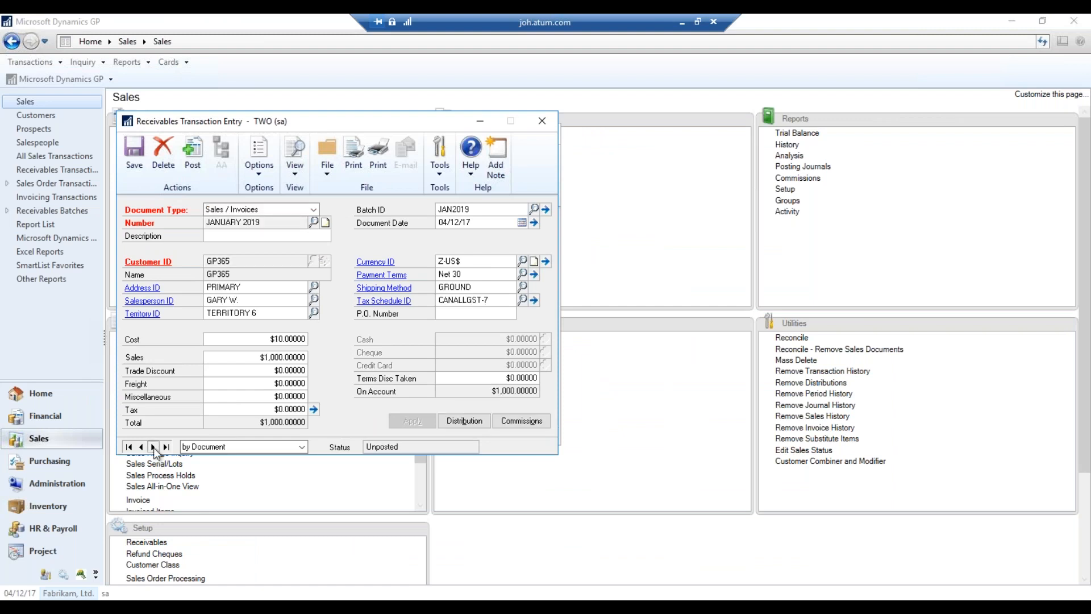
{"action": "left_click", "coordinate": [472, 421]}
Reset the distributions to defaults and set the COMMPAY credit to 0
{"action": "left_click", "coordinate": [195, 165]}
{"action": "left_click", "coordinate": [518, 353]}
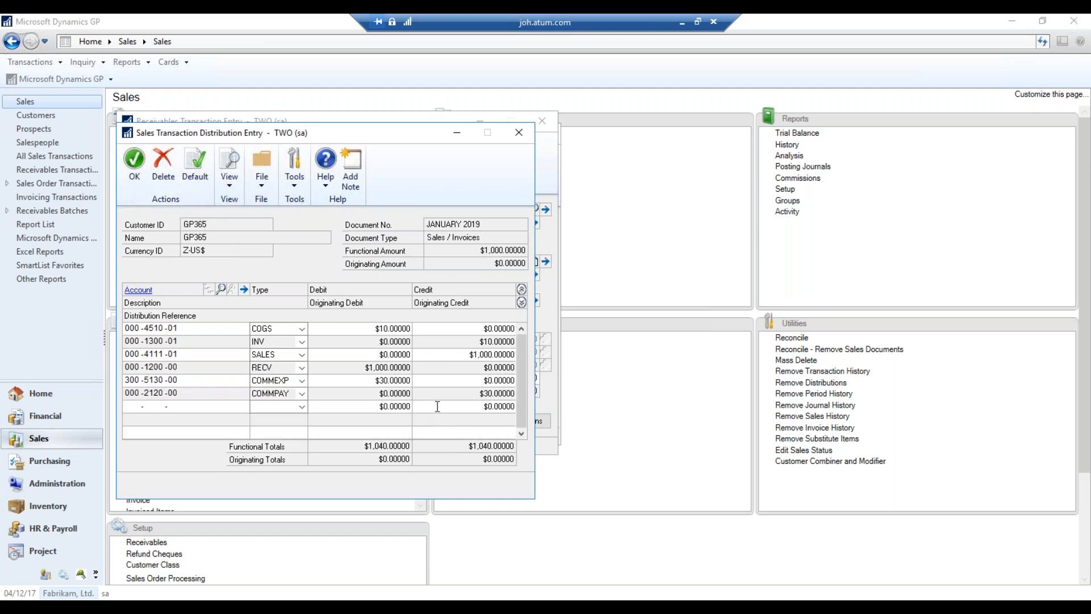
{"action": "left_click", "coordinate": [475, 393]}
{"action": "type", "text": "0"}
{"action": "key", "text": "Tab"}
{"action": "left_click", "coordinate": [539, 357]}
{"action": "left_click", "coordinate": [446, 383]}
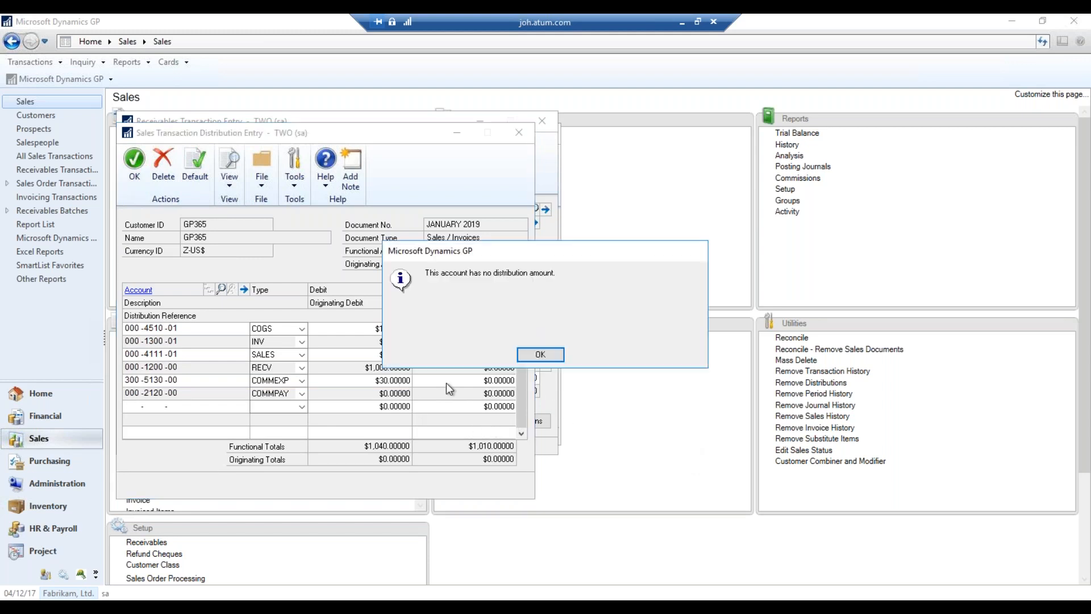
{"action": "left_click", "coordinate": [540, 355]}
{"action": "left_click", "coordinate": [207, 191]}
{"action": "left_click", "coordinate": [541, 354]}
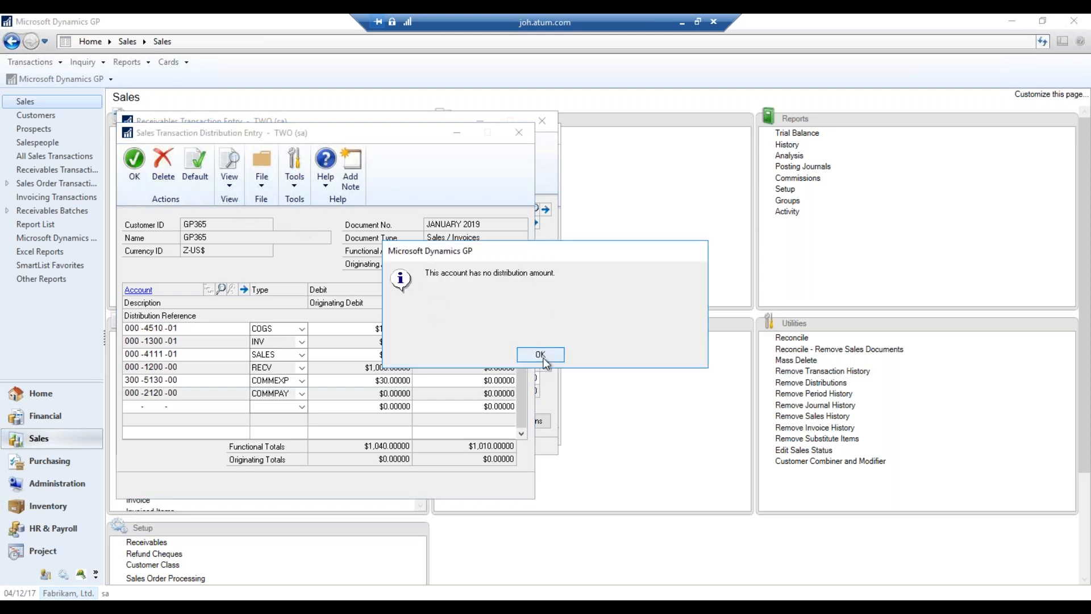
{"action": "left_click", "coordinate": [541, 356]}
Delete the COMMPAY and COMMEXP distribution rows
{"action": "right_click", "coordinate": [334, 393]}
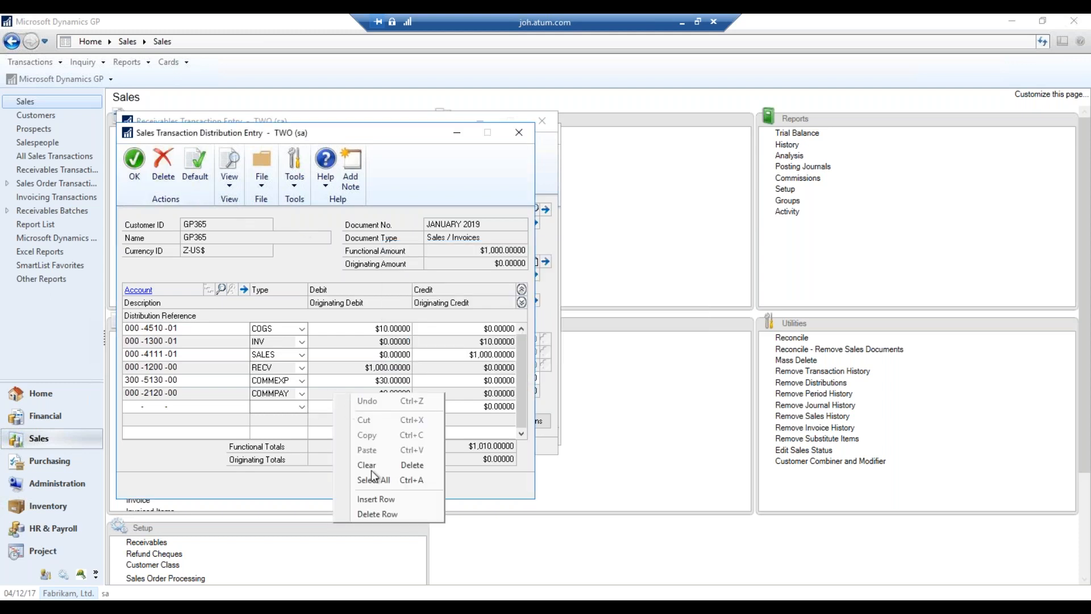
{"action": "left_click", "coordinate": [390, 512]}
{"action": "left_click", "coordinate": [509, 355]}
{"action": "right_click", "coordinate": [381, 380]}
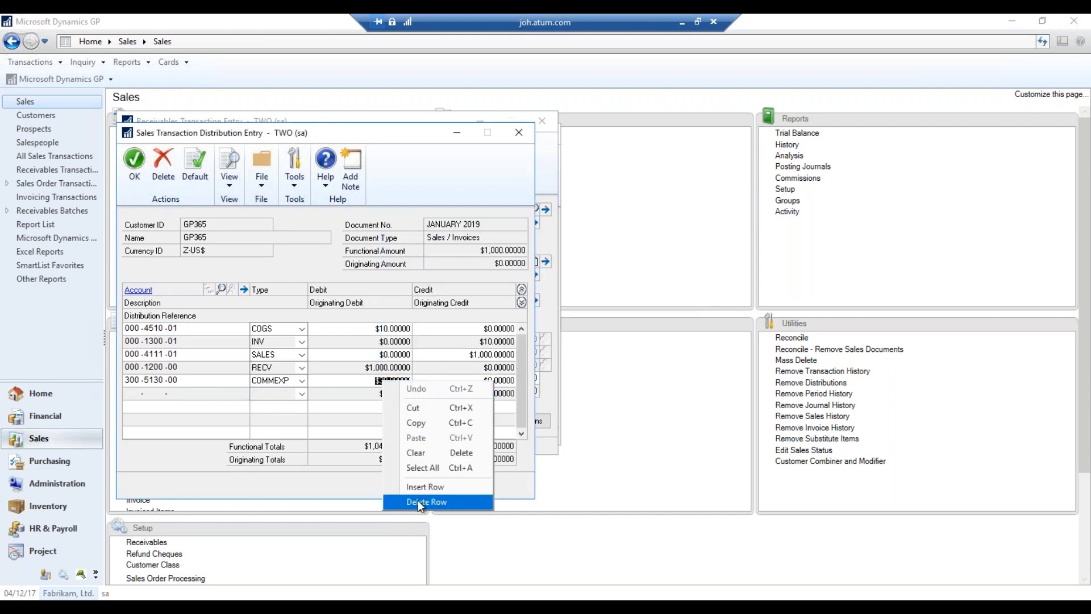
{"action": "left_click", "coordinate": [419, 502]}
{"action": "left_click", "coordinate": [519, 355]}
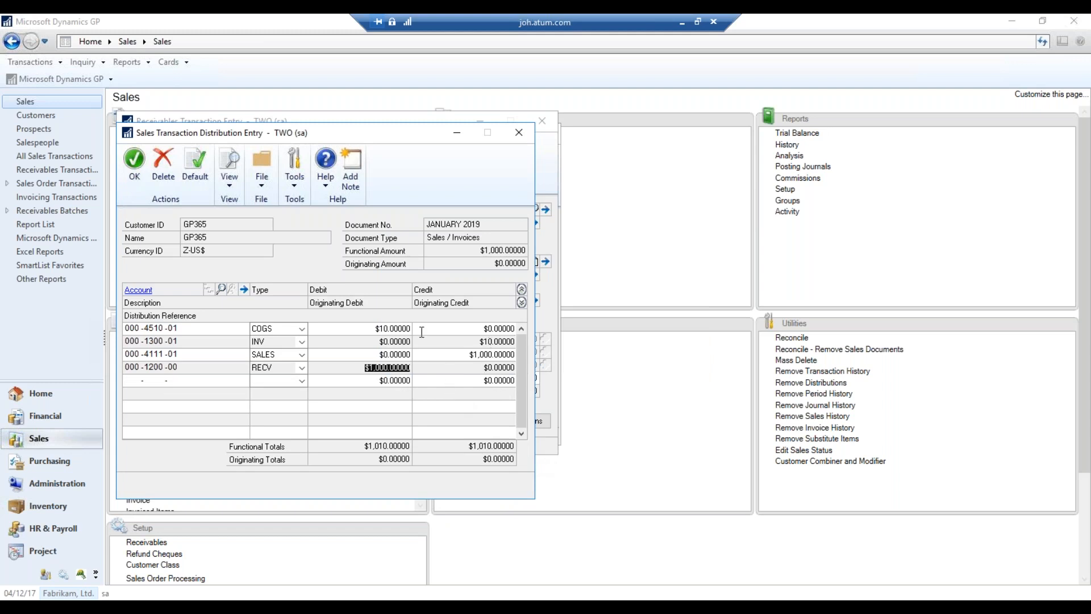
Delete the COGS and INV rows, leaving balanced $1,000 SALES and RECV lines
{"action": "right_click", "coordinate": [398, 329]}
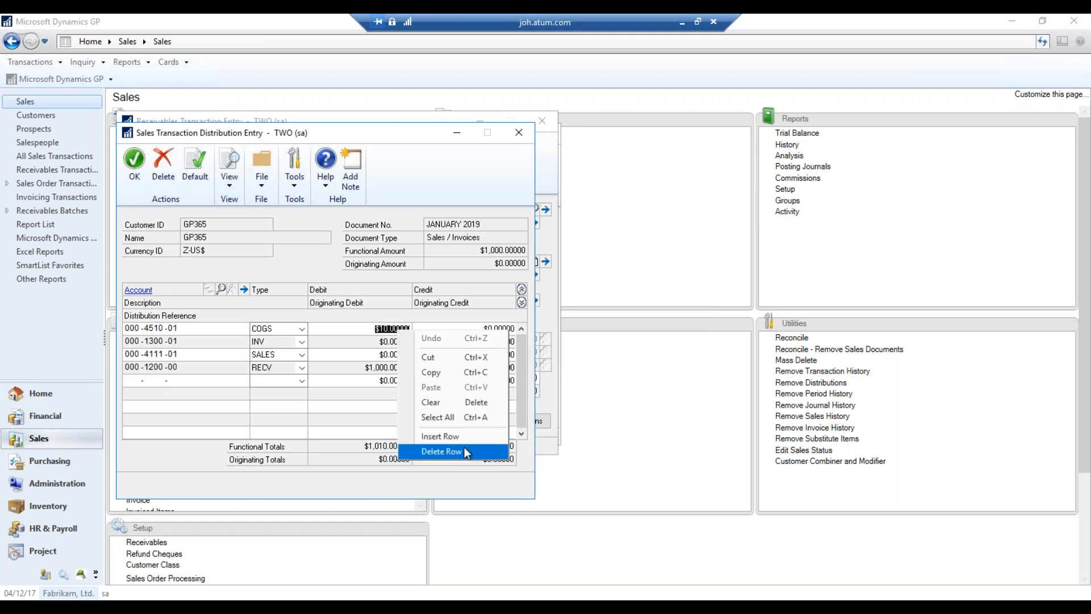
{"action": "left_click", "coordinate": [377, 446]}
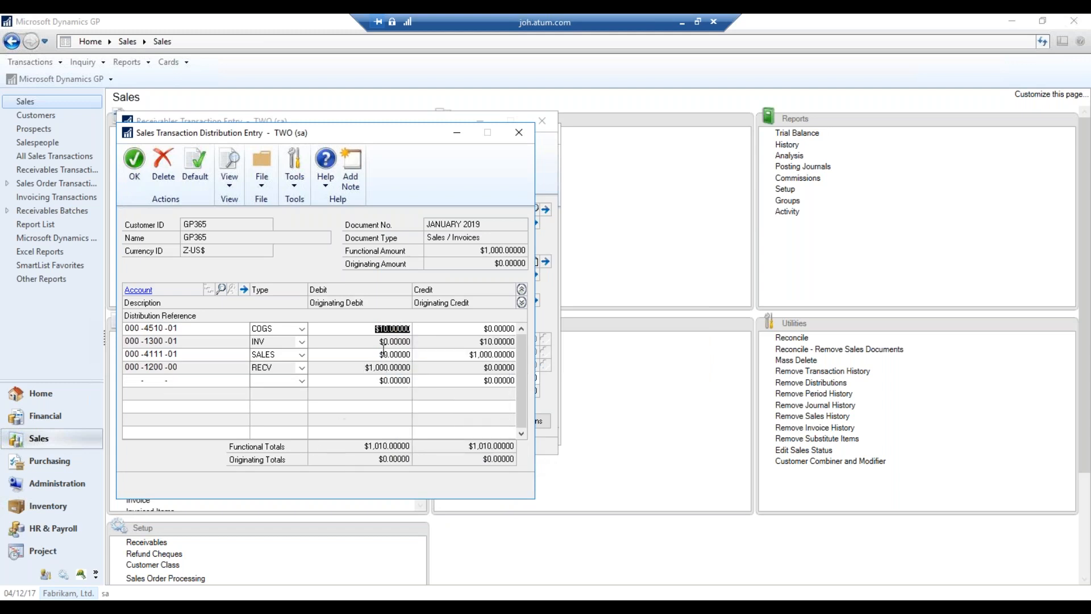
{"action": "right_click", "coordinate": [372, 329]}
{"action": "left_click", "coordinate": [425, 448]}
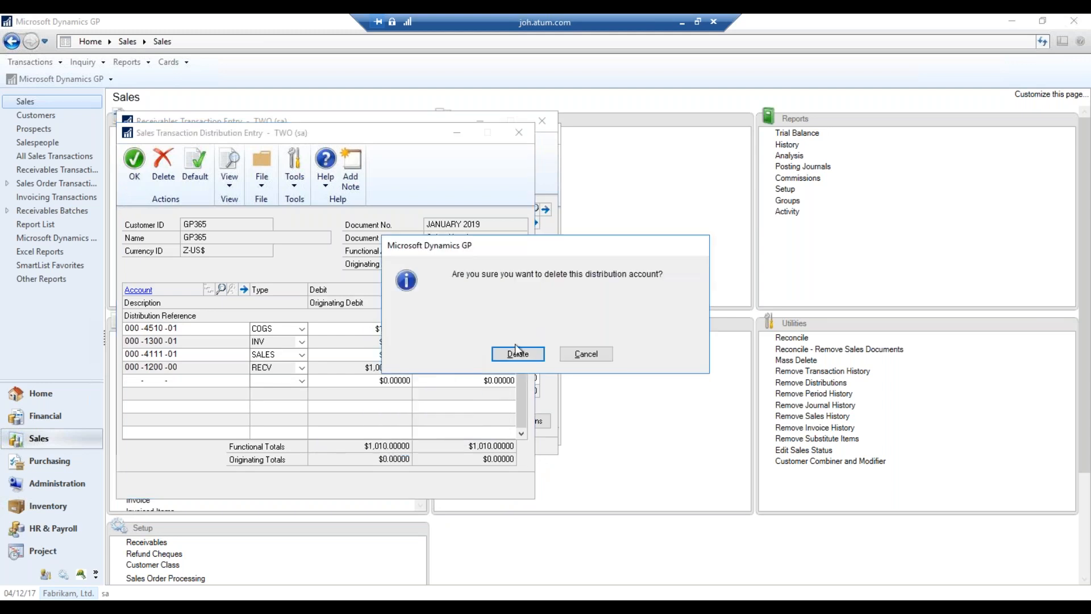
{"action": "left_click", "coordinate": [518, 352]}
{"action": "right_click", "coordinate": [364, 329]}
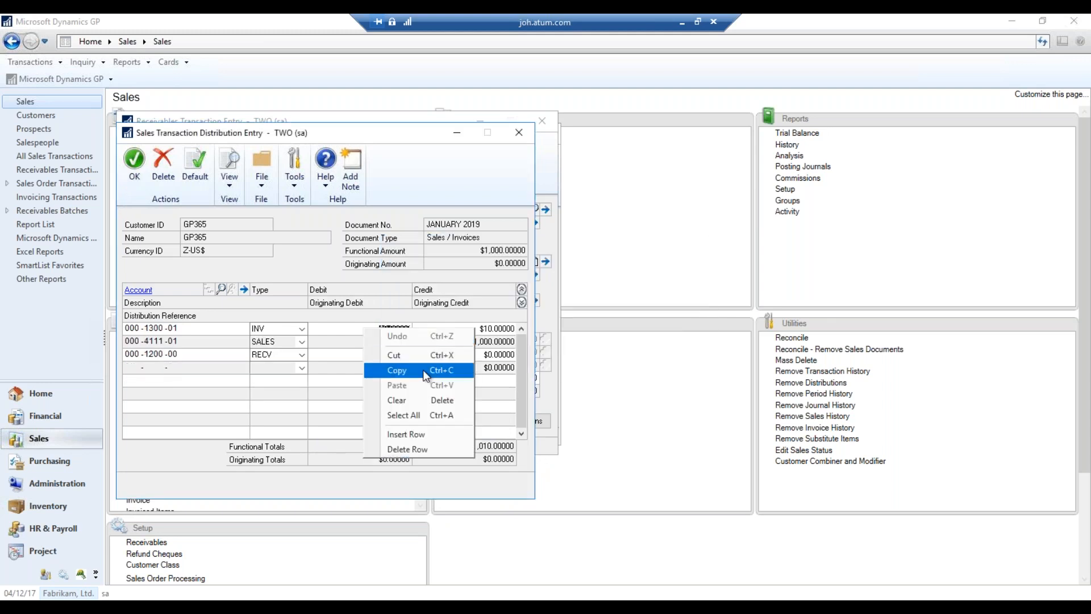
{"action": "left_click", "coordinate": [421, 449]}
{"action": "left_click", "coordinate": [518, 353]}
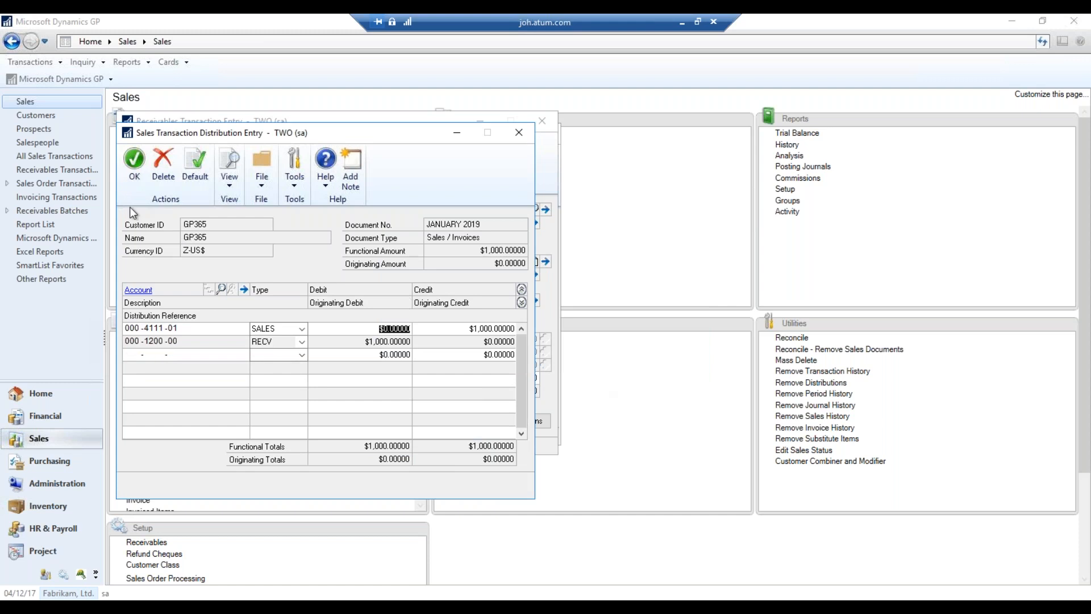
{"action": "left_click", "coordinate": [136, 168]}
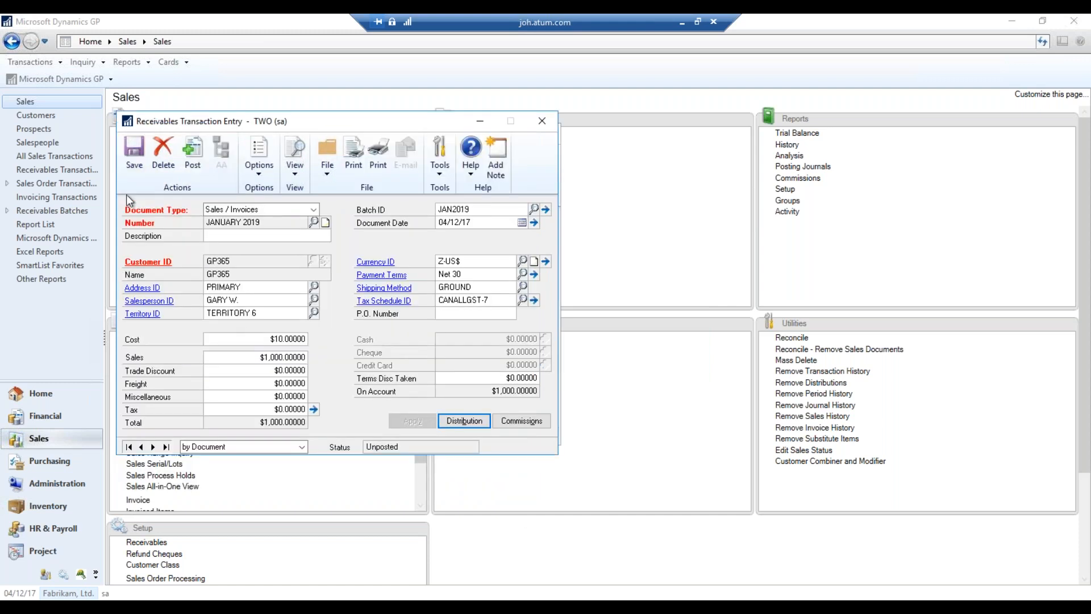
Save the corrected invoice, close invoice entry, and navigate back to batch JAN2019
{"action": "left_click", "coordinate": [135, 151]}
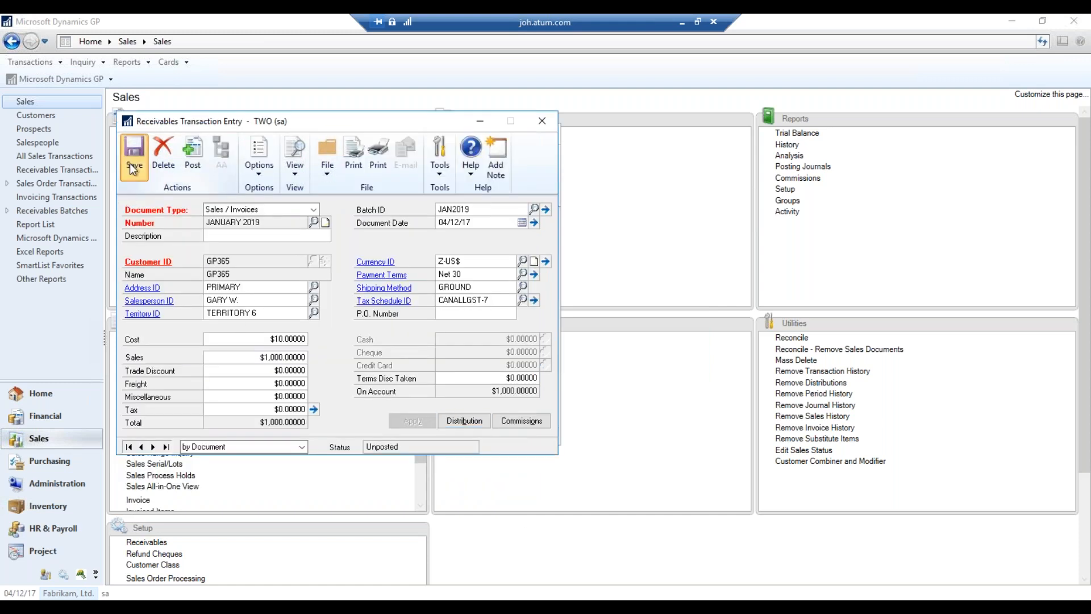
{"action": "left_click", "coordinate": [543, 120]}
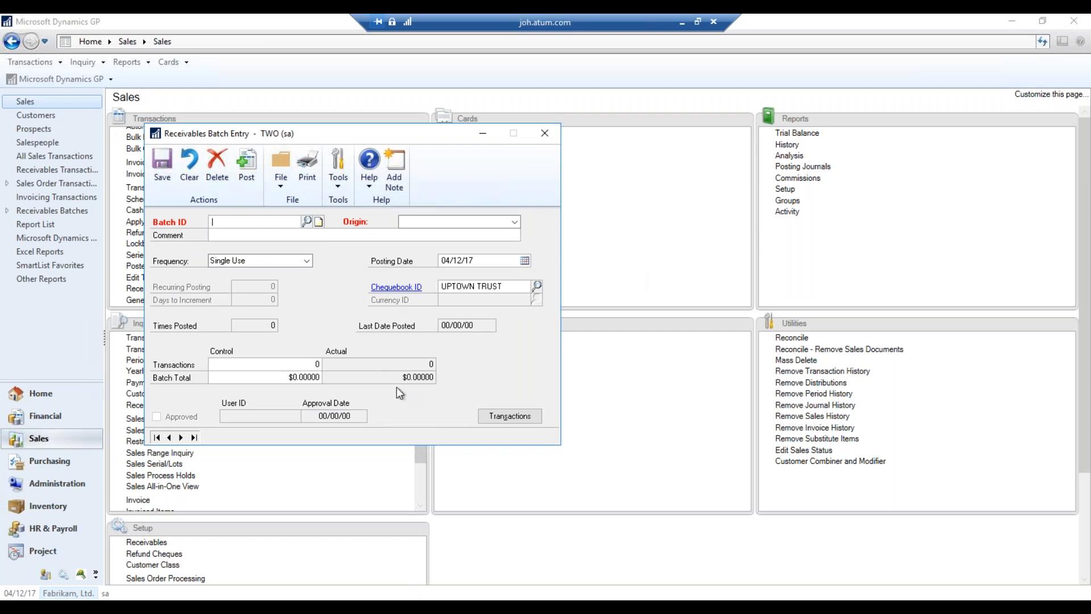
{"action": "left_click", "coordinate": [195, 437]}
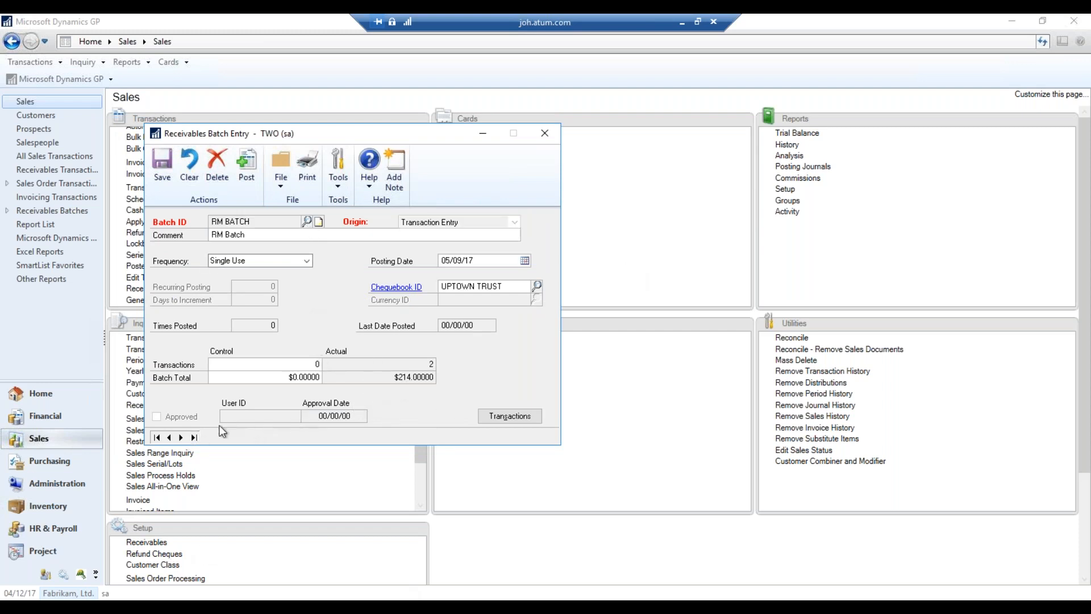
{"action": "left_click", "coordinate": [168, 437]}
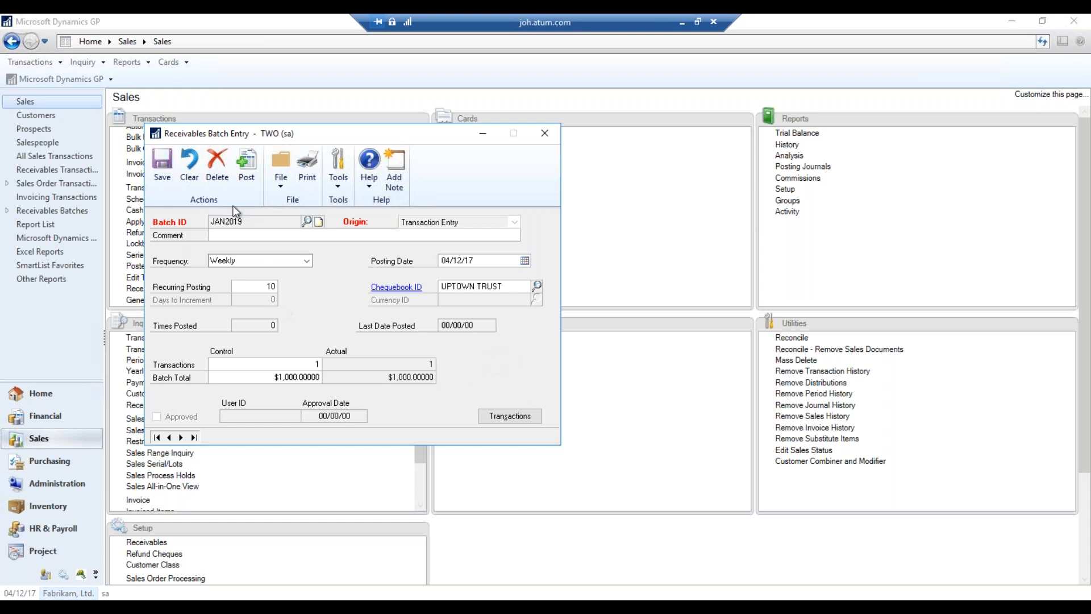
Attempt to post batch JAN2019, clearing the report destination prompts and the data entry errors message
{"action": "left_click", "coordinate": [253, 187]}
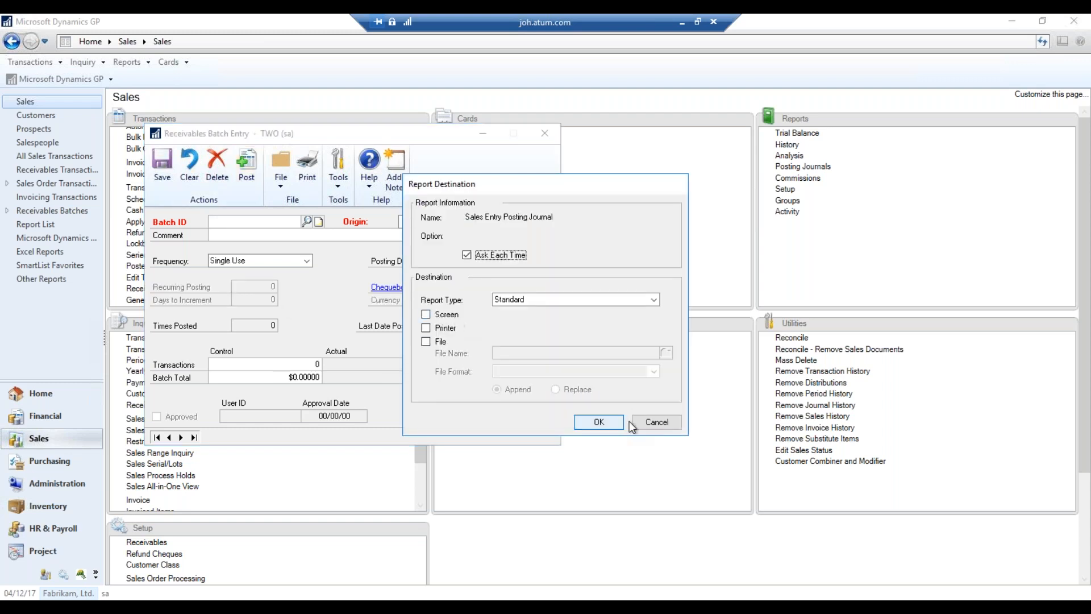
{"action": "left_click", "coordinate": [660, 422]}
{"action": "left_click", "coordinate": [662, 423]}
{"action": "left_click", "coordinate": [648, 426]}
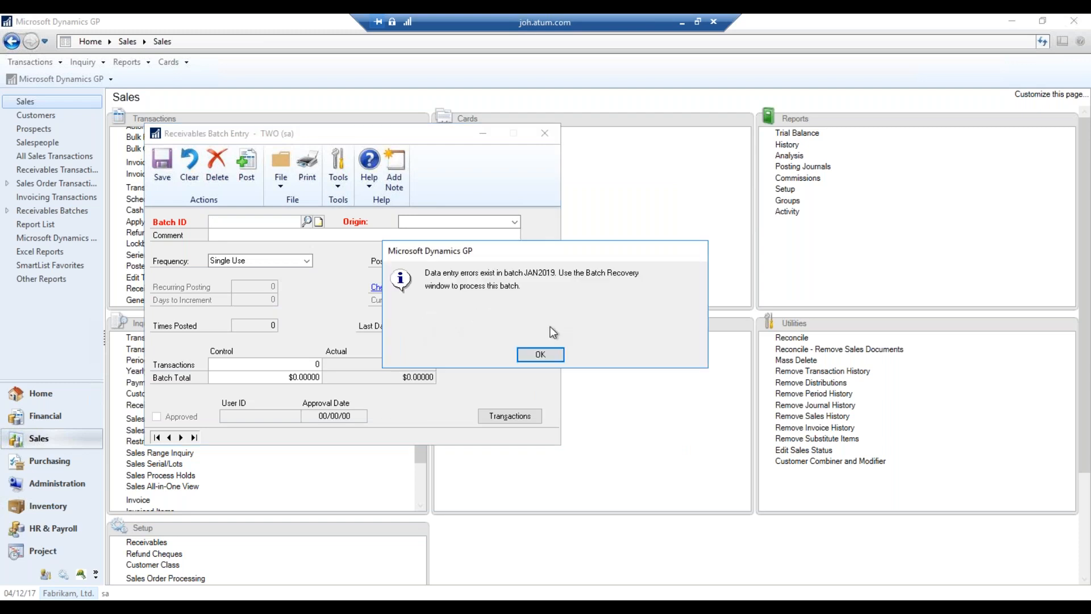
{"action": "left_click", "coordinate": [554, 355]}
Mark JAN2019 in Batch Recovery and continue to recover it
{"action": "left_click", "coordinate": [546, 132]}
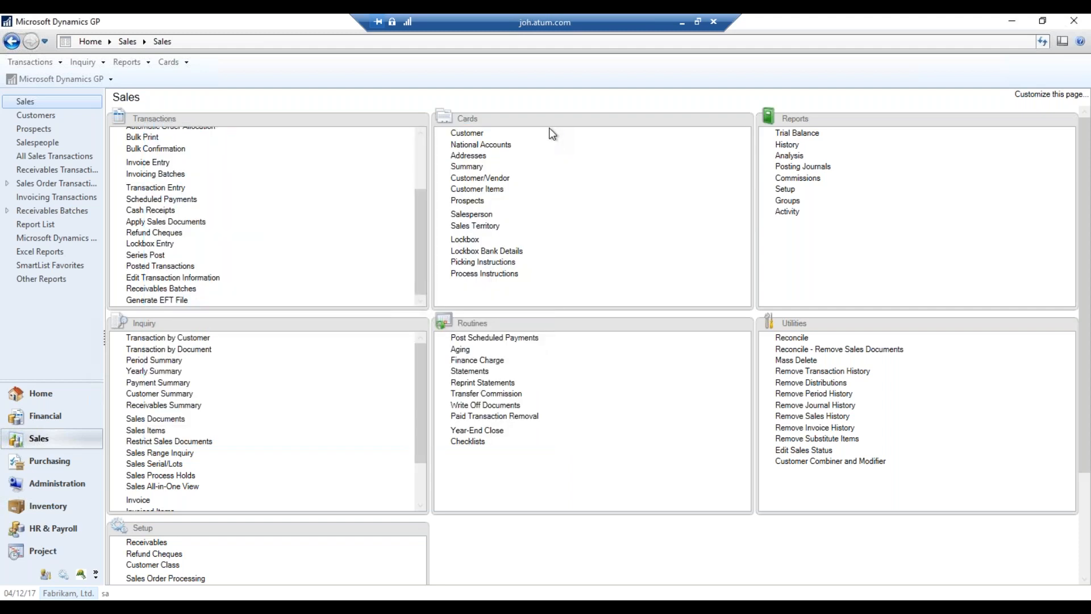
{"action": "left_click", "coordinate": [63, 79]}
{"action": "mouse_move", "coordinate": [105, 144]}
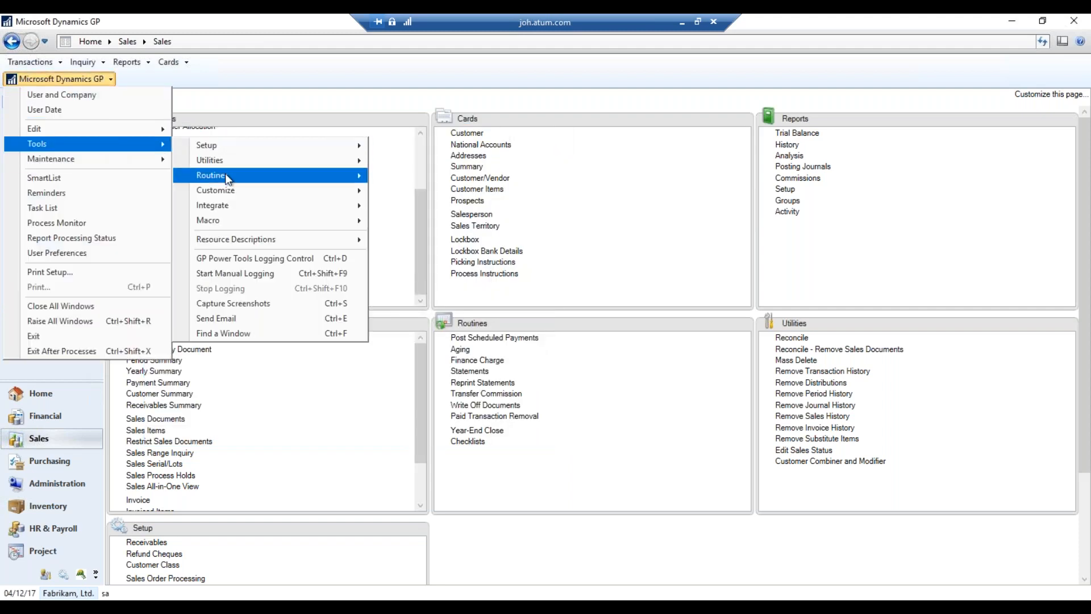
{"action": "mouse_move", "coordinate": [225, 173]}
{"action": "left_click", "coordinate": [484, 297]}
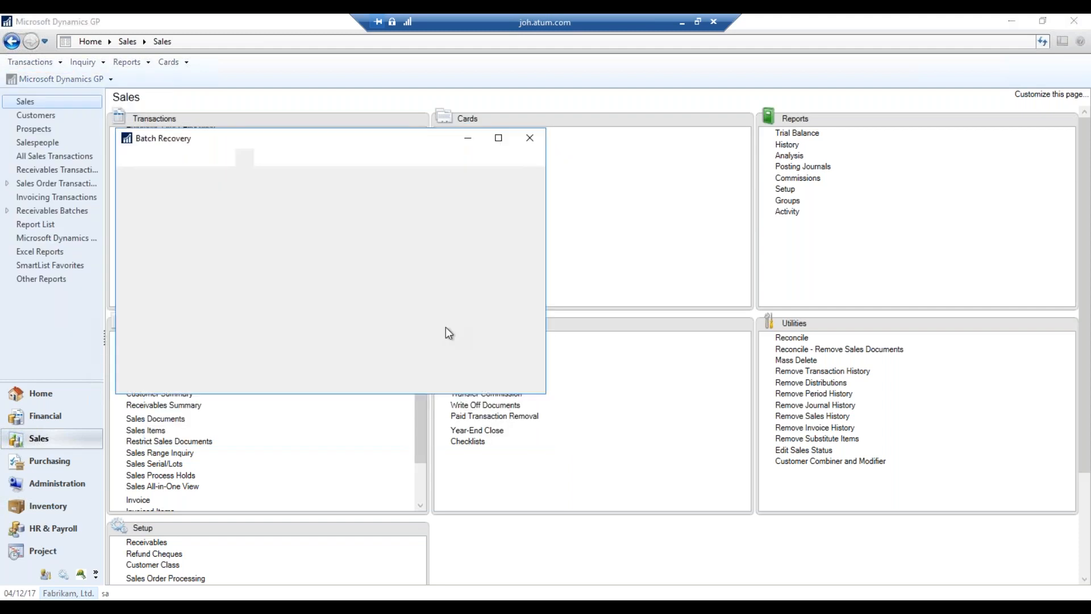
{"action": "left_click", "coordinate": [128, 293]}
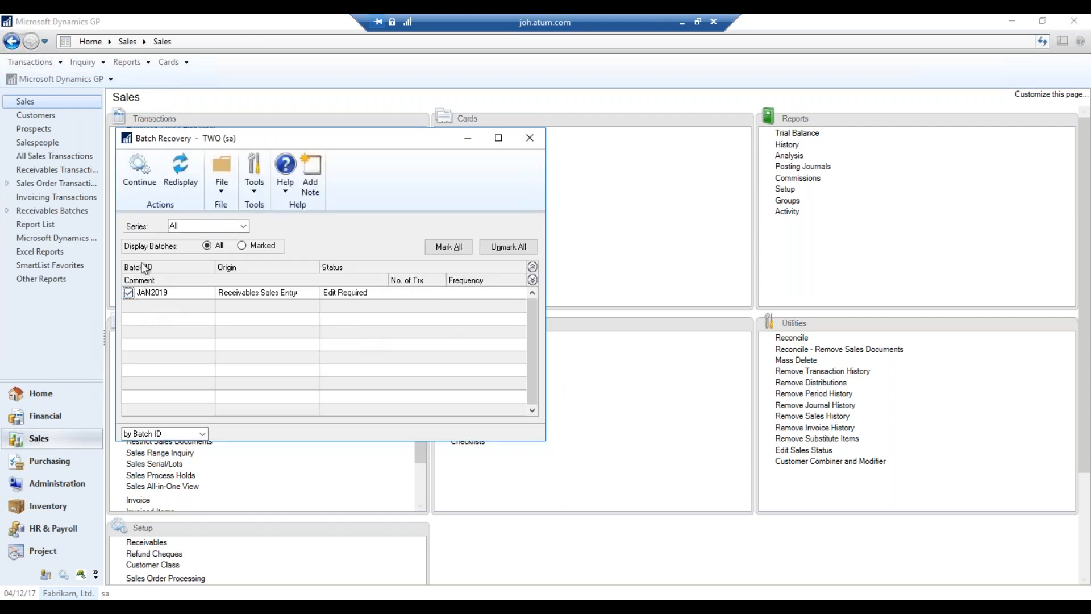
{"action": "left_click", "coordinate": [139, 174]}
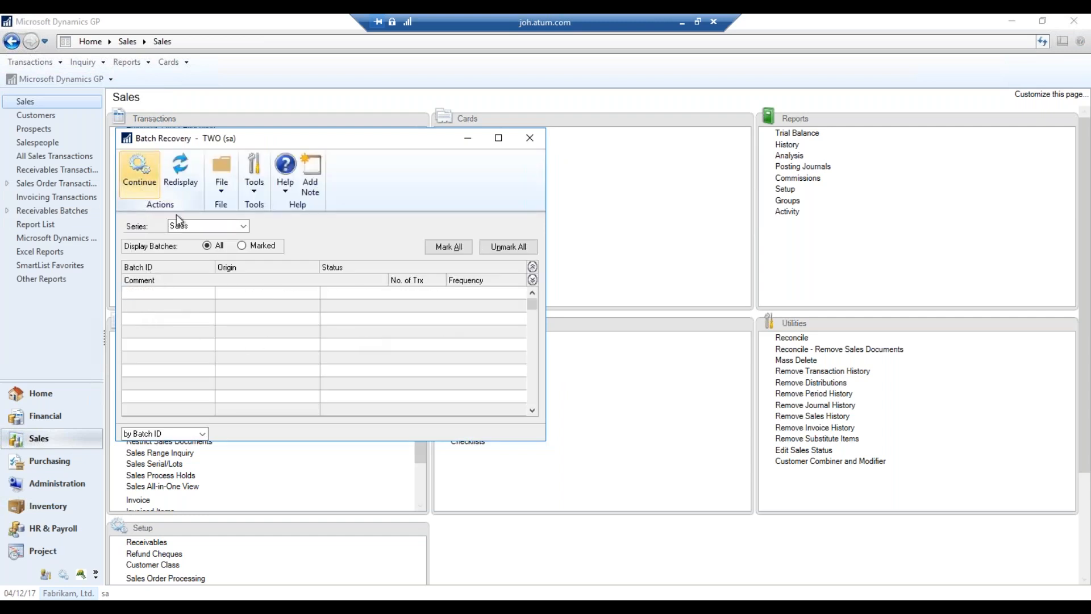
{"action": "left_click", "coordinate": [530, 138]}
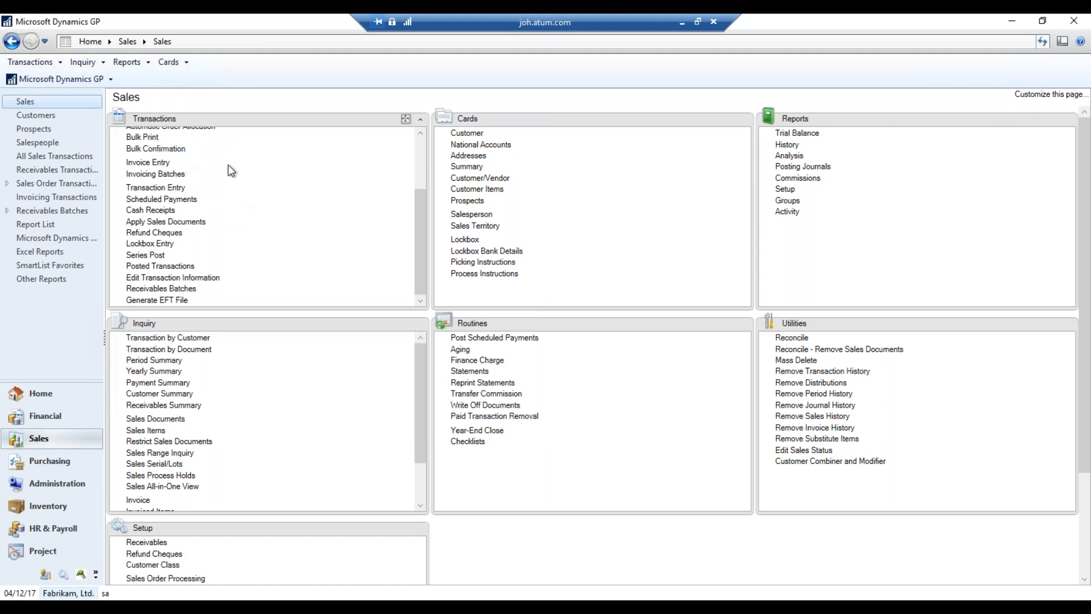
Reload batch JAN2019 and set its control transactions and batch total to 0
{"action": "left_click", "coordinate": [171, 289]}
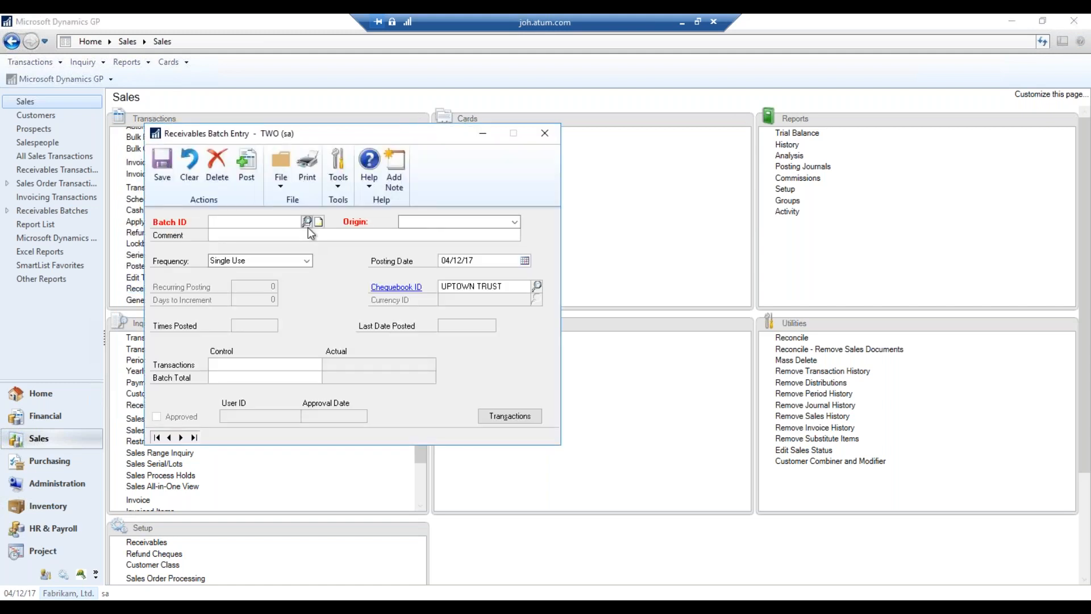
{"action": "left_click", "coordinate": [308, 221]}
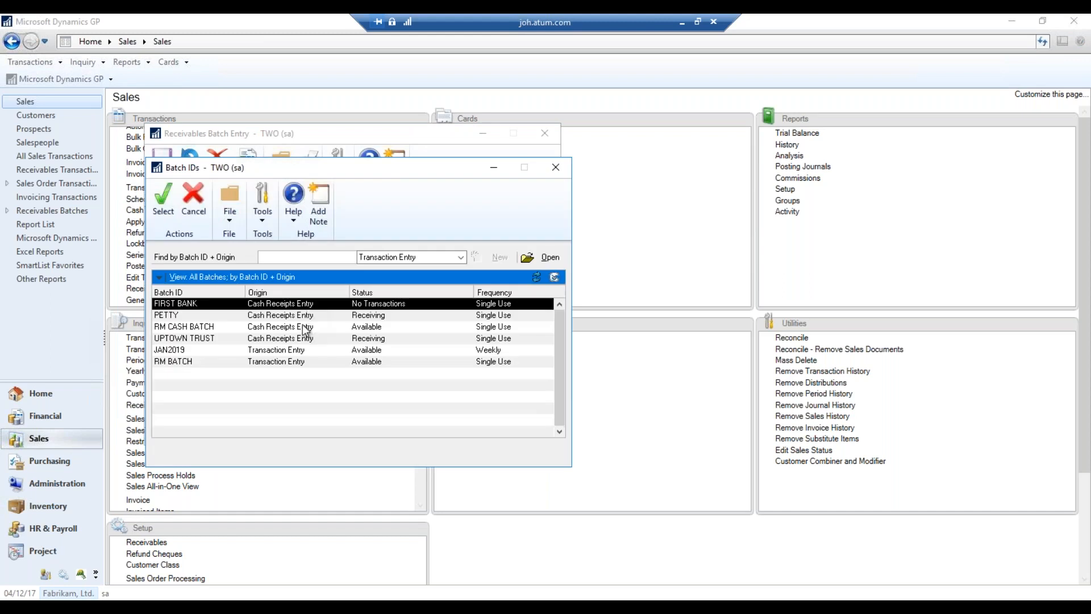
{"action": "double_click", "coordinate": [314, 348]}
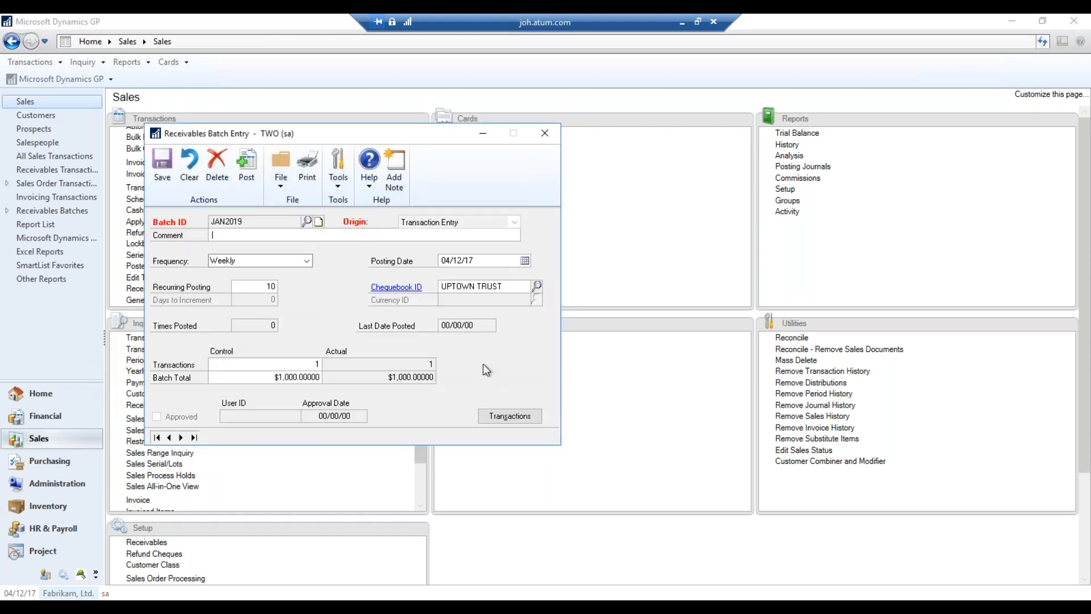
{"action": "double_click", "coordinate": [279, 364]}
{"action": "type", "text": "0"}
{"action": "key", "text": "Tab"}
{"action": "type", "text": "0"}
{"action": "key", "text": "Tab"}
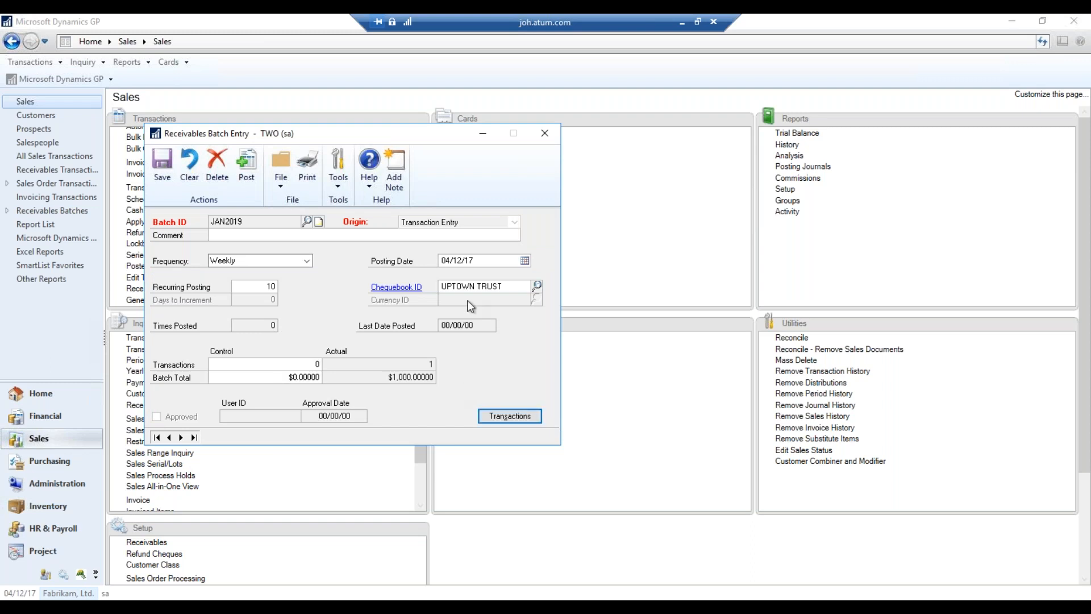
Post JAN2019 again and review the SLS JANUARY line in the full-screen posting journal
{"action": "left_click", "coordinate": [255, 192]}
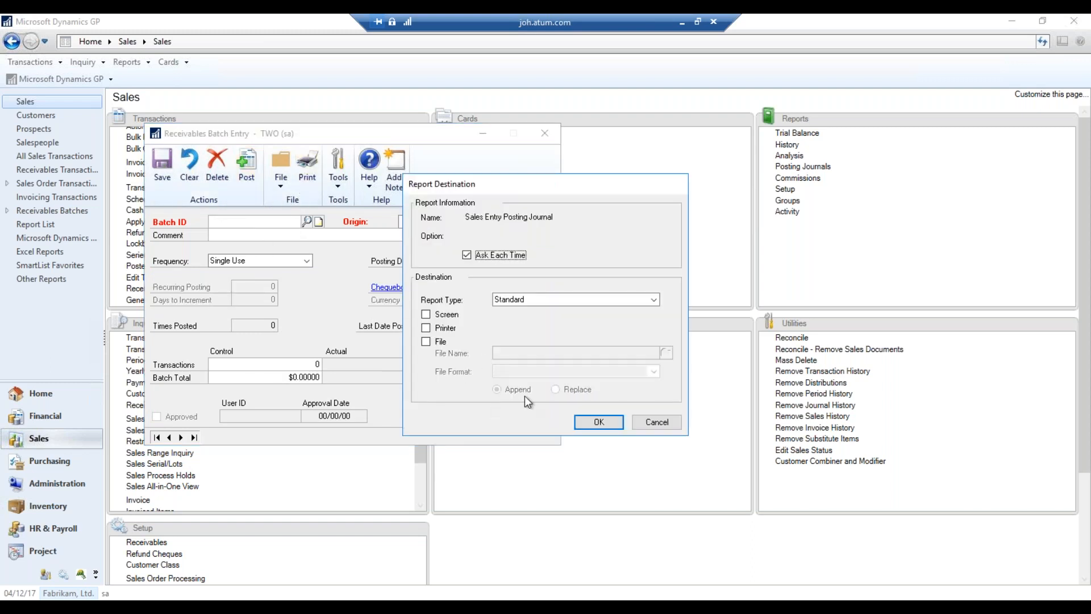
{"action": "left_click", "coordinate": [653, 423]}
{"action": "left_click", "coordinate": [655, 423]}
{"action": "left_click", "coordinate": [657, 423]}
{"action": "left_click", "coordinate": [657, 422]}
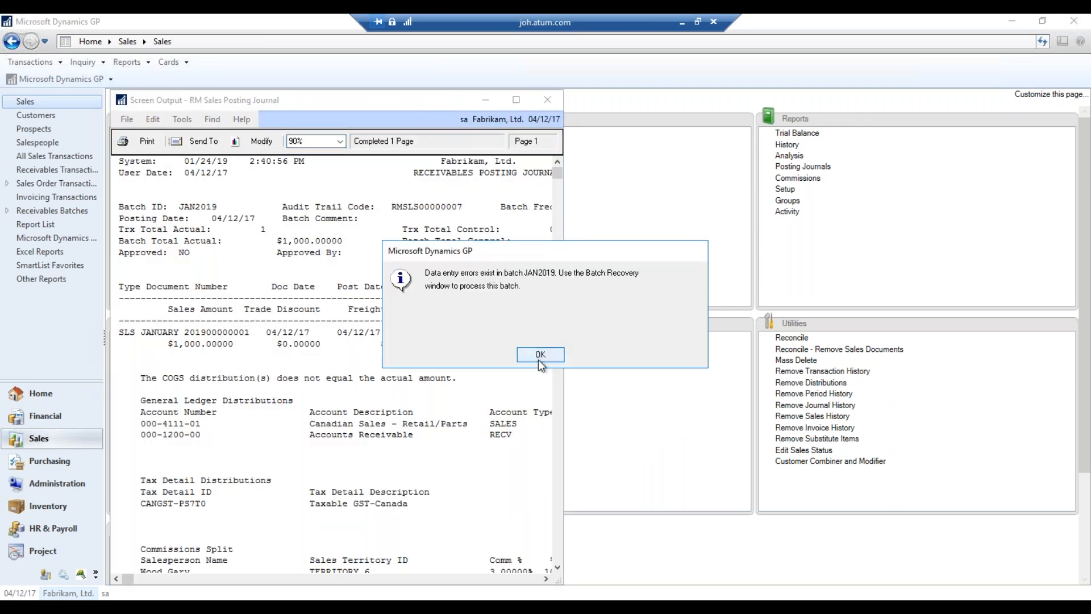
{"action": "left_click", "coordinate": [540, 354]}
{"action": "left_click", "coordinate": [445, 384]}
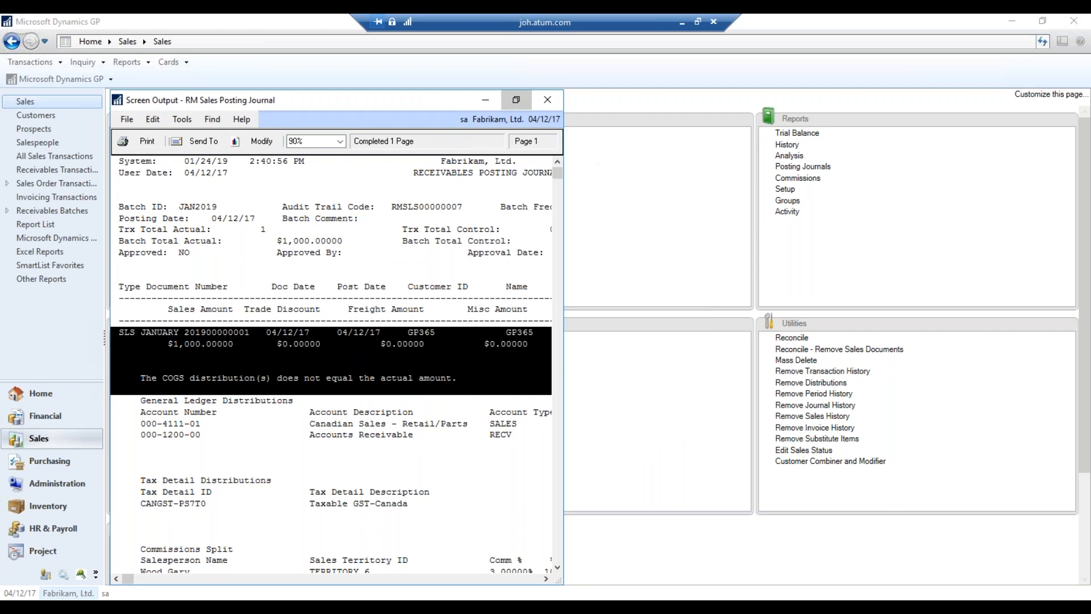
{"action": "left_click", "coordinate": [517, 100]}
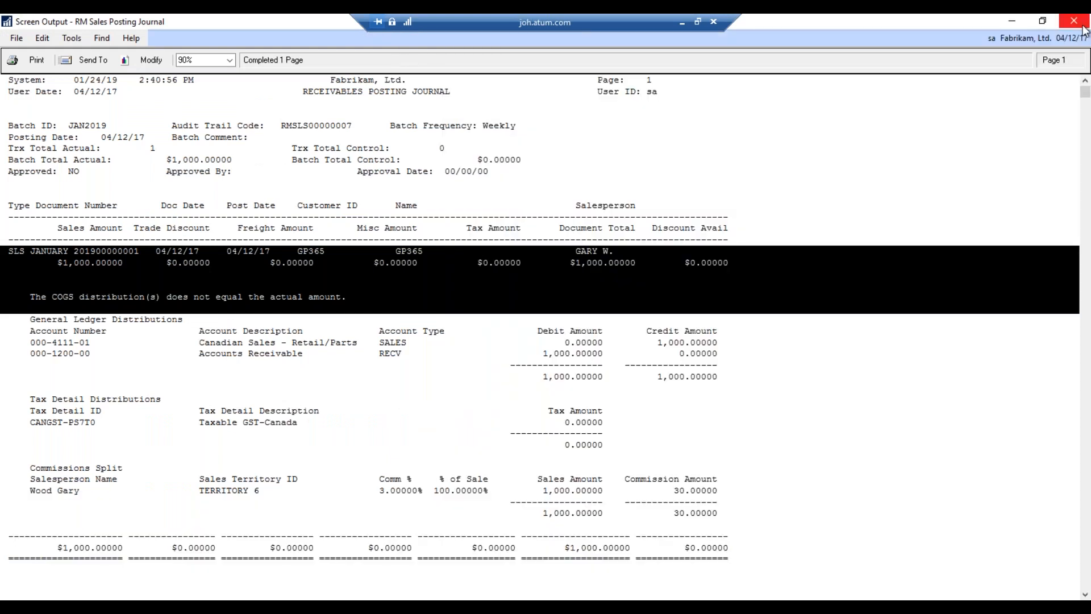
Close the posting journal and browse the batch records back to FIRST BANK
{"action": "left_click", "coordinate": [1074, 22]}
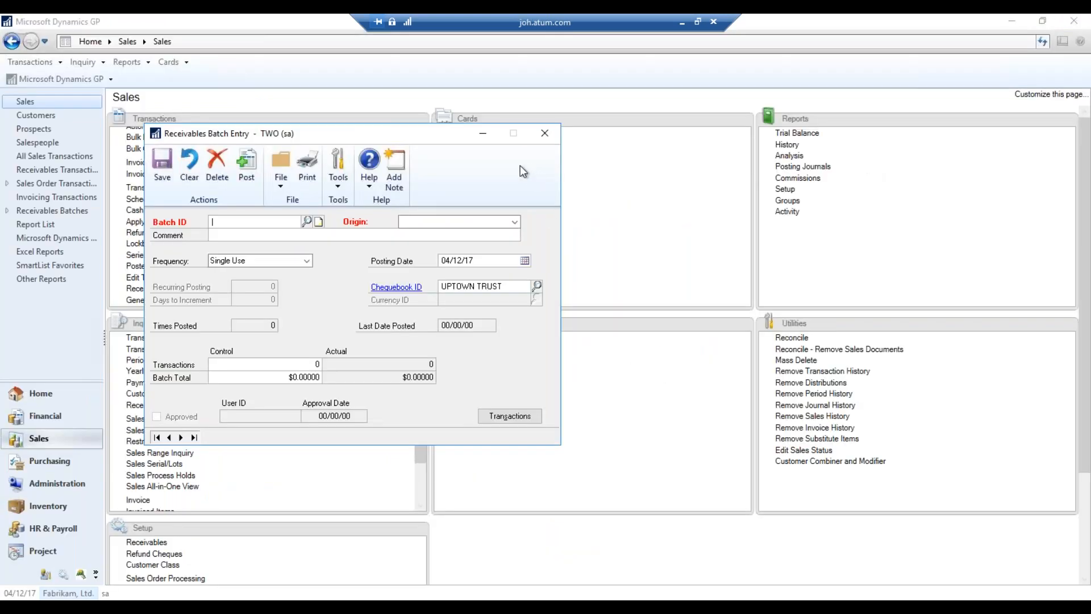
{"action": "left_click", "coordinate": [194, 436]}
{"action": "left_click", "coordinate": [169, 438]}
{"action": "left_click", "coordinate": [169, 437]}
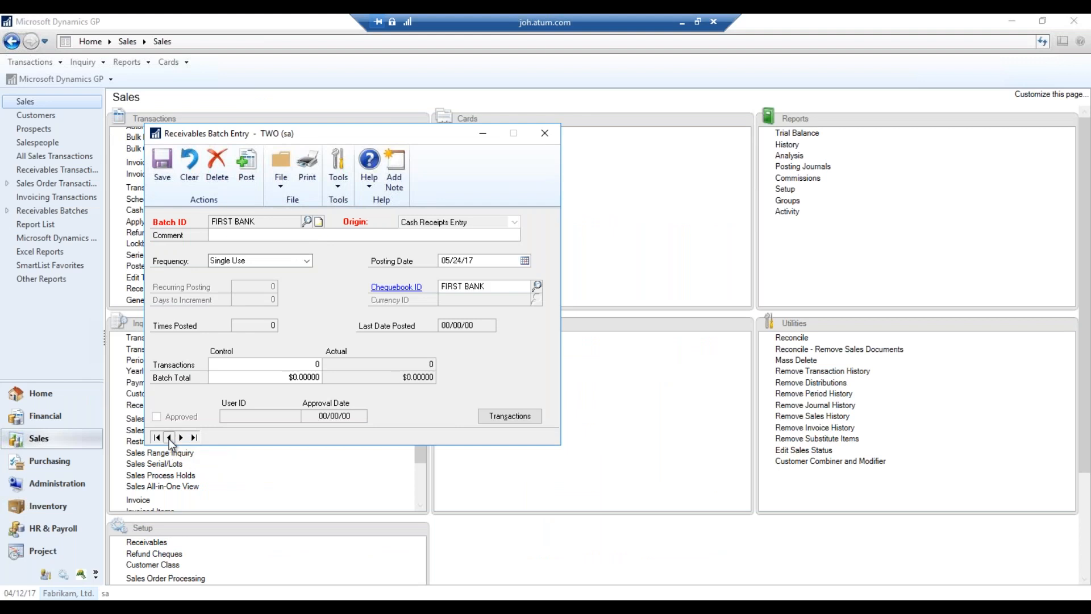
Recover JAN2019 through Batch Recovery again, then reopen batch entry's Batch ID lookup
{"action": "left_click", "coordinate": [545, 132]}
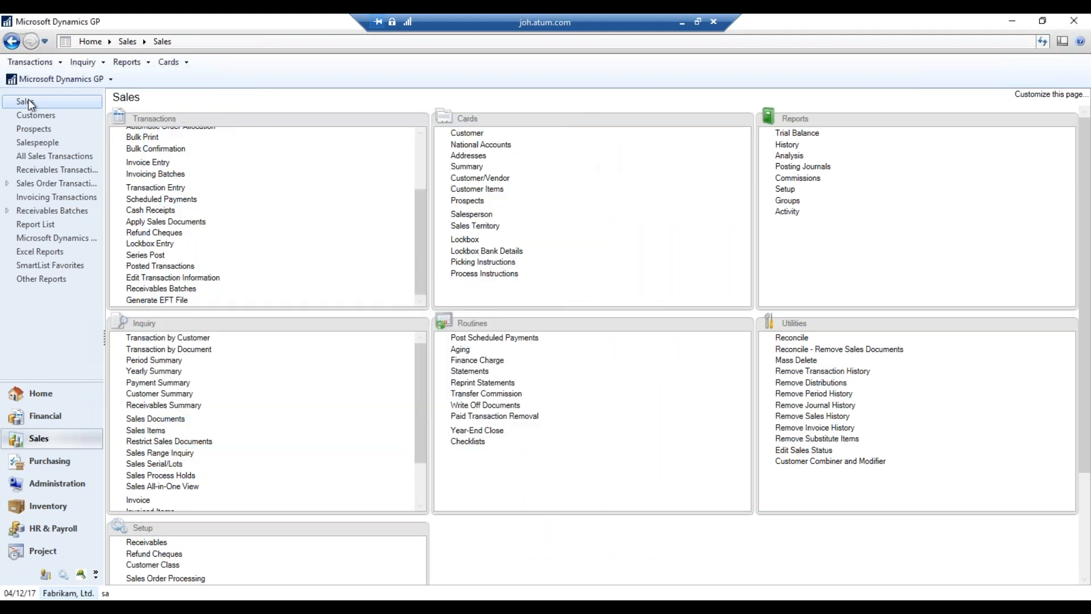
{"action": "left_click", "coordinate": [60, 79]}
{"action": "mouse_move", "coordinate": [105, 145]}
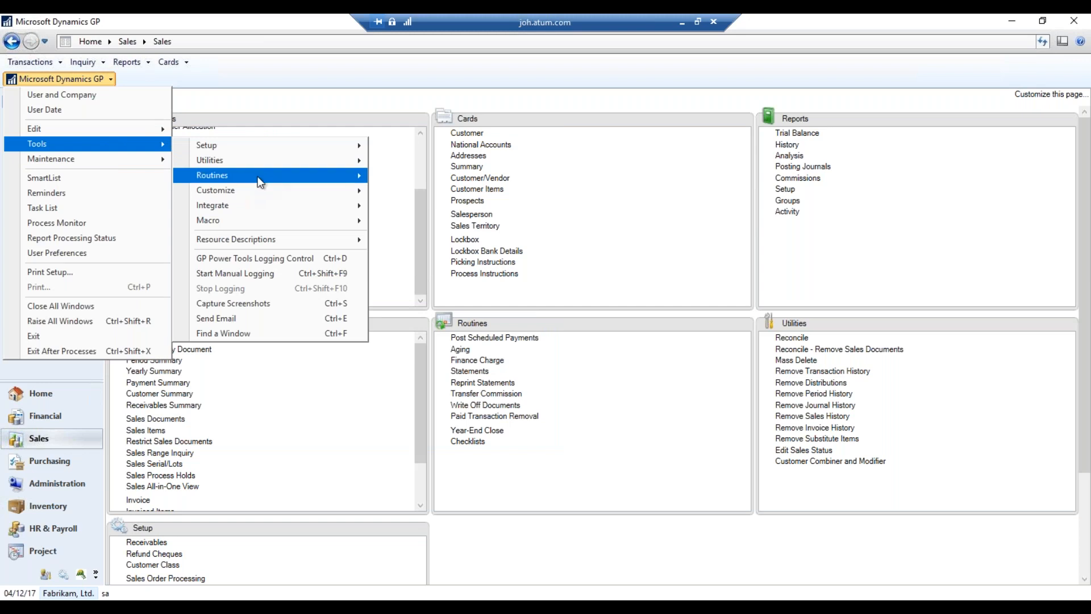
{"action": "mouse_move", "coordinate": [255, 179]}
{"action": "left_click", "coordinate": [484, 303]}
{"action": "left_click", "coordinate": [128, 293]}
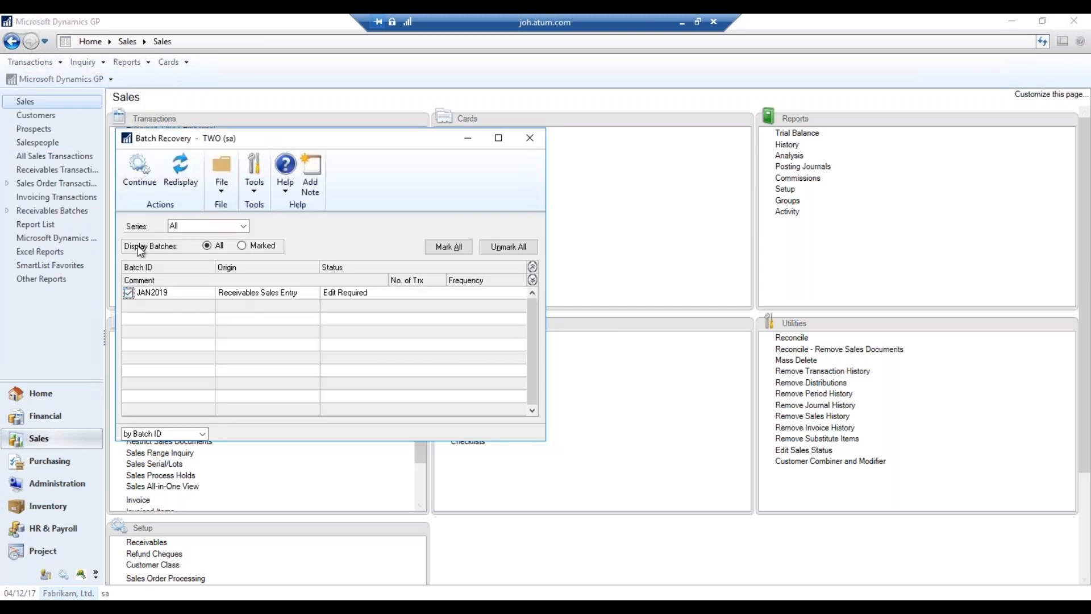
{"action": "left_click", "coordinate": [150, 177]}
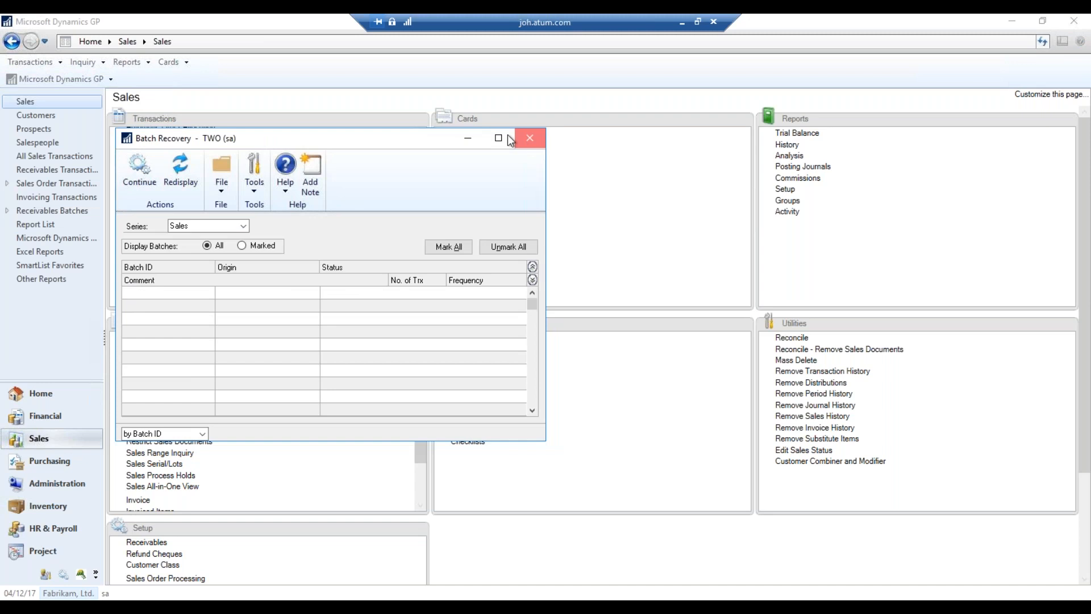
{"action": "left_click", "coordinate": [519, 138]}
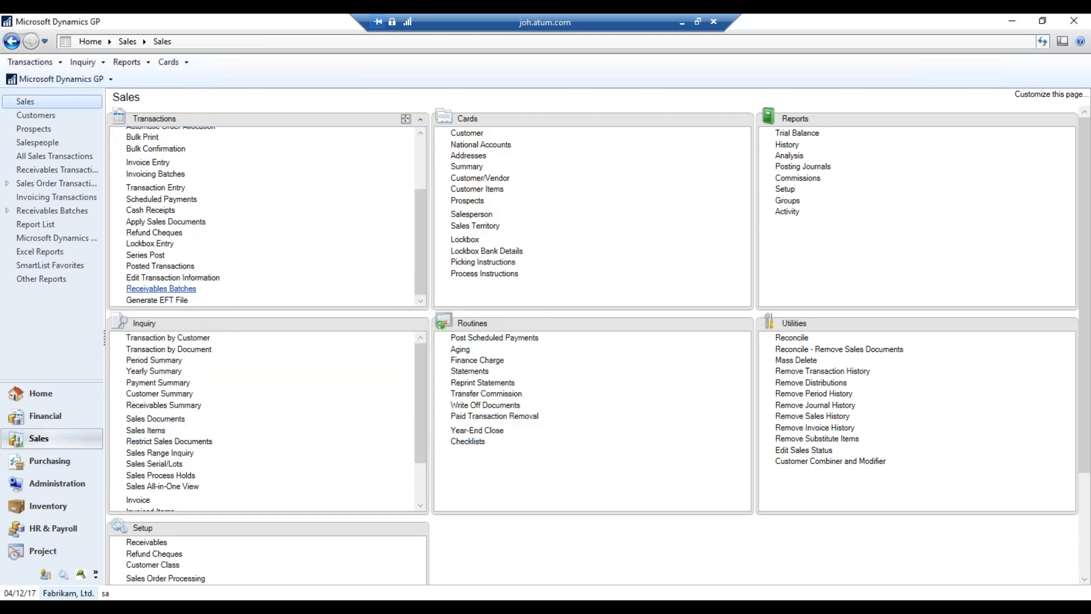
{"action": "left_click", "coordinate": [153, 288]}
{"action": "left_click", "coordinate": [307, 221]}
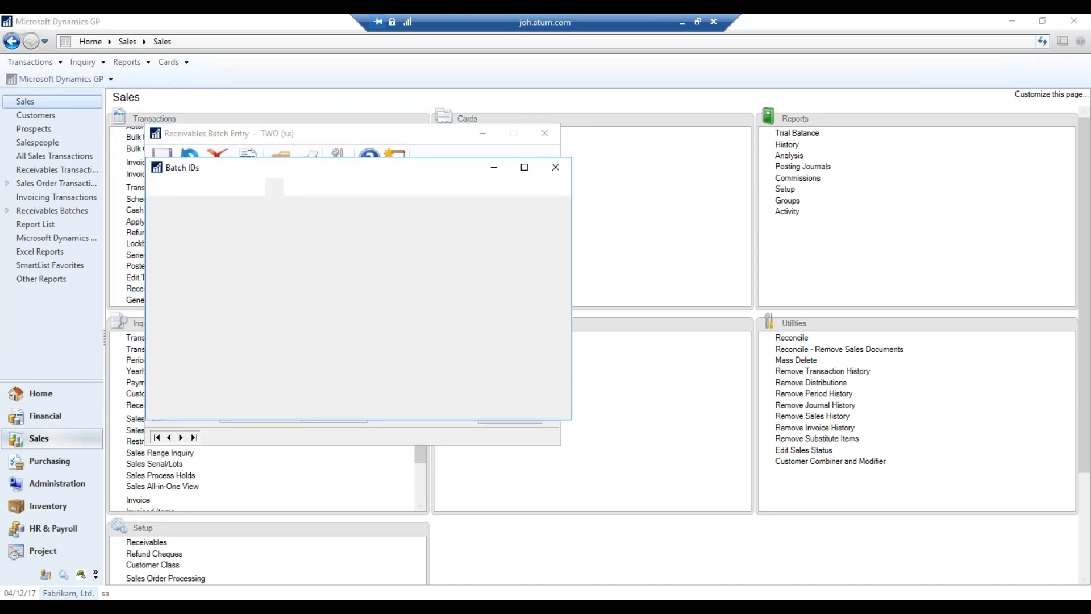
Load JAN2019 and step through its transactions in Receivables Transaction Entry
{"action": "left_click", "coordinate": [284, 349]}
{"action": "double_click", "coordinate": [285, 349]}
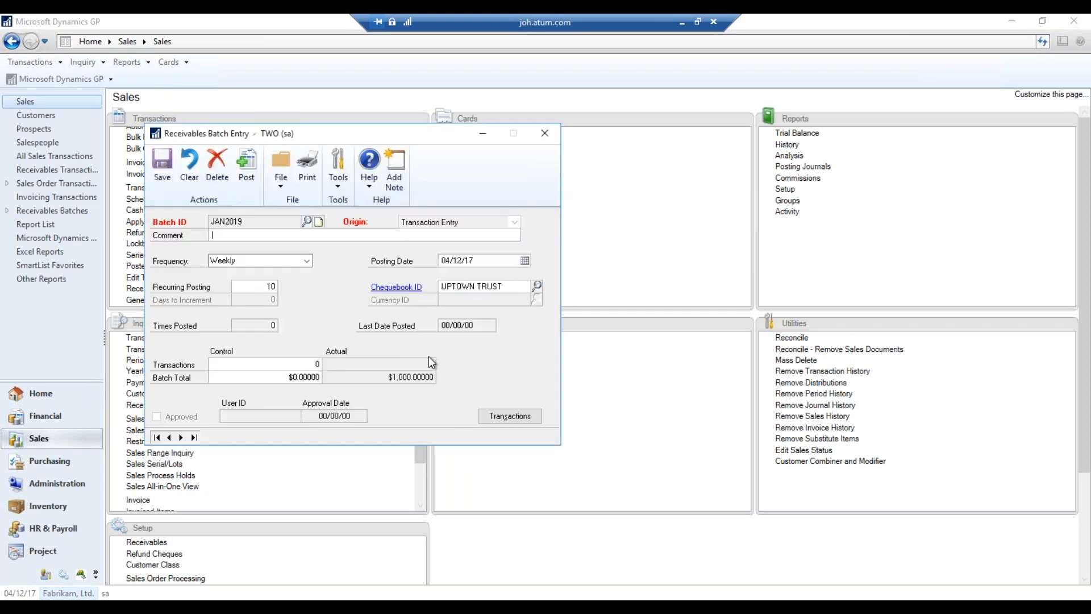
{"action": "left_click", "coordinate": [520, 416]}
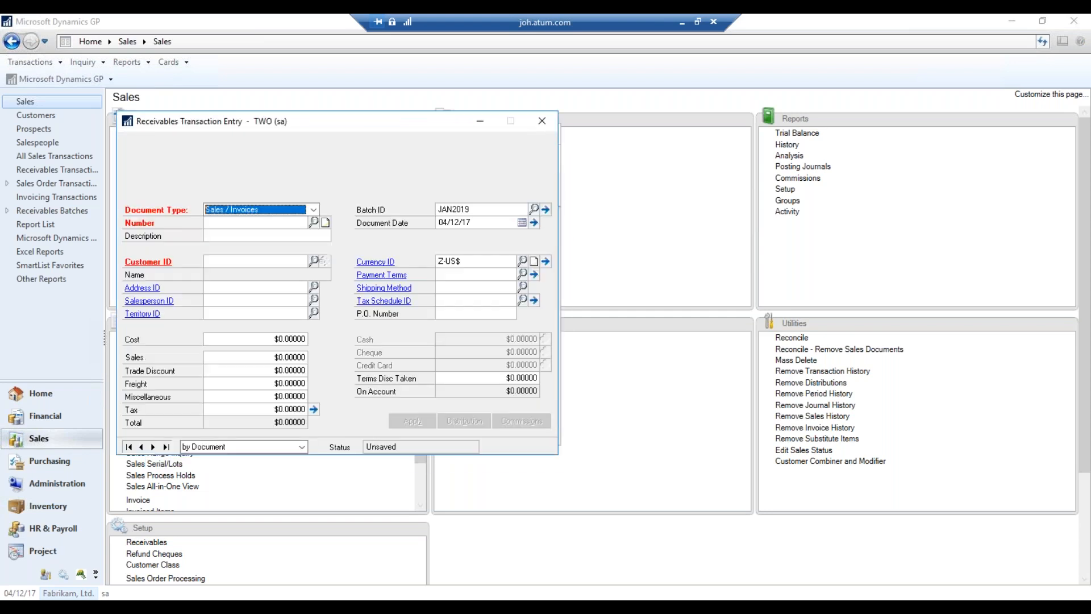
{"action": "left_click", "coordinate": [154, 448]}
{"action": "left_click", "coordinate": [153, 448]}
{"action": "left_click", "coordinate": [153, 448]}
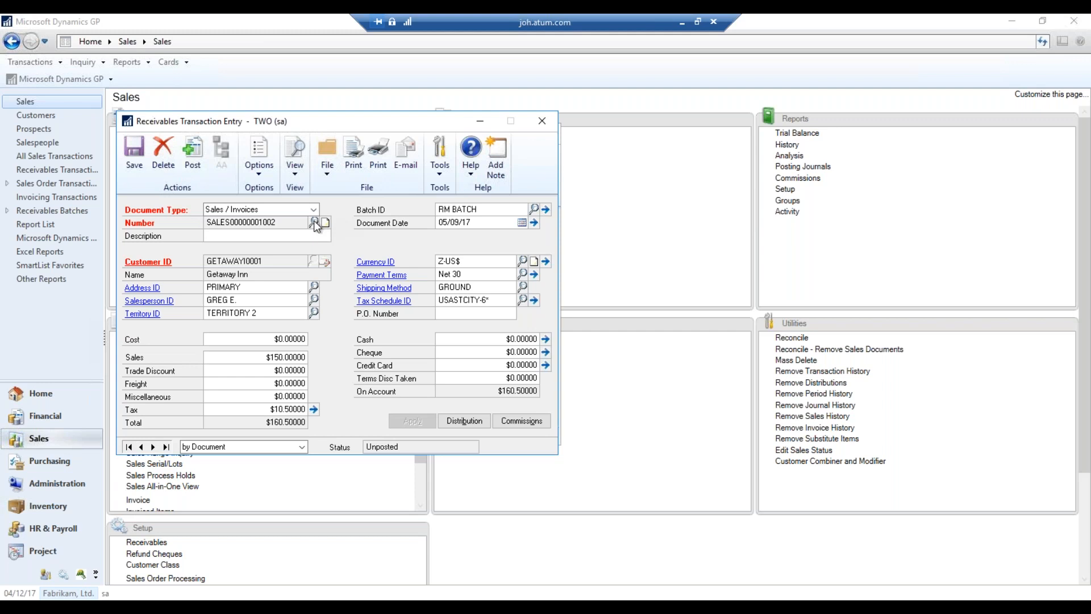
{"action": "left_click", "coordinate": [542, 120]}
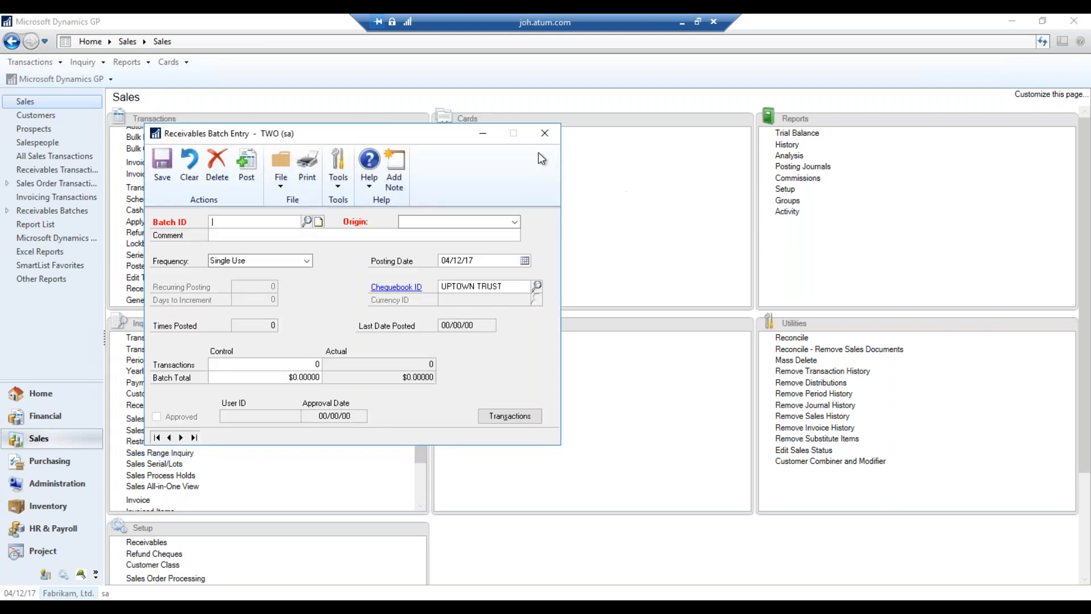
Reopen the JANUARY 2019 invoice from JAN2019 and change its $10 cost to 0
{"action": "left_click", "coordinate": [307, 221]}
{"action": "double_click", "coordinate": [288, 351]}
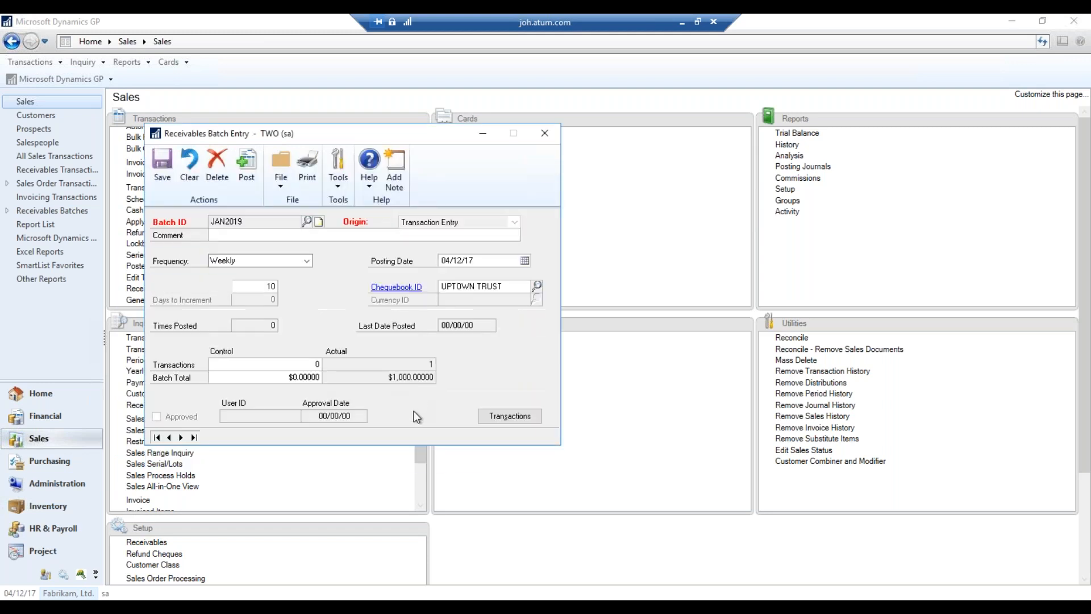
{"action": "left_click", "coordinate": [502, 419]}
{"action": "left_click", "coordinate": [311, 222]}
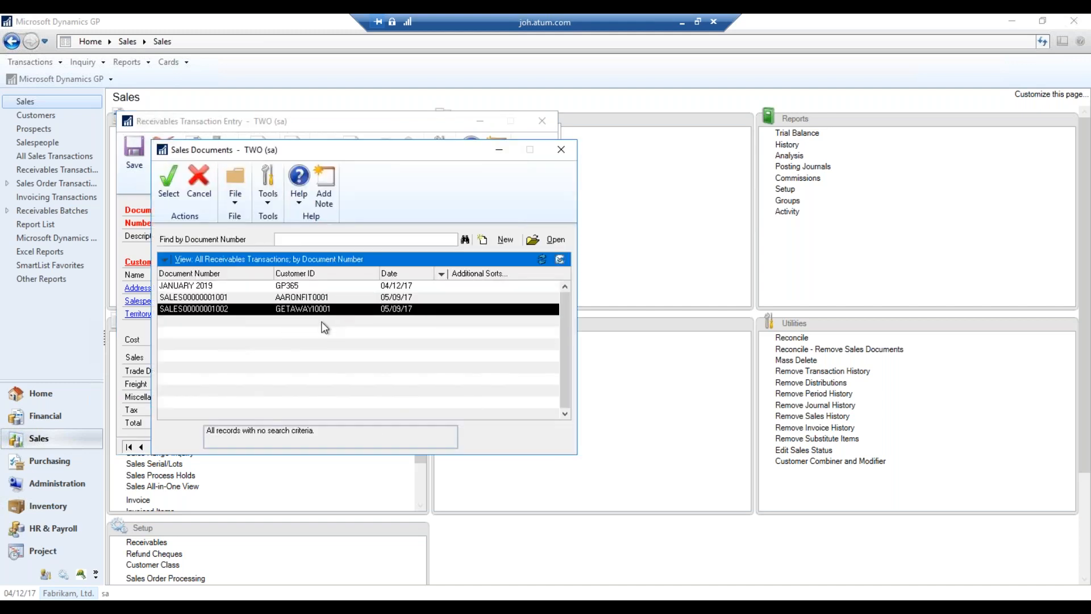
{"action": "left_click", "coordinate": [449, 340]}
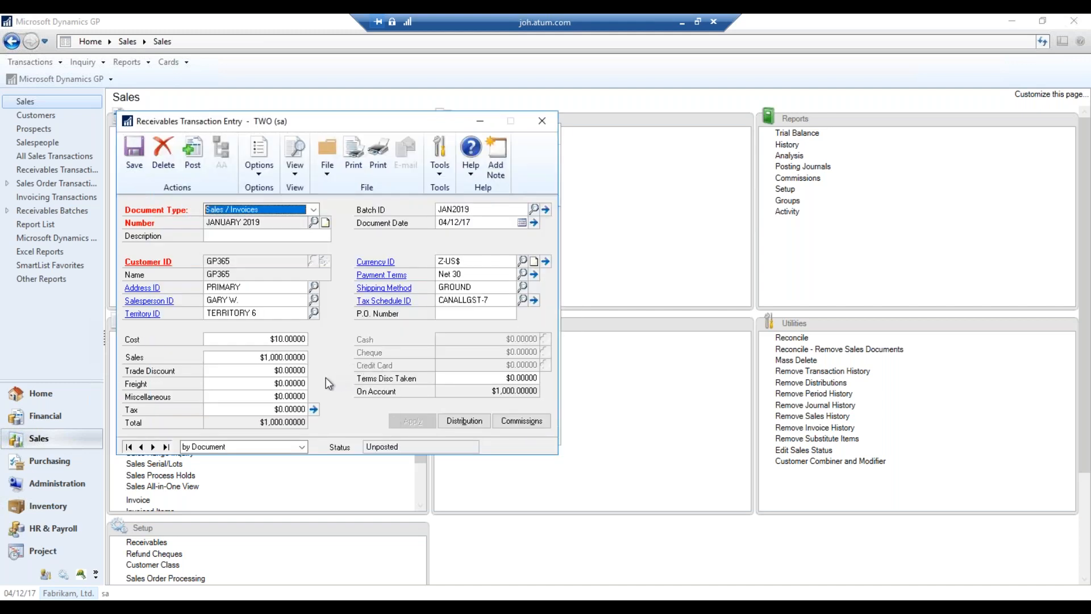
{"action": "double_click", "coordinate": [285, 339]}
{"action": "type", "text": "0"}
{"action": "key", "text": "Tab"}
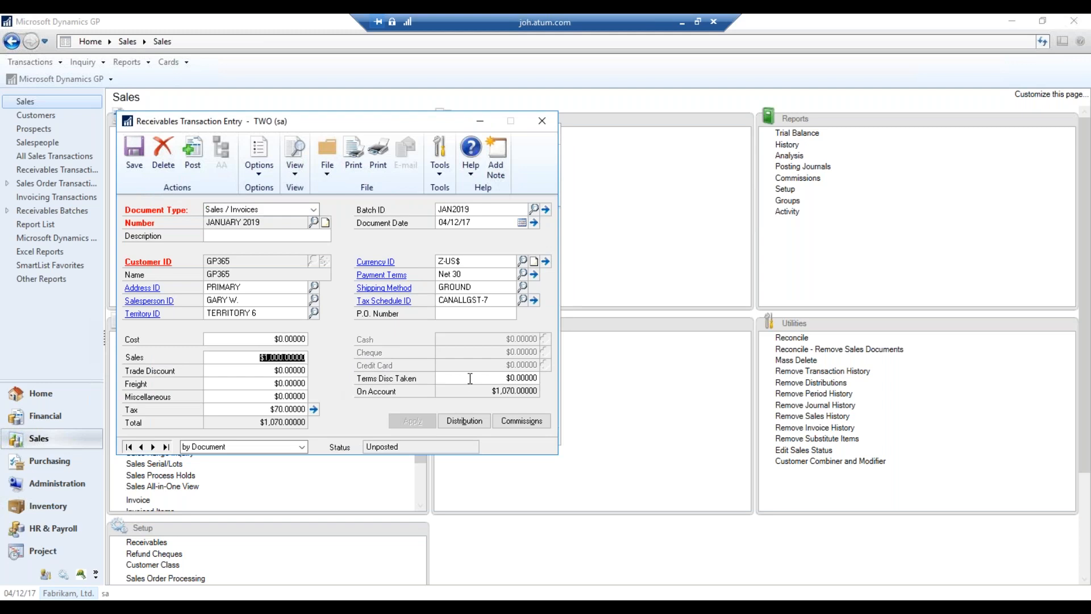
Replace the invoice's distributions with the default entries
{"action": "left_click", "coordinate": [477, 420]}
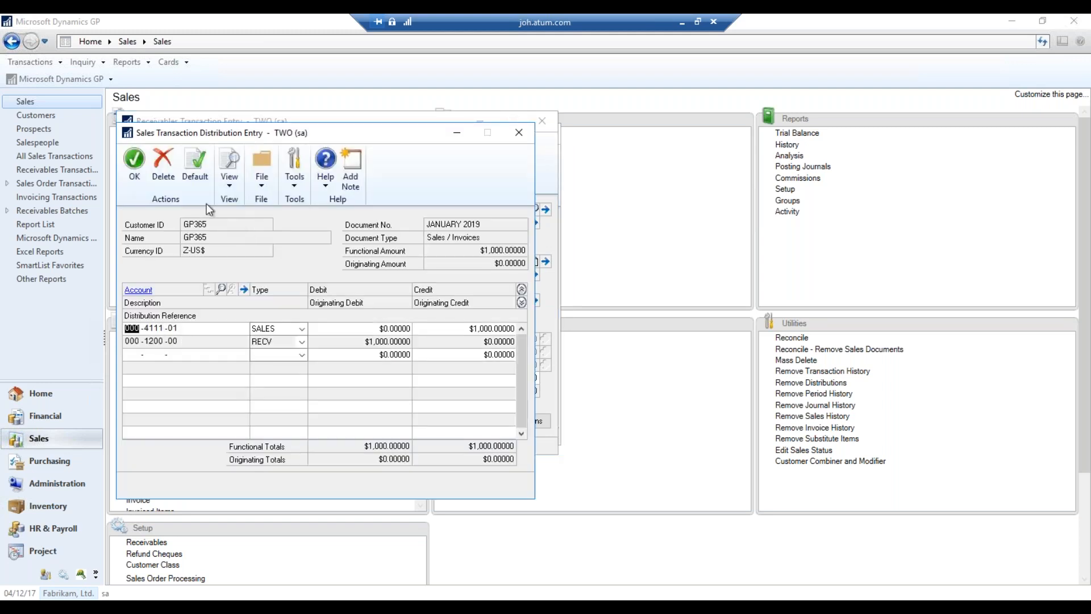
{"action": "left_click", "coordinate": [201, 176]}
{"action": "left_click", "coordinate": [519, 354]}
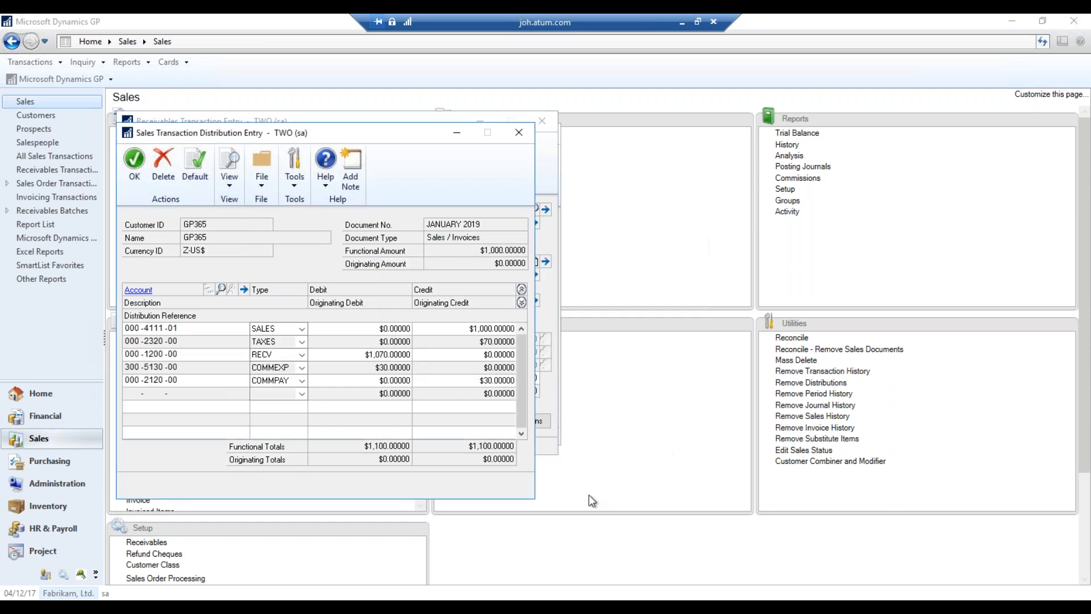
Delete the TAXES, COMMEXP and COMMPAY distribution rows
{"action": "left_click", "coordinate": [486, 342]}
{"action": "right_click", "coordinate": [486, 342]}
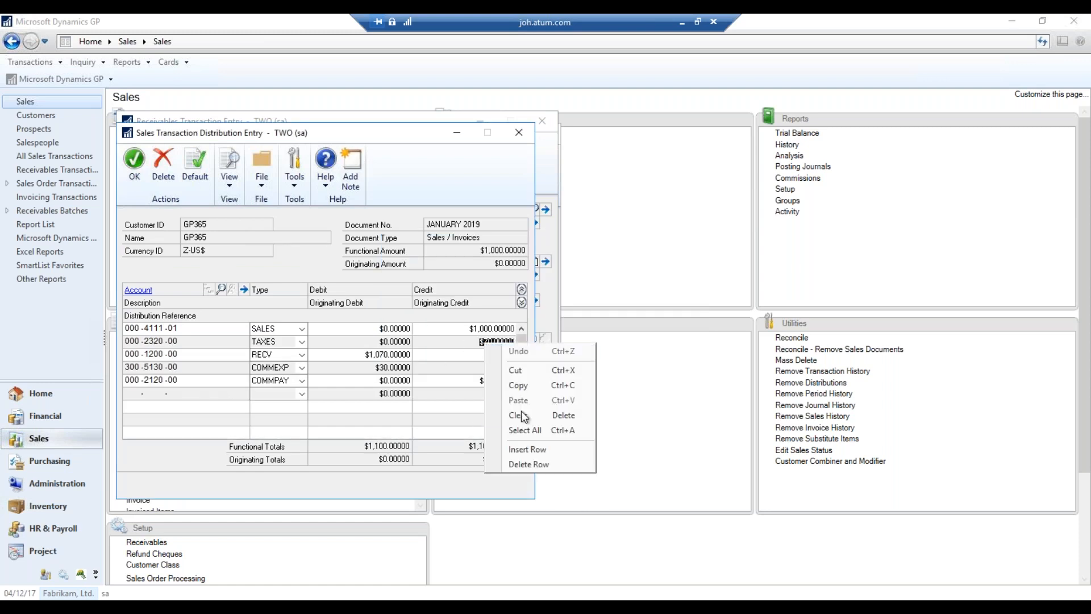
{"action": "left_click", "coordinate": [529, 465]}
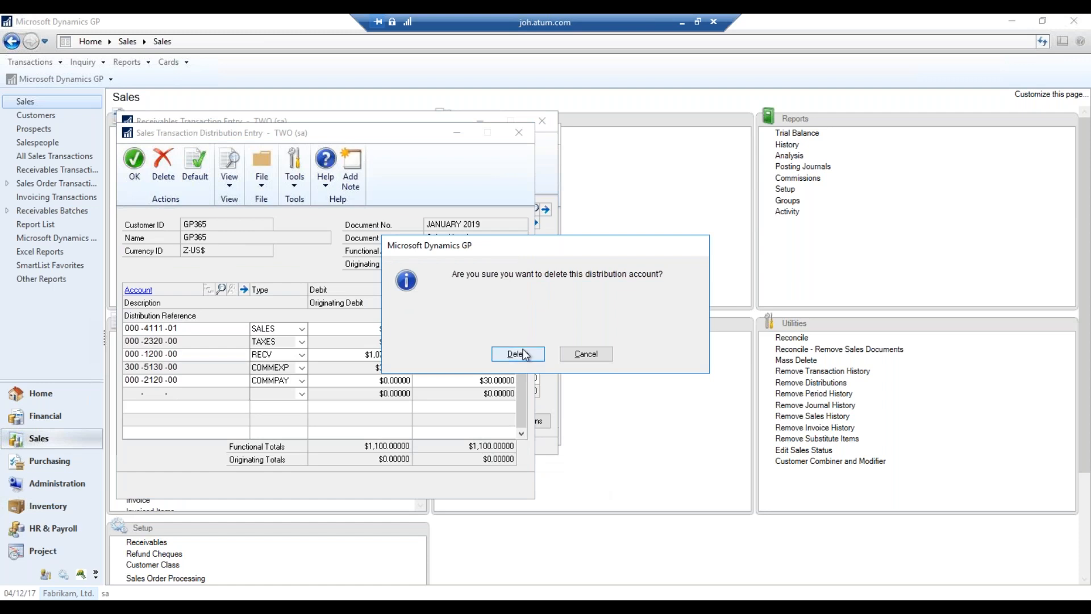
{"action": "left_click", "coordinate": [523, 352]}
{"action": "left_click", "coordinate": [459, 355]}
{"action": "right_click", "coordinate": [458, 356]}
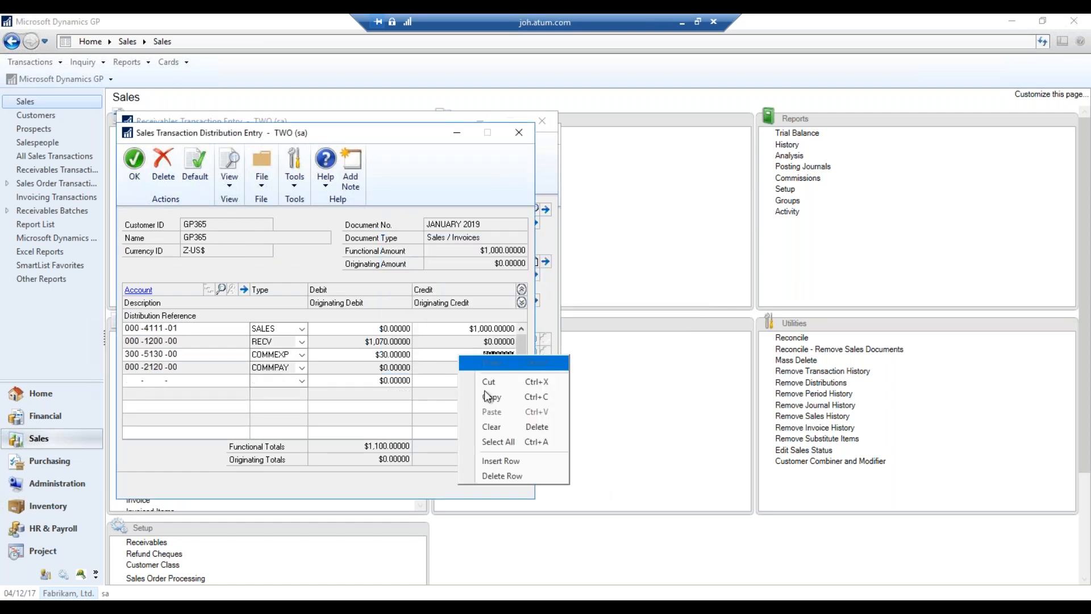
{"action": "left_click", "coordinate": [515, 474]}
{"action": "left_click", "coordinate": [510, 357]}
{"action": "left_click", "coordinate": [459, 355]}
{"action": "right_click", "coordinate": [458, 355]}
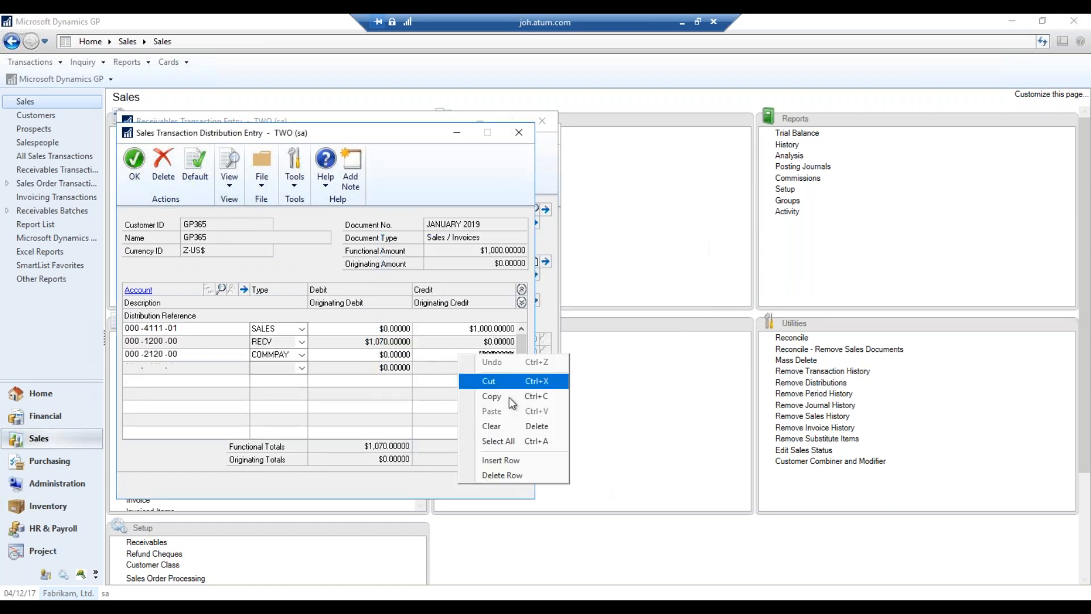
{"action": "left_click", "coordinate": [510, 476]}
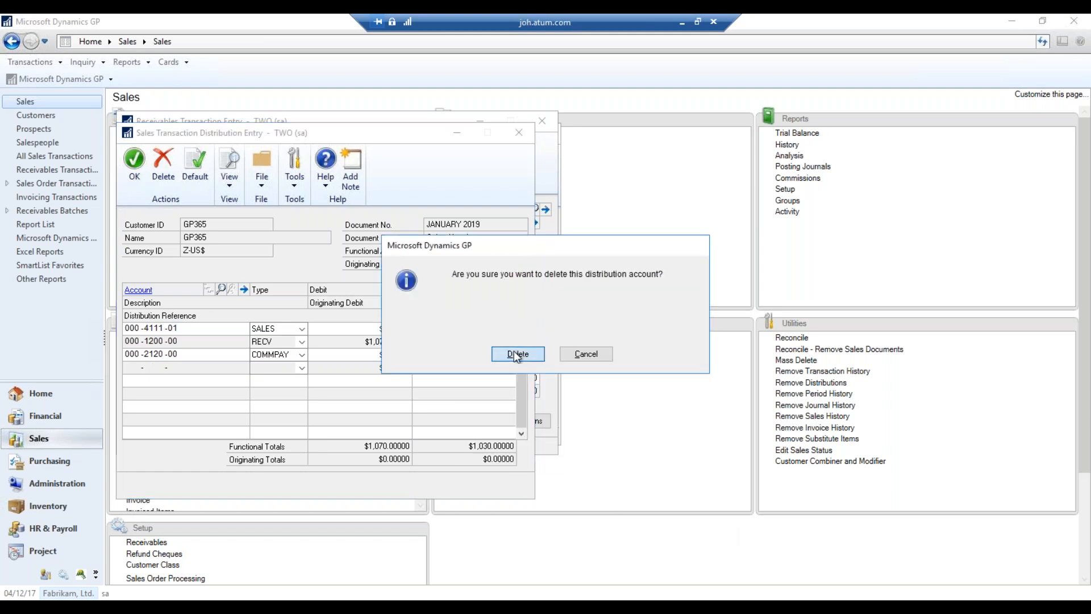
{"action": "left_click", "coordinate": [514, 354]}
Set the RECV debit to 1,000 and accept the distributions
{"action": "left_click", "coordinate": [379, 345]}
{"action": "type", "text": "1000"}
{"action": "key", "text": "Tab"}
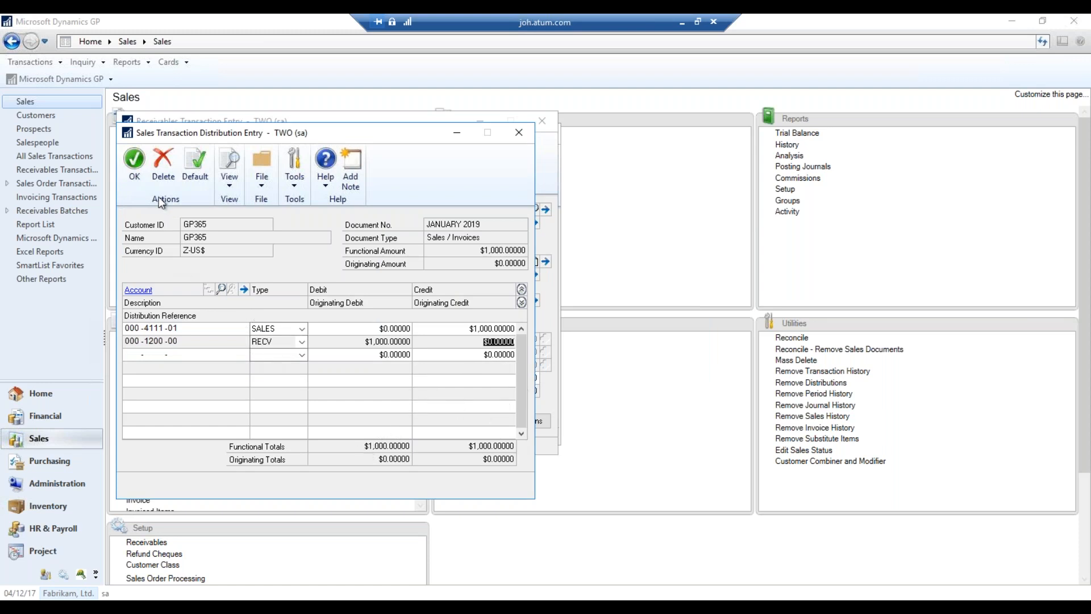
{"action": "left_click", "coordinate": [135, 181]}
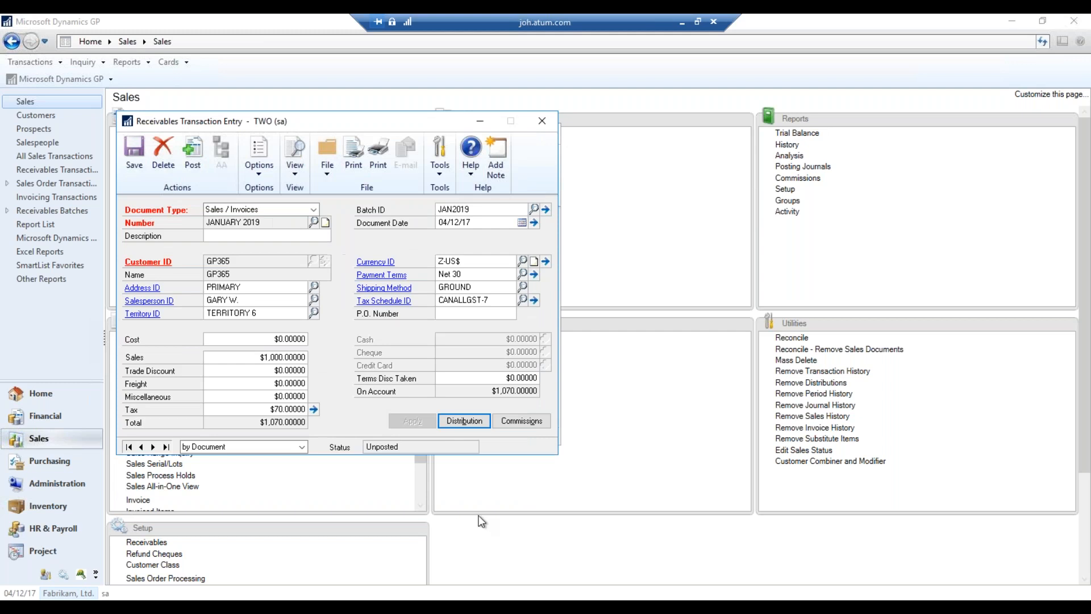
Save the invoice to batch JAN2019 after direct posting is refused, then check the batch
{"action": "left_click", "coordinate": [193, 159]}
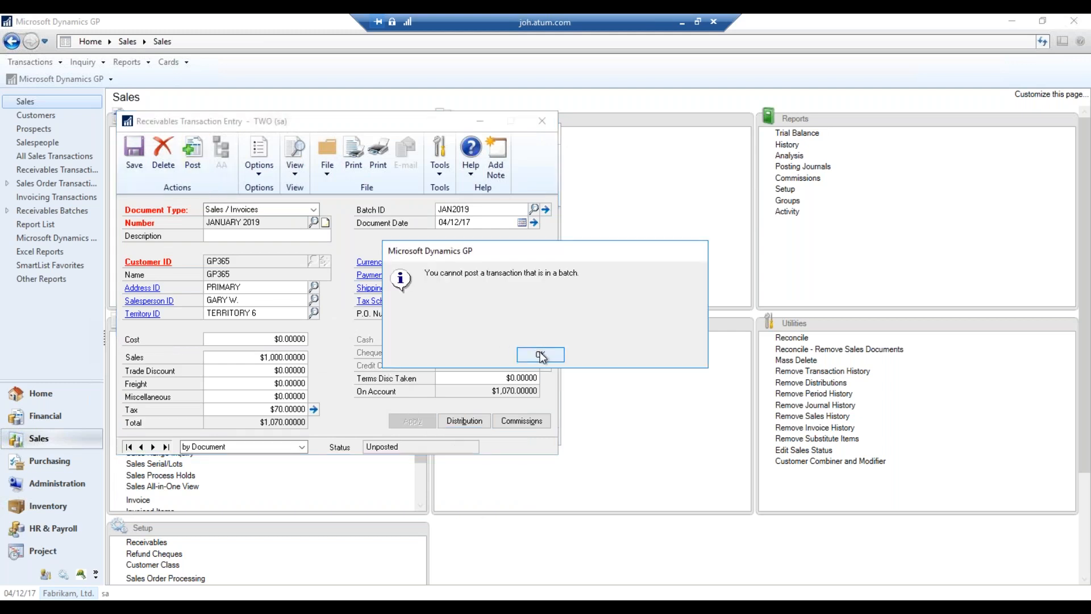
{"action": "left_click", "coordinate": [541, 356]}
{"action": "left_click", "coordinate": [134, 154]}
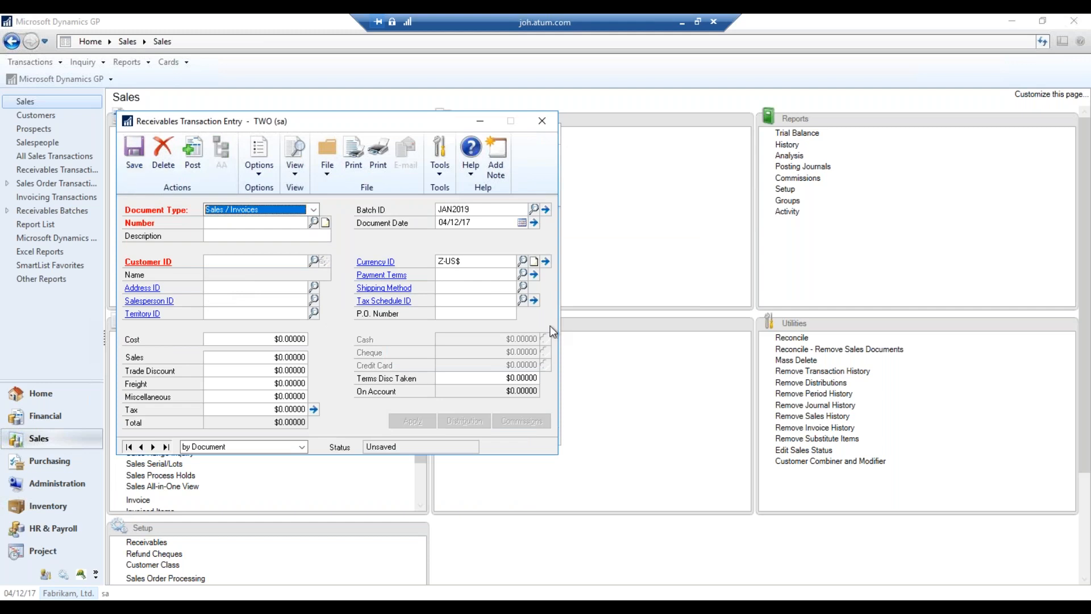
{"action": "left_click", "coordinate": [546, 209]}
{"action": "left_click", "coordinate": [542, 120]}
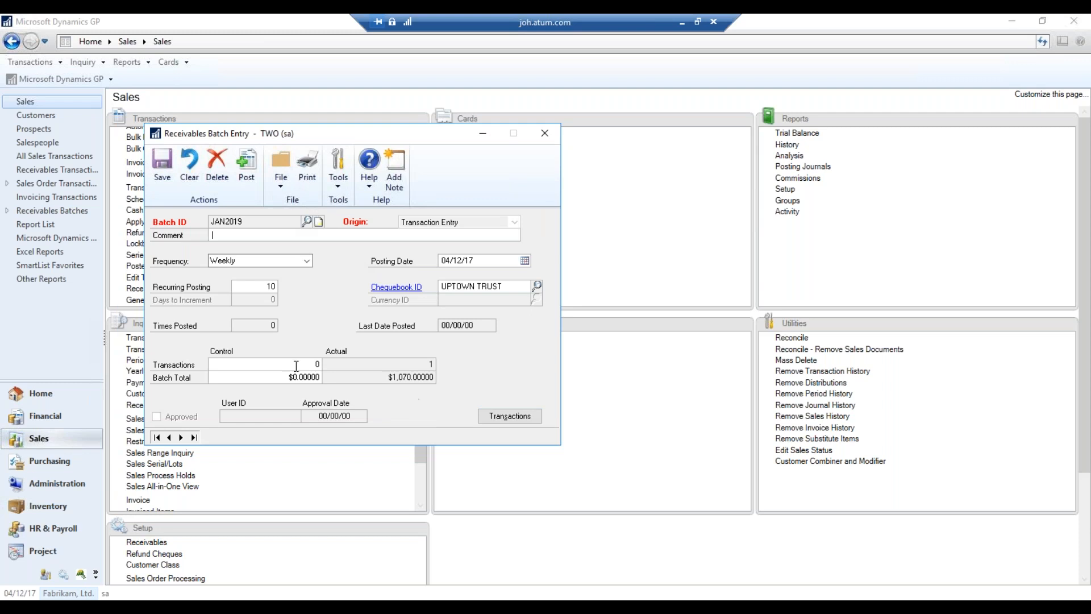
{"action": "left_click", "coordinate": [544, 133]}
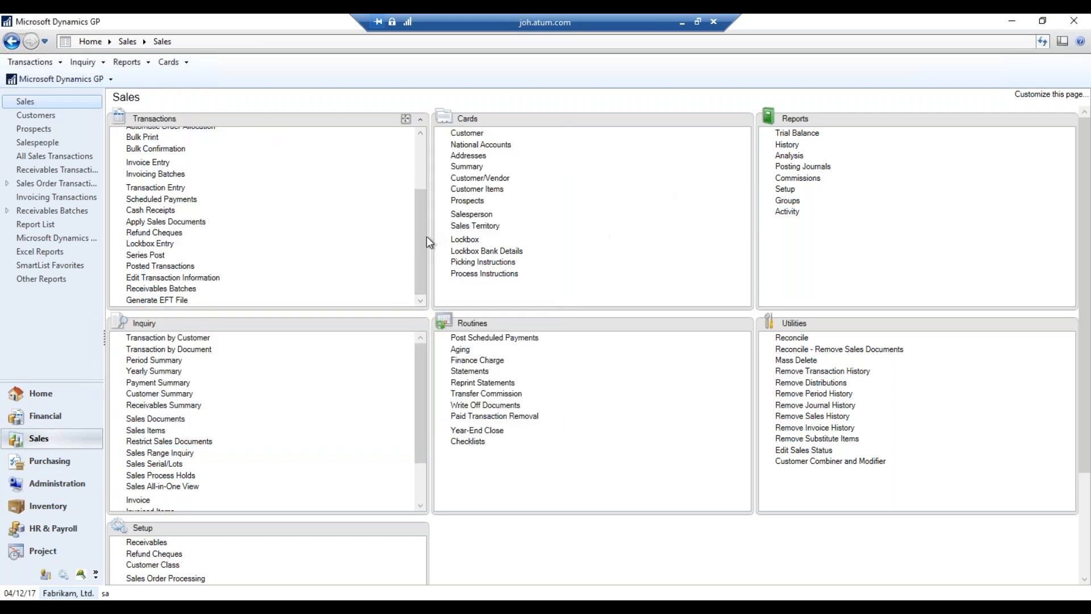
Open the JANUARY 2019 invoice from batch JAN2019's transactions
{"action": "left_click", "coordinate": [179, 290]}
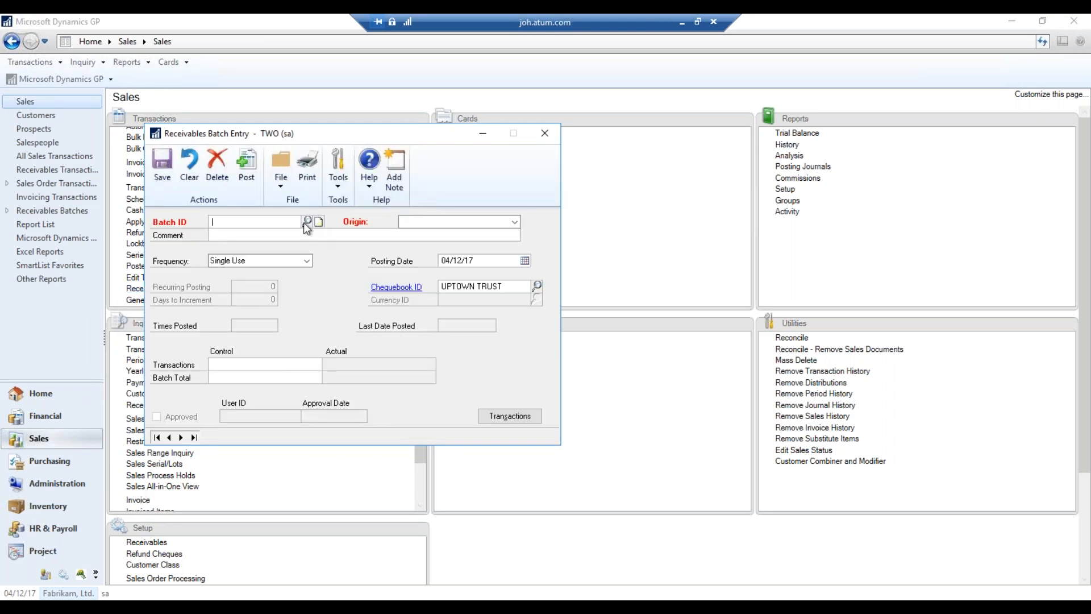
{"action": "left_click", "coordinate": [307, 221]}
{"action": "double_click", "coordinate": [282, 352]}
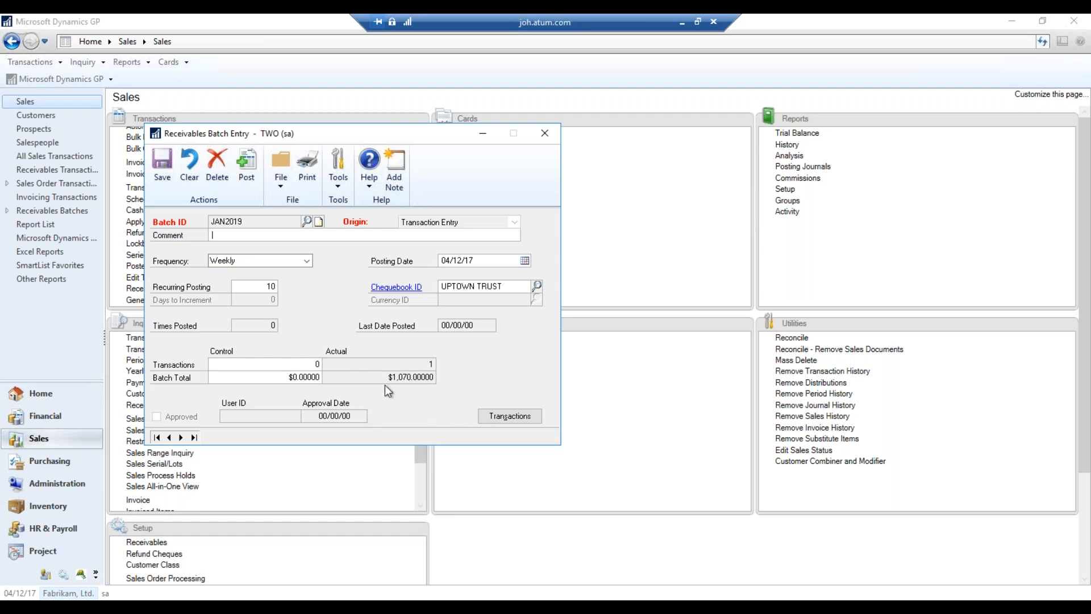
{"action": "left_click", "coordinate": [510, 417]}
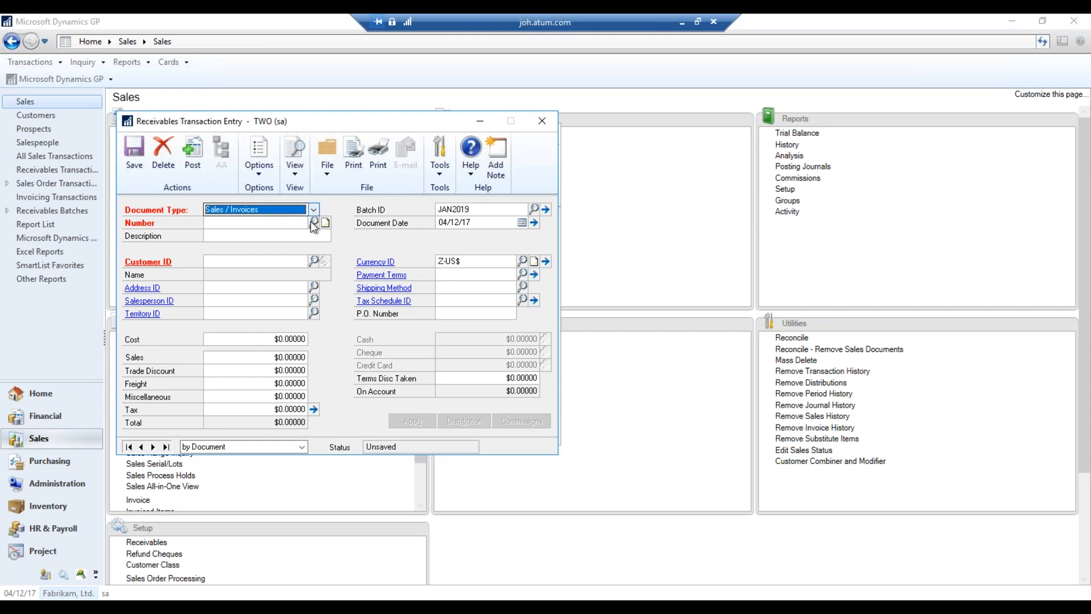
{"action": "left_click", "coordinate": [313, 222]}
{"action": "left_click", "coordinate": [318, 309]}
{"action": "double_click", "coordinate": [333, 286]}
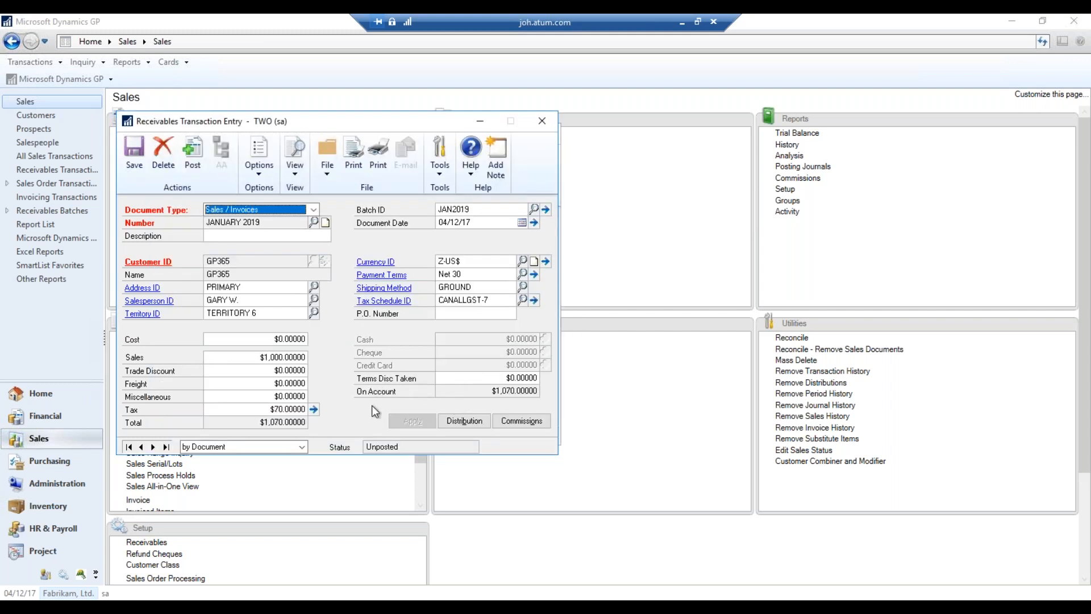
Zero the $70 invoice tax and its tax detail, accept distributions, and save the invoice
{"action": "double_click", "coordinate": [293, 411]}
{"action": "type", "text": "0"}
{"action": "key", "text": "Tab"}
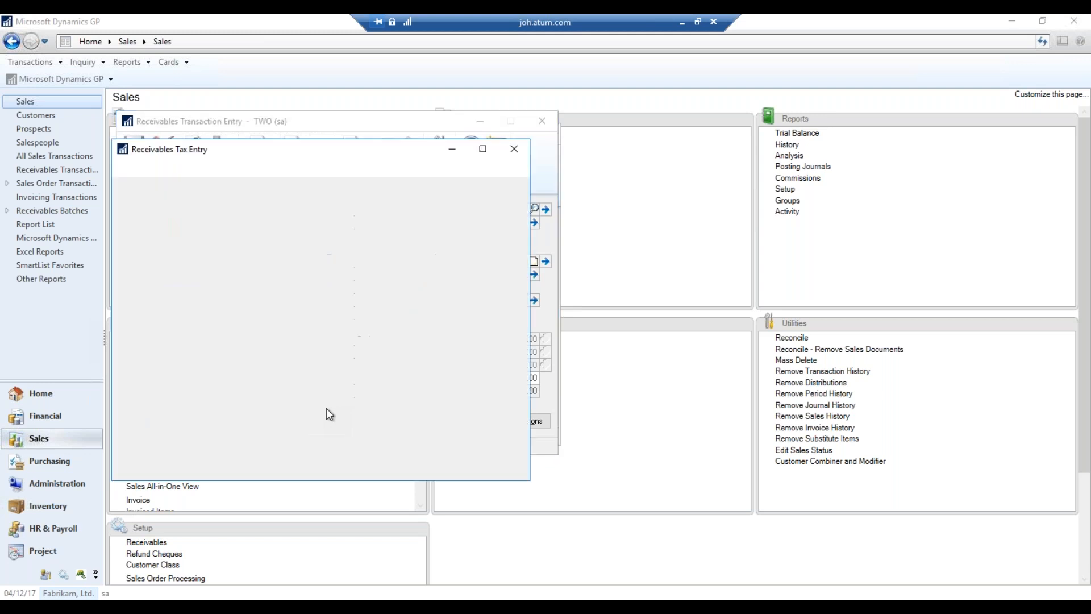
{"action": "left_click", "coordinate": [503, 322]}
{"action": "key", "text": "Tab"}
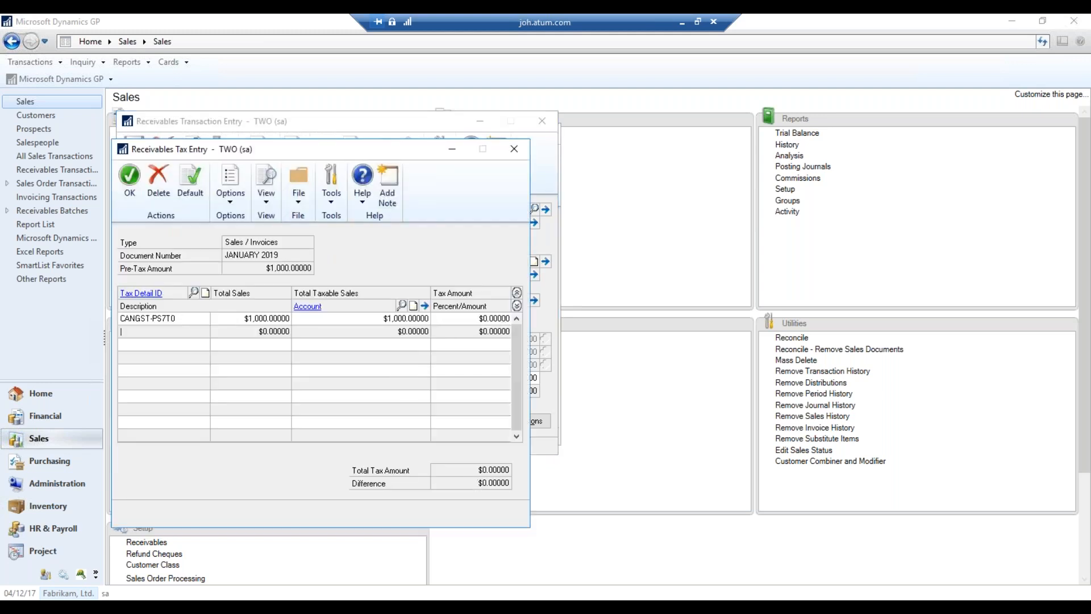
{"action": "left_click", "coordinate": [129, 180]}
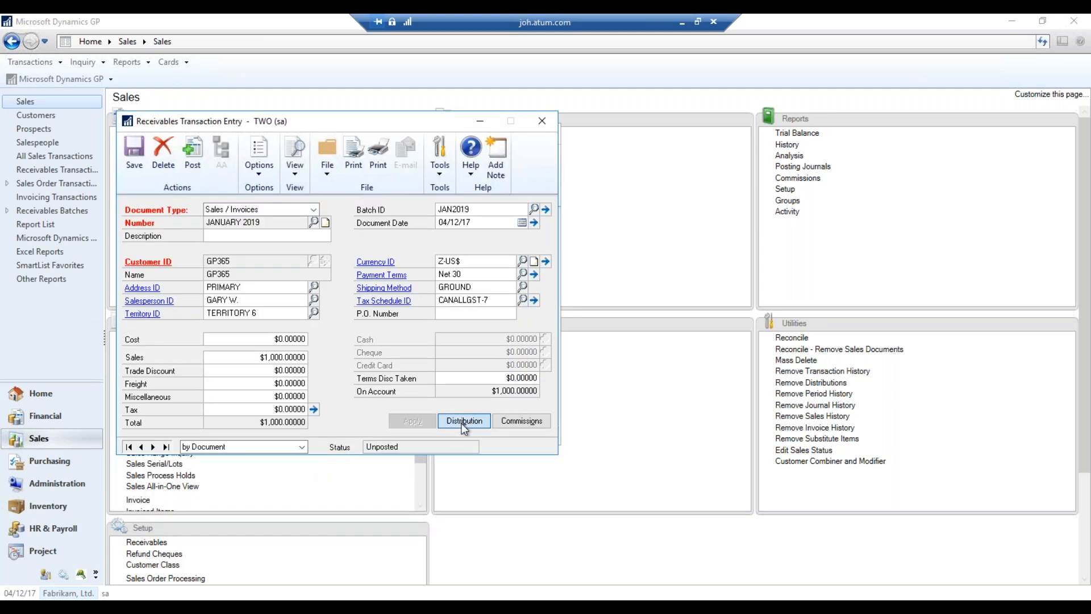
{"action": "left_click", "coordinate": [464, 421]}
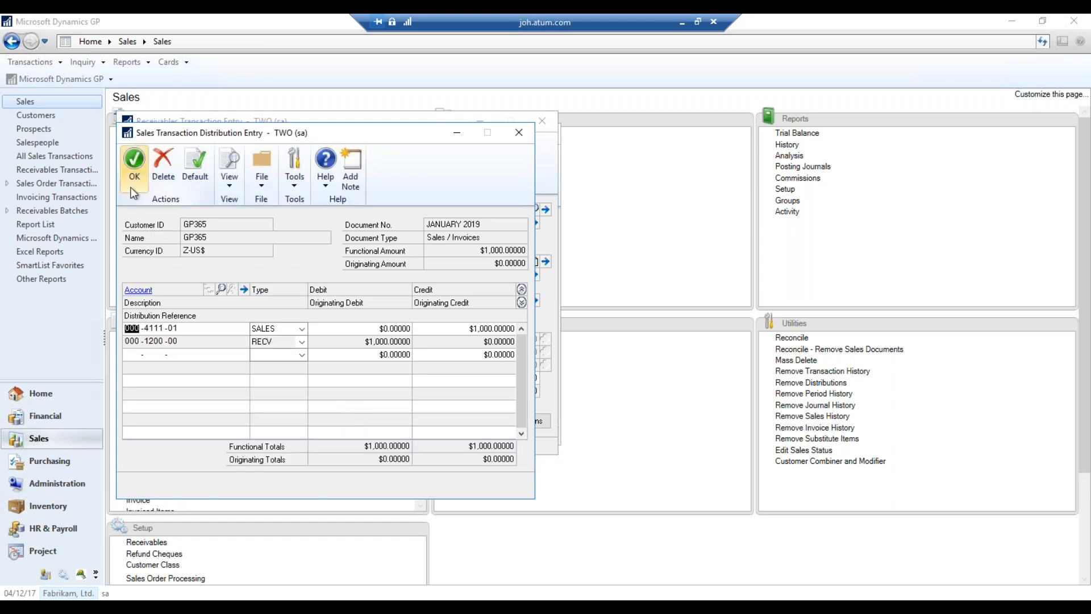
{"action": "left_click", "coordinate": [136, 189]}
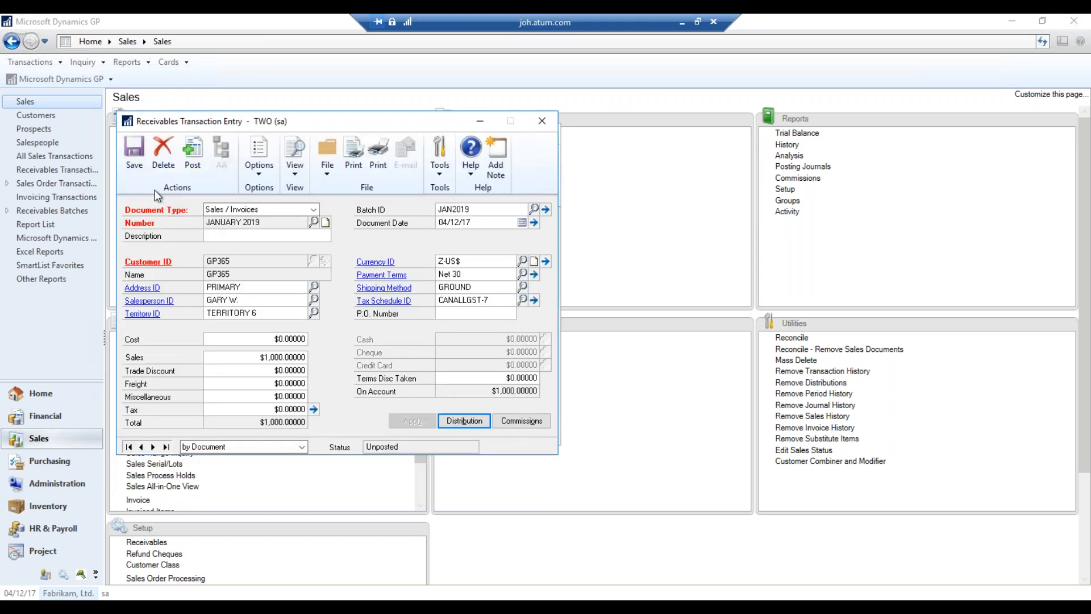
{"action": "left_click", "coordinate": [134, 152]}
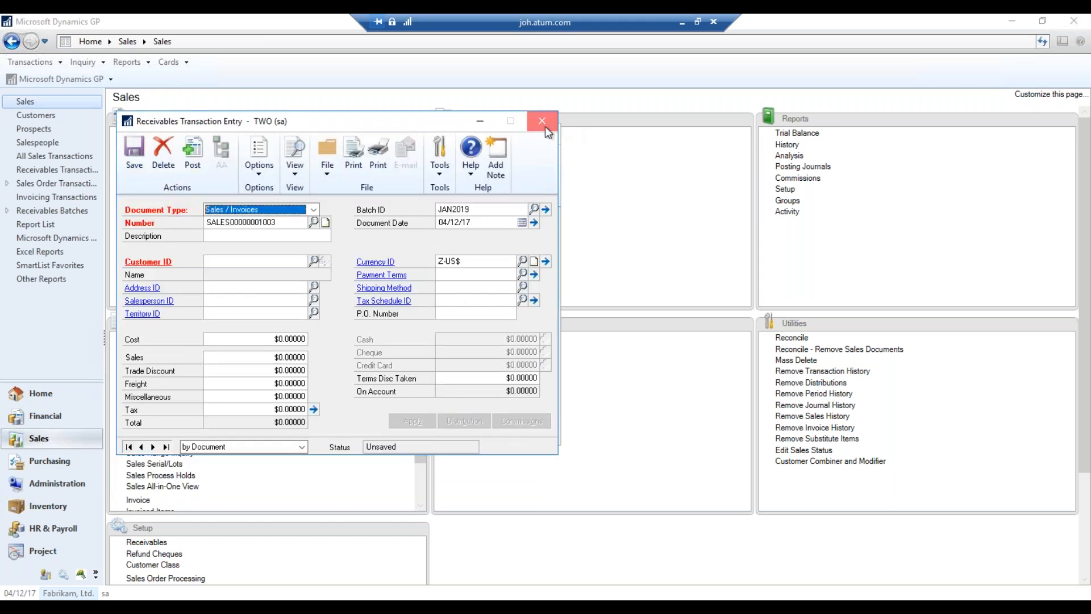
{"action": "left_click", "coordinate": [552, 125]}
{"action": "left_click", "coordinate": [549, 132]}
{"action": "left_click", "coordinate": [179, 290]}
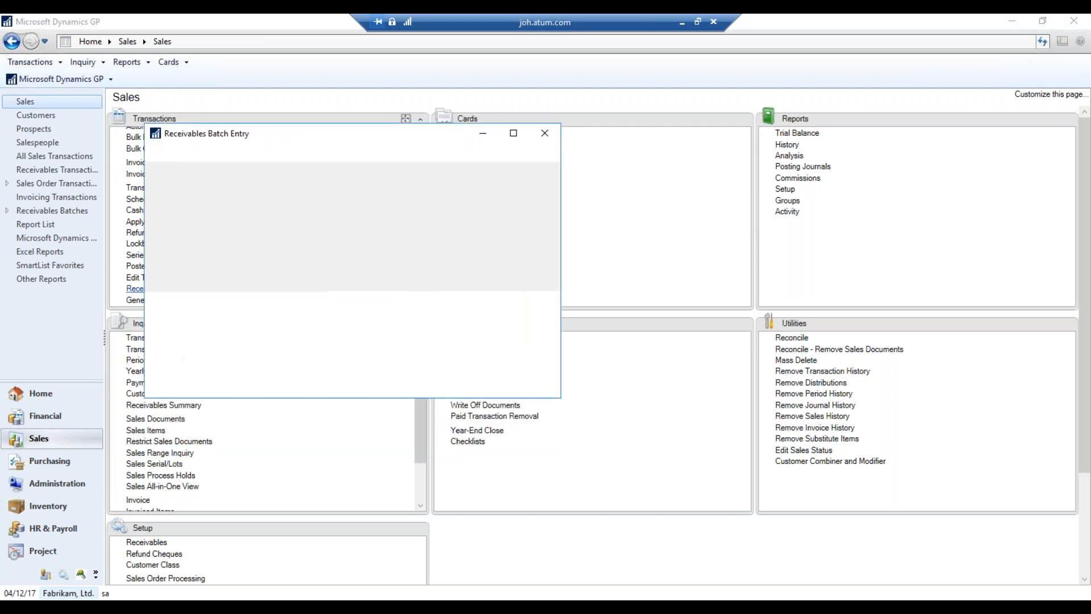
{"action": "left_click", "coordinate": [305, 223]}
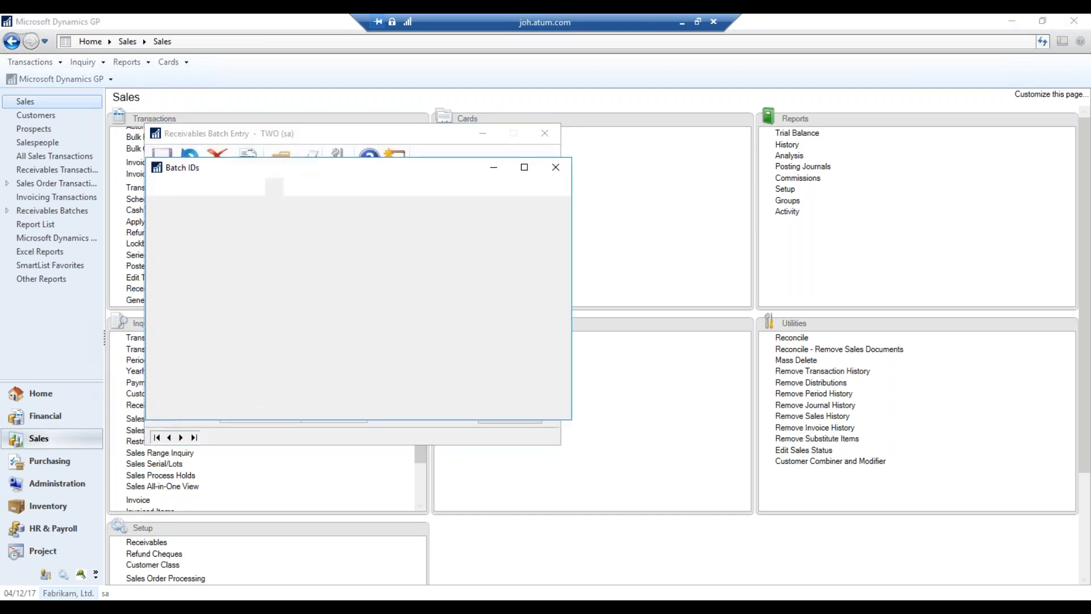
{"action": "double_click", "coordinate": [312, 349]}
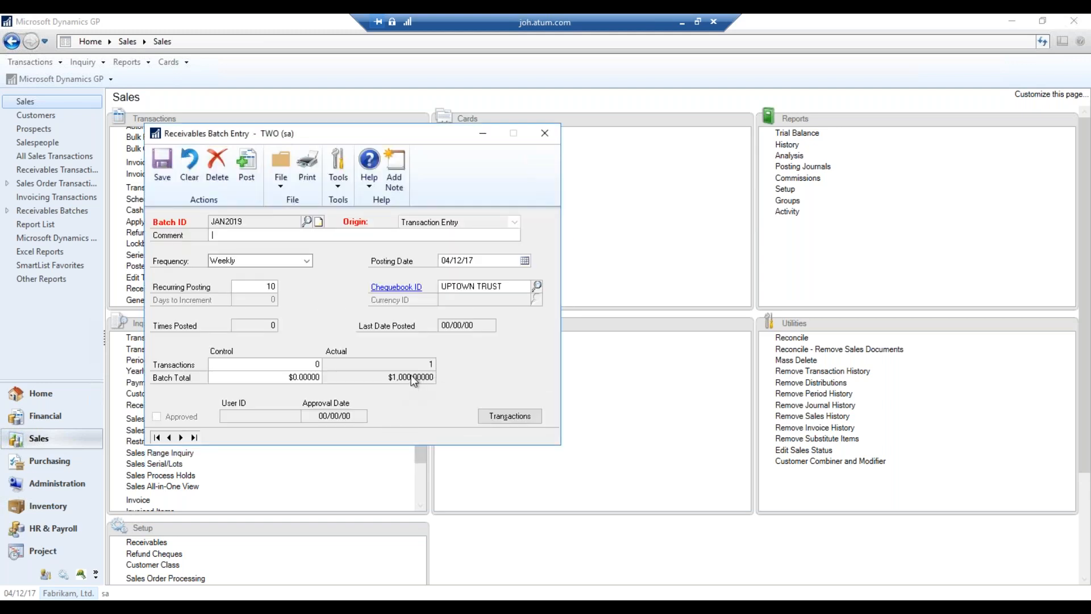
{"action": "left_click", "coordinate": [255, 176]}
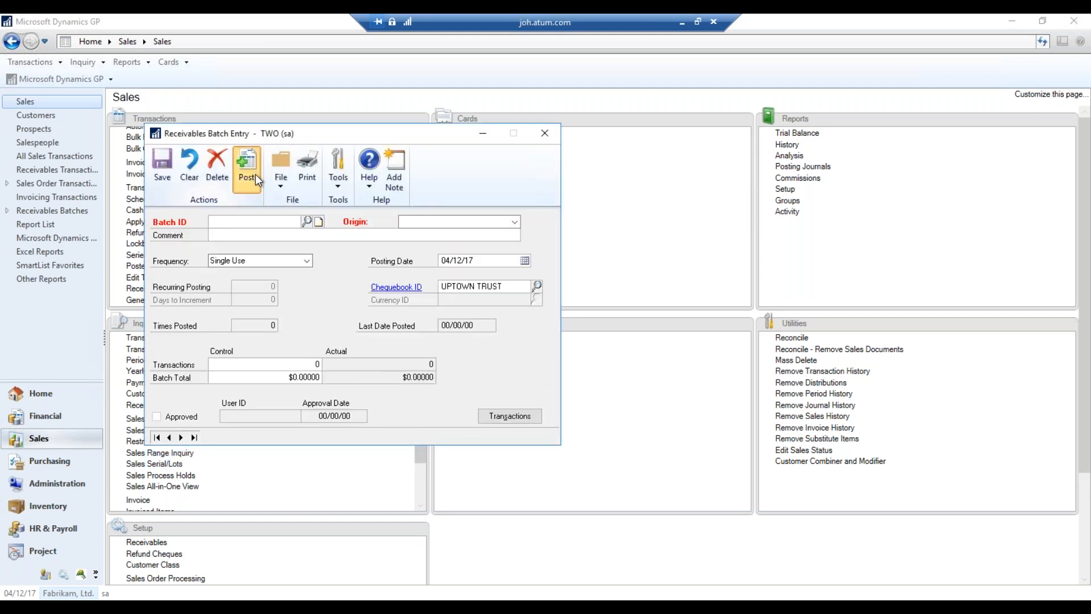
{"action": "left_click", "coordinate": [426, 314]}
{"action": "left_click", "coordinate": [599, 421]}
{"action": "left_click", "coordinate": [656, 423]}
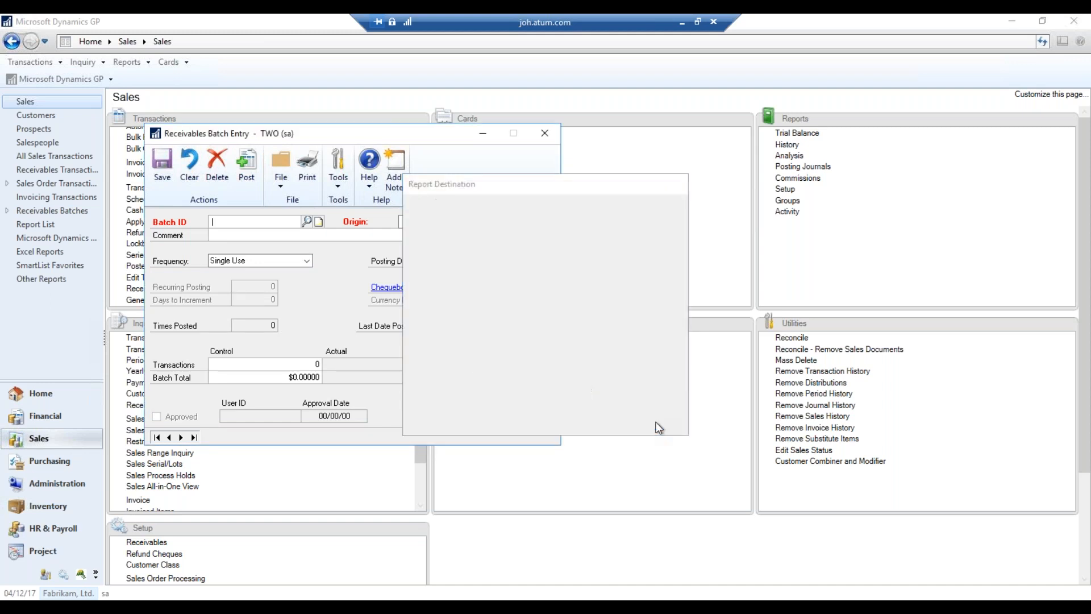
{"action": "left_click", "coordinate": [656, 422]}
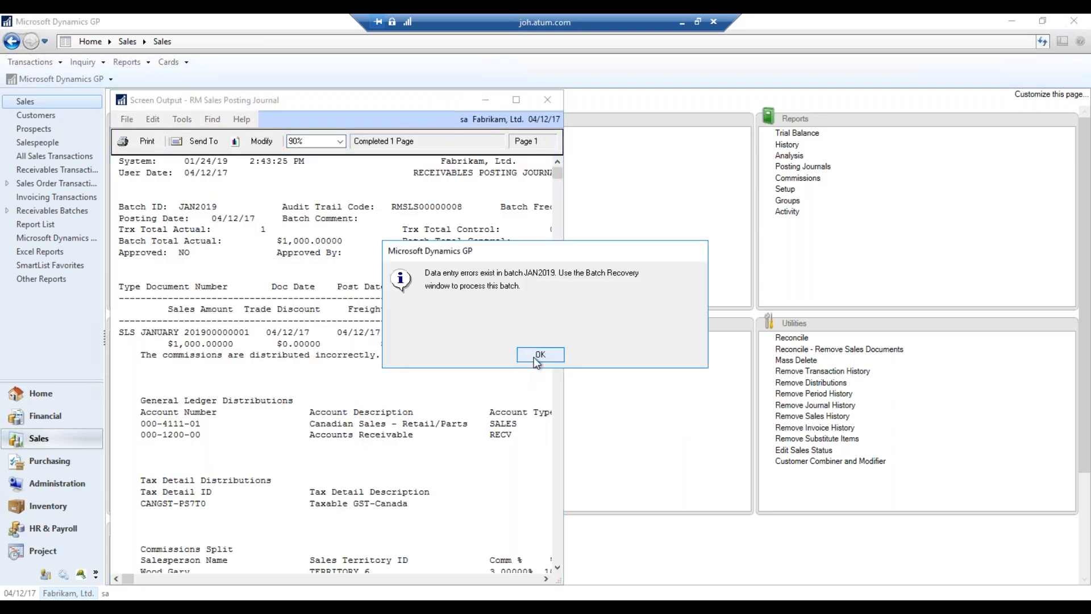
{"action": "left_click", "coordinate": [541, 355]}
{"action": "scroll", "coordinate": [338, 341], "scroll_direction": "down", "scroll_amount": 6}
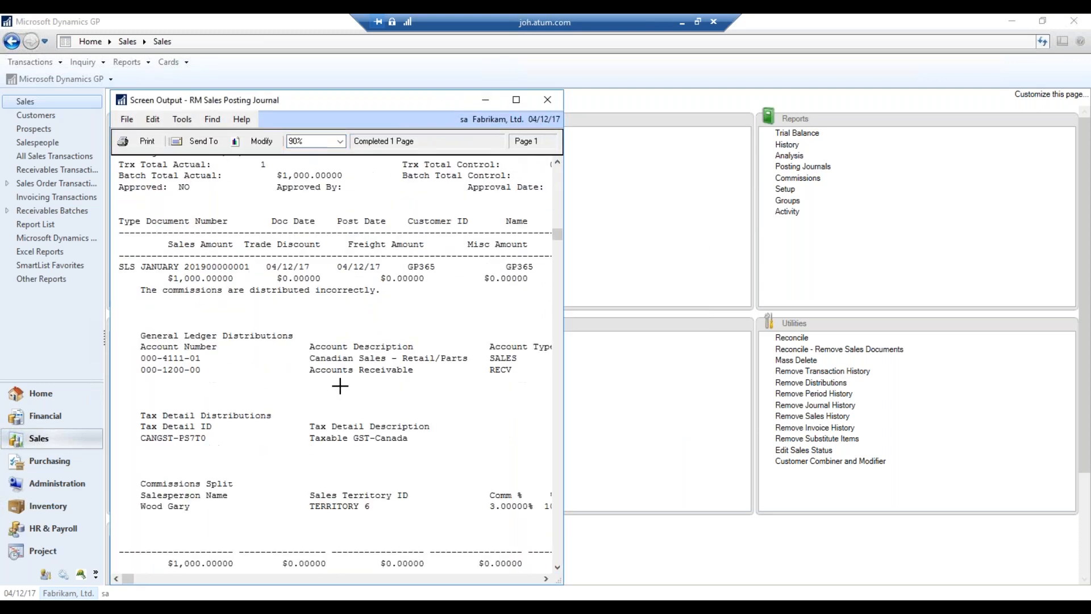
{"action": "scroll", "coordinate": [398, 369], "scroll_direction": "up", "scroll_amount": 2}
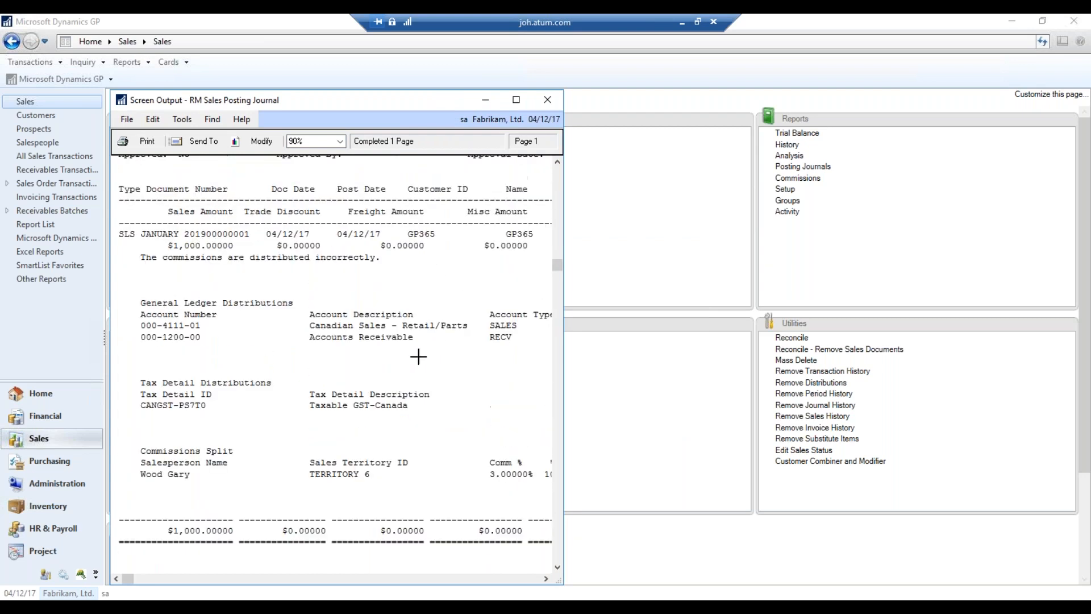
{"action": "left_click", "coordinate": [547, 101]}
{"action": "left_click", "coordinate": [543, 134]}
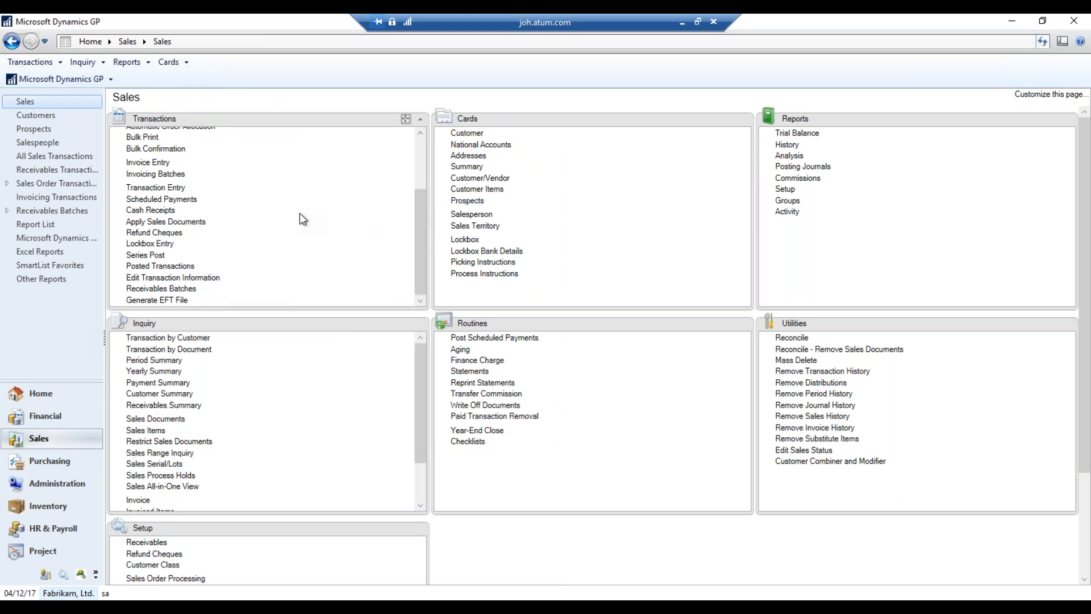
Start a cash receipt and pick the customer from the lookup sorted by customer name
{"action": "left_click", "coordinate": [153, 211]}
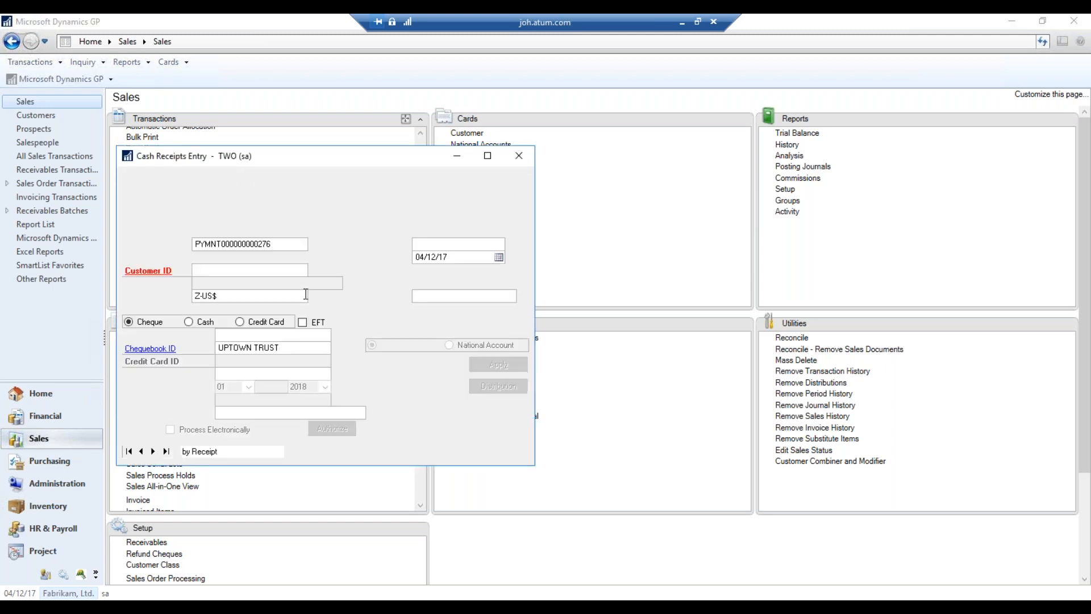
{"action": "key", "text": "Tab"}
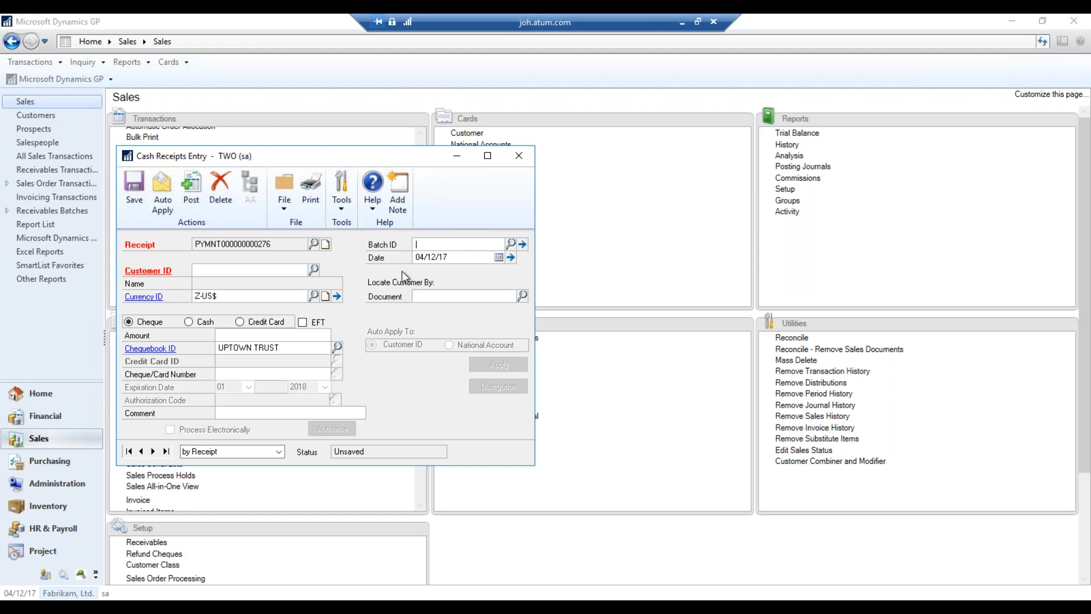
{"action": "key", "text": "Tab"}
{"action": "key", "text": "Tab"}
{"action": "left_click", "coordinate": [313, 270]}
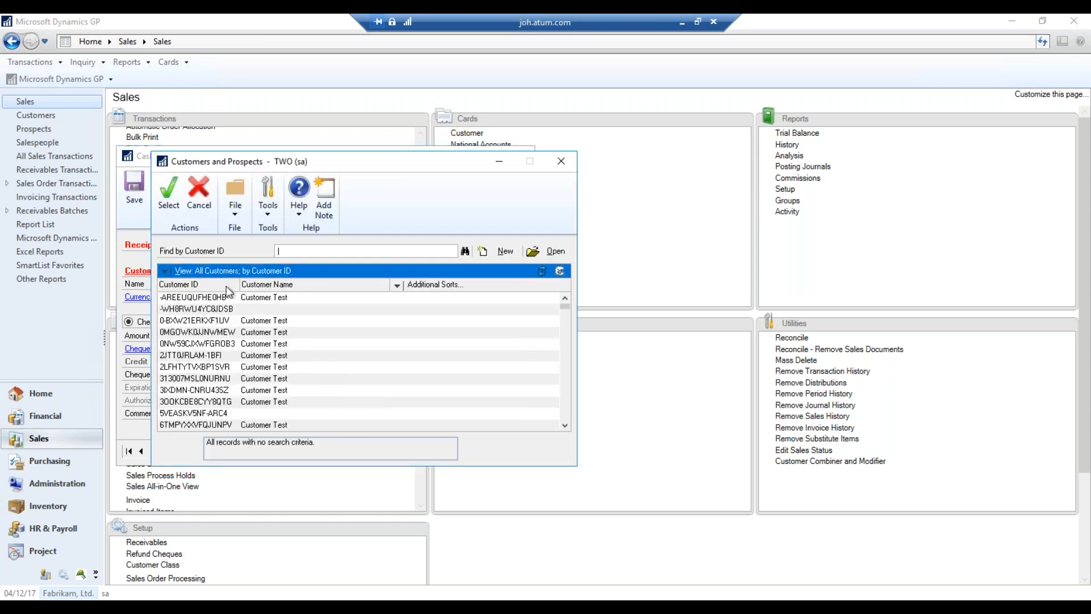
{"action": "left_click", "coordinate": [278, 285]}
{"action": "left_click", "coordinate": [294, 344]}
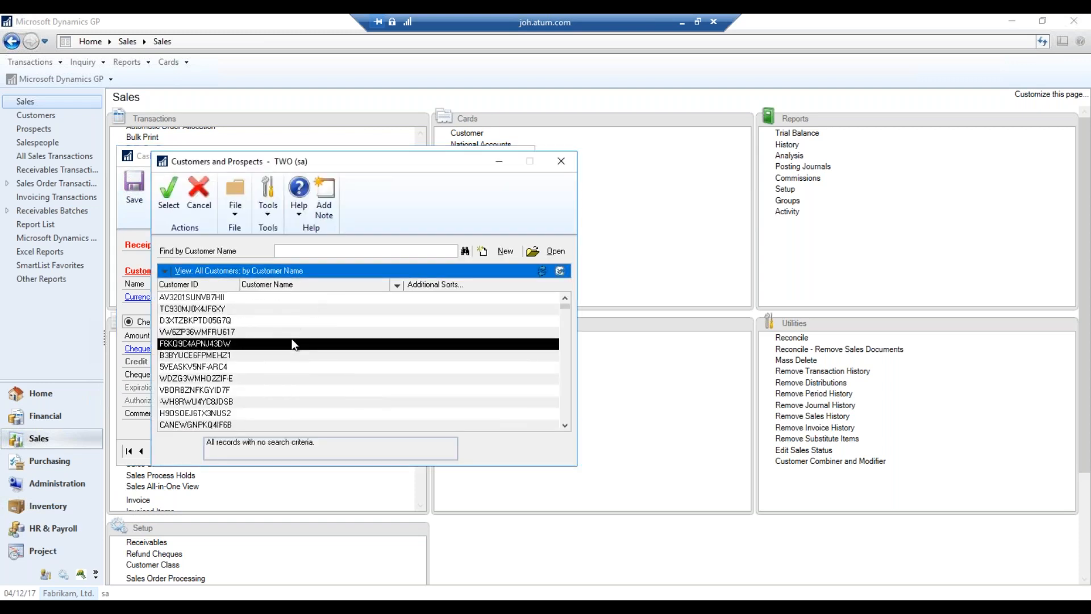
{"action": "scroll", "coordinate": [294, 344], "scroll_direction": "down", "scroll_amount": 5}
{"action": "scroll", "coordinate": [344, 371], "scroll_direction": "up", "scroll_amount": 3}
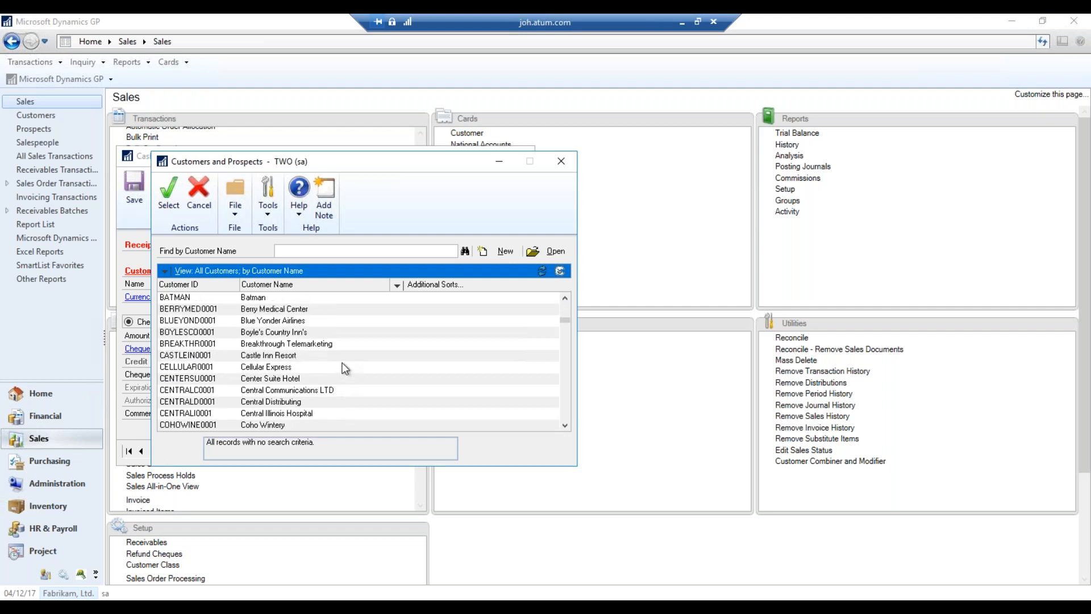
{"action": "double_click", "coordinate": [285, 336]}
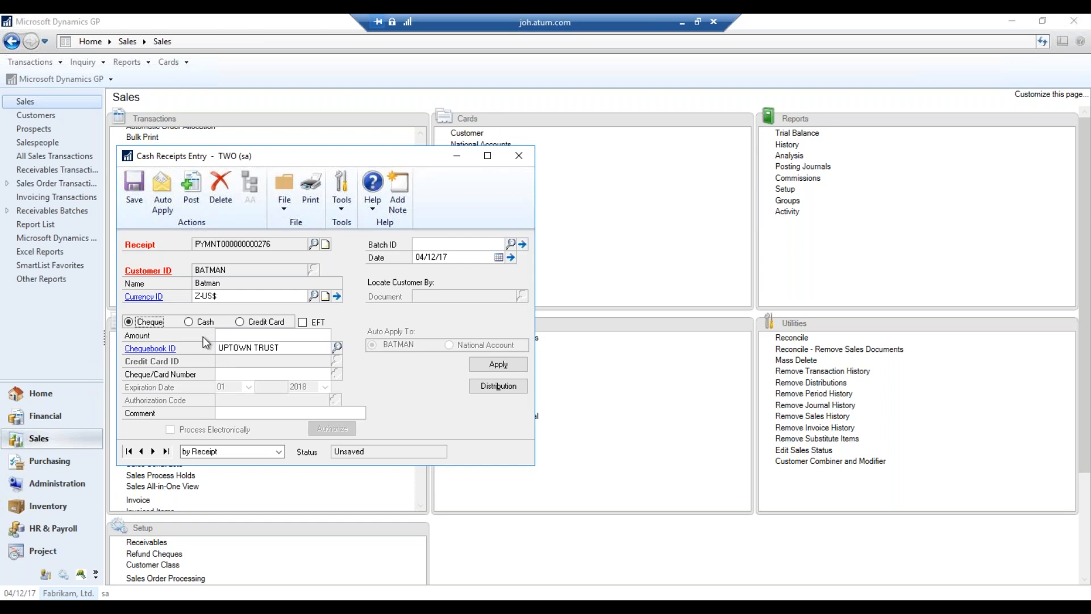
Enter a $100 receipt with cheque number 0100 and comment 'PMT for Invoice'
{"action": "left_click", "coordinate": [283, 336]}
{"action": "type", "text": "100"}
{"action": "key", "text": "Tab"}
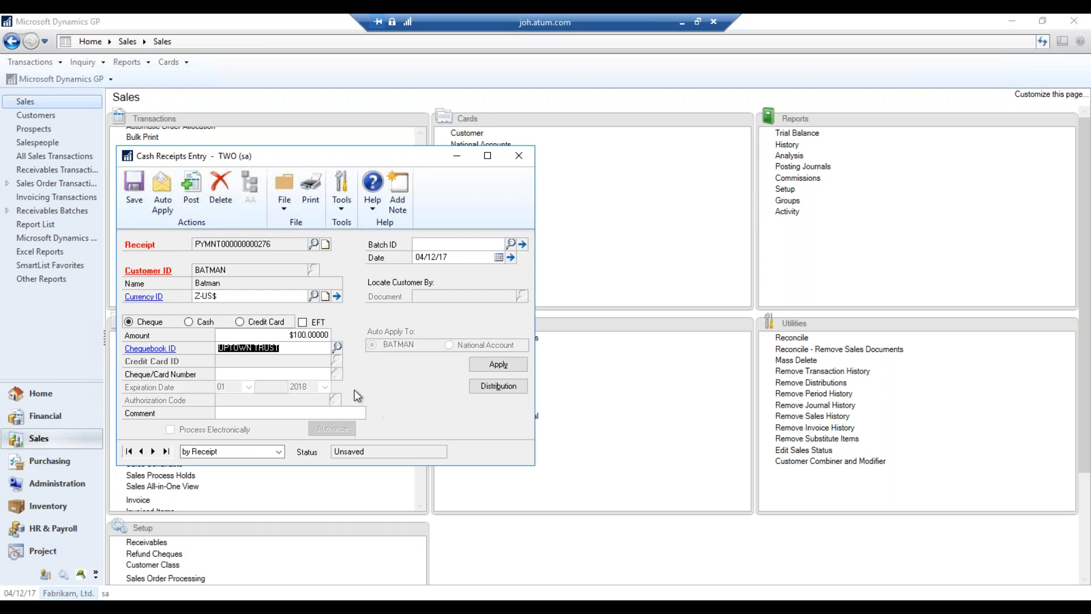
{"action": "key", "text": "Tab"}
{"action": "type", "text": "0100"}
{"action": "left_click", "coordinate": [323, 409]}
{"action": "type", "text": "PMT for Jn"}
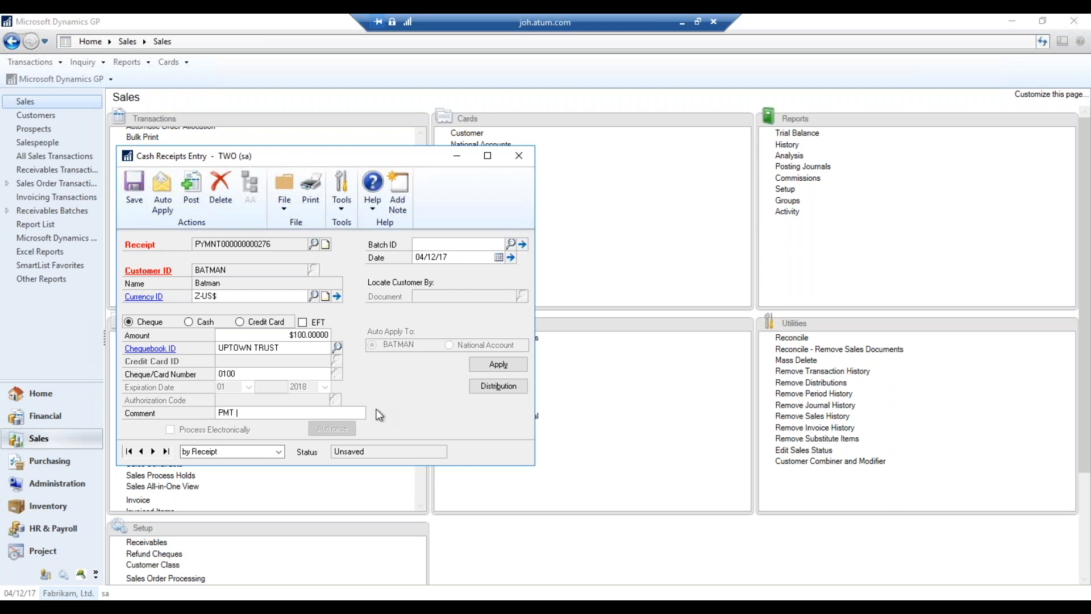
{"action": "key", "text": "BackSpace"}
{"action": "key", "text": "BackSpace"}
{"action": "type", "text": "Invoice"}
{"action": "left_click", "coordinate": [484, 364]}
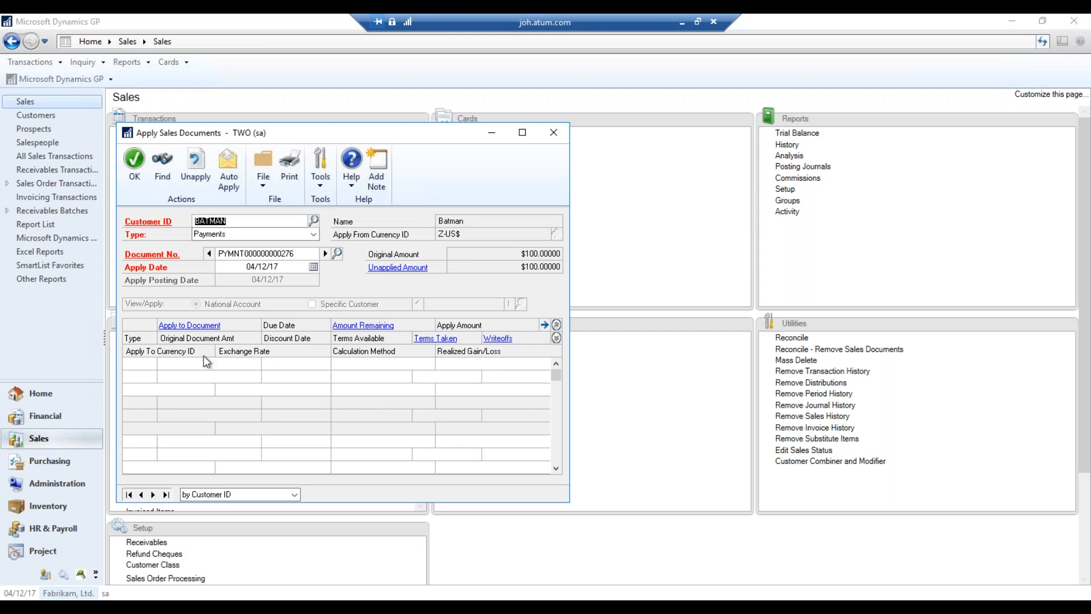
Load Center Suite Hotel from the customer lookup and browse forward through the next customers
{"action": "left_click", "coordinate": [324, 254]}
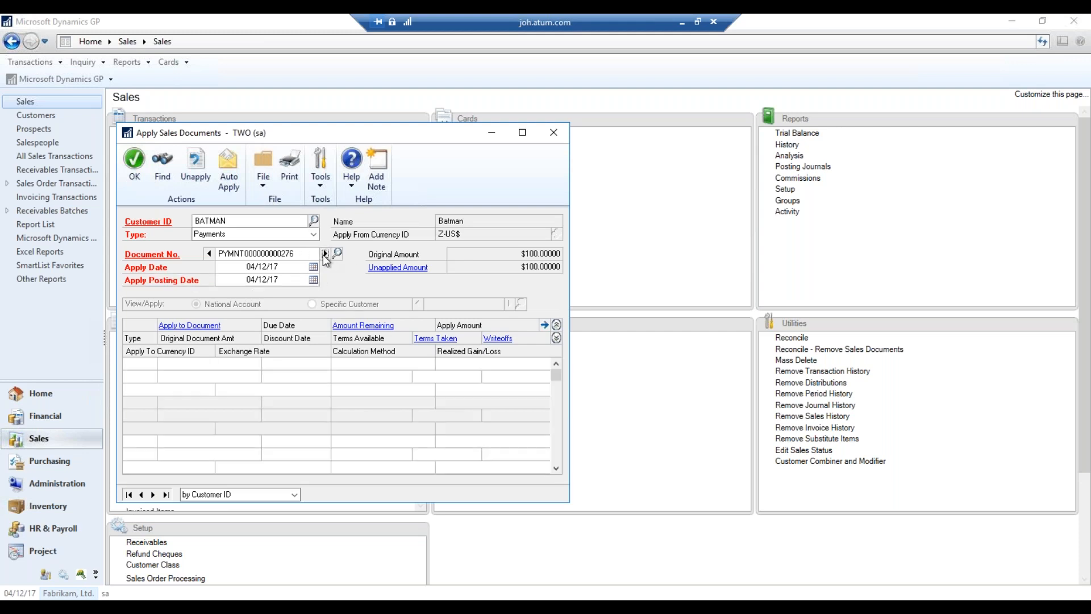
{"action": "left_click", "coordinate": [313, 221]}
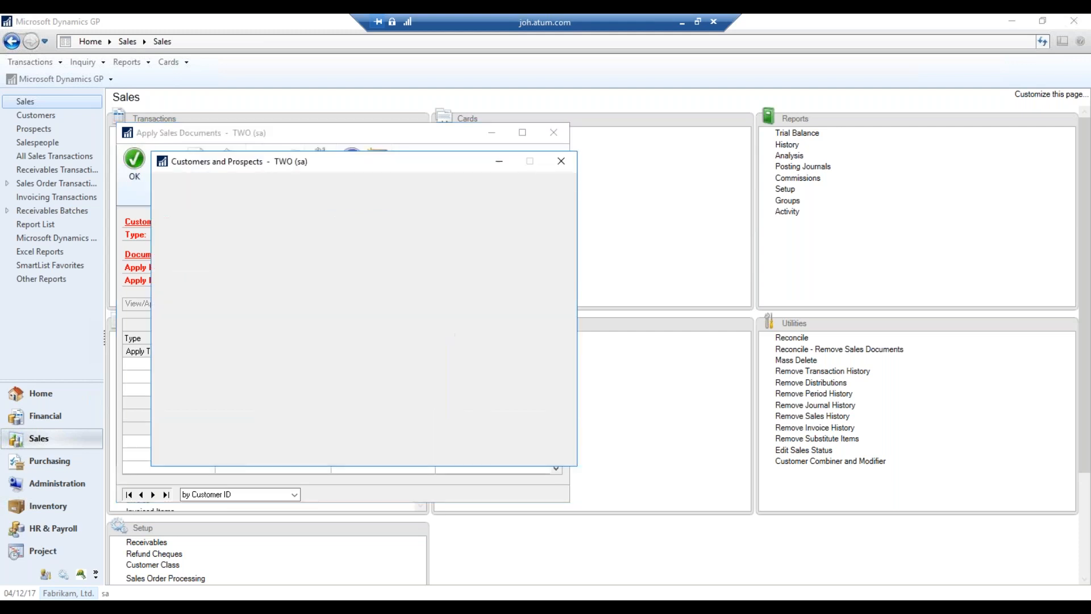
{"action": "left_click", "coordinate": [295, 347]}
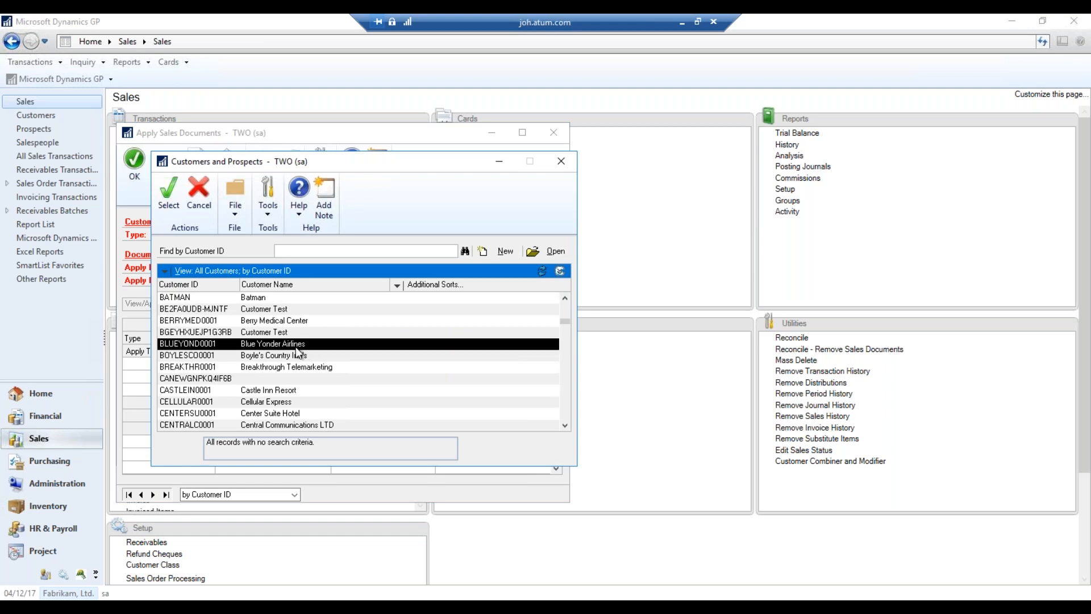
{"action": "double_click", "coordinate": [296, 413]}
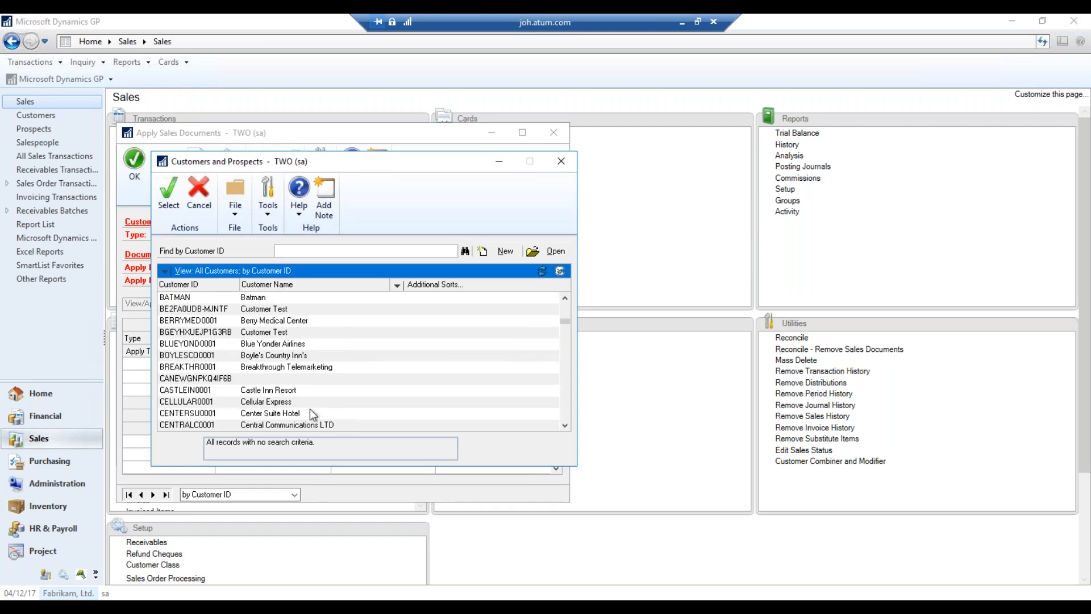
{"action": "left_click", "coordinate": [152, 494]}
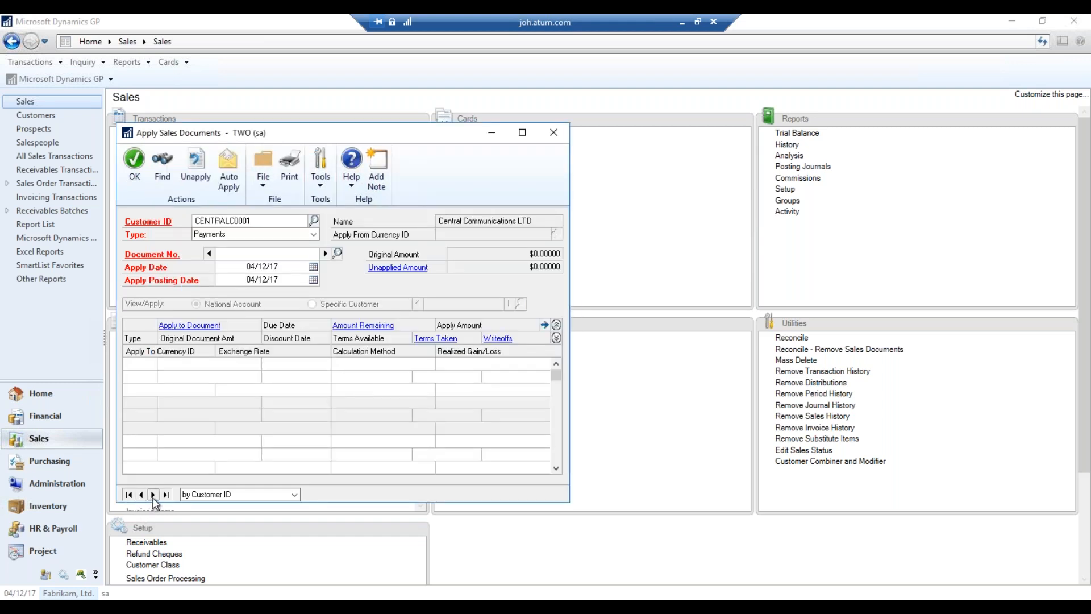
{"action": "left_click", "coordinate": [153, 494]}
{"action": "left_click", "coordinate": [153, 494]}
{"action": "left_click", "coordinate": [153, 495]}
{"action": "left_click", "coordinate": [153, 494]}
{"action": "left_click", "coordinate": [153, 495]}
{"action": "left_click", "coordinate": [153, 494]}
{"action": "left_click", "coordinate": [152, 495]}
{"action": "left_click", "coordinate": [153, 495]}
{"action": "left_click", "coordinate": [153, 494]}
{"action": "left_click", "coordinate": [153, 494]}
Pick another customer from the lookup and step forward through many customer records
{"action": "left_click", "coordinate": [314, 220]}
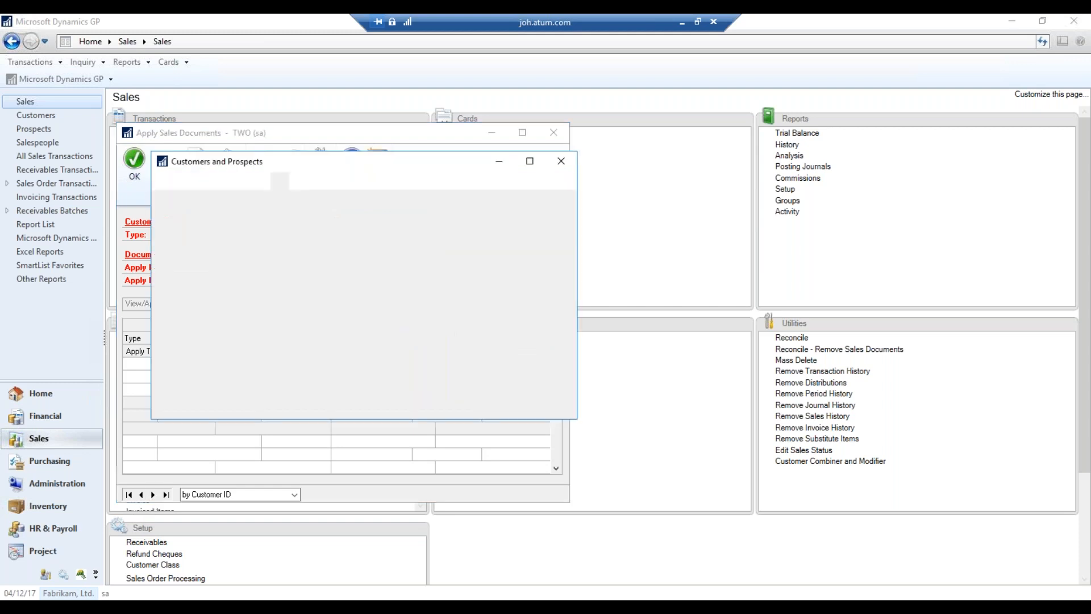
{"action": "left_click", "coordinate": [562, 341]}
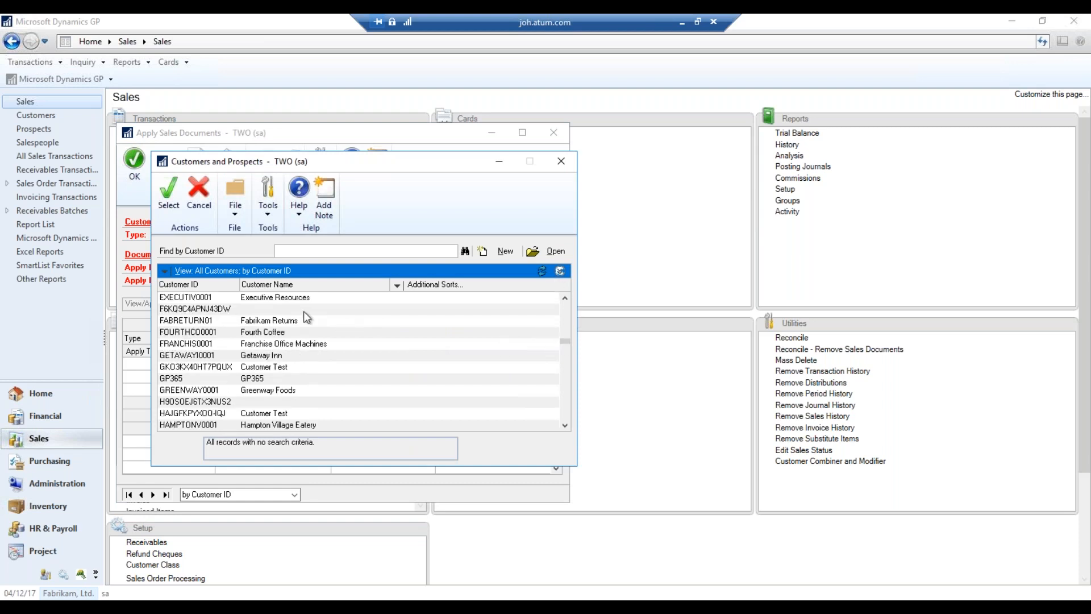
{"action": "left_click", "coordinate": [304, 311]}
{"action": "left_click", "coordinate": [565, 336]}
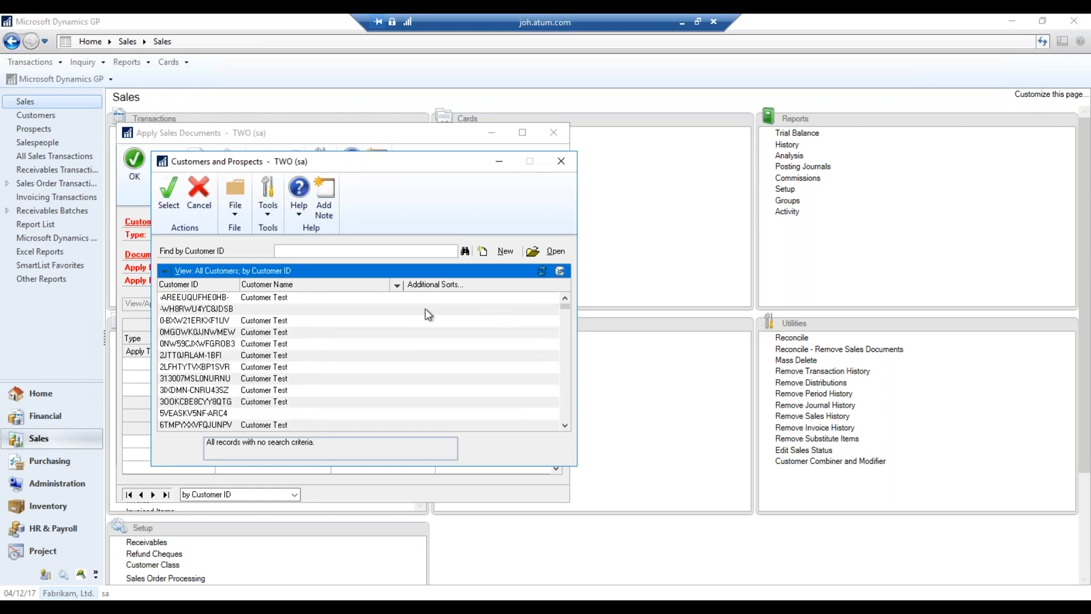
{"action": "double_click", "coordinate": [291, 332]}
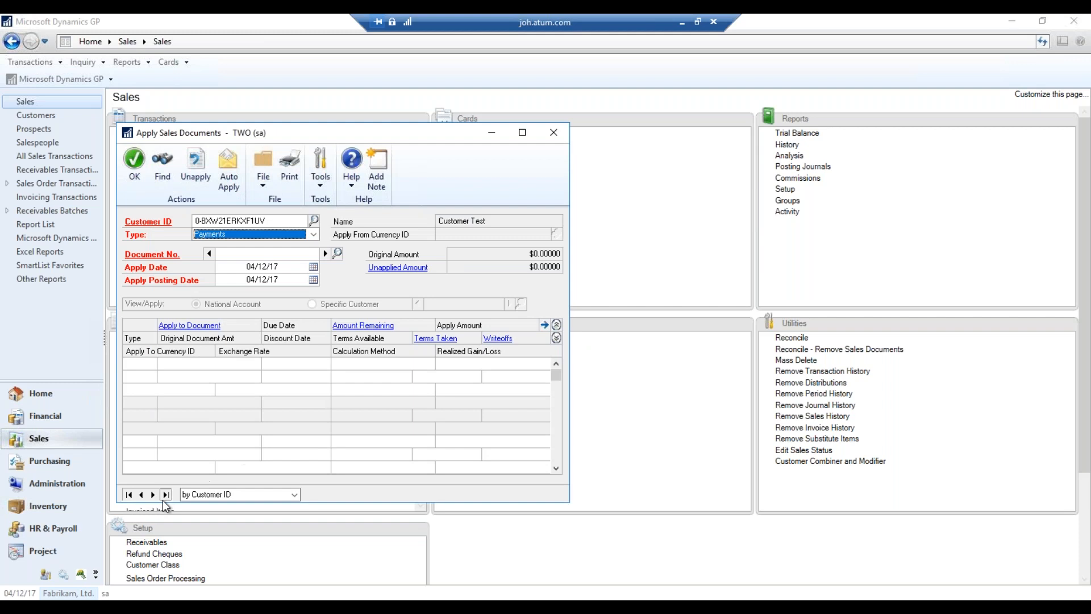
{"action": "left_click", "coordinate": [153, 494]}
{"action": "left_click", "coordinate": [153, 494]}
{"action": "left_click", "coordinate": [153, 494]}
{"action": "left_click", "coordinate": [153, 495]}
{"action": "left_click", "coordinate": [153, 494]}
{"action": "left_click", "coordinate": [153, 495]}
{"action": "left_click", "coordinate": [153, 495]}
{"action": "left_click", "coordinate": [152, 494]}
{"action": "left_click", "coordinate": [153, 494]}
{"action": "left_click", "coordinate": [152, 494]}
{"action": "left_click", "coordinate": [152, 494]}
{"action": "left_click", "coordinate": [152, 495]}
{"action": "left_click", "coordinate": [153, 495]}
{"action": "left_click", "coordinate": [153, 494]}
{"action": "left_click", "coordinate": [153, 495]}
{"action": "left_click", "coordinate": [153, 494]}
{"action": "left_click", "coordinate": [153, 495]}
{"action": "left_click", "coordinate": [153, 495]}
{"action": "left_click", "coordinate": [153, 495]}
{"action": "left_click", "coordinate": [152, 495]}
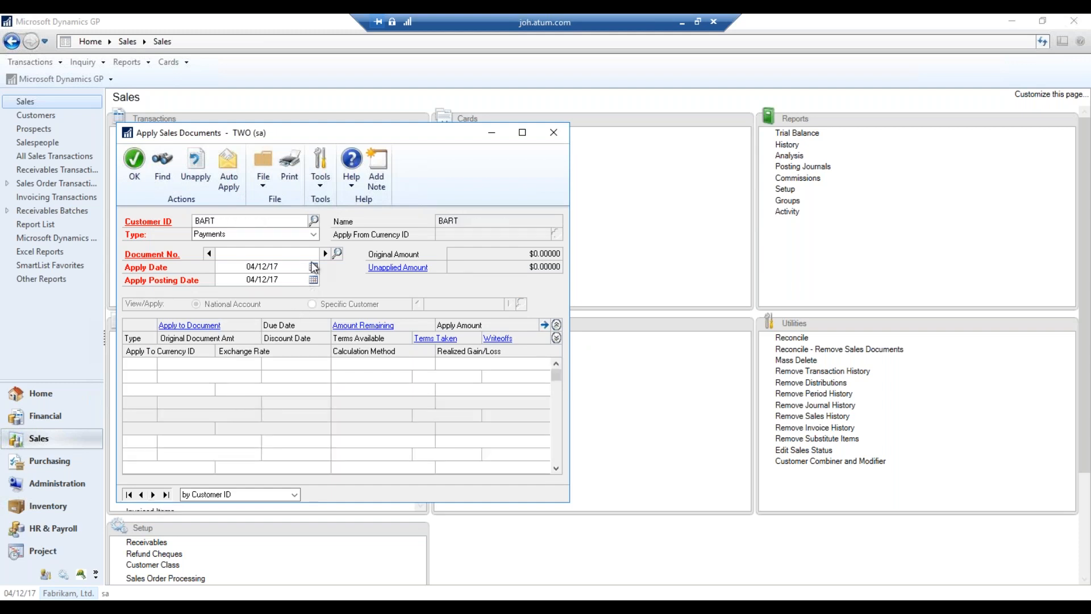
Load a customer from the lookup, browse back and forward to Rosellen General Hospital
{"action": "left_click", "coordinate": [314, 220]}
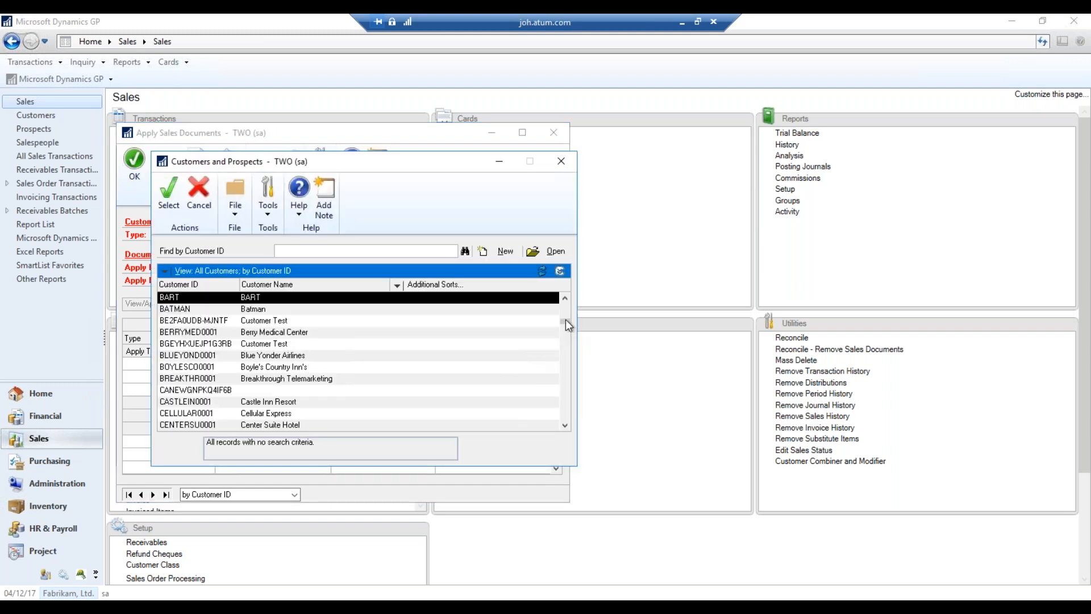
{"action": "scroll", "coordinate": [521, 373], "scroll_direction": "up", "scroll_amount": 4}
{"action": "scroll", "coordinate": [286, 395], "scroll_direction": "down", "scroll_amount": 4}
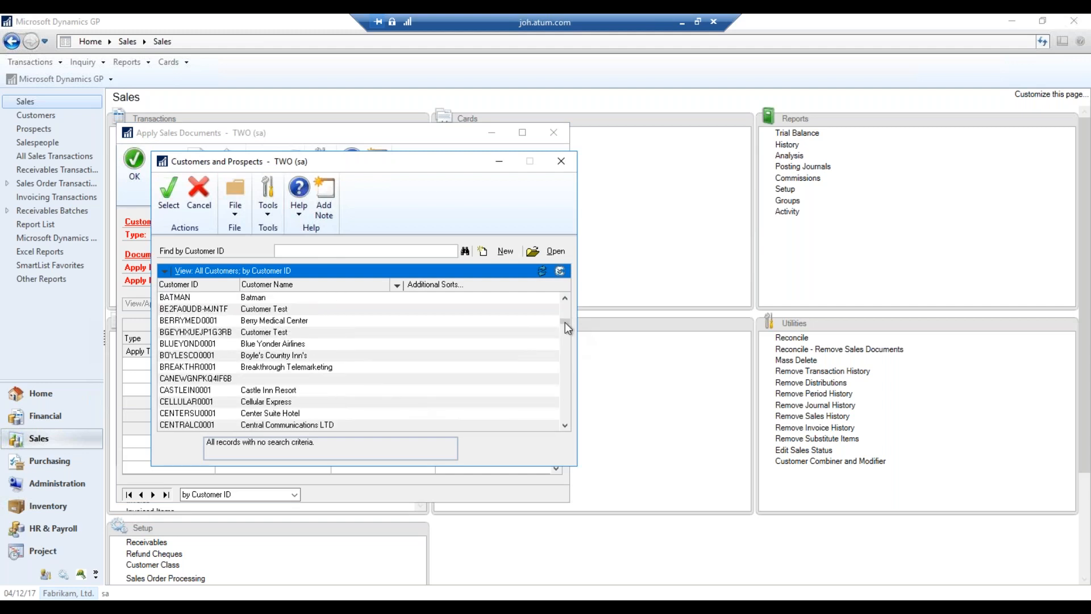
{"action": "left_click_drag", "start_coordinate": [565, 322], "coordinate": [560, 419]}
{"action": "scroll", "coordinate": [426, 388], "scroll_direction": "up", "scroll_amount": 5}
{"action": "scroll", "coordinate": [320, 382], "scroll_direction": "up", "scroll_amount": 3}
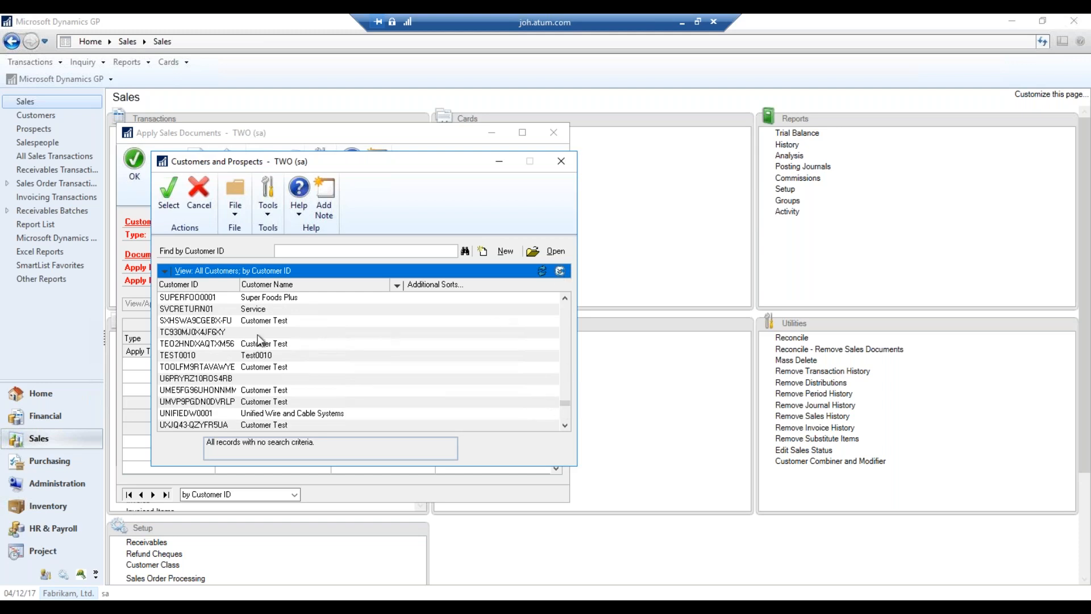
{"action": "scroll", "coordinate": [292, 333], "scroll_direction": "up", "scroll_amount": 2}
{"action": "double_click", "coordinate": [305, 324]}
{"action": "left_click", "coordinate": [141, 495]}
{"action": "left_click", "coordinate": [141, 495]}
{"action": "left_click", "coordinate": [141, 496]}
{"action": "left_click", "coordinate": [141, 495]}
{"action": "left_click", "coordinate": [141, 495]}
{"action": "left_click", "coordinate": [141, 495]}
{"action": "left_click", "coordinate": [141, 495]}
{"action": "left_click", "coordinate": [141, 495]}
{"action": "left_click", "coordinate": [141, 495]}
{"action": "left_click", "coordinate": [141, 495]}
{"action": "left_click", "coordinate": [141, 495]}
{"action": "left_click", "coordinate": [153, 495]}
{"action": "left_click", "coordinate": [153, 495]}
{"action": "left_click", "coordinate": [153, 495]}
{"action": "left_click", "coordinate": [153, 495]}
{"action": "left_click", "coordinate": [153, 495]}
{"action": "left_click", "coordinate": [153, 495]}
{"action": "left_click", "coordinate": [153, 495]}
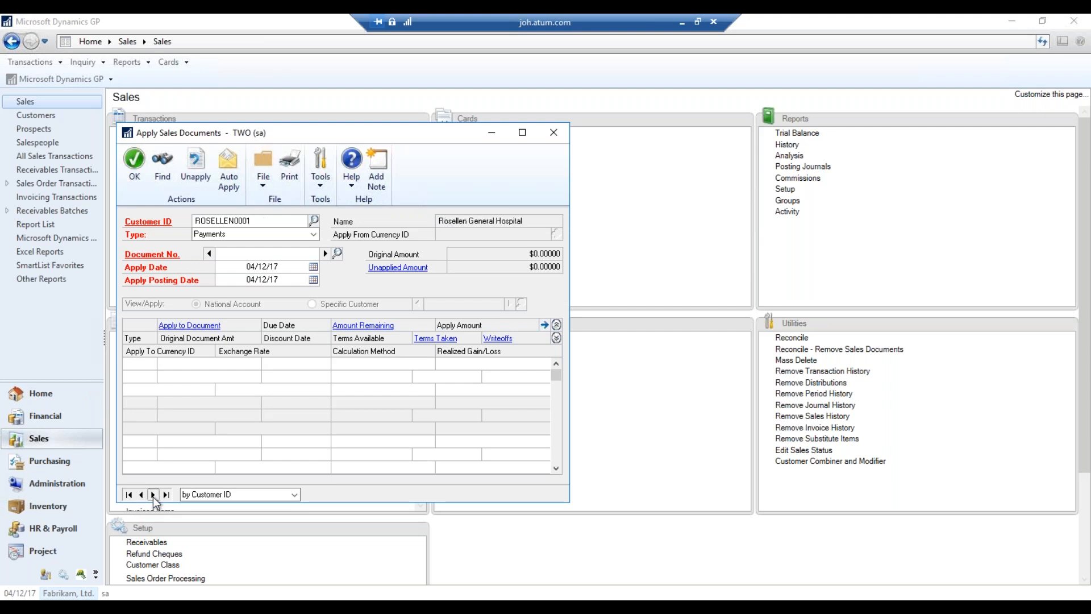
Load another customer from the lookup and check its open payments, which are empty
{"action": "left_click", "coordinate": [314, 220]}
{"action": "scroll", "coordinate": [567, 391], "scroll_direction": "down", "scroll_amount": 4}
{"action": "left_click", "coordinate": [506, 344]}
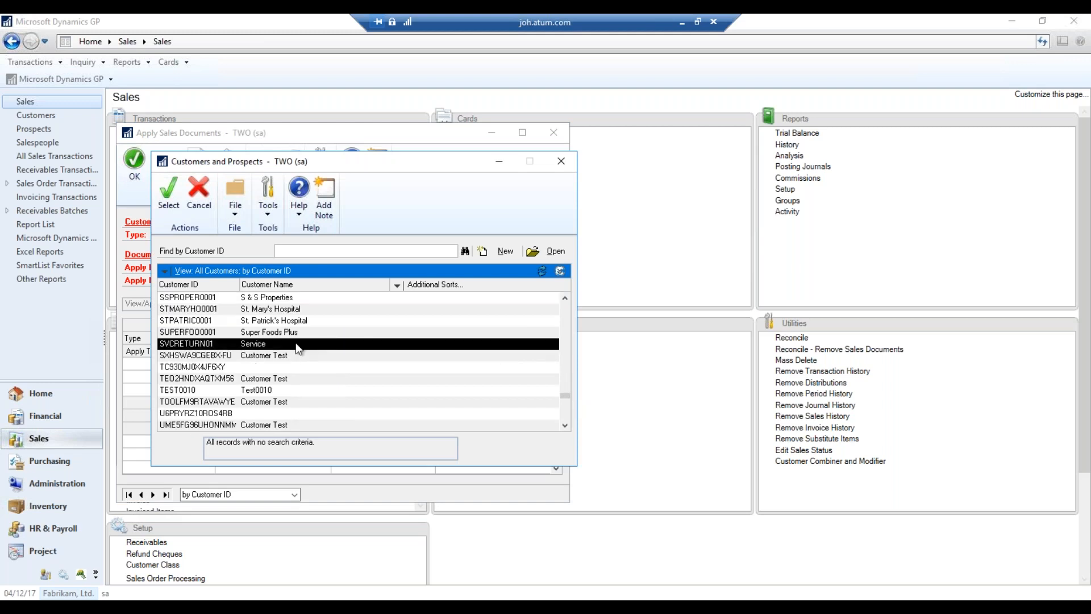
{"action": "scroll", "coordinate": [566, 400], "scroll_direction": "up", "scroll_amount": 4}
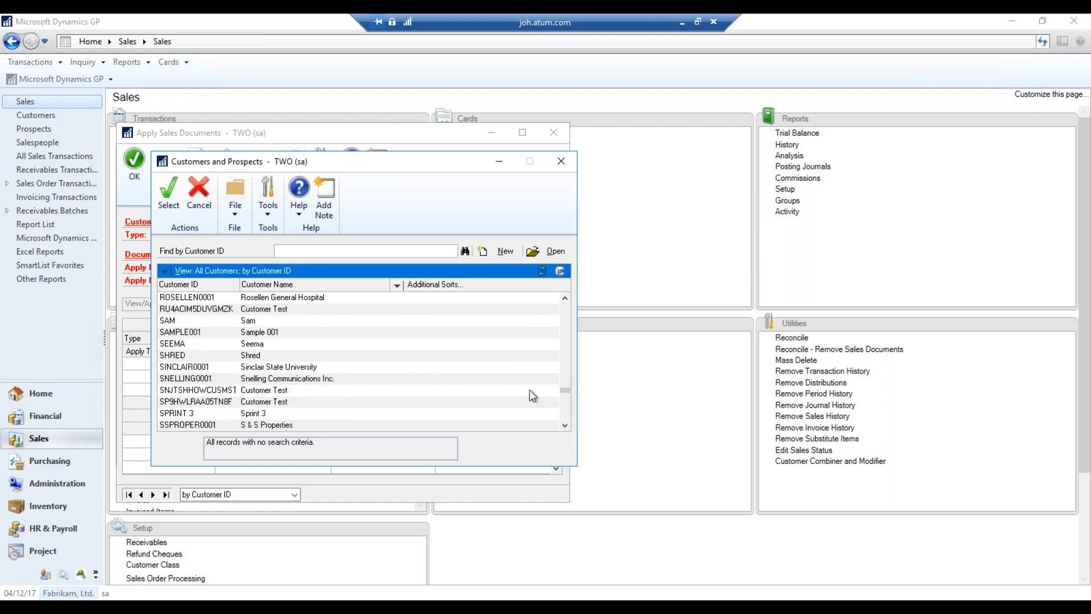
{"action": "left_click", "coordinate": [528, 345]}
{"action": "scroll", "coordinate": [565, 393], "scroll_direction": "down", "scroll_amount": 4}
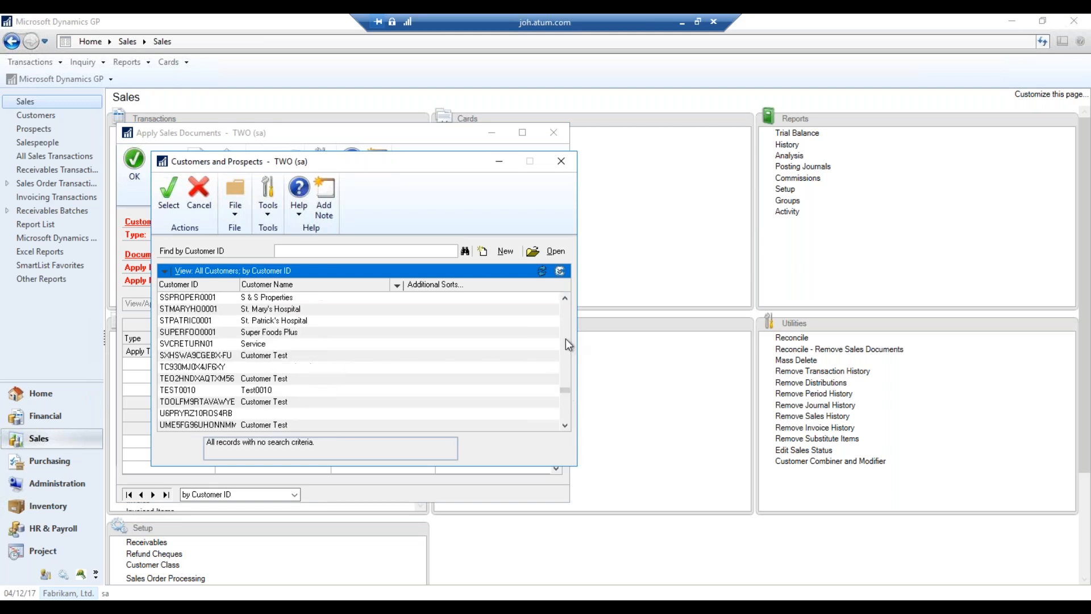
{"action": "left_click", "coordinate": [289, 341]}
{"action": "scroll", "coordinate": [565, 392], "scroll_direction": "up", "scroll_amount": 4}
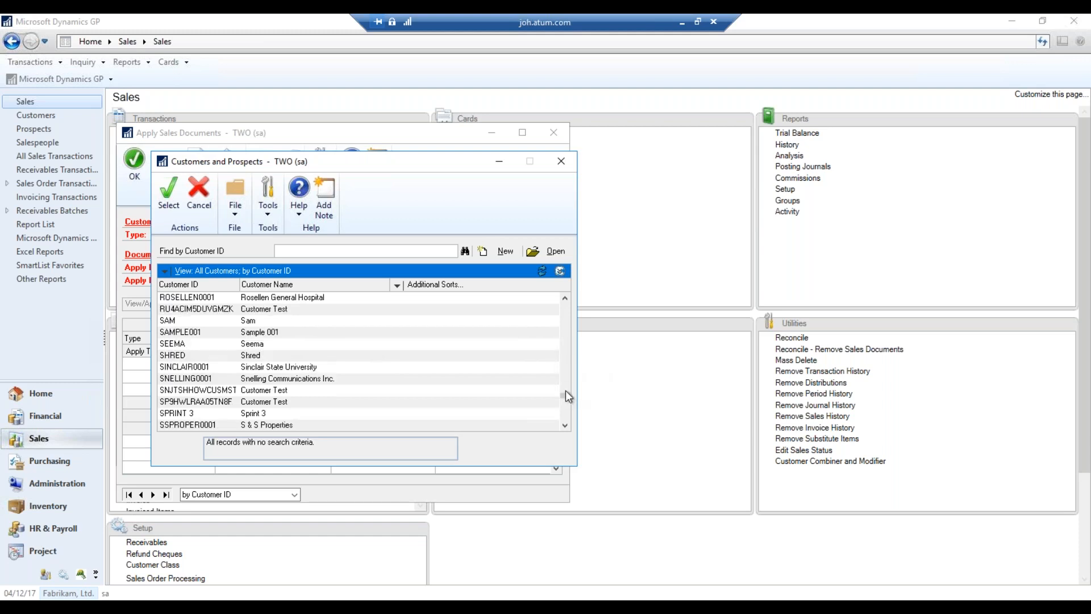
{"action": "scroll", "coordinate": [565, 346], "scroll_direction": "up", "scroll_amount": 8}
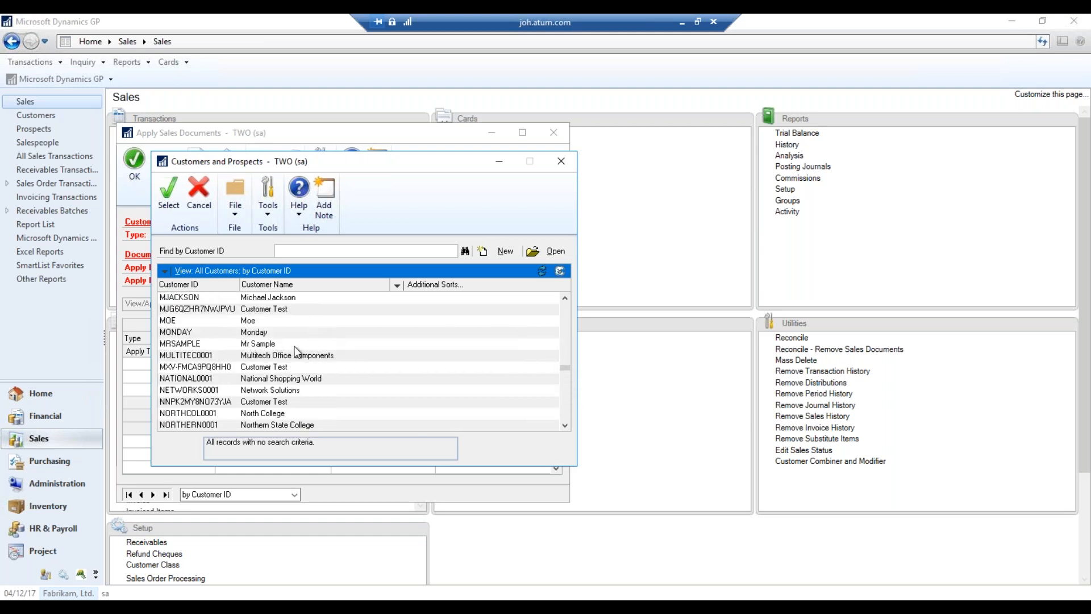
{"action": "double_click", "coordinate": [323, 321]}
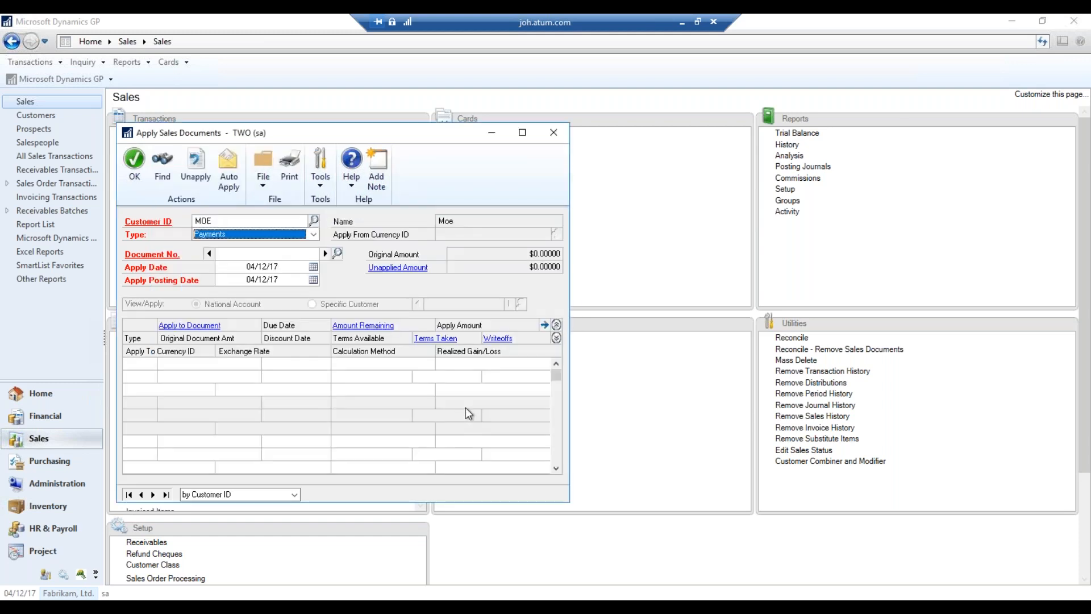
{"action": "left_click", "coordinate": [337, 253]}
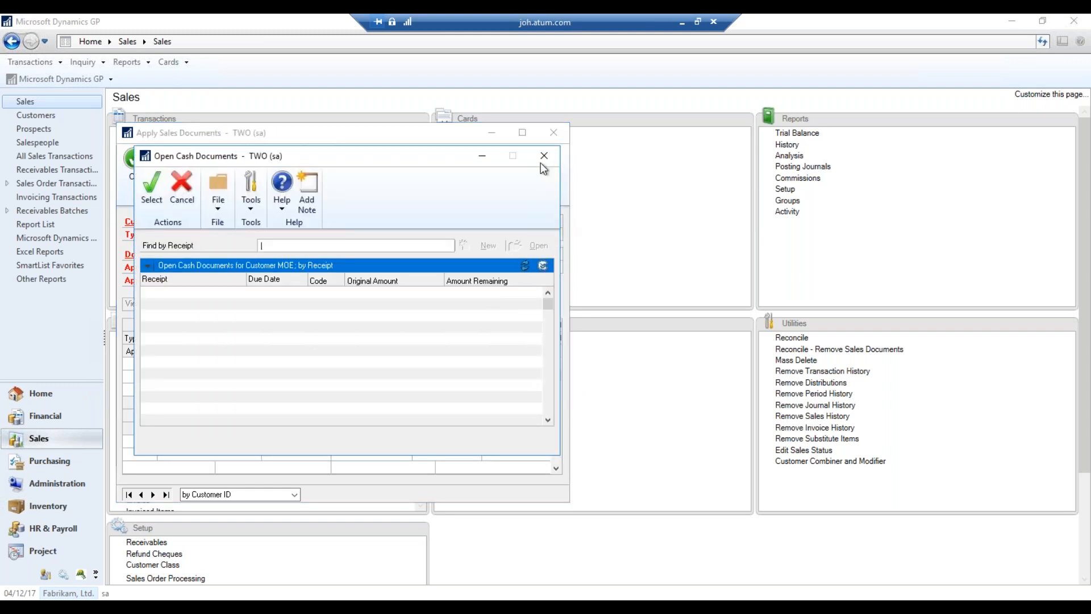
{"action": "left_click", "coordinate": [542, 153]}
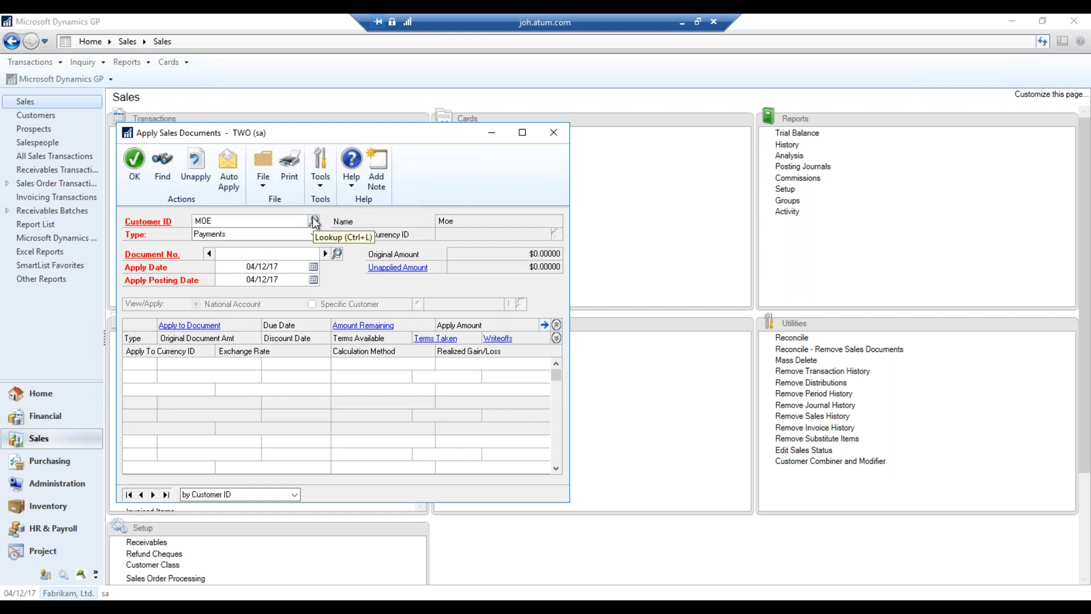
Choose Aaron Fitz Electrical from the lookup and browse a few records forward
{"action": "left_click", "coordinate": [314, 221]}
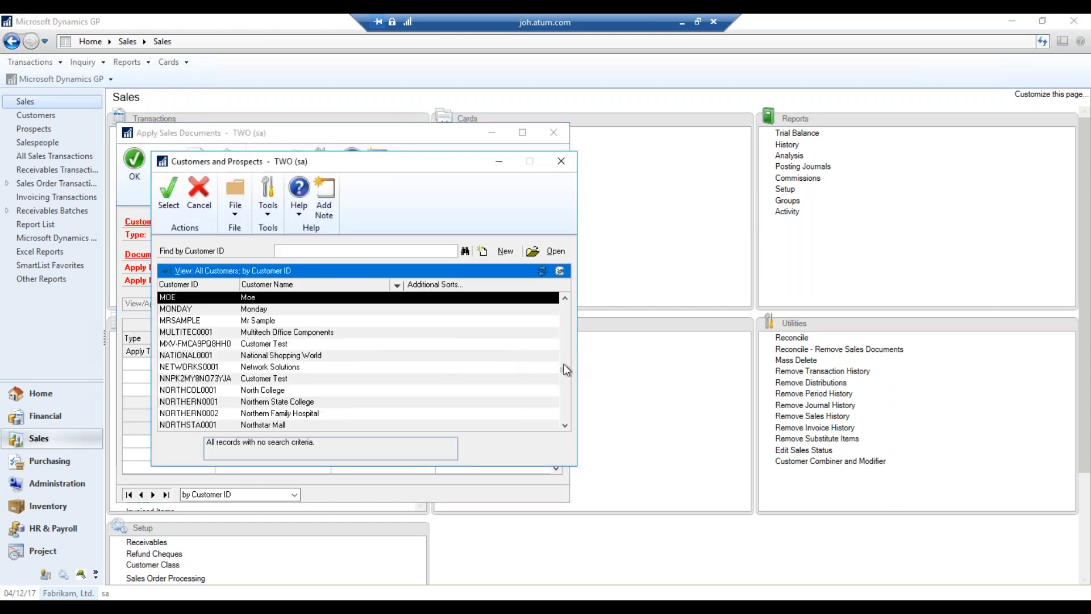
{"action": "left_click_drag", "start_coordinate": [565, 370], "coordinate": [566, 320]}
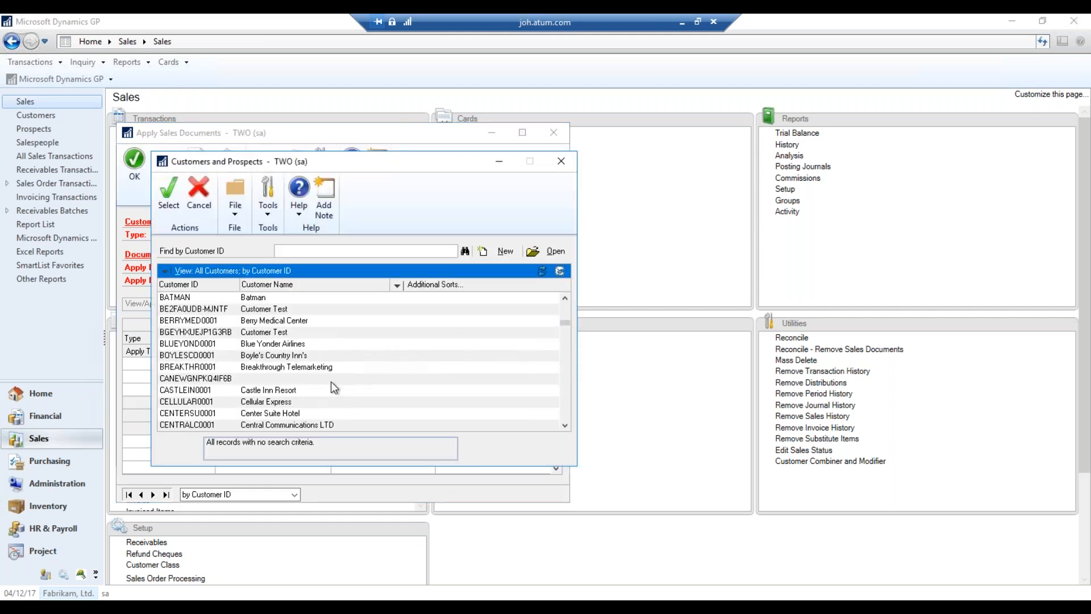
{"action": "left_click", "coordinate": [314, 404]}
{"action": "scroll", "coordinate": [335, 386], "scroll_direction": "up", "scroll_amount": 5}
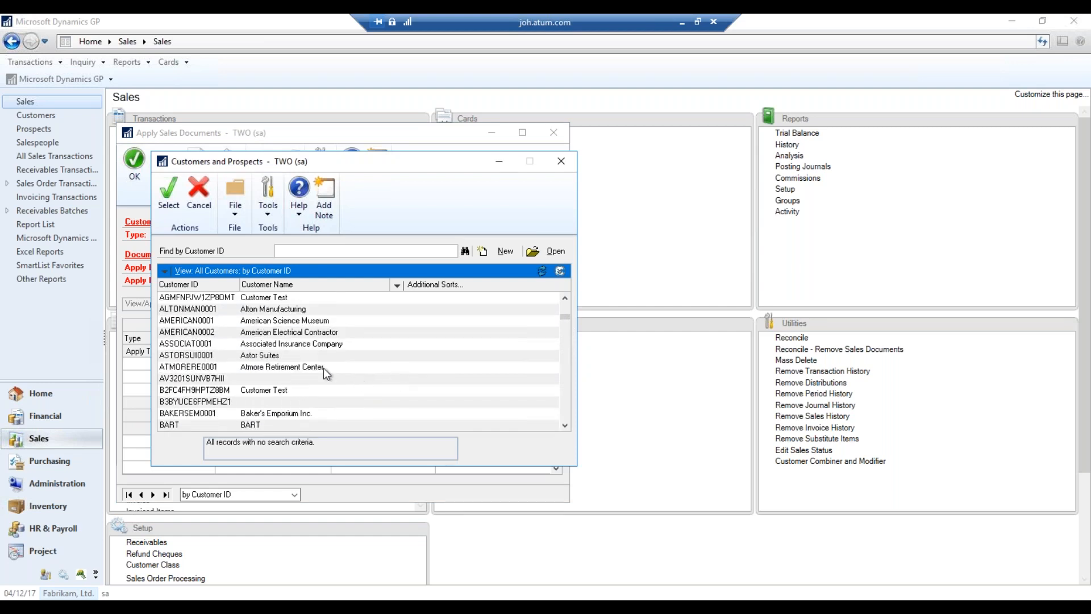
{"action": "scroll", "coordinate": [358, 375], "scroll_direction": "up", "scroll_amount": 2}
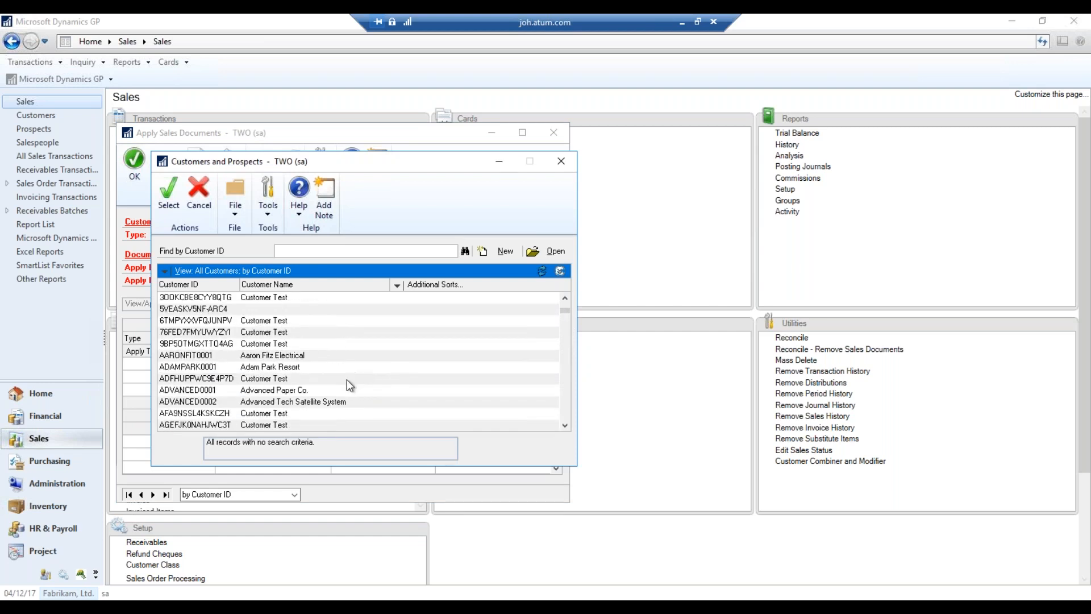
{"action": "double_click", "coordinate": [325, 357]}
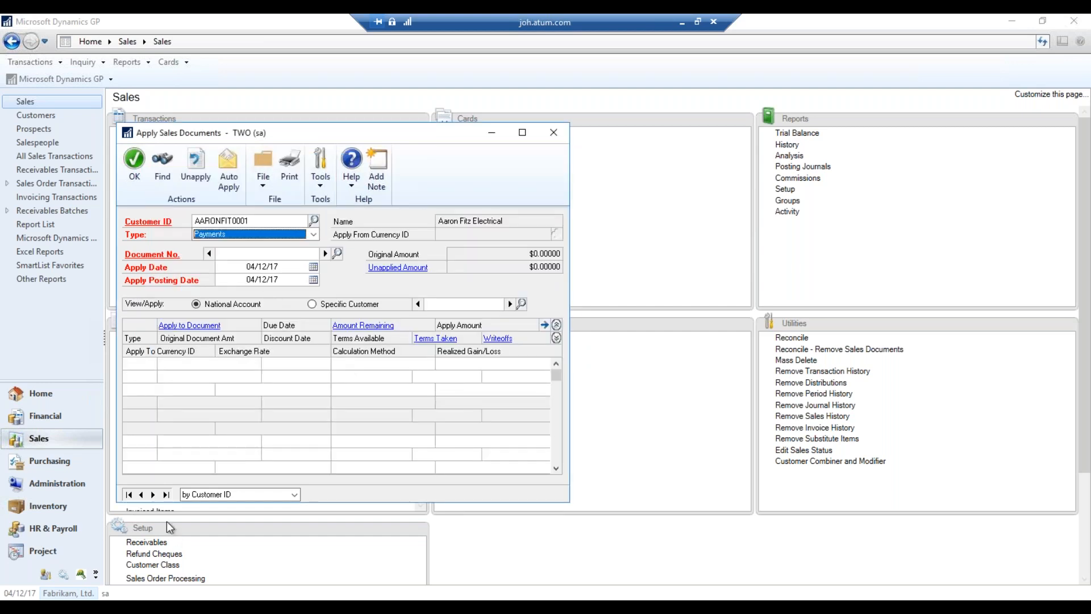
{"action": "left_click", "coordinate": [154, 495]}
{"action": "left_click", "coordinate": [156, 495]}
{"action": "left_click", "coordinate": [156, 495]}
{"action": "left_click", "coordinate": [156, 495]}
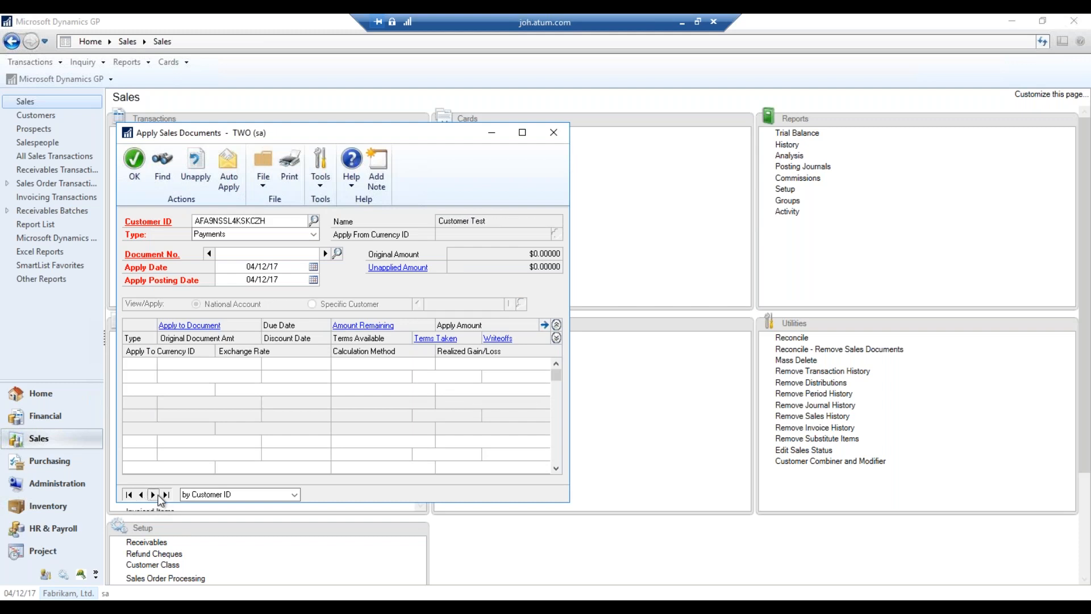
Set the cash receipt aside and start a new sales invoice for Aaron Fitz Electrical
{"action": "left_click", "coordinate": [554, 134]}
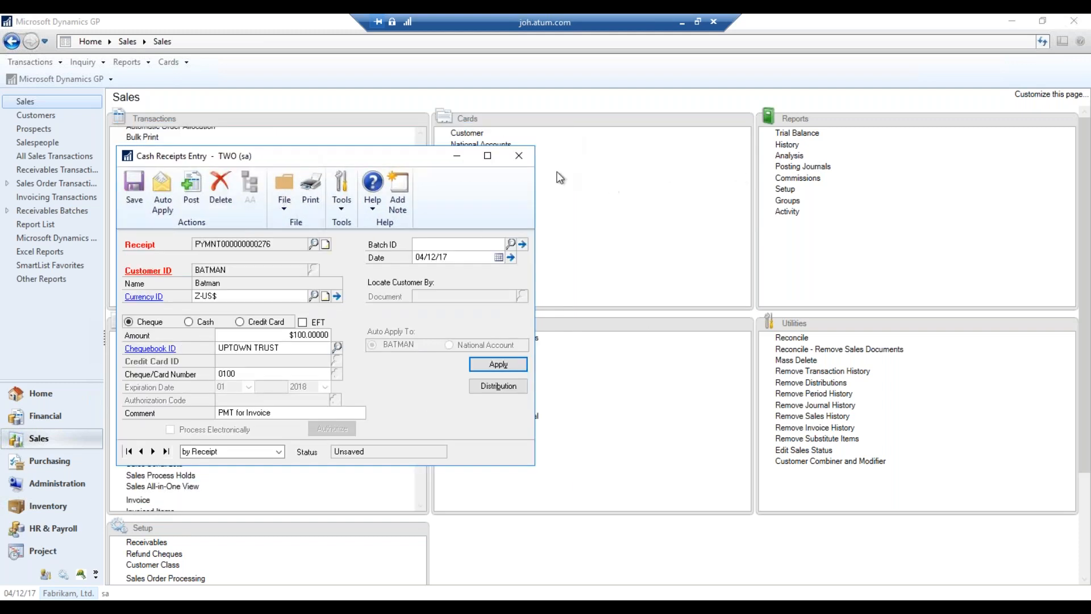
{"action": "left_click", "coordinate": [453, 156]}
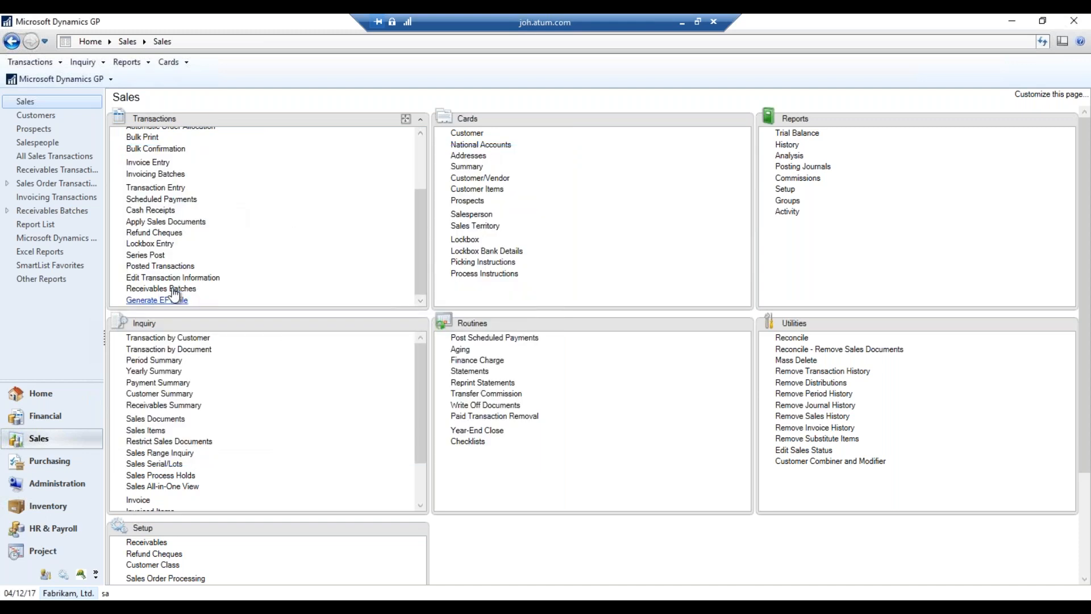
{"action": "left_click", "coordinate": [176, 188]}
{"action": "left_click", "coordinate": [300, 259]}
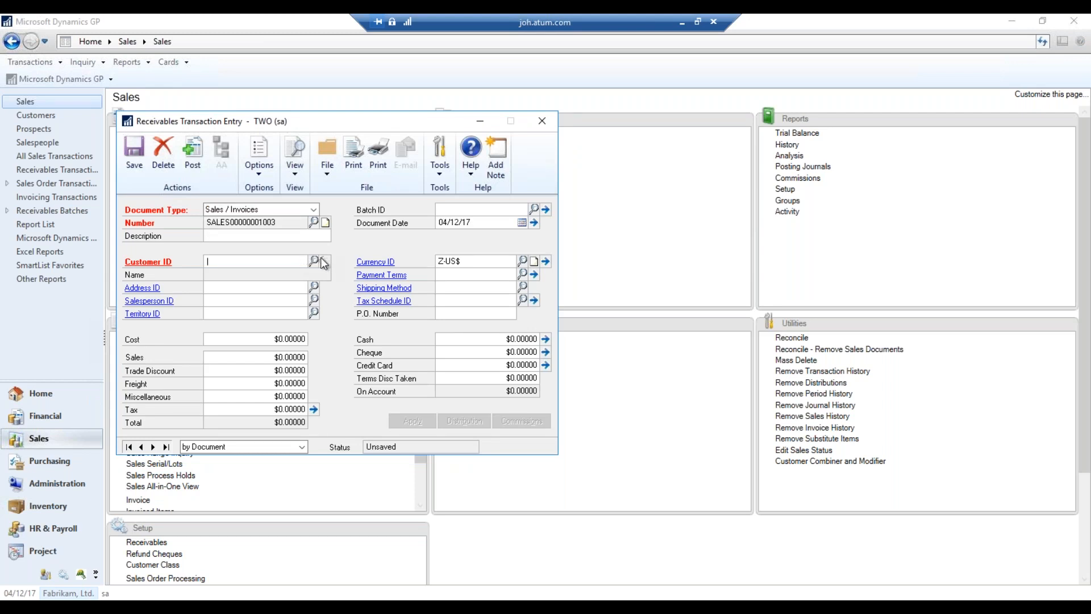
{"action": "left_click", "coordinate": [321, 260]}
{"action": "left_click", "coordinate": [305, 285]}
{"action": "left_click", "coordinate": [314, 345]}
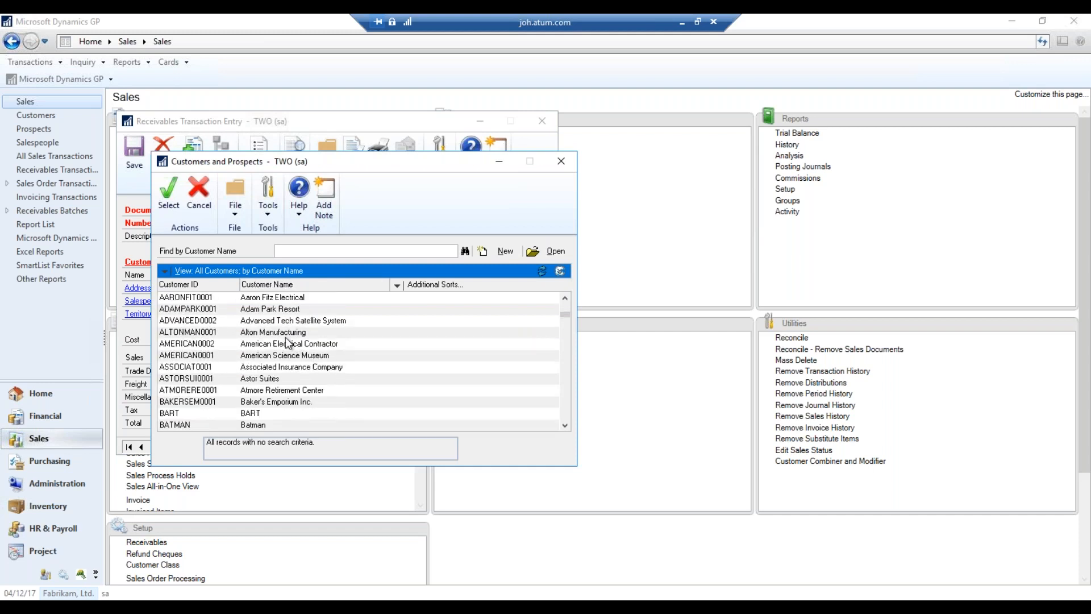
{"action": "double_click", "coordinate": [313, 355]}
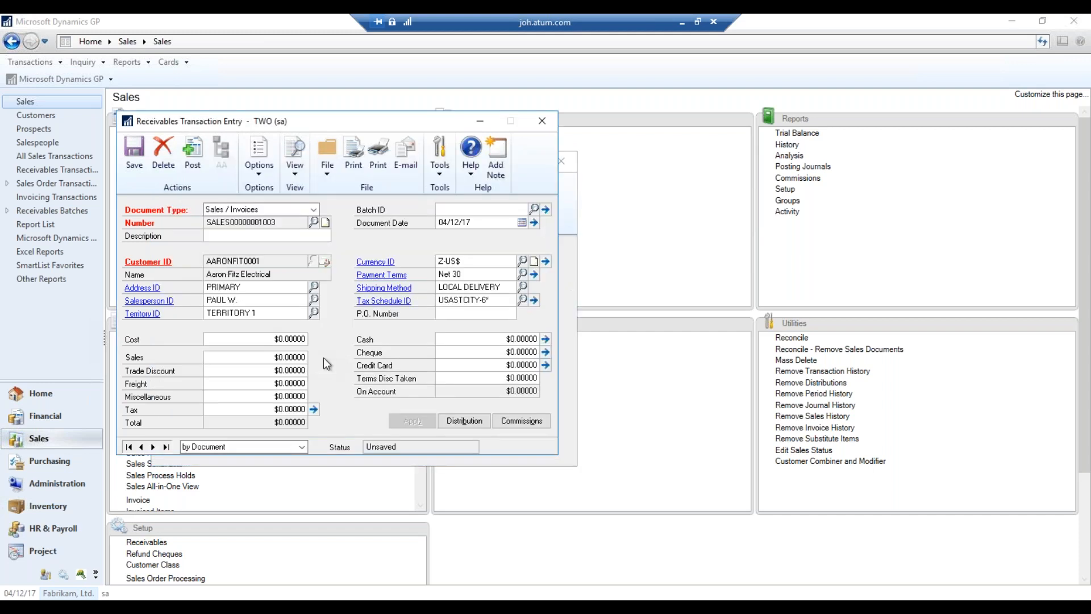
Enter a Sales amount of 100 with 0 tax and open the invoice distributions
{"action": "key", "text": "Tab"}
{"action": "key", "text": "Tab"}
{"action": "key", "text": "Tab"}
{"action": "key", "text": "Tab"}
{"action": "key", "text": "Tab"}
{"action": "type", "text": "100"}
{"action": "key", "text": "Tab"}
{"action": "key", "text": "Tab"}
{"action": "key", "text": "Tab"}
{"action": "key", "text": "Tab"}
{"action": "key", "text": "Tab"}
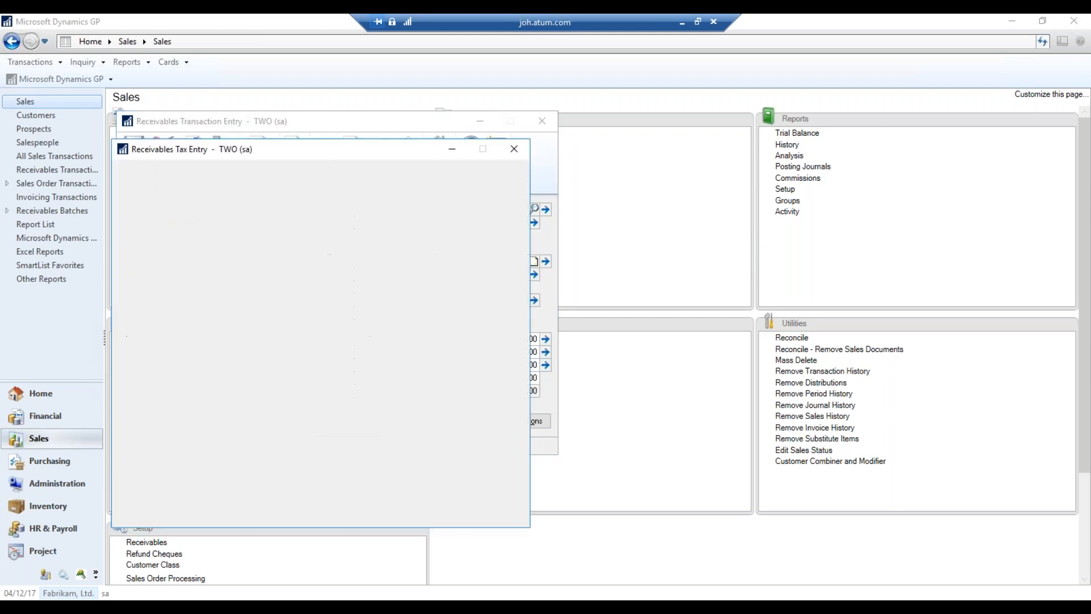
{"action": "key", "text": "Tab"}
{"action": "key", "text": "Tab"}
{"action": "key", "text": "Tab"}
{"action": "type", "text": "0"}
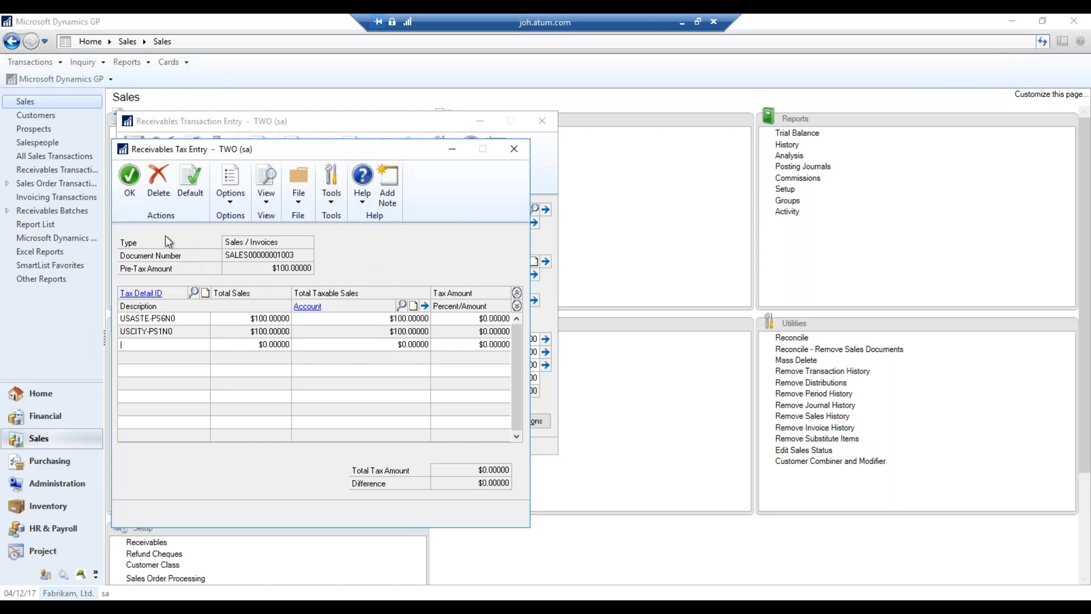
{"action": "left_click", "coordinate": [133, 193]}
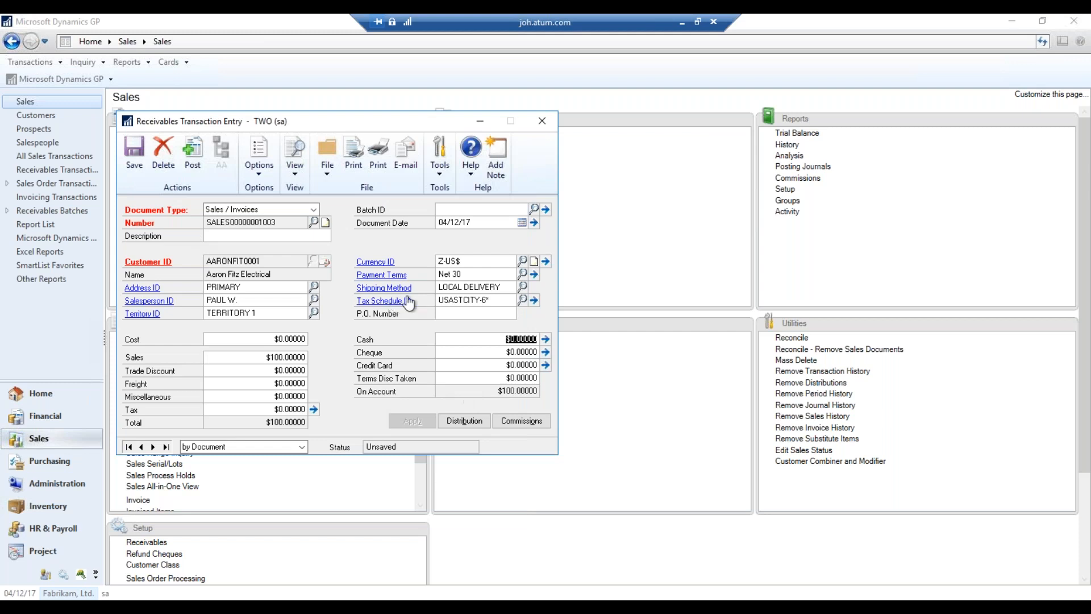
{"action": "left_click", "coordinate": [461, 420]}
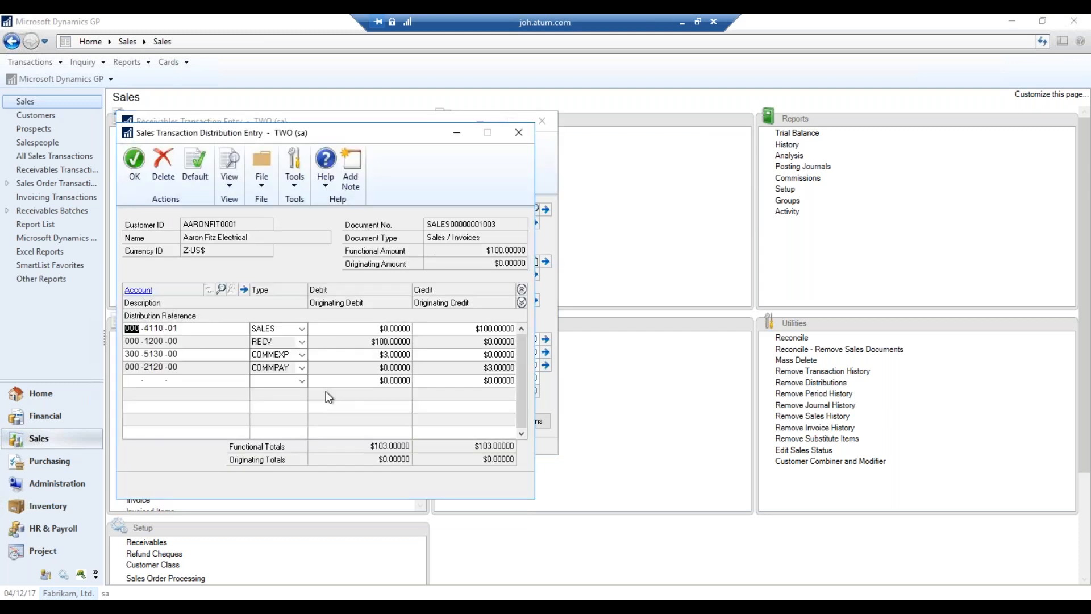
Zero the COMMEXP commission expense debit, dismissing the no-distribution-amount warnings
{"action": "left_click", "coordinate": [388, 354]}
{"action": "type", "text": "0"}
{"action": "key", "text": "Tab"}
{"action": "left_click", "coordinate": [490, 368]}
{"action": "left_click", "coordinate": [538, 357]}
{"action": "left_click", "coordinate": [536, 391]}
{"action": "left_click", "coordinate": [538, 353]}
Delete the COMMEXP and COMMPAY rows and accept the distributions past the credit-limit warning
{"action": "right_click", "coordinate": [465, 354]}
{"action": "left_click", "coordinate": [522, 476]}
{"action": "left_click", "coordinate": [517, 354]}
{"action": "right_click", "coordinate": [482, 355]}
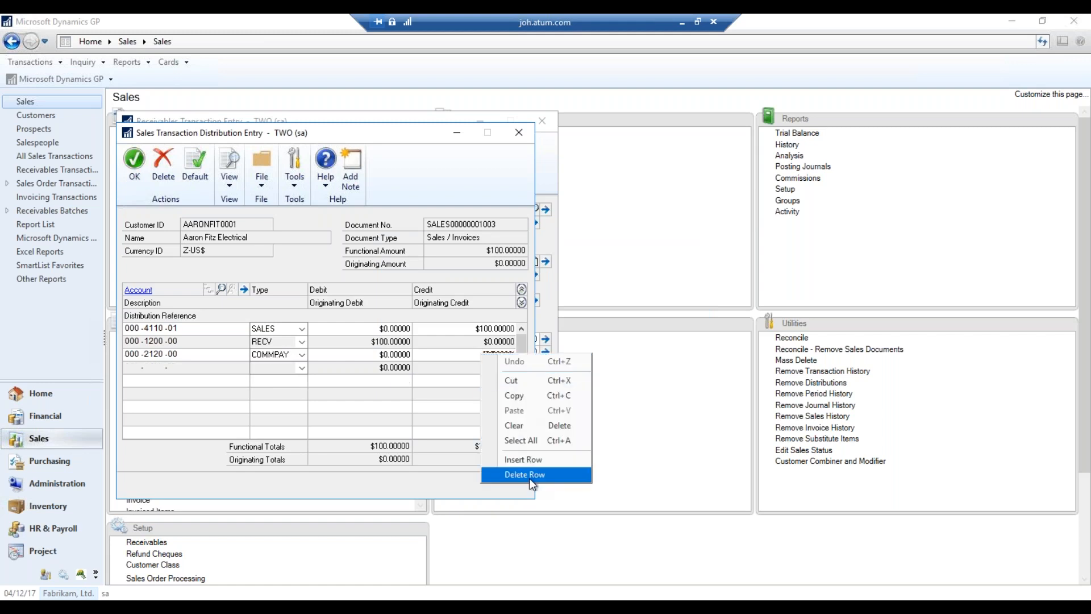
{"action": "left_click", "coordinate": [524, 475]}
{"action": "left_click", "coordinate": [517, 356]}
{"action": "left_click", "coordinate": [134, 162]}
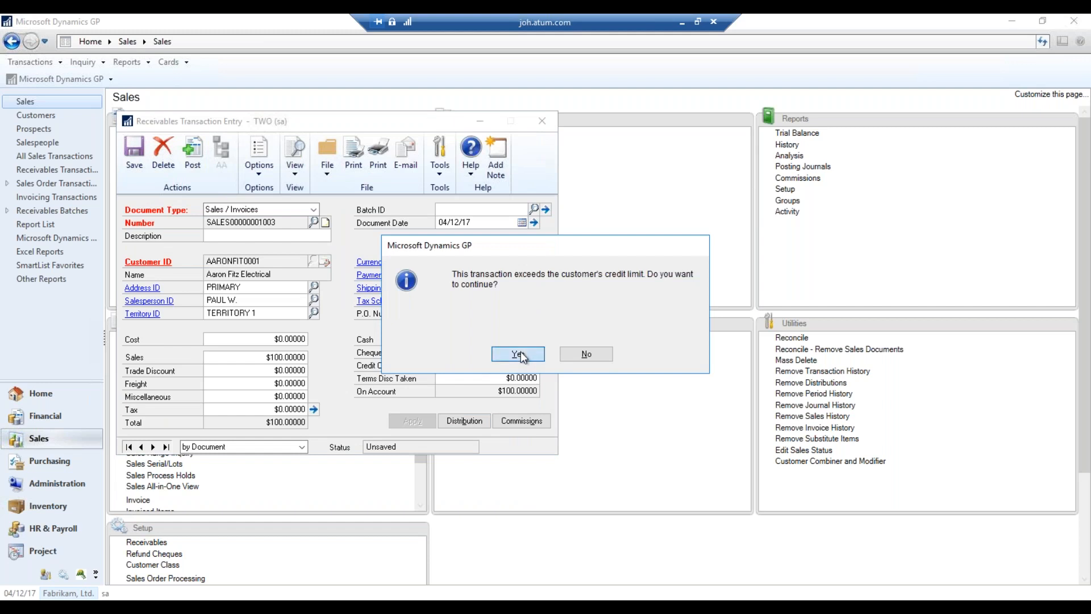
{"action": "left_click", "coordinate": [521, 352]}
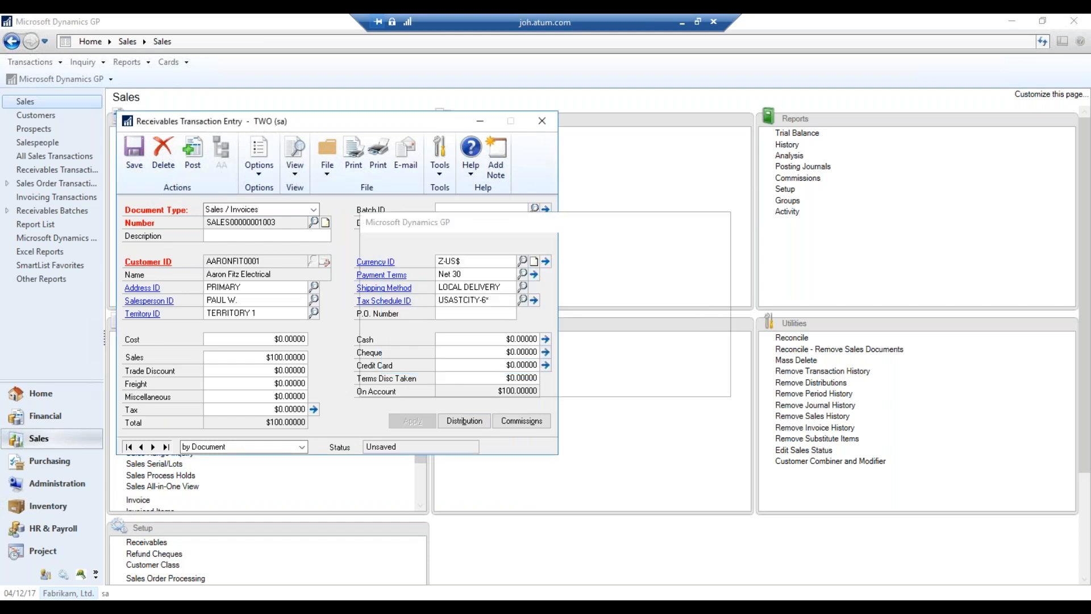
Change the 3.00% commission to 0, delete the extra commission row, and accept
{"action": "left_click", "coordinate": [688, 385]}
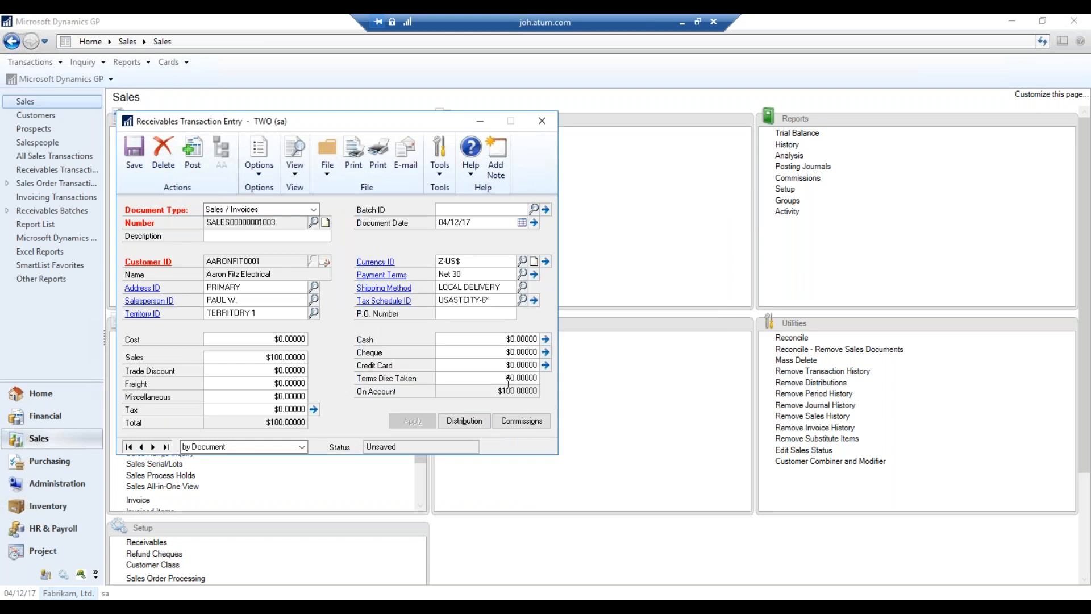
{"action": "left_click", "coordinate": [544, 421]}
{"action": "left_click_drag", "start_coordinate": [449, 310], "coordinate": [567, 336]}
{"action": "type", "text": "0"}
{"action": "key", "text": "Tab"}
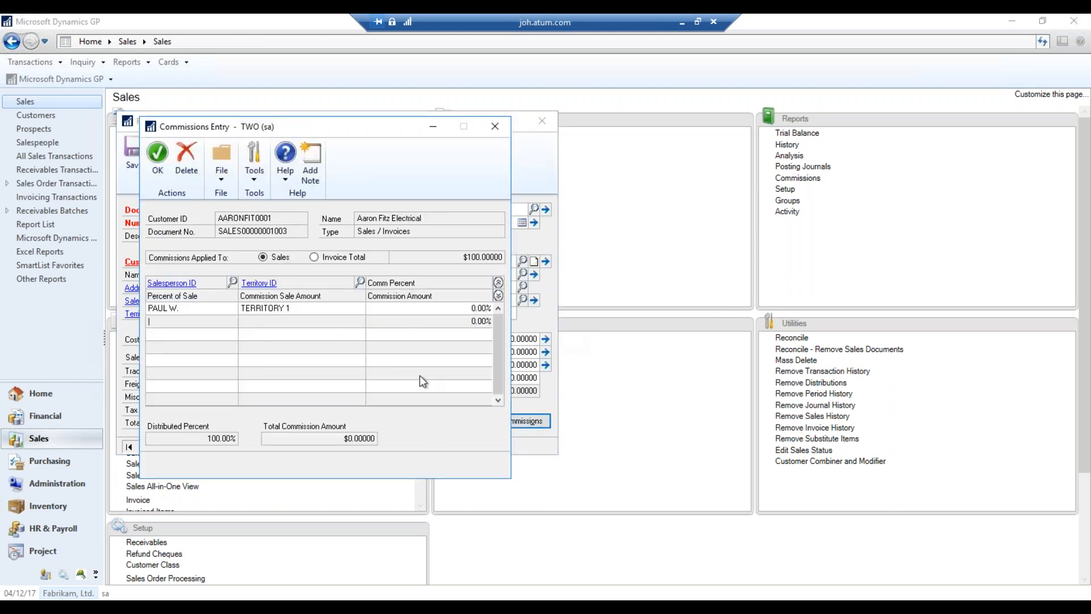
{"action": "right_click", "coordinate": [312, 306]}
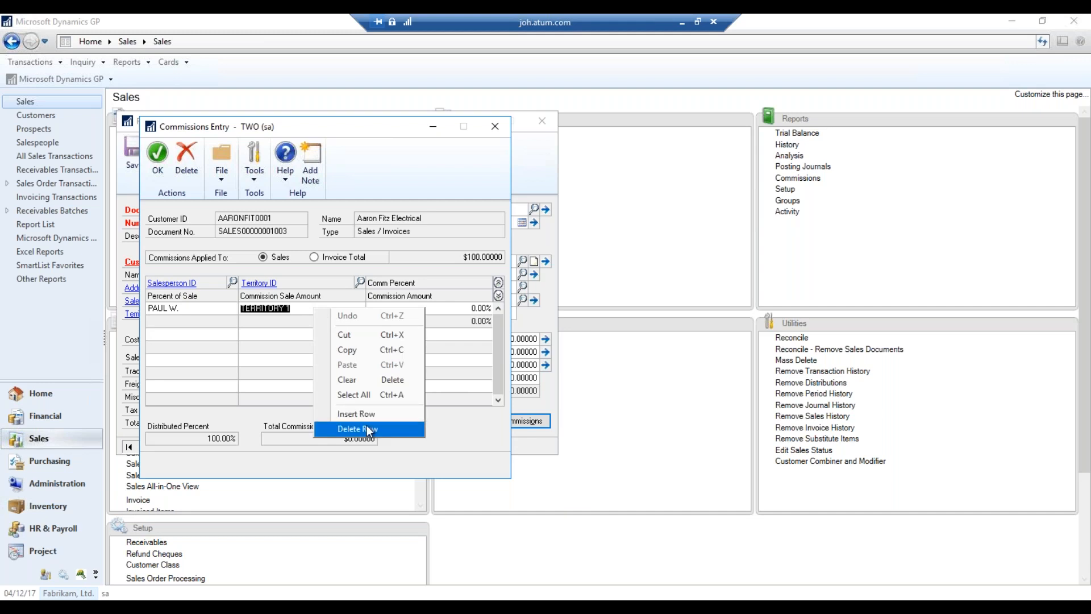
{"action": "left_click", "coordinate": [367, 426]}
{"action": "left_click", "coordinate": [519, 354]}
{"action": "left_click", "coordinate": [158, 165]}
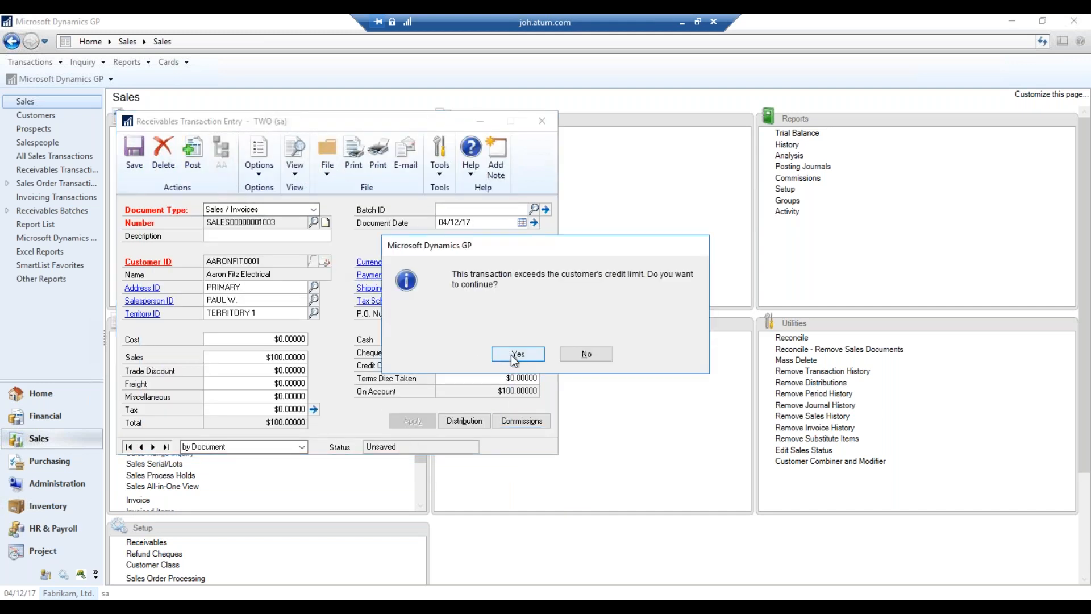
{"action": "left_click", "coordinate": [517, 354]}
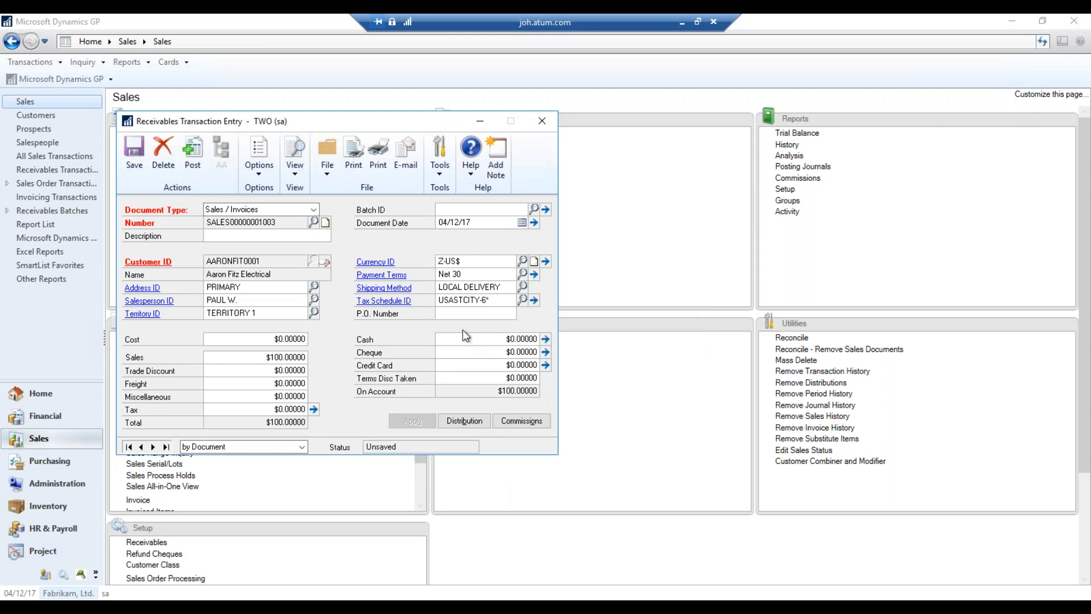
{"action": "left_click", "coordinate": [697, 385]}
Clear the invoice's Salesperson ID and set the commission to 0% on Invoice Total
{"action": "left_click", "coordinate": [280, 303]}
{"action": "key", "text": "Delete"}
{"action": "key", "text": "Tab"}
{"action": "left_click", "coordinate": [522, 421]}
{"action": "left_click", "coordinate": [442, 317]}
{"action": "left_click", "coordinate": [456, 312]}
{"action": "key", "text": "Delete"}
{"action": "key", "text": "Tab"}
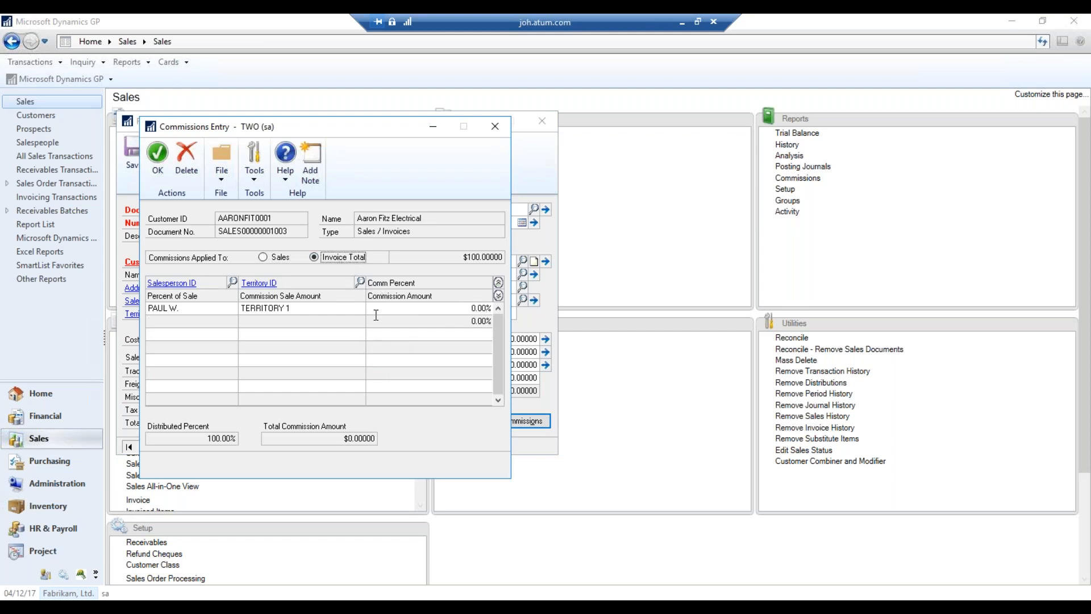
{"action": "left_click", "coordinate": [158, 173]}
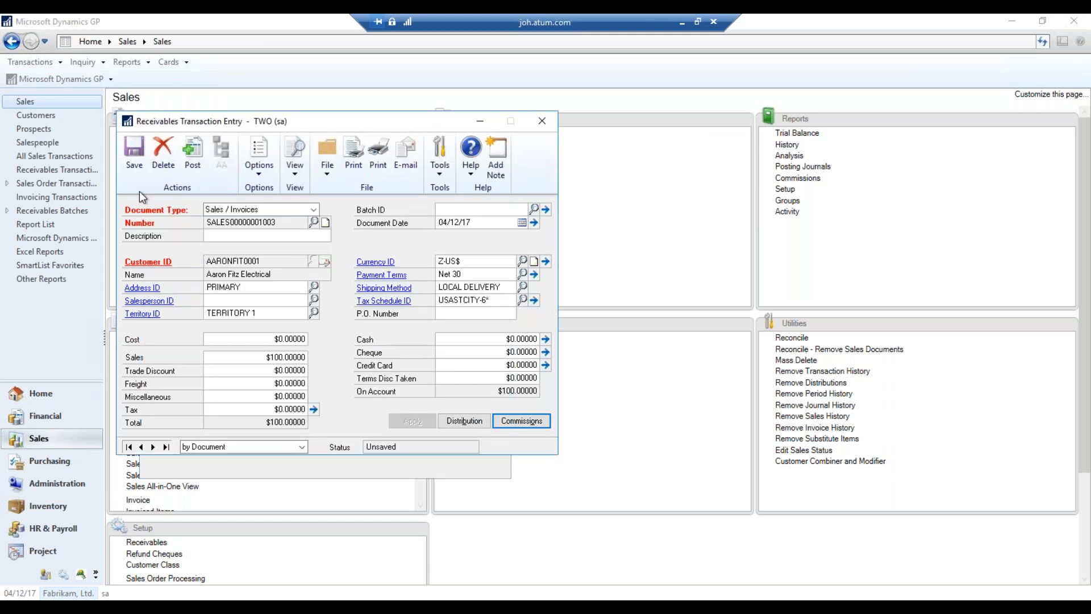
{"action": "left_click", "coordinate": [195, 165]}
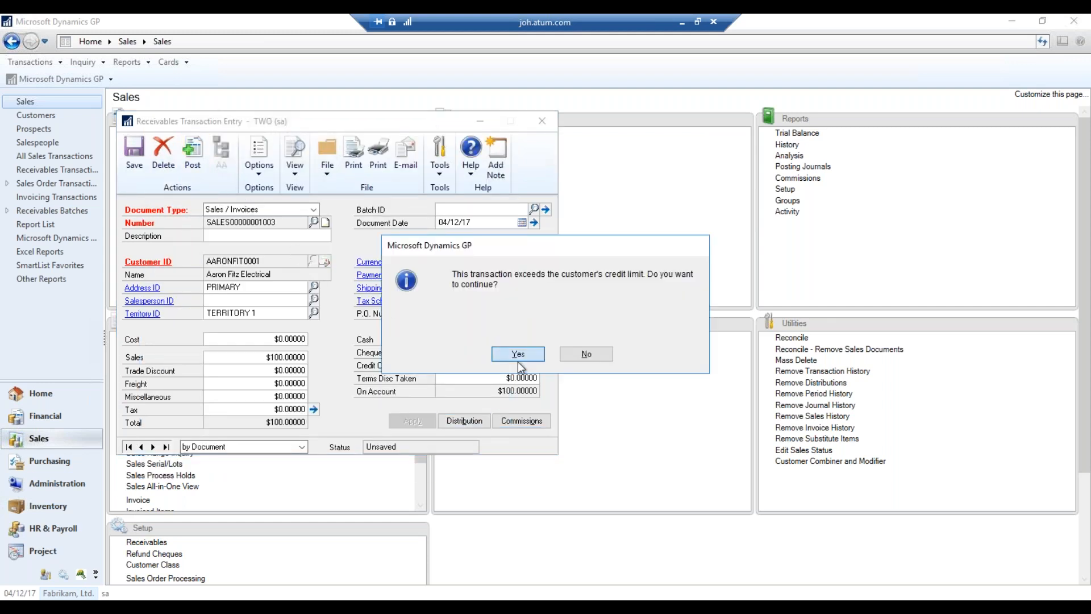
{"action": "left_click", "coordinate": [517, 361]}
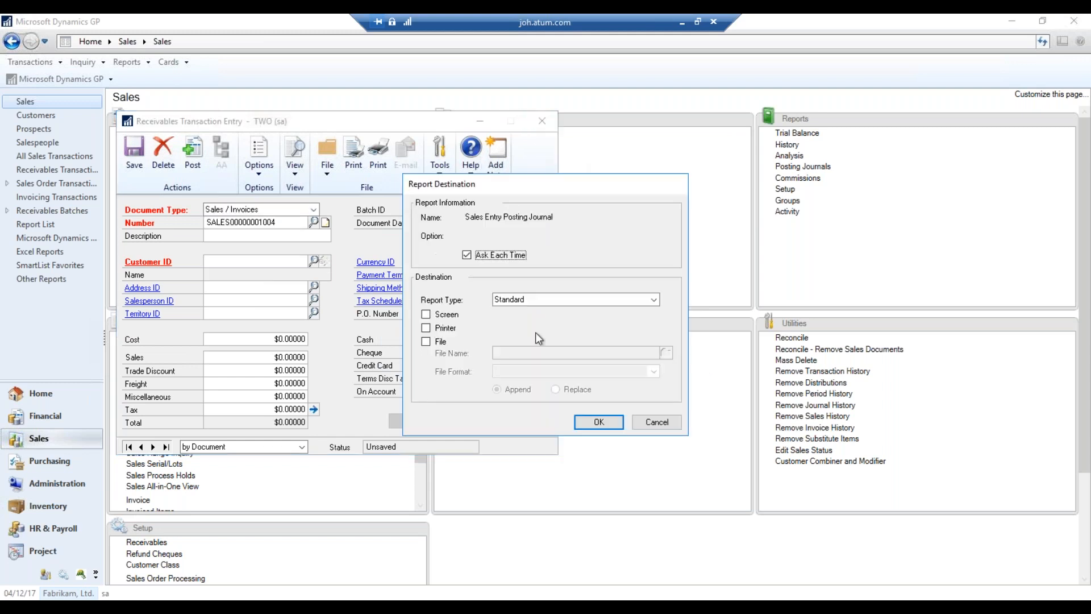
{"action": "left_click", "coordinate": [583, 419]}
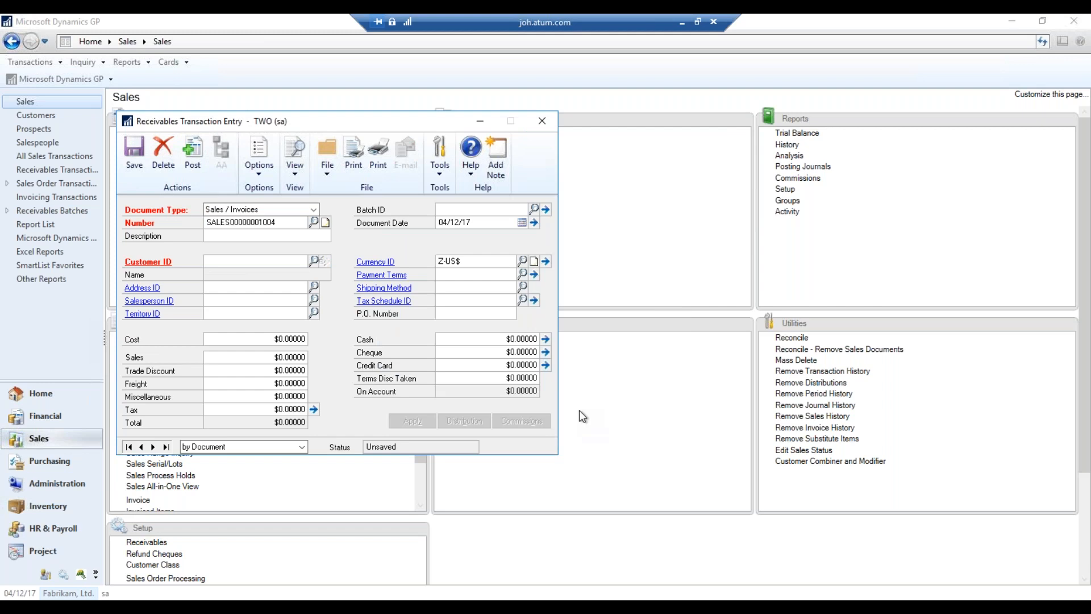
{"action": "left_click", "coordinate": [659, 423]}
{"action": "left_click", "coordinate": [660, 423]}
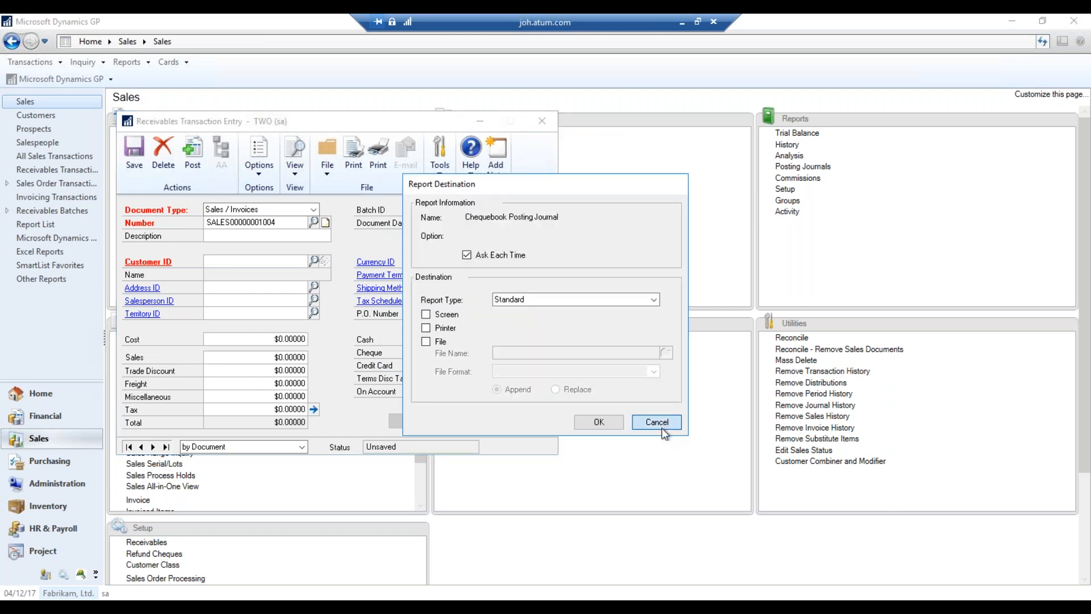
{"action": "left_click", "coordinate": [660, 423]}
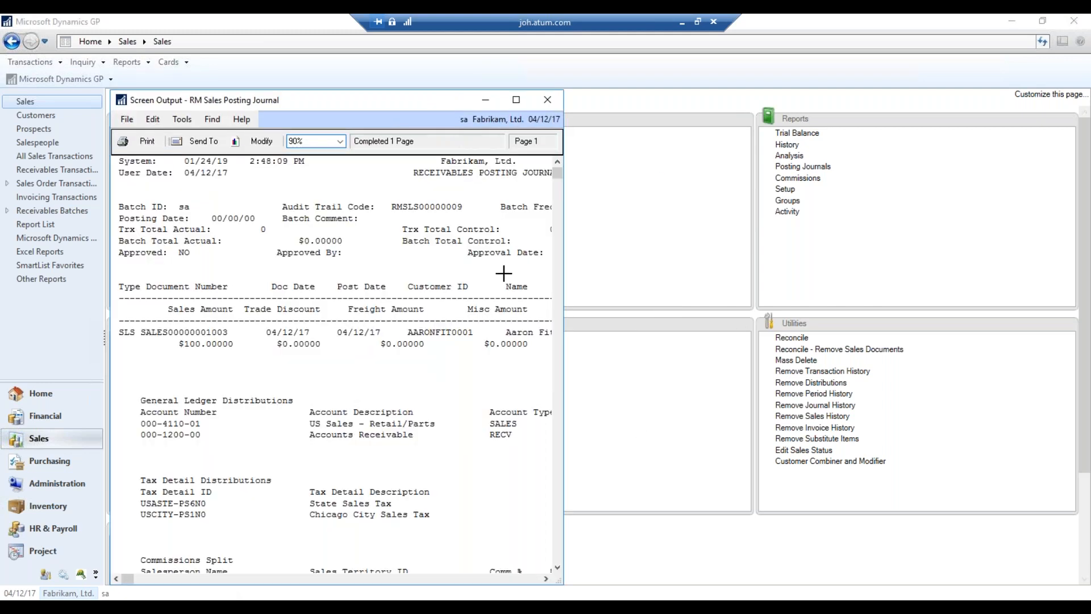
{"action": "left_click", "coordinate": [548, 100]}
{"action": "left_click", "coordinate": [245, 576]}
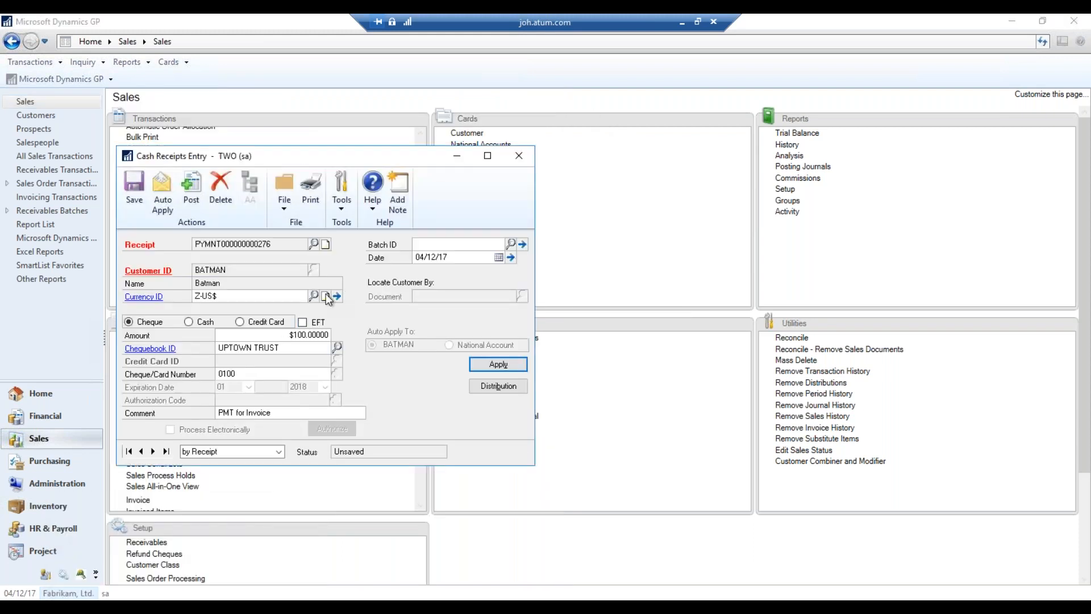
In Apply Sales Documents, switch to another customer, load its payment and auto-apply it to open documents
{"action": "left_click", "coordinate": [500, 364]}
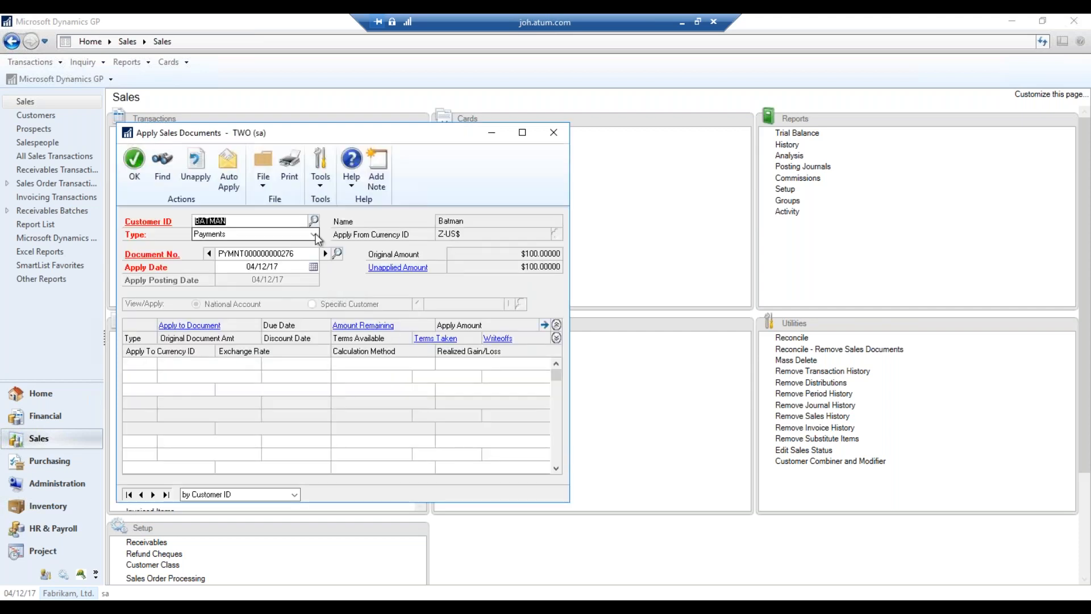
{"action": "left_click", "coordinate": [314, 221]}
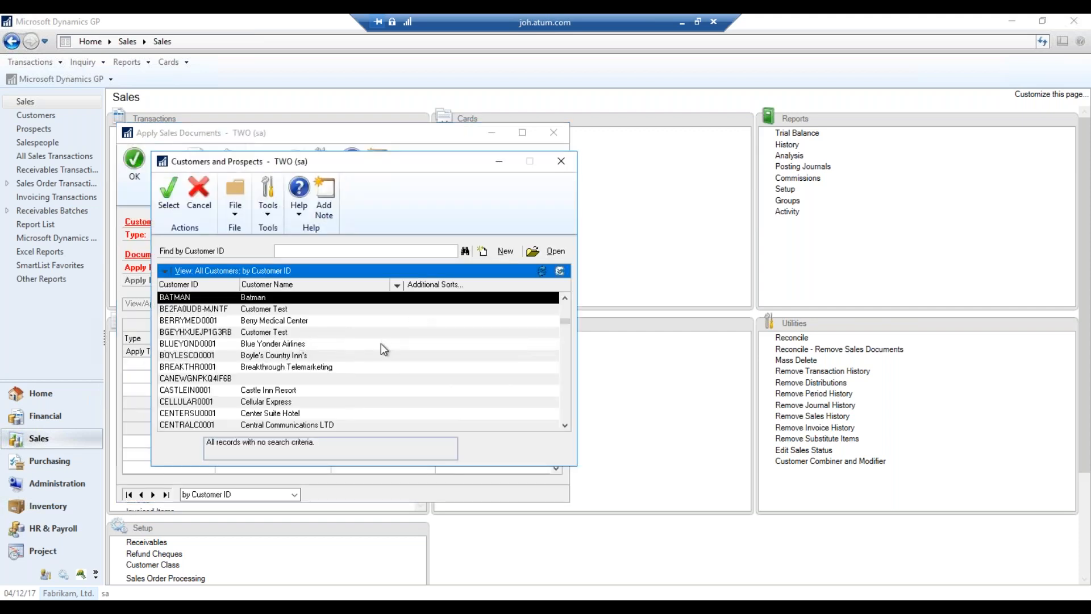
{"action": "scroll", "coordinate": [369, 370], "scroll_direction": "up", "scroll_amount": 5}
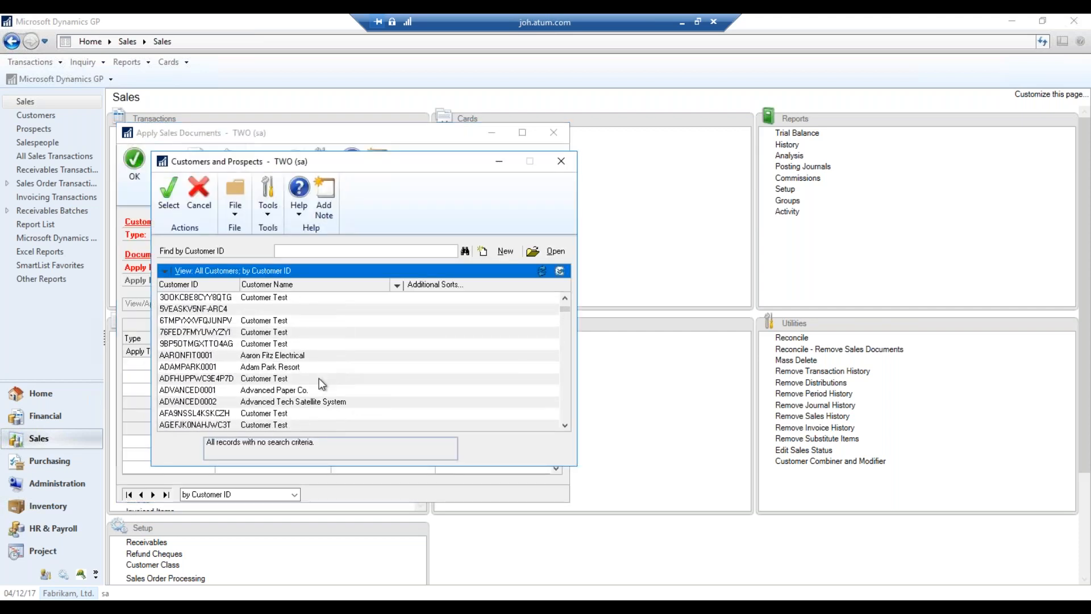
{"action": "double_click", "coordinate": [344, 356]}
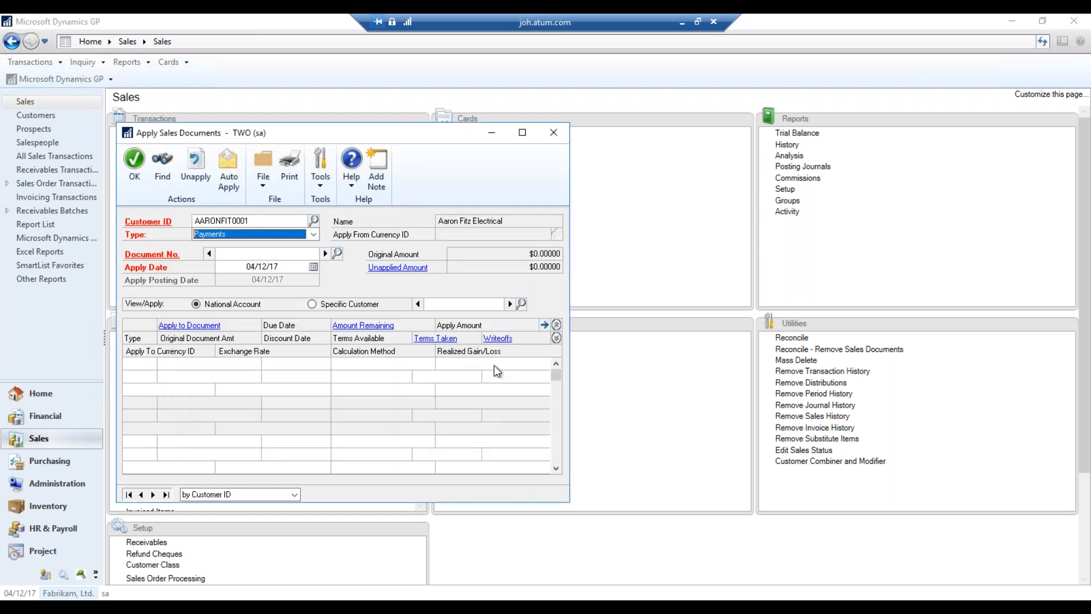
{"action": "left_click", "coordinate": [325, 254]}
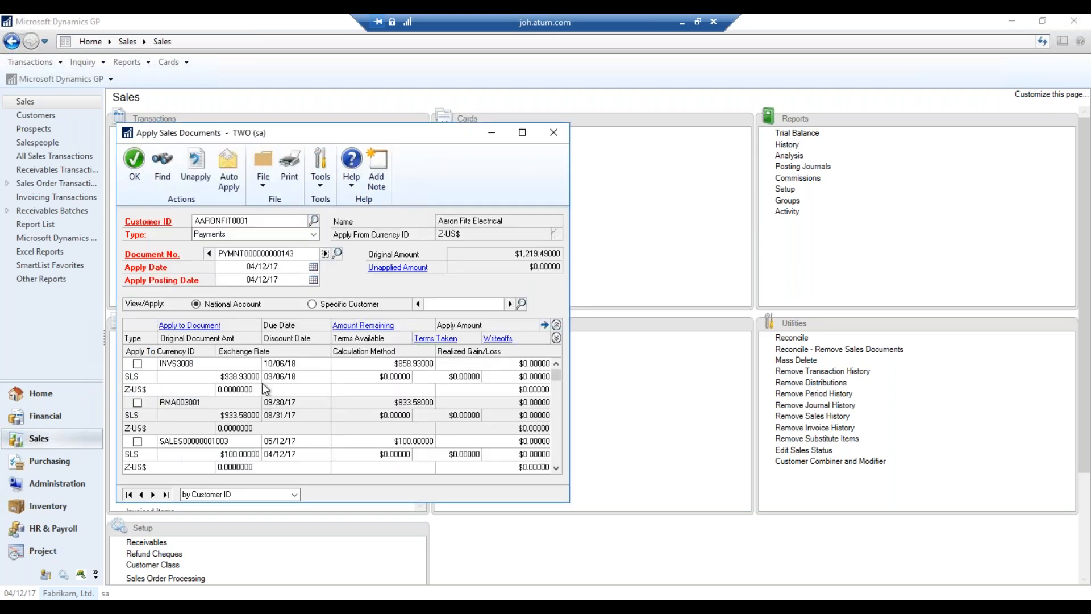
{"action": "left_click", "coordinate": [227, 183]}
Confirm the CASH and RECV distributions of $100.00 each, then post the cash receipt
{"action": "left_click", "coordinate": [134, 162]}
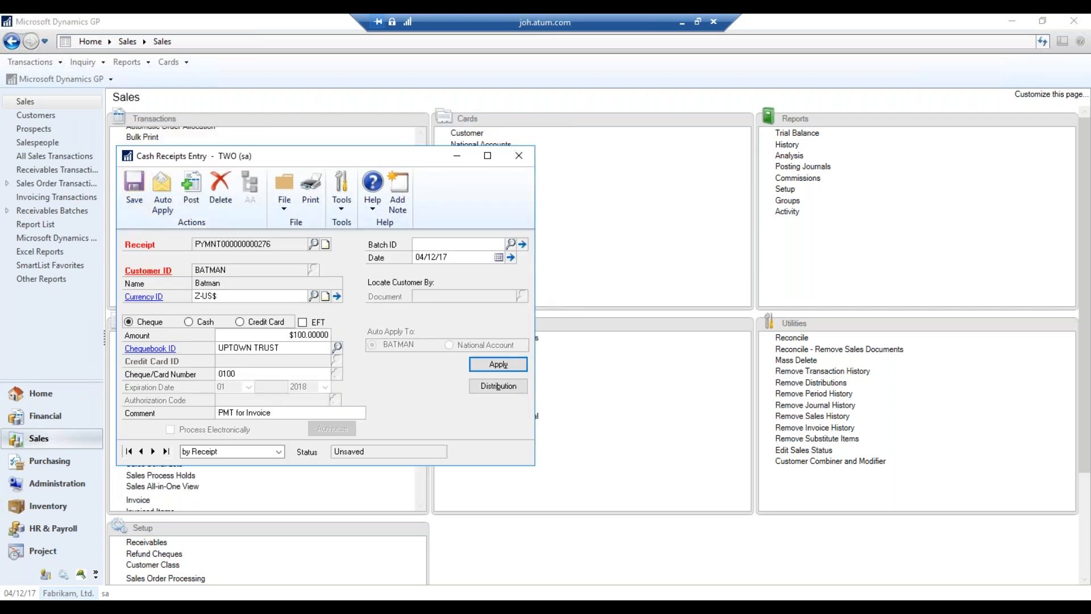
{"action": "left_click", "coordinate": [498, 387]}
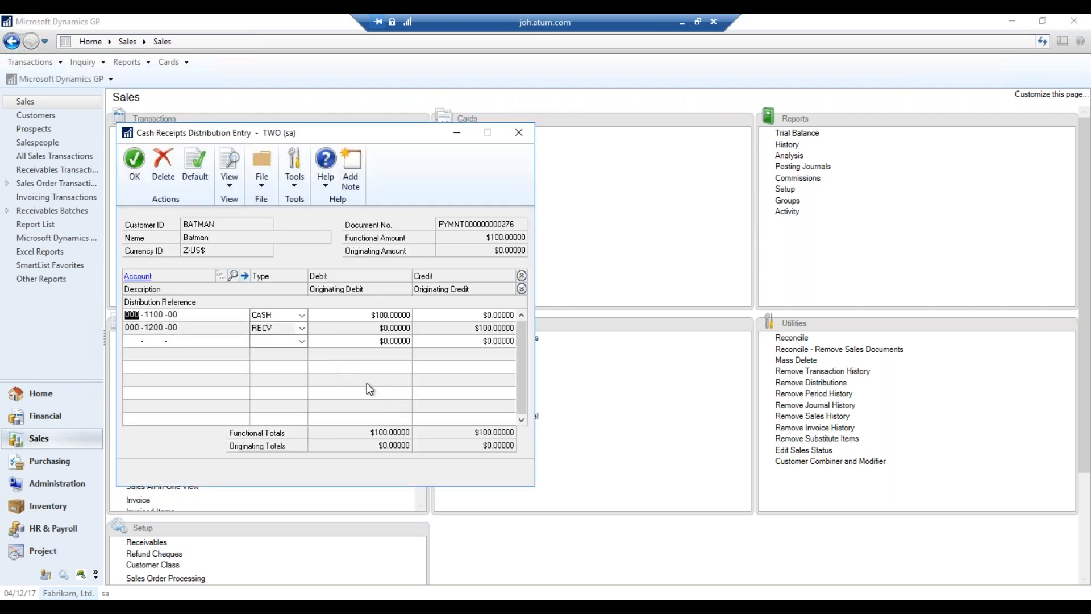
{"action": "left_click", "coordinate": [134, 183]}
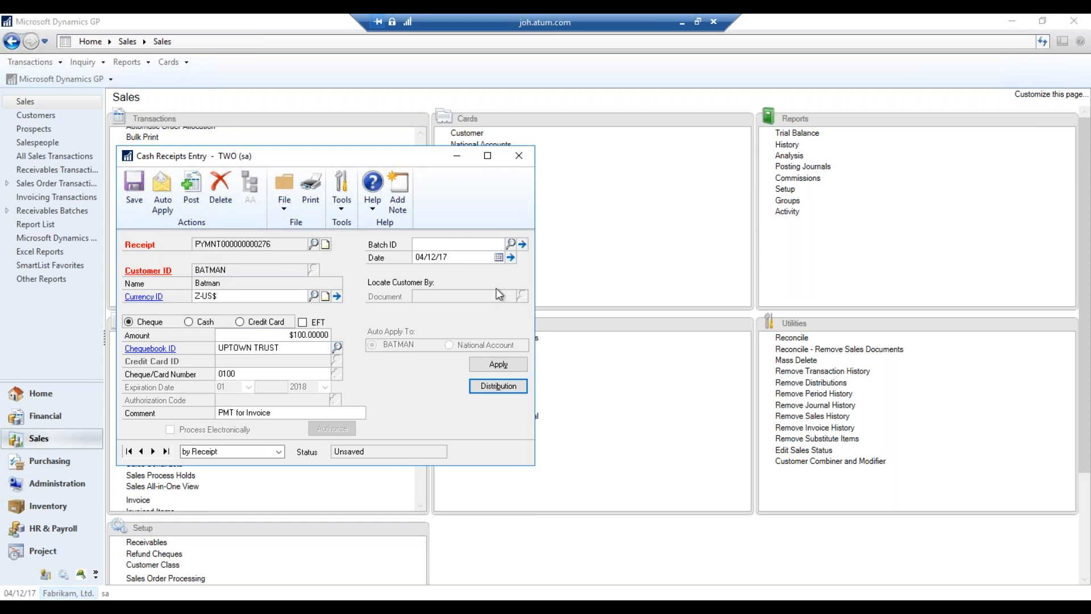
{"action": "left_click", "coordinate": [199, 214]}
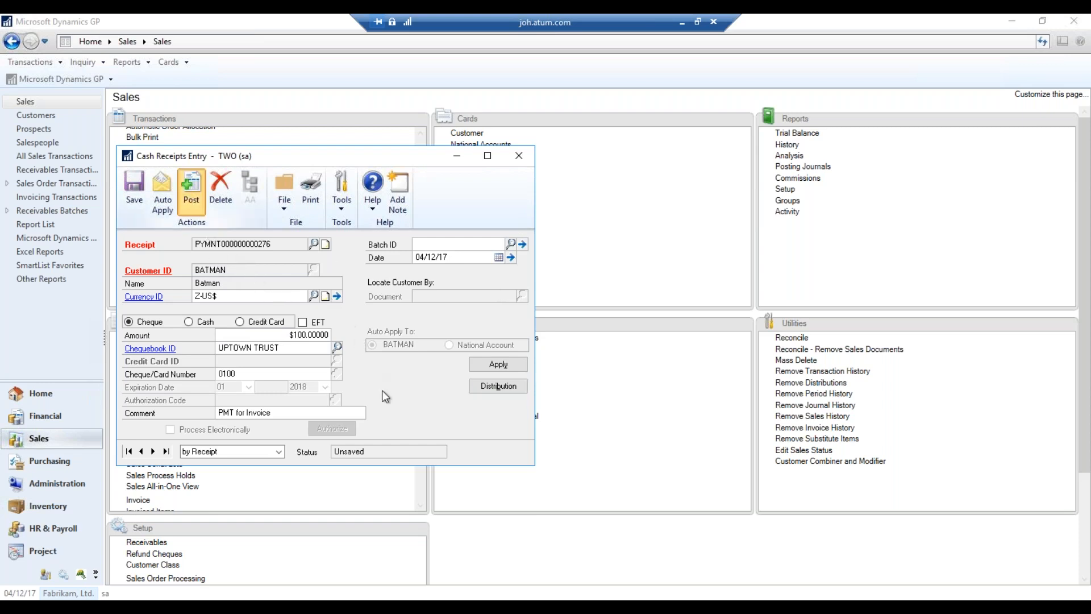
Send the Cash Receipts Posting Journal to screen and check CASH debited and RECV credited $100.00
{"action": "left_click", "coordinate": [519, 155]}
{"action": "left_click", "coordinate": [637, 424]}
{"action": "left_click", "coordinate": [660, 420]}
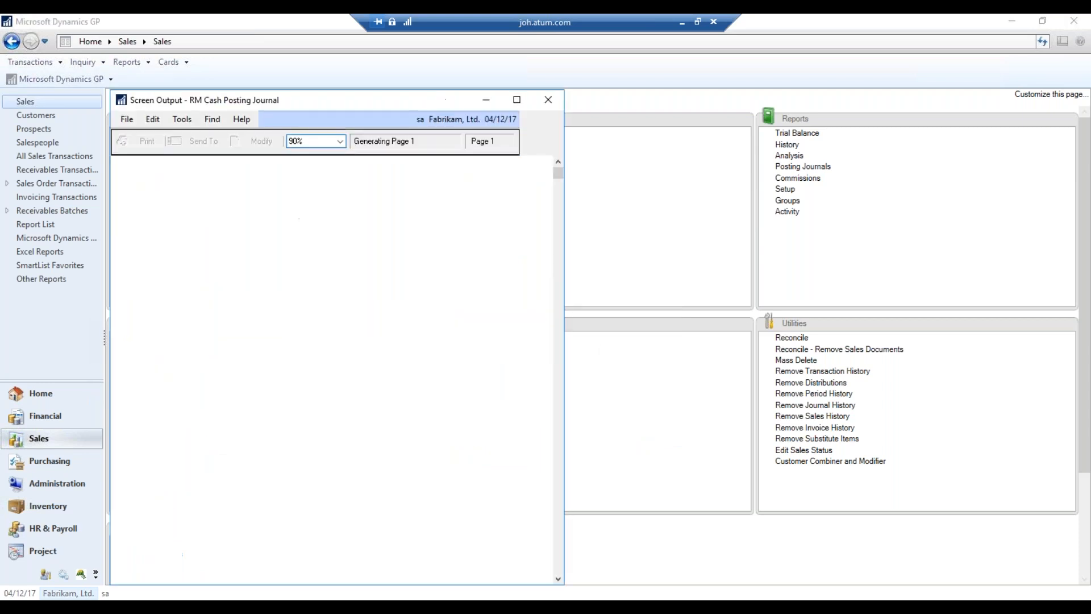
{"action": "left_click", "coordinate": [516, 100]}
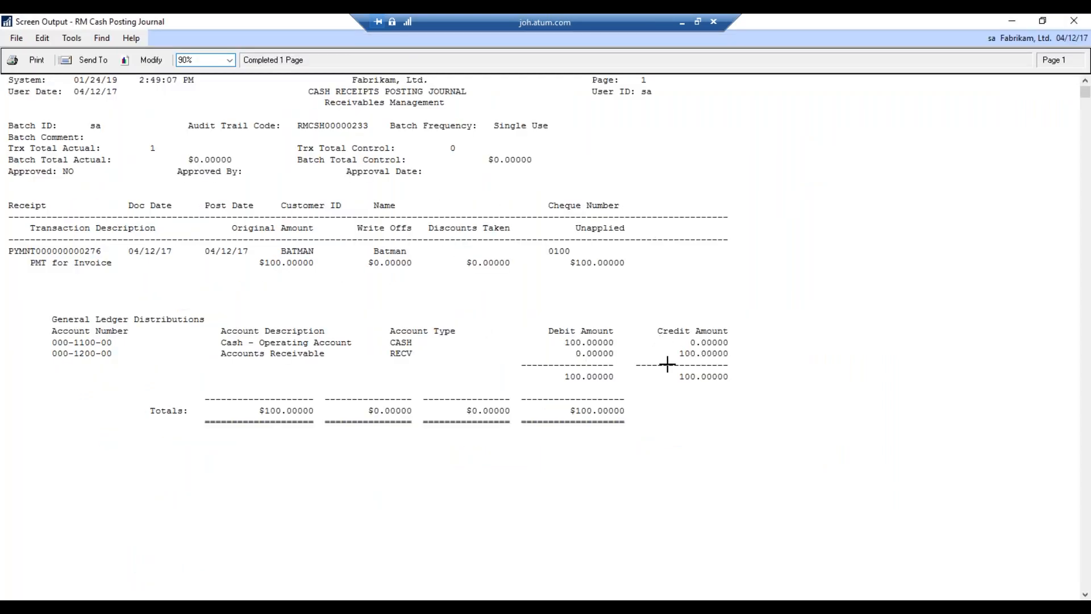
{"action": "left_click", "coordinate": [597, 341]}
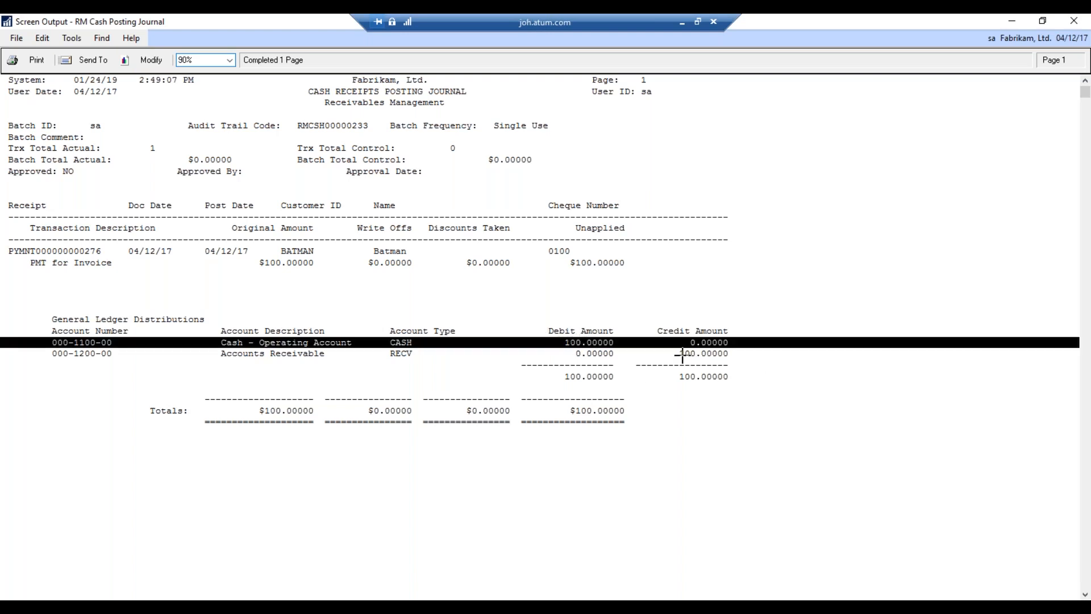
{"action": "left_click", "coordinate": [1074, 23]}
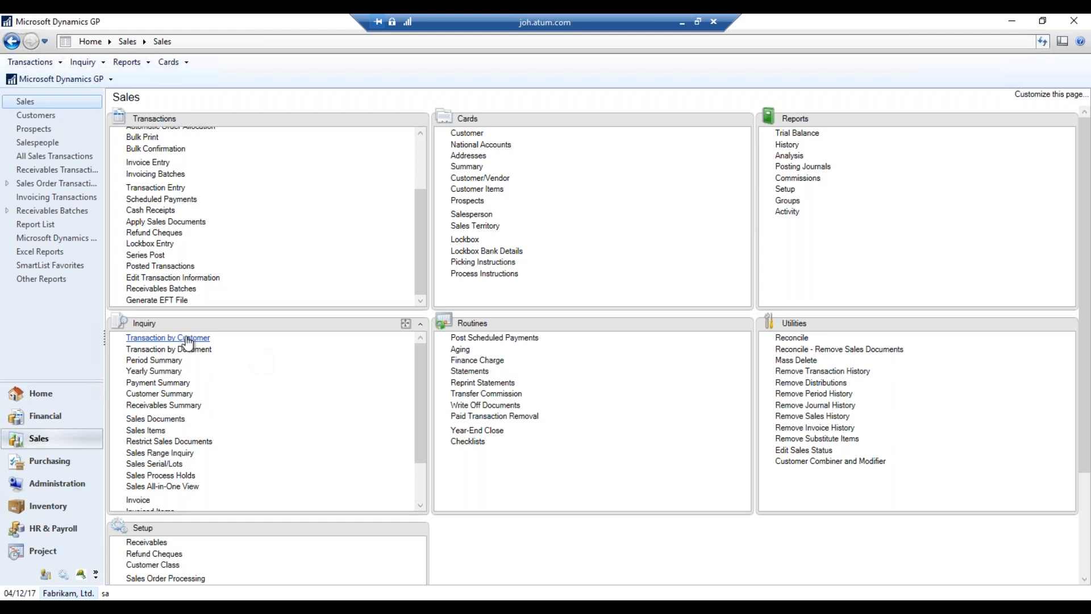
{"action": "left_click", "coordinate": [220, 348]}
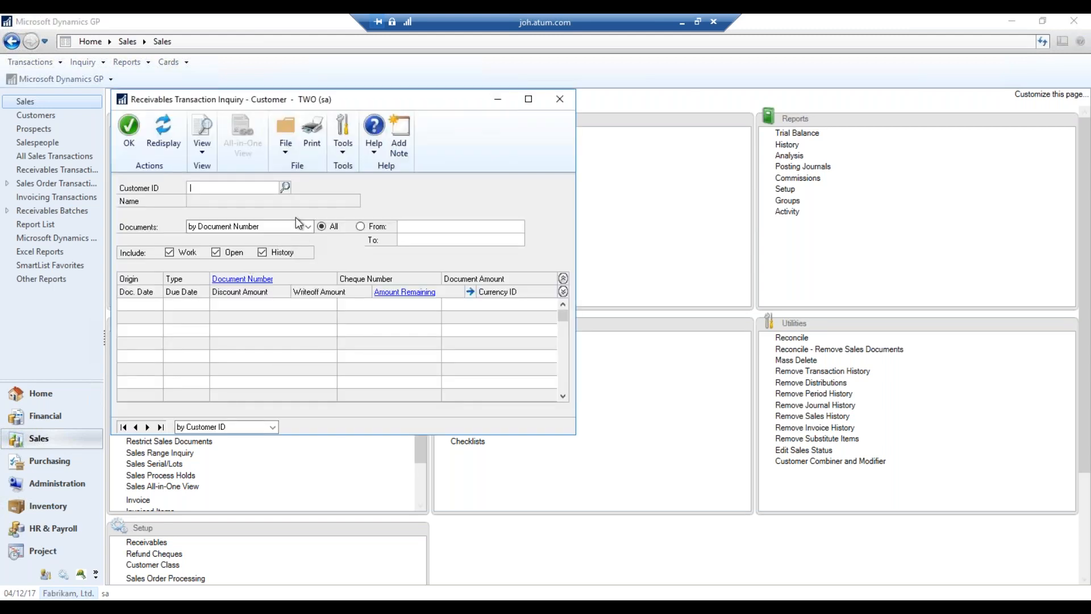
{"action": "left_click", "coordinate": [285, 186]}
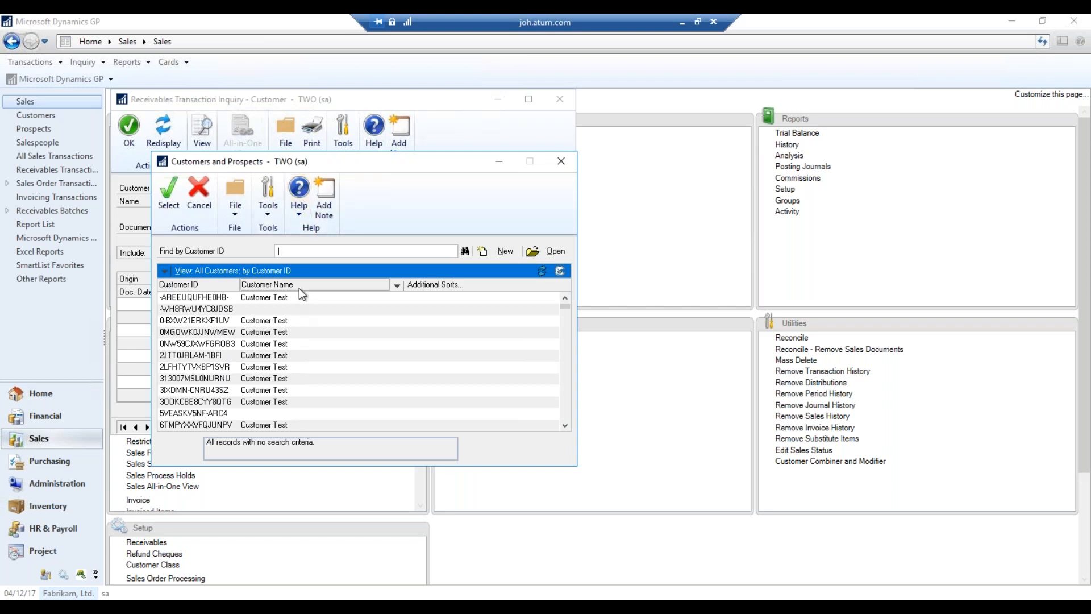
{"action": "left_click", "coordinate": [265, 284]}
{"action": "left_click", "coordinate": [321, 253]}
{"action": "type", "text": "gp"}
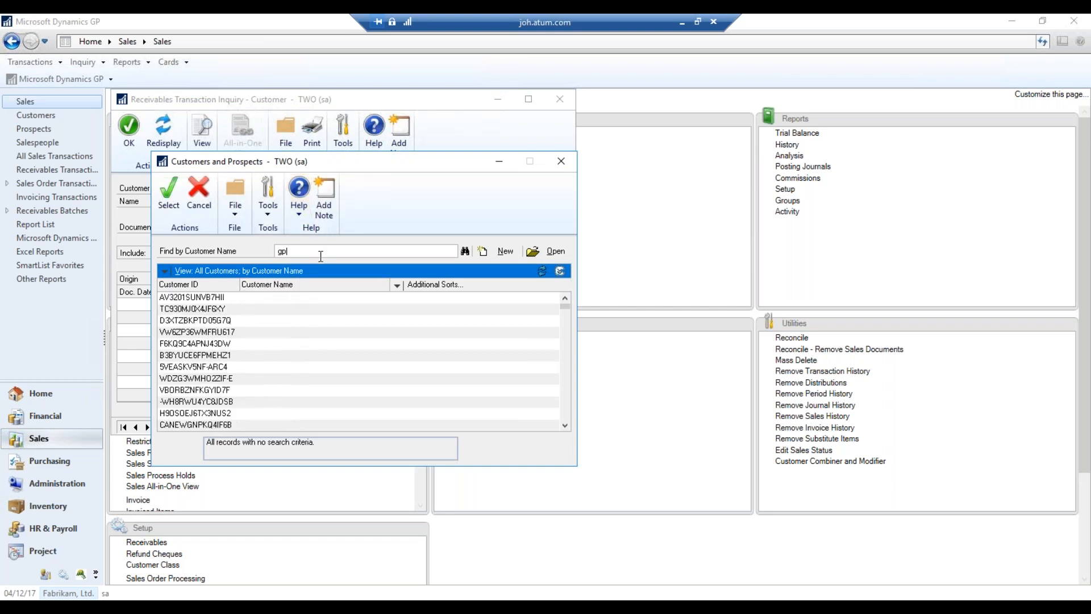
{"action": "type", "text": "365"}
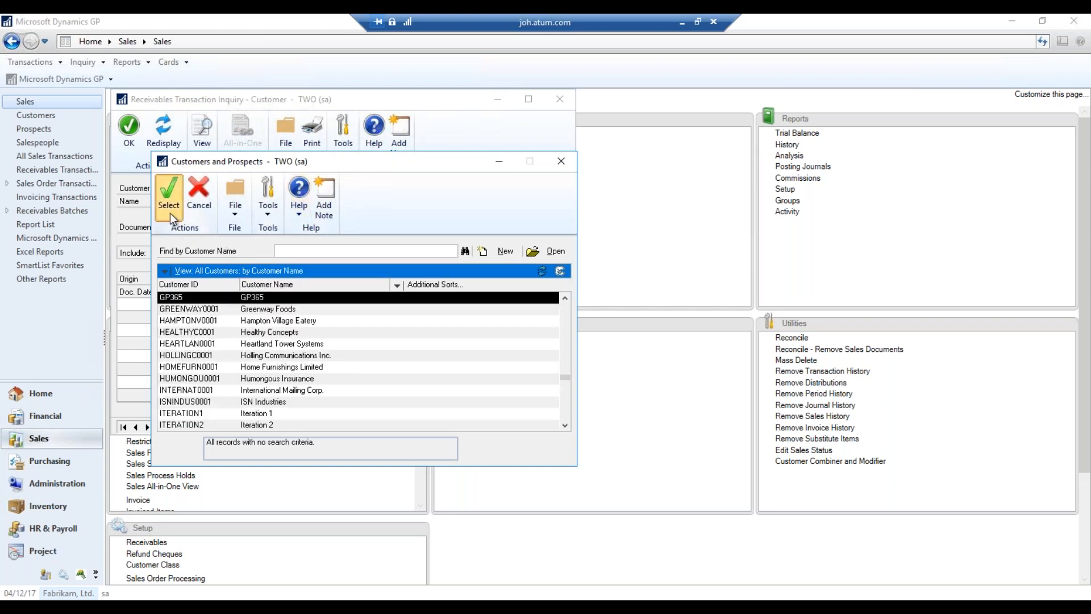
{"action": "left_click", "coordinate": [169, 205]}
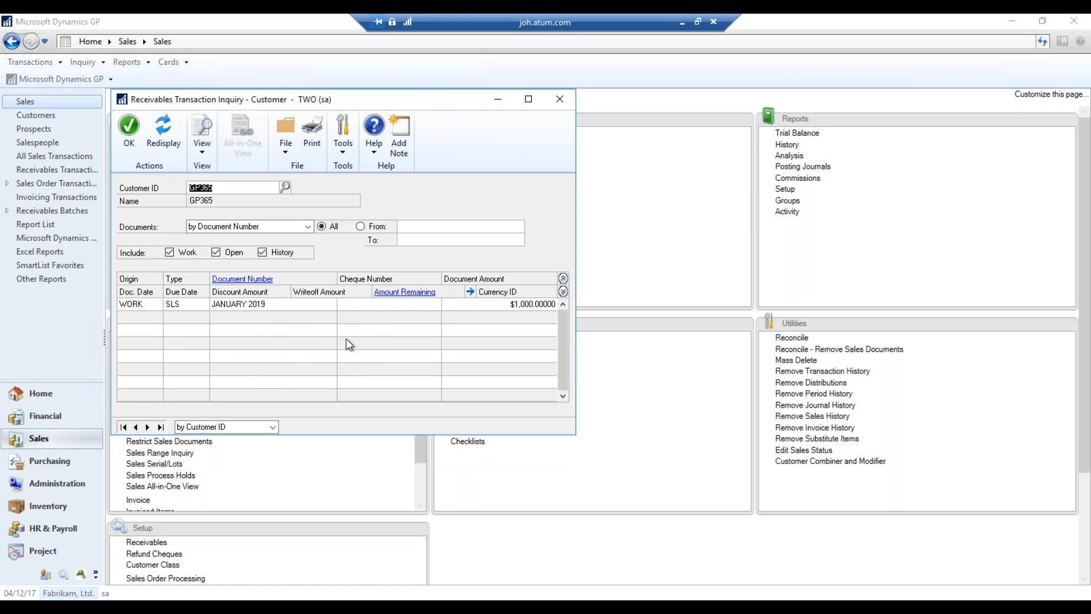
{"action": "left_click", "coordinate": [148, 427]}
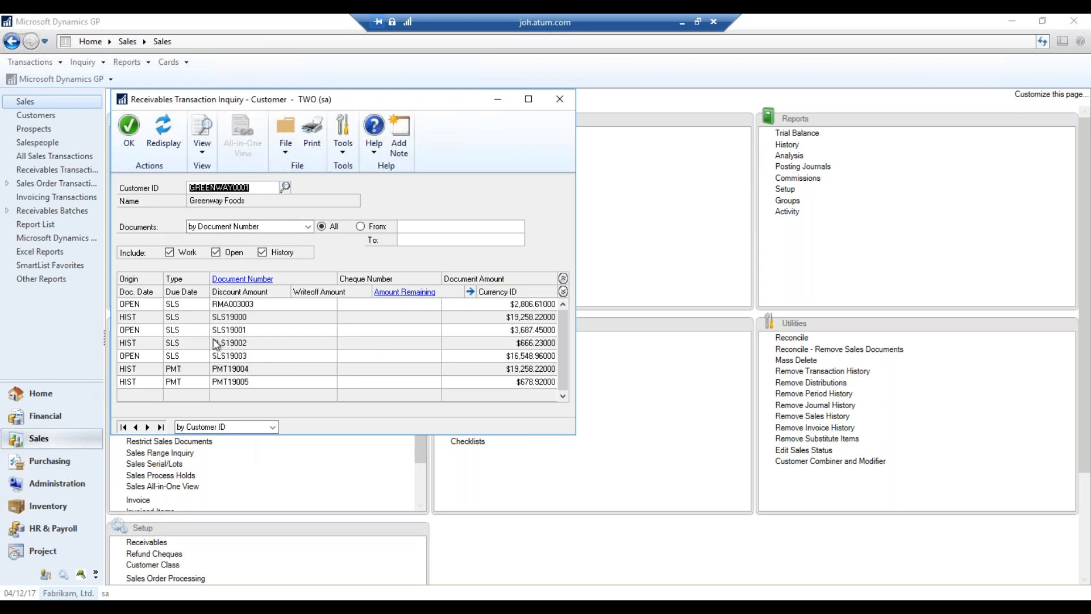
{"action": "left_click", "coordinate": [251, 305]}
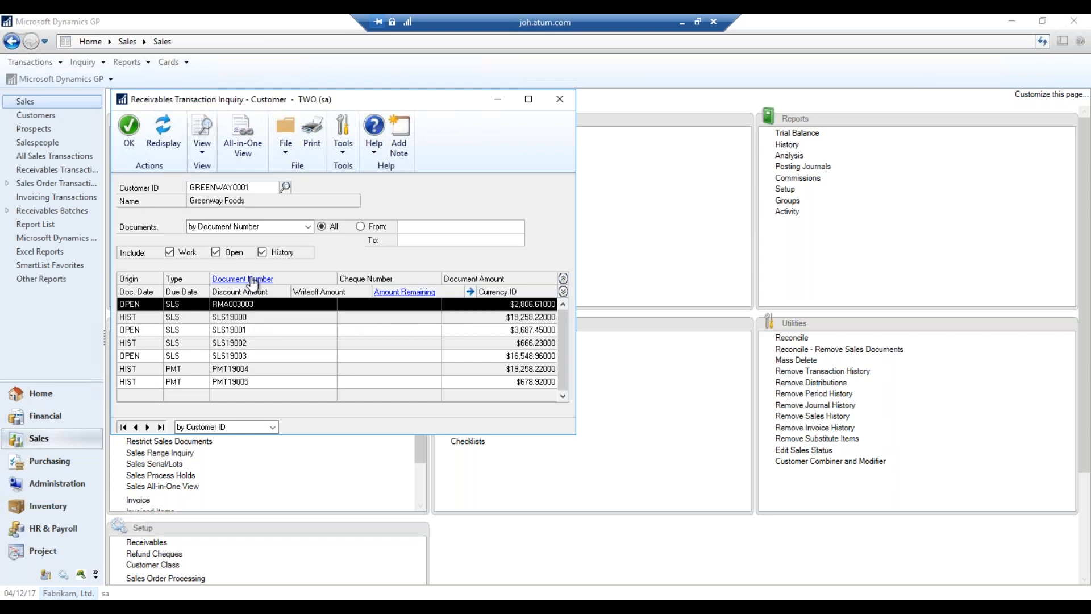
{"action": "left_click", "coordinate": [282, 225]}
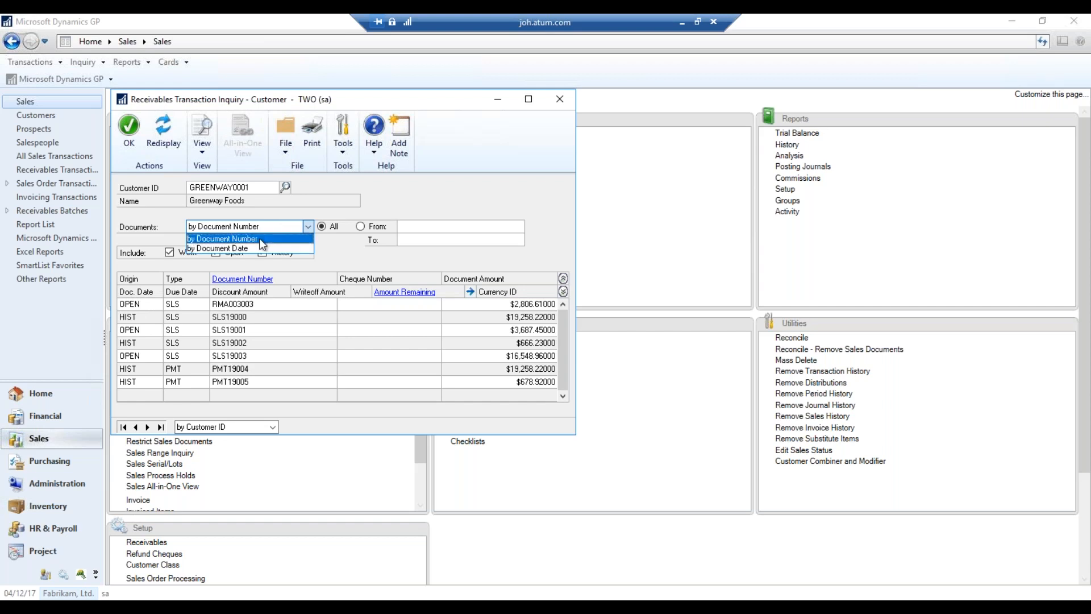
{"action": "left_click", "coordinate": [355, 268]}
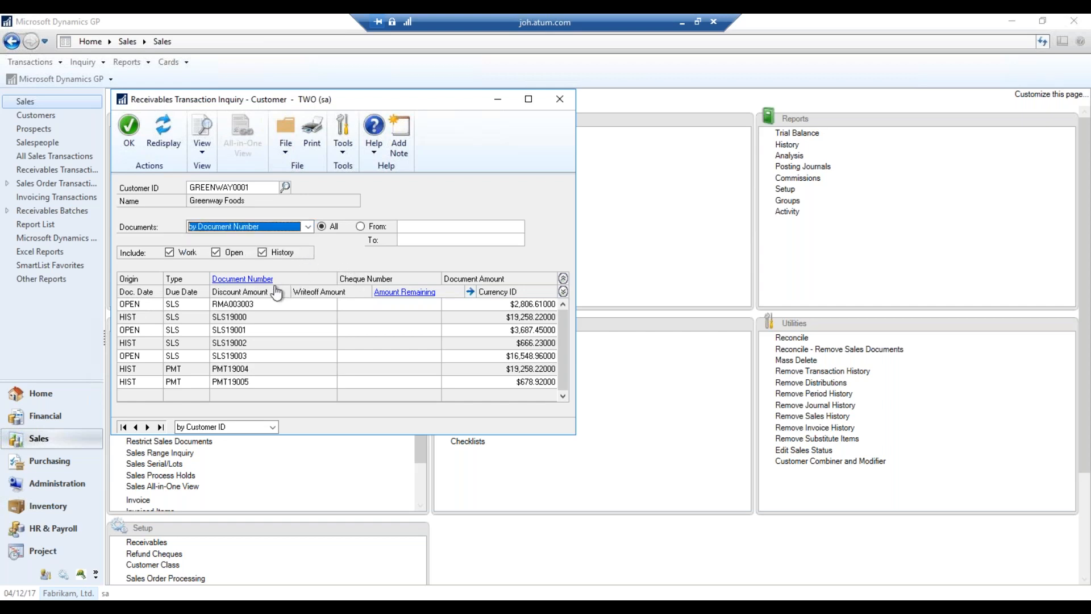
{"action": "left_click", "coordinate": [241, 309]}
{"action": "left_click", "coordinate": [260, 279]}
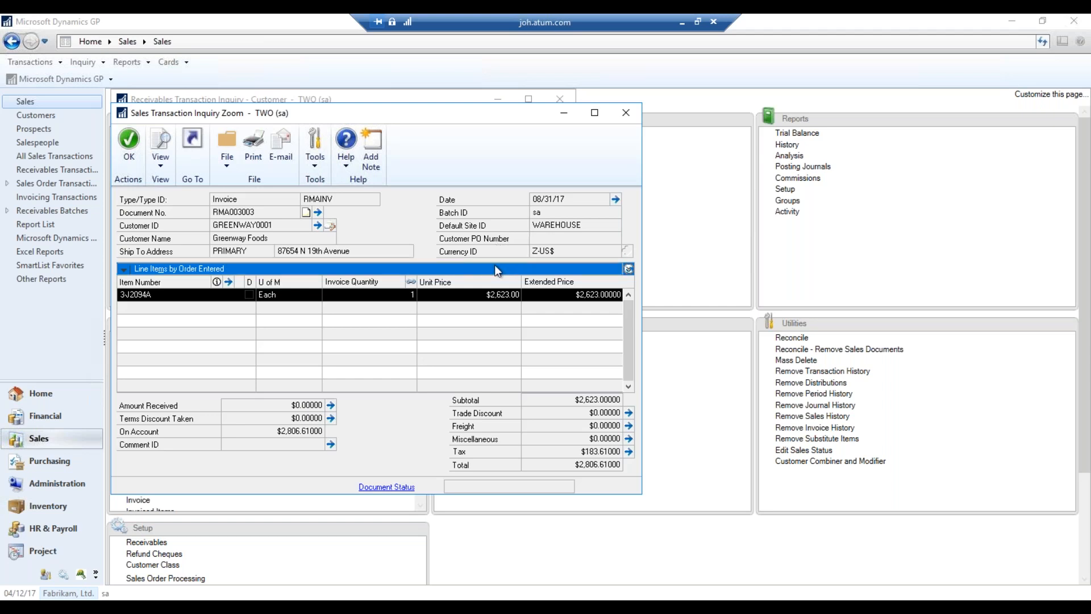
{"action": "left_click", "coordinate": [626, 113]}
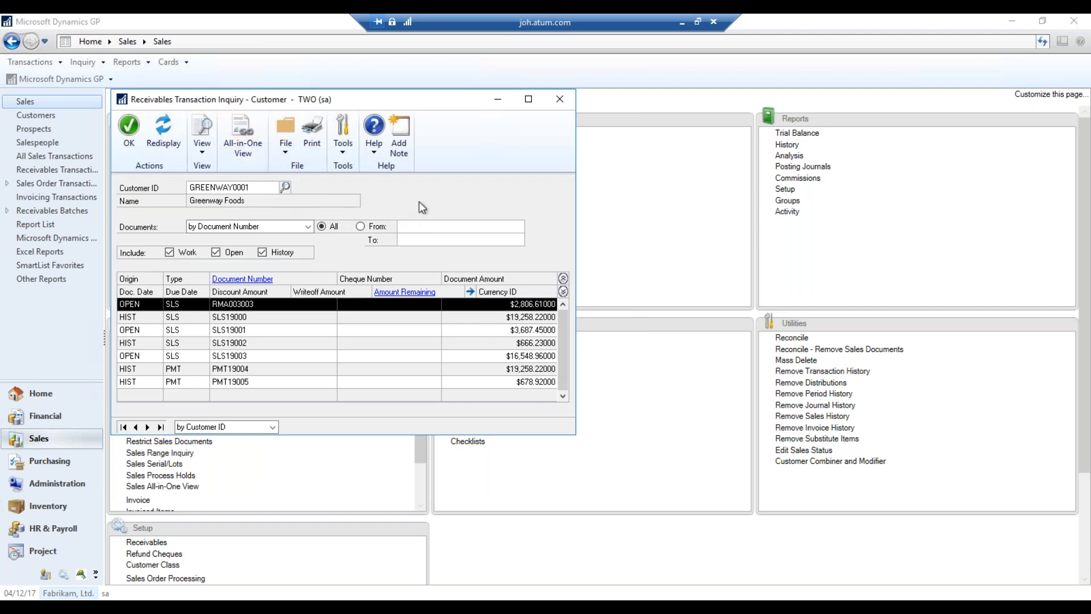
{"action": "left_click", "coordinate": [472, 356]}
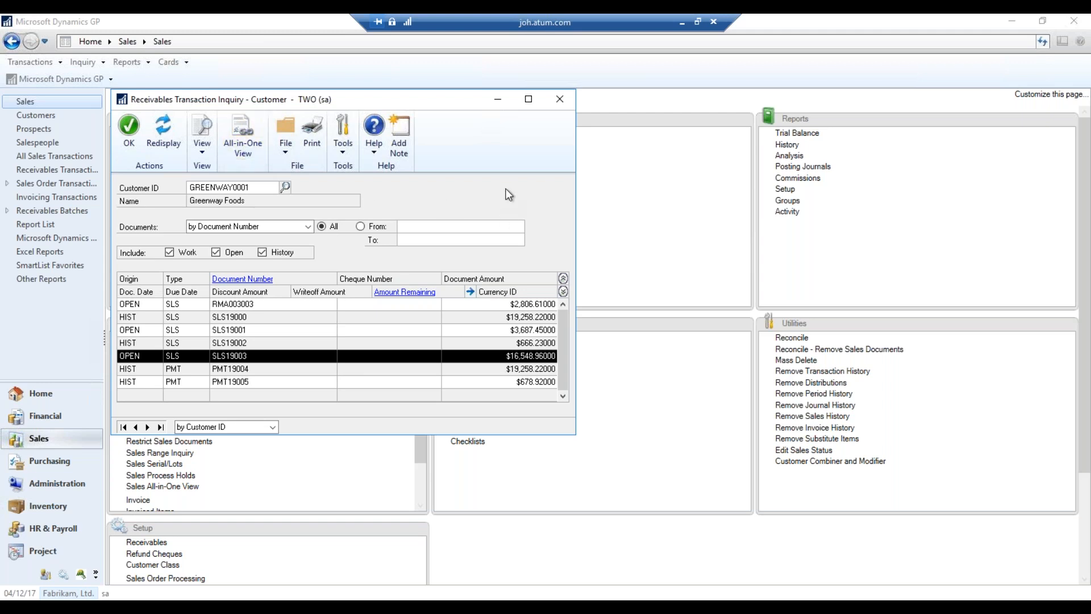
{"action": "left_click", "coordinate": [560, 100]}
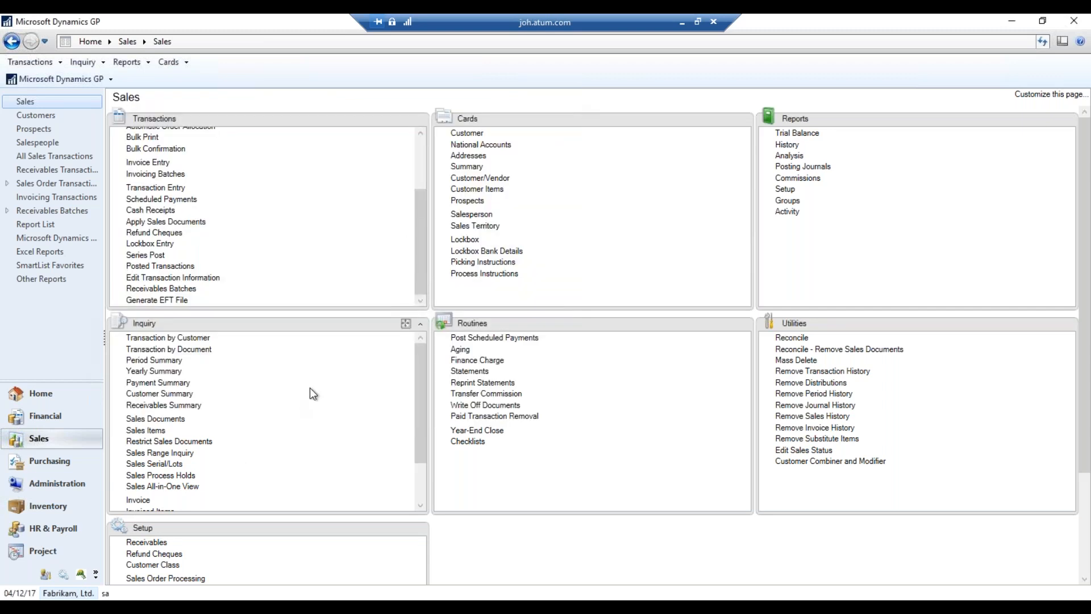
In Receivables Trial Balance Reports, choose Aged Trial Balance w/ Options and start a new option
{"action": "left_click_drag", "start_coordinate": [423, 404], "coordinate": [418, 372]}
{"action": "left_click", "coordinate": [813, 134]}
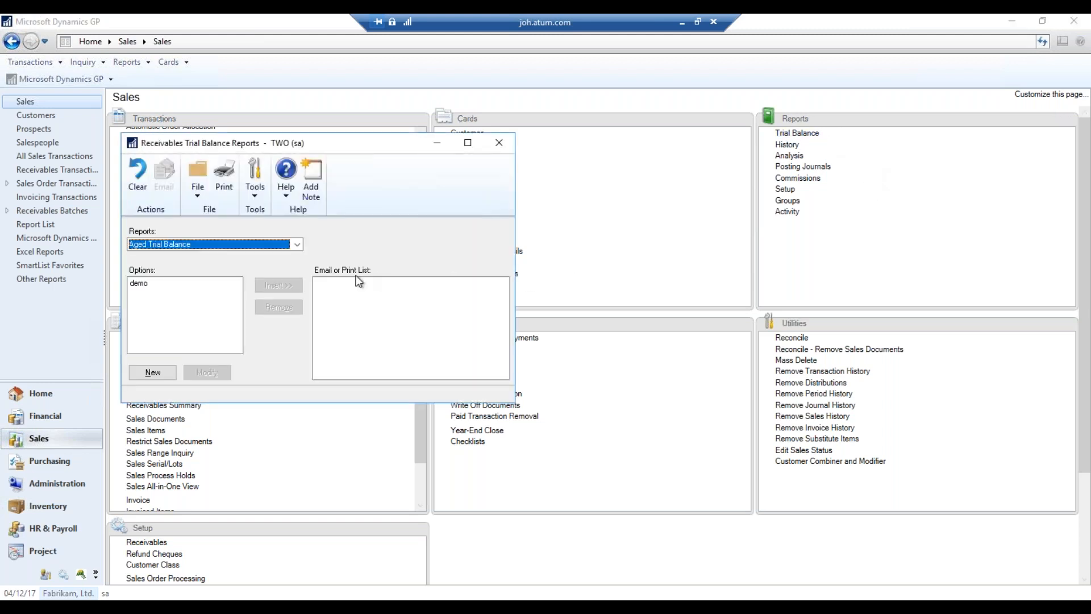
{"action": "left_click", "coordinate": [250, 244]}
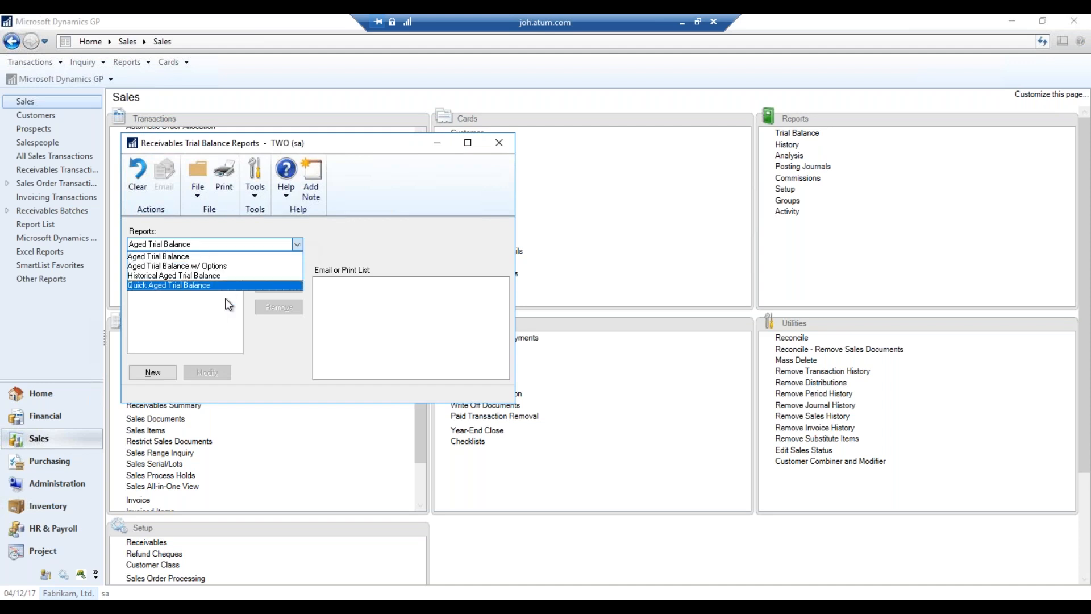
{"action": "left_click", "coordinate": [252, 267]}
{"action": "left_click", "coordinate": [182, 284]}
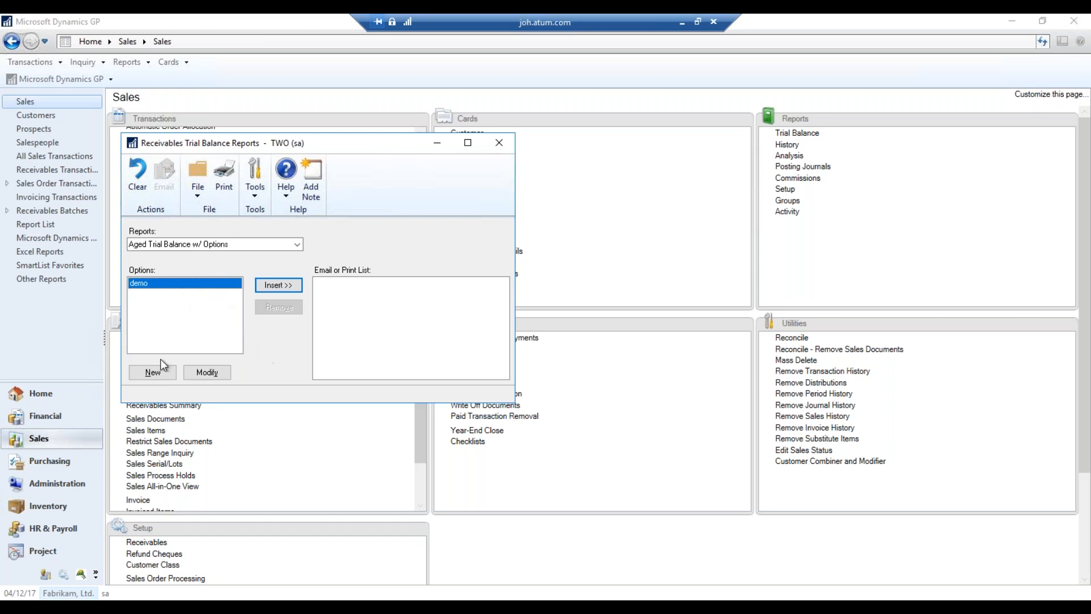
{"action": "left_click", "coordinate": [153, 372]}
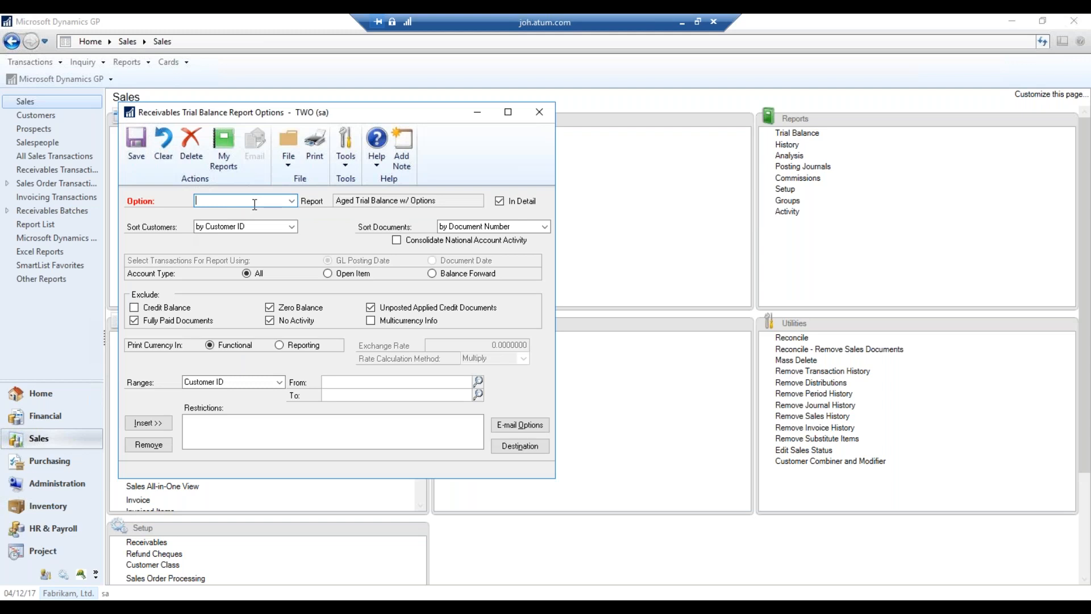
Name the option 'Monthly', sort by customer name, and keep Customer ID as the range field
{"action": "type", "text": "Monthly"}
{"action": "key", "text": "Tab"}
{"action": "left_click", "coordinate": [284, 231]}
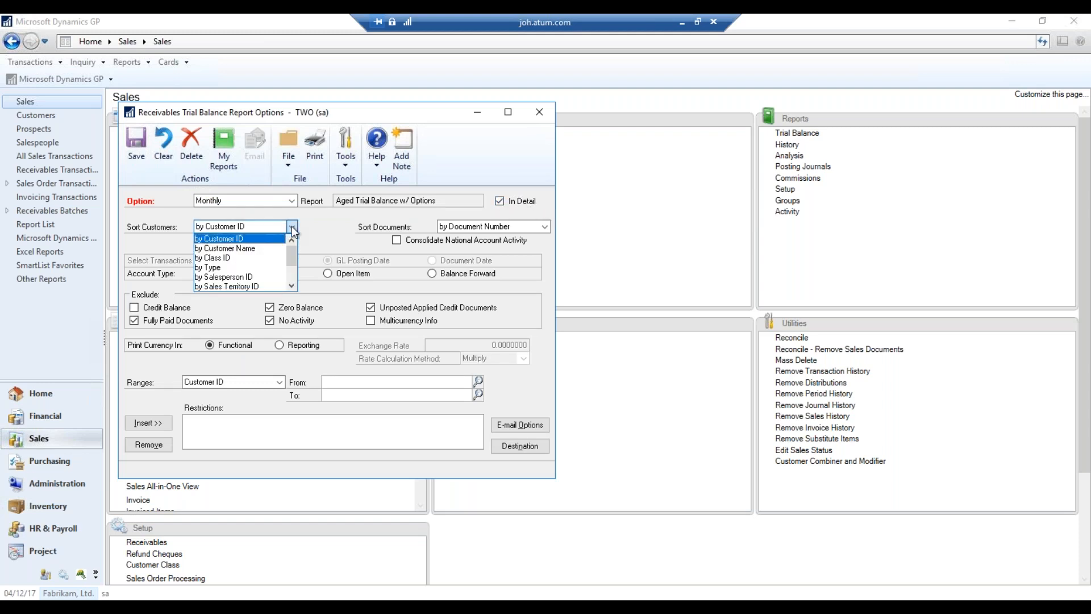
{"action": "left_click", "coordinate": [261, 254]}
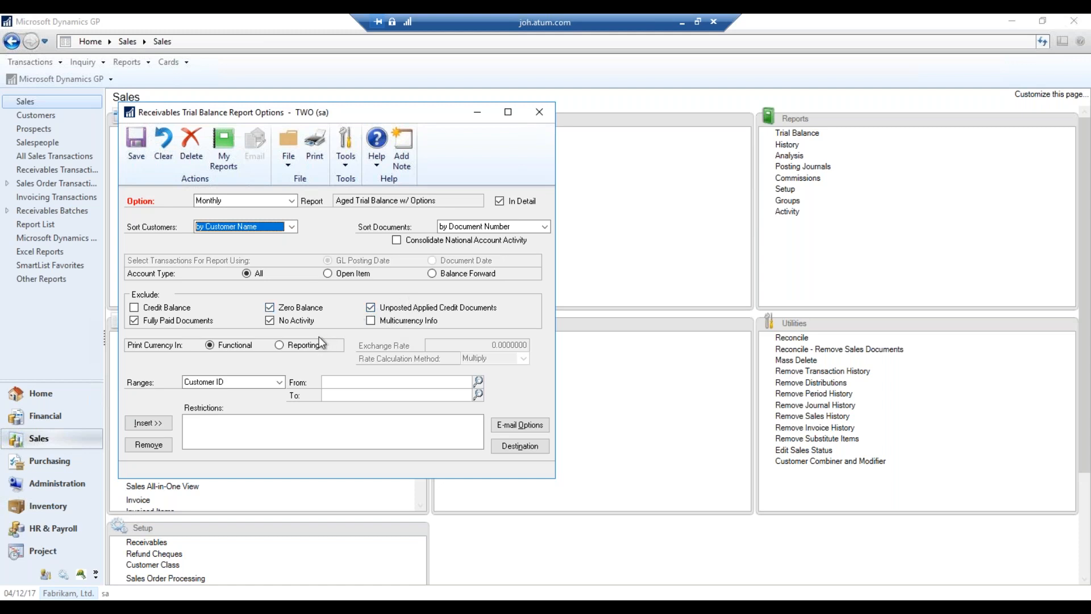
{"action": "left_click", "coordinate": [363, 381]}
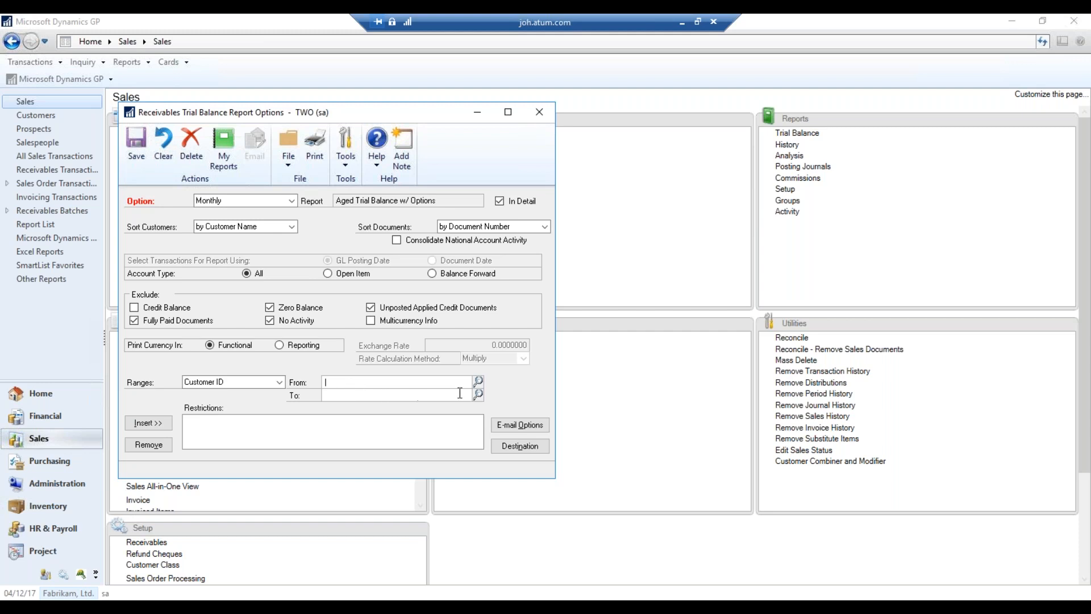
{"action": "left_click", "coordinate": [279, 382]}
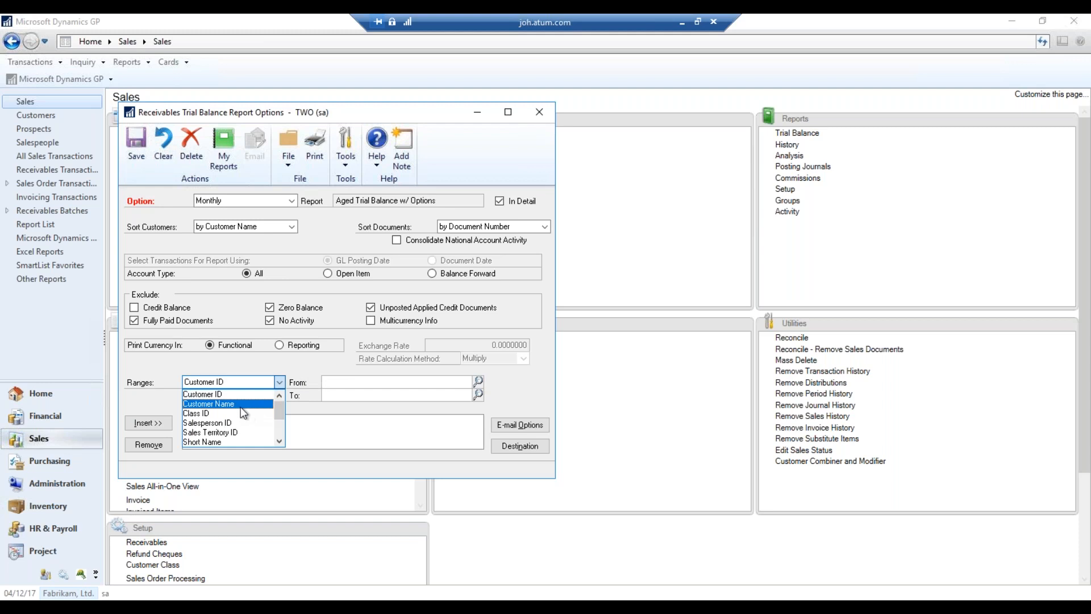
{"action": "mouse_move", "coordinate": [281, 415]}
{"action": "left_mouse_down"}
{"action": "mouse_move", "coordinate": [285, 432]}
{"action": "mouse_move", "coordinate": [285, 404]}
{"action": "left_mouse_up"}
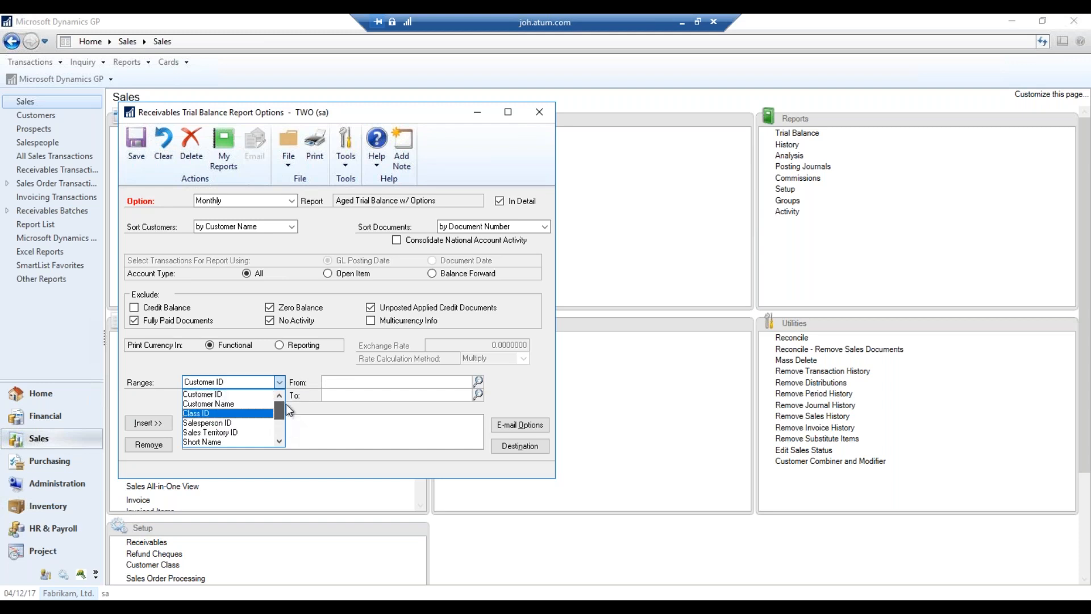
{"action": "left_click", "coordinate": [312, 369]}
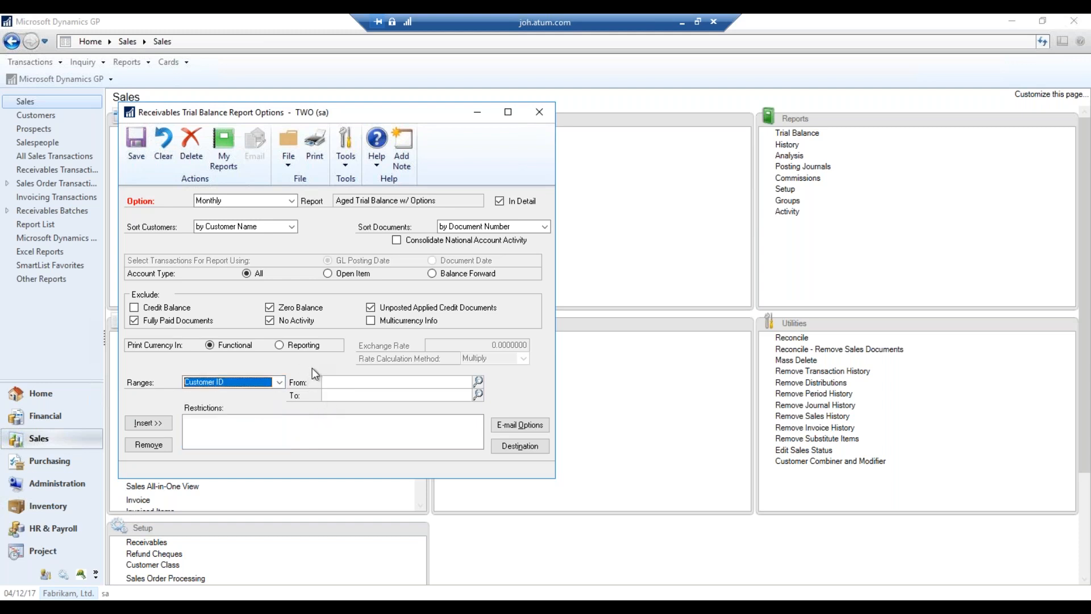
Set the report destination to Screen only, with Printer unchecked
{"action": "left_click", "coordinate": [523, 447]}
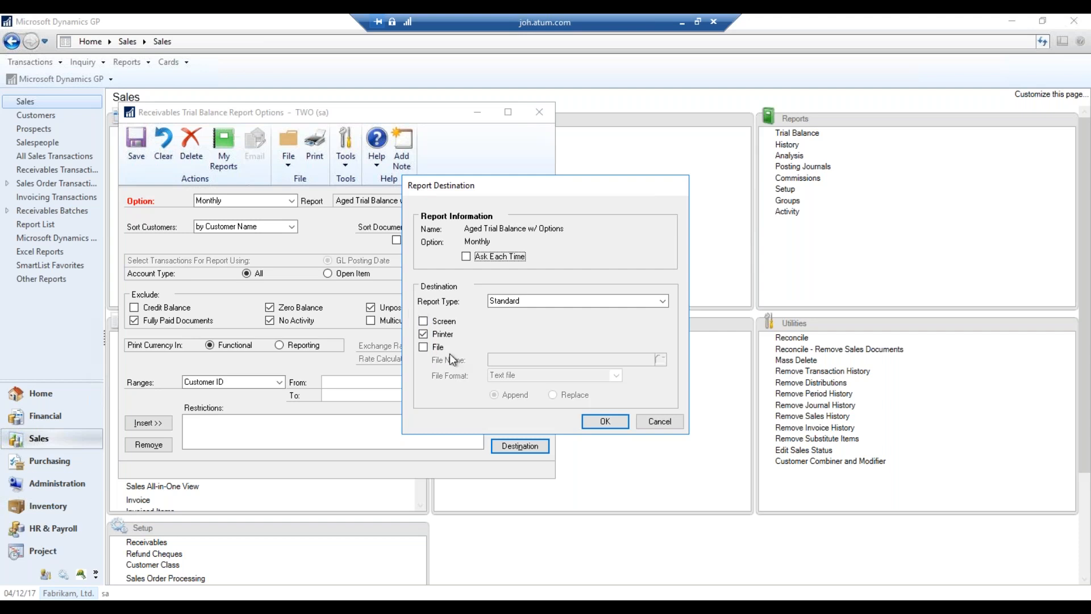
{"action": "left_click", "coordinate": [659, 421]}
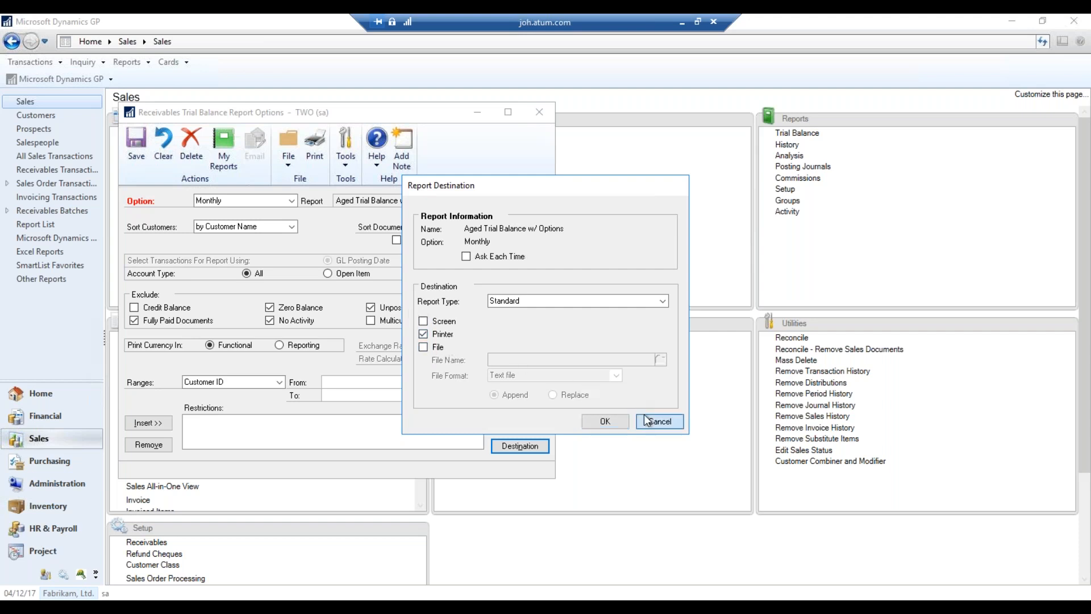
{"action": "left_click", "coordinate": [520, 446]}
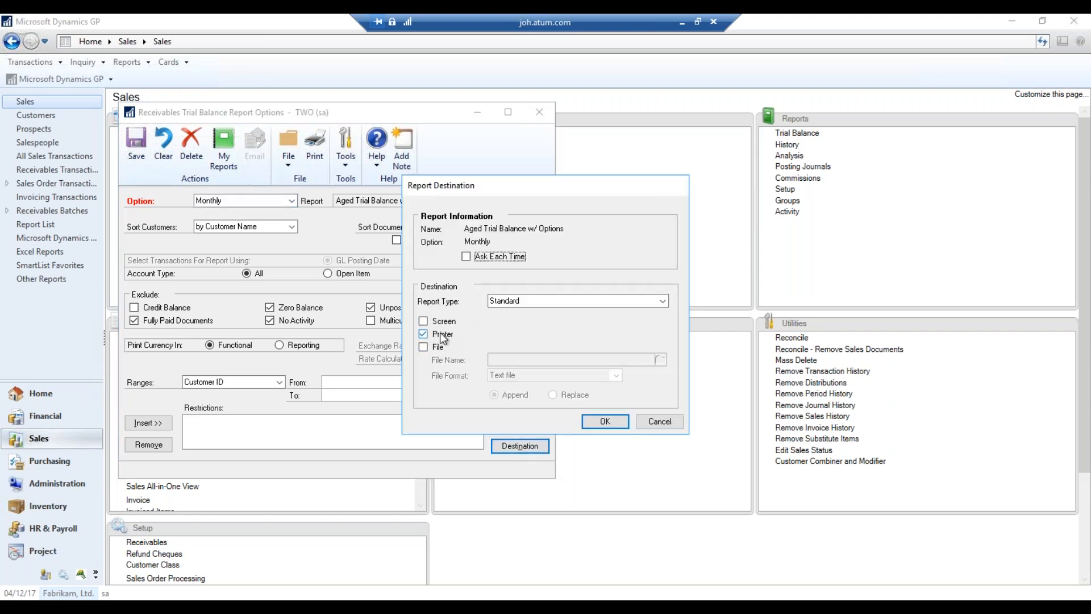
{"action": "left_click", "coordinate": [443, 321]}
{"action": "left_click", "coordinate": [444, 334]}
{"action": "left_click", "coordinate": [605, 421]}
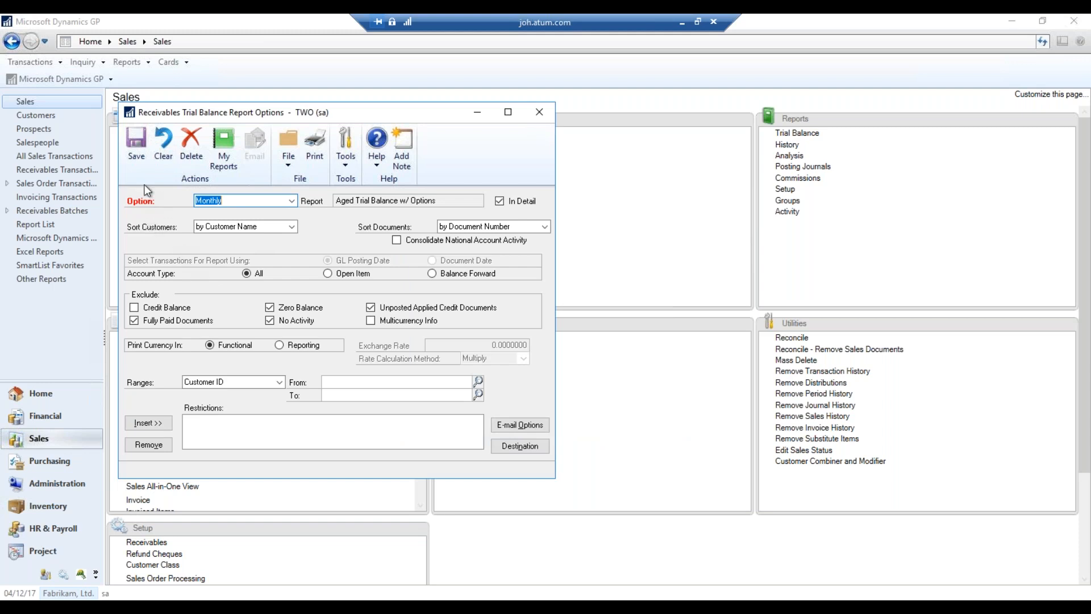
Save the Monthly option, insert it into the print list, and print the report
{"action": "left_click", "coordinate": [136, 144]}
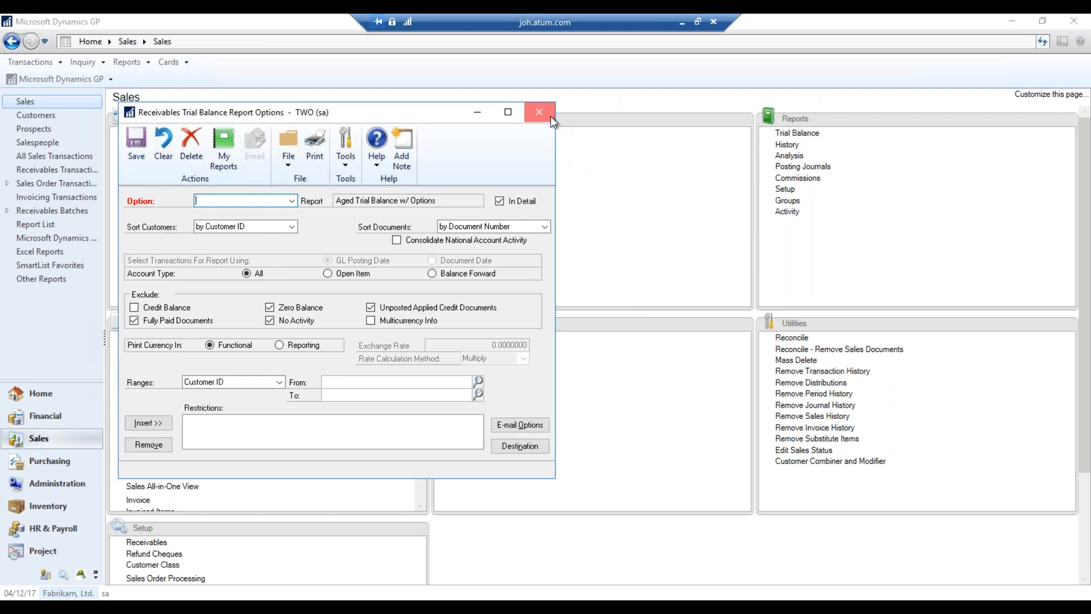
{"action": "left_click", "coordinate": [539, 112]}
{"action": "left_click", "coordinate": [143, 294]}
{"action": "left_click", "coordinate": [281, 285]}
{"action": "left_click", "coordinate": [231, 196]}
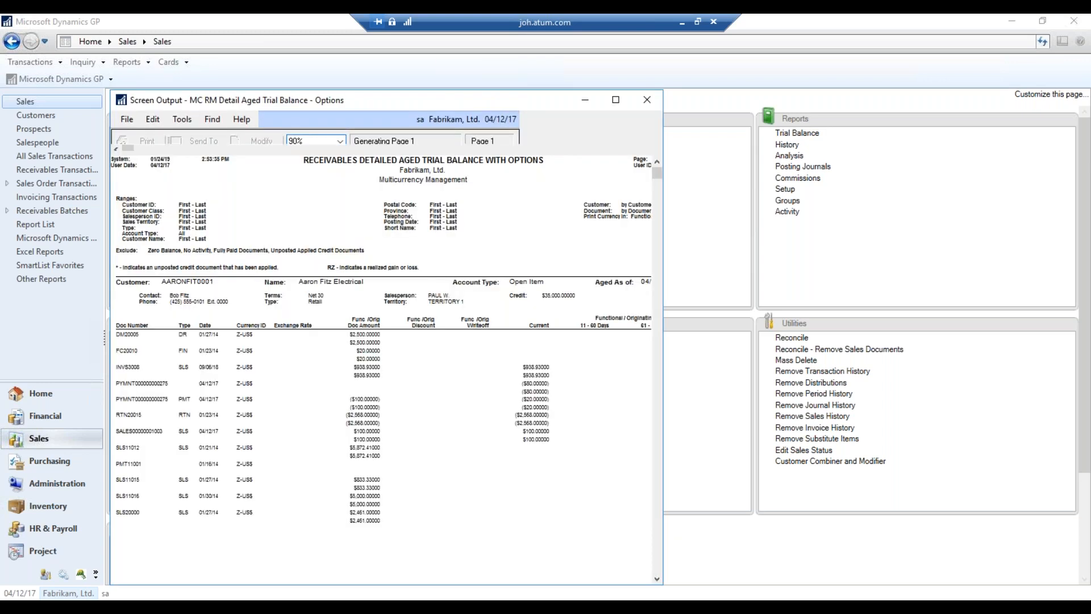
Review the 44-page detailed aged trial balance down to its Functional Grand Totals, then close it
{"action": "left_click", "coordinate": [616, 100]}
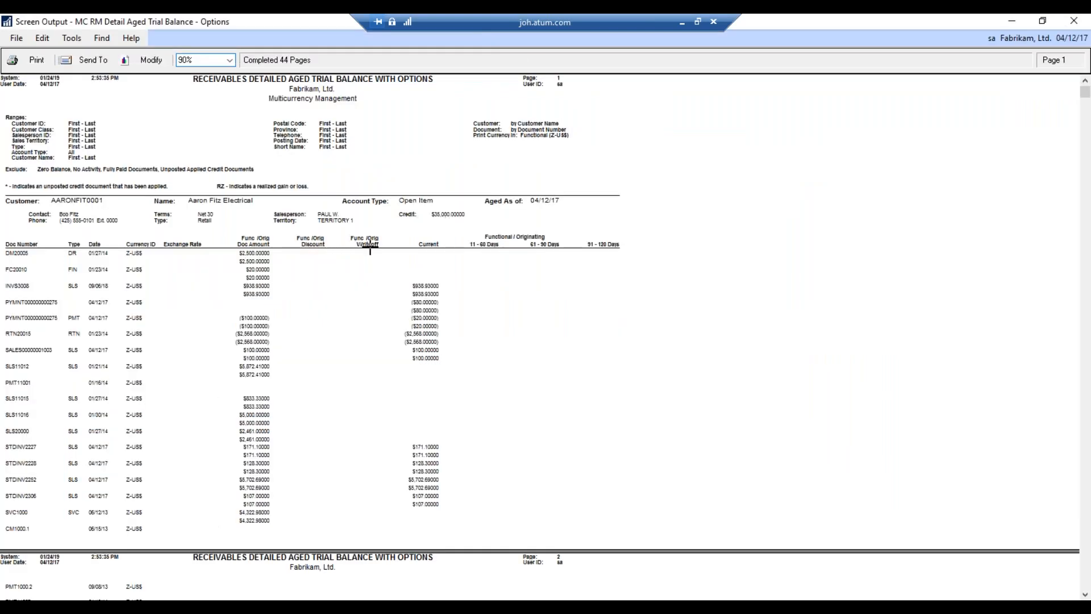
{"action": "scroll", "coordinate": [370, 250], "scroll_direction": "down", "scroll_amount": 1}
{"action": "left_click_drag", "start_coordinate": [1085, 98], "coordinate": [1085, 583]}
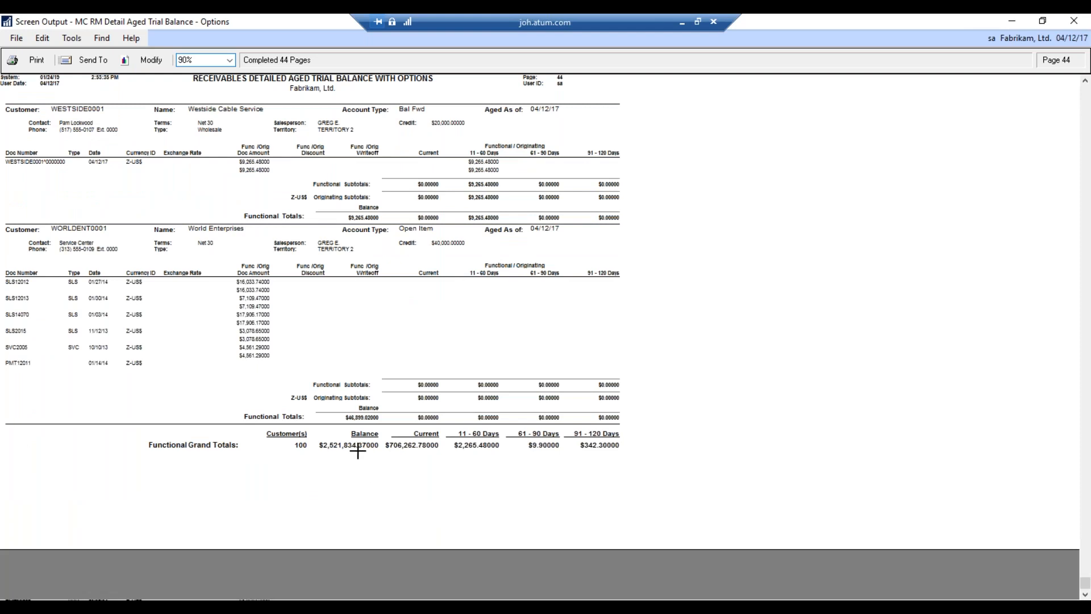
{"action": "left_click", "coordinate": [358, 451]}
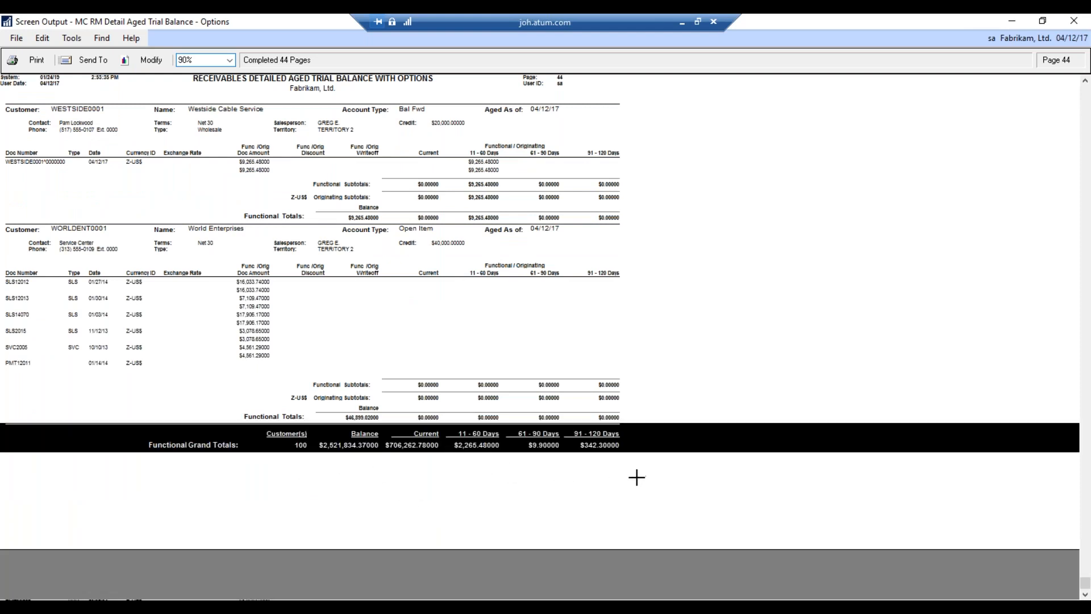
{"action": "left_click", "coordinate": [1081, 21]}
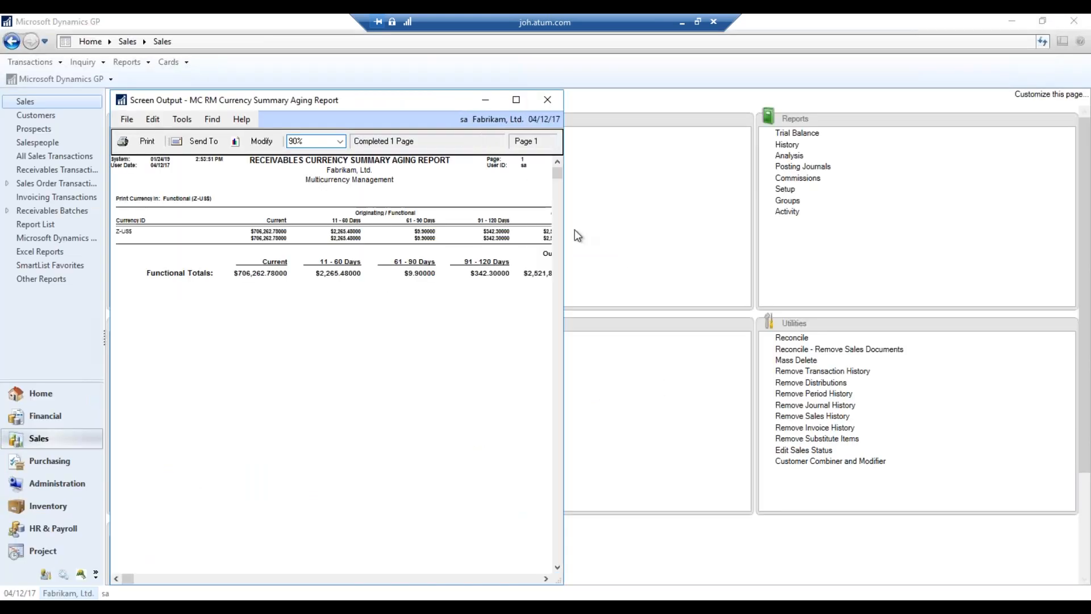
Review the full-screen currency summary aging report, then close it and the Trial Balance Reports window
{"action": "left_click", "coordinate": [516, 100]}
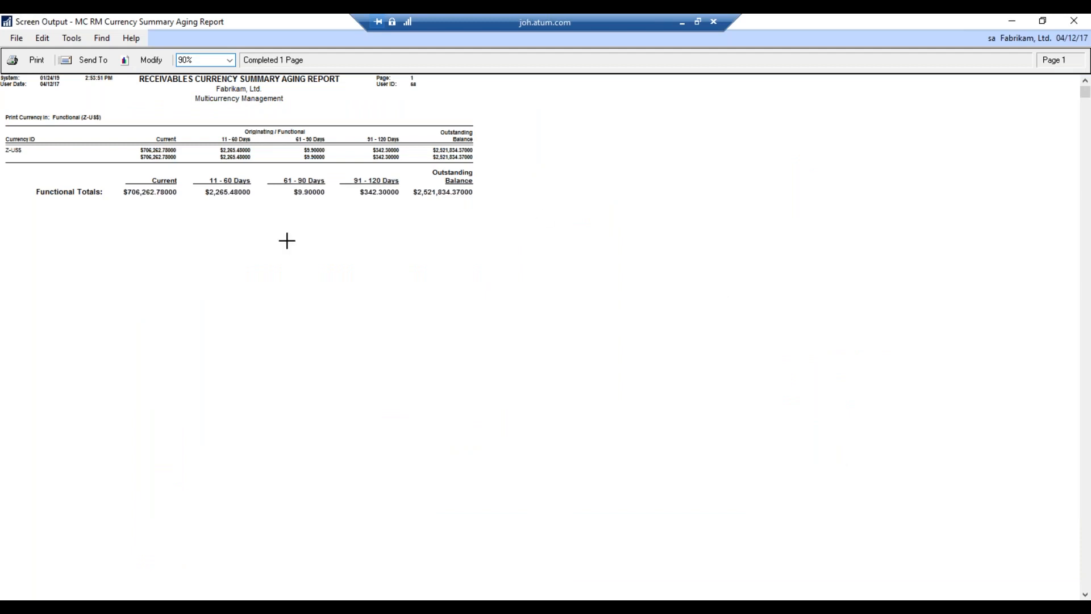
{"action": "scroll", "coordinate": [448, 219], "scroll_direction": "down", "scroll_amount": 1}
{"action": "scroll", "coordinate": [450, 220], "scroll_direction": "up", "scroll_amount": 1}
{"action": "left_click", "coordinate": [1075, 21]}
{"action": "left_click", "coordinate": [499, 143]}
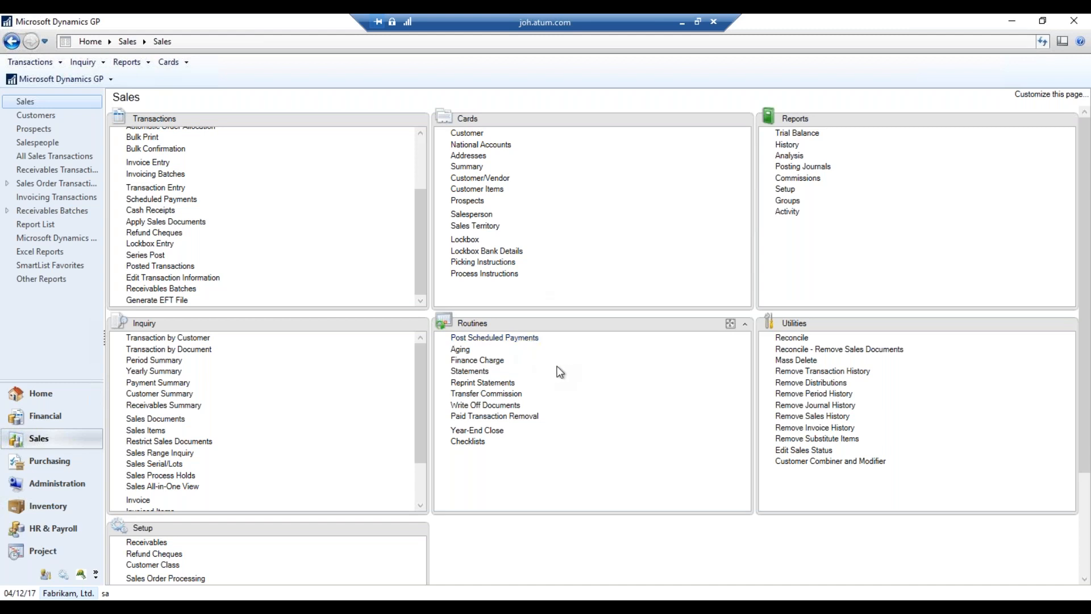
Run the receivables aging routine with a Summary report to the default destination
{"action": "left_click", "coordinate": [460, 350]}
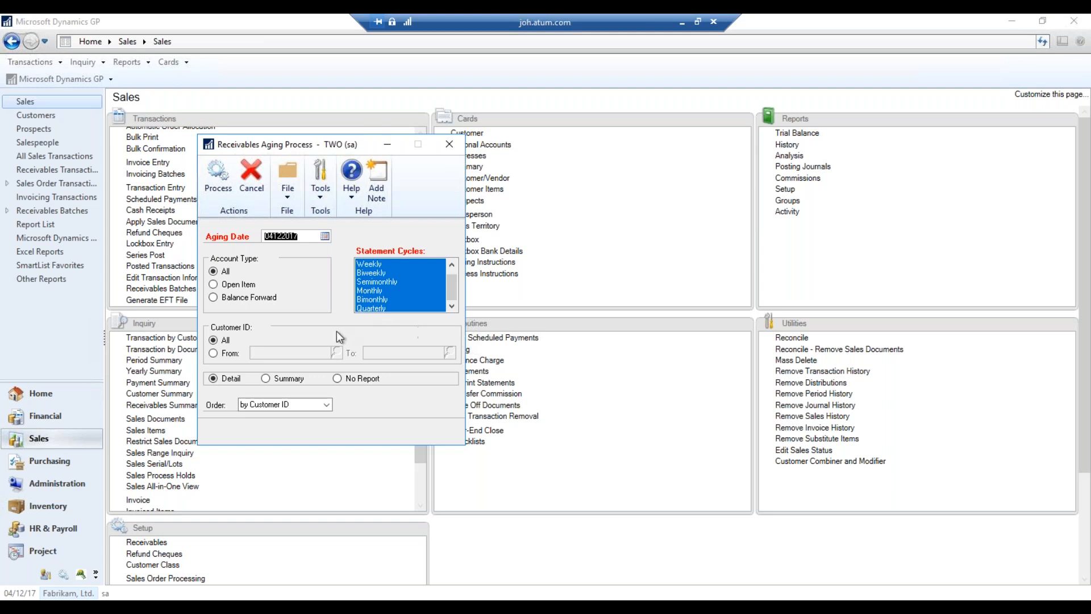
{"action": "left_click", "coordinate": [282, 379]}
{"action": "left_click", "coordinate": [219, 181]}
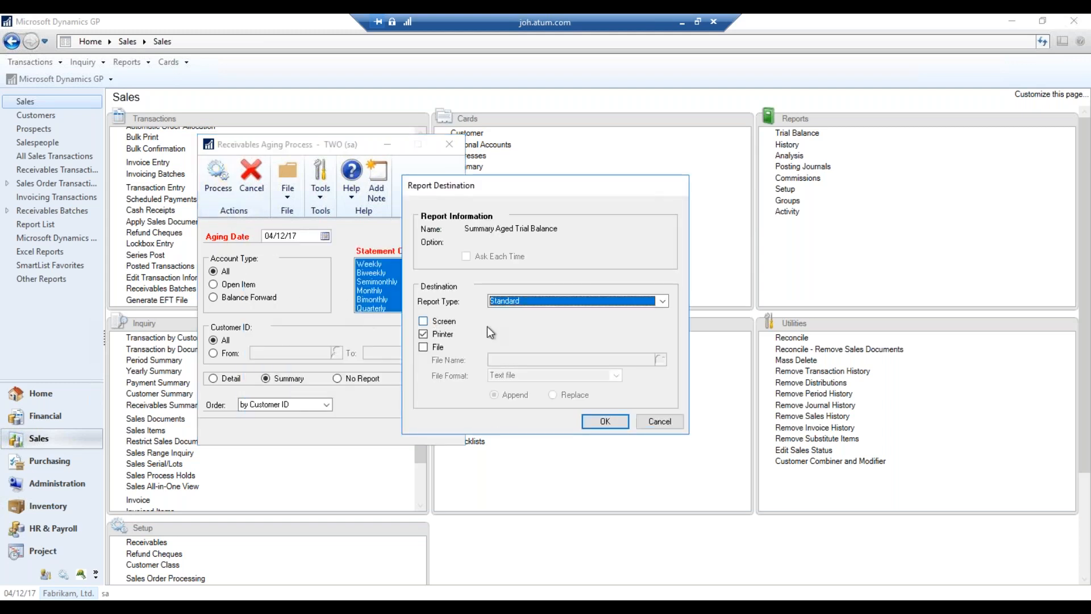
{"action": "left_click", "coordinate": [604, 422]}
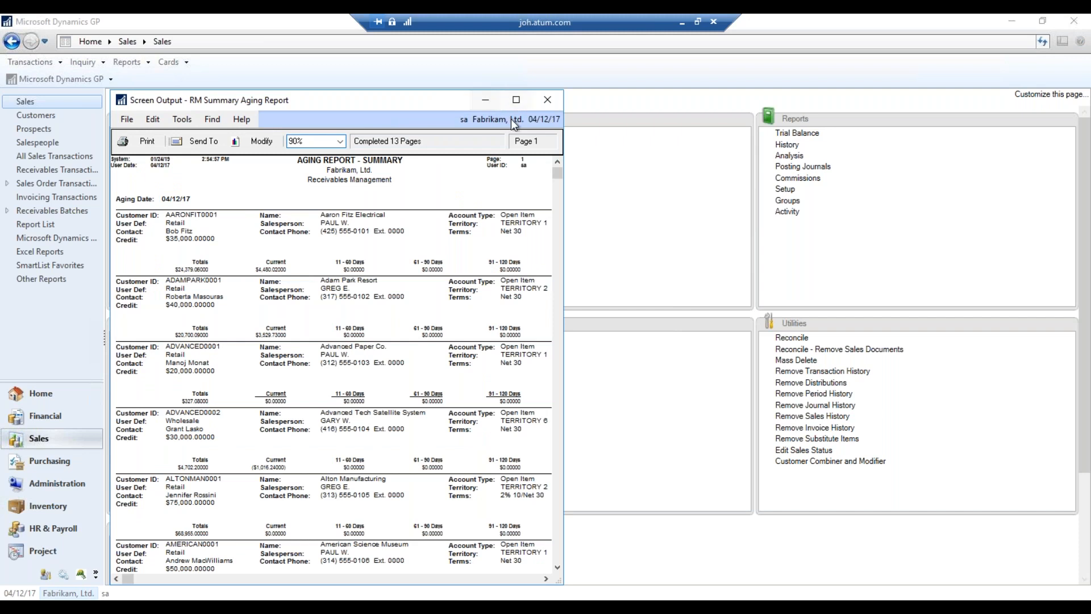
Scroll through the 13-page RM Summary Aging Report to its $2,509,859.60 grand total, then close it
{"action": "left_click", "coordinate": [520, 101]}
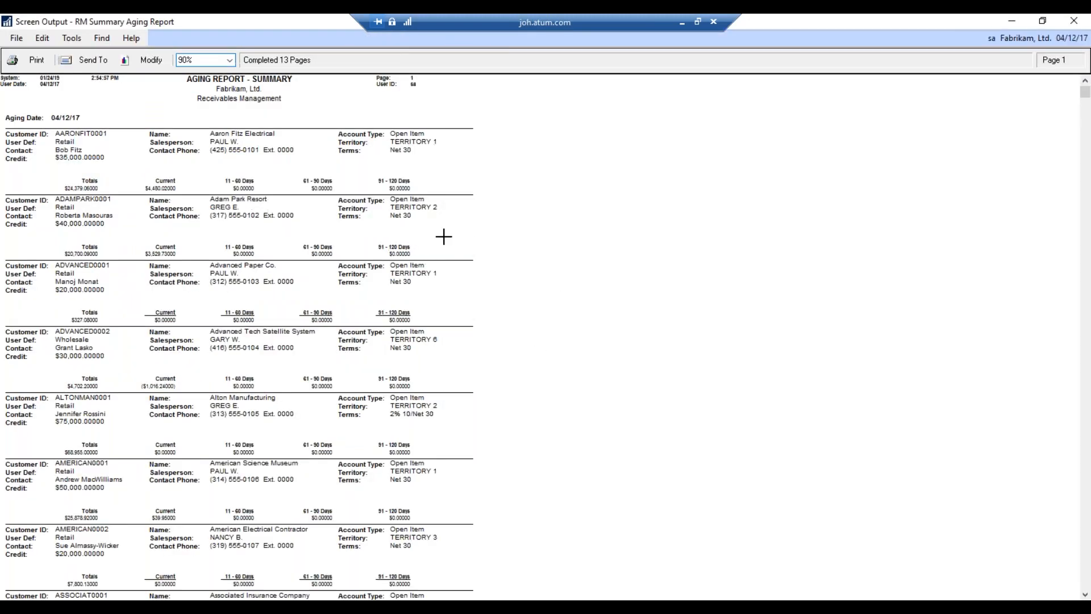
{"action": "left_click", "coordinate": [394, 165]}
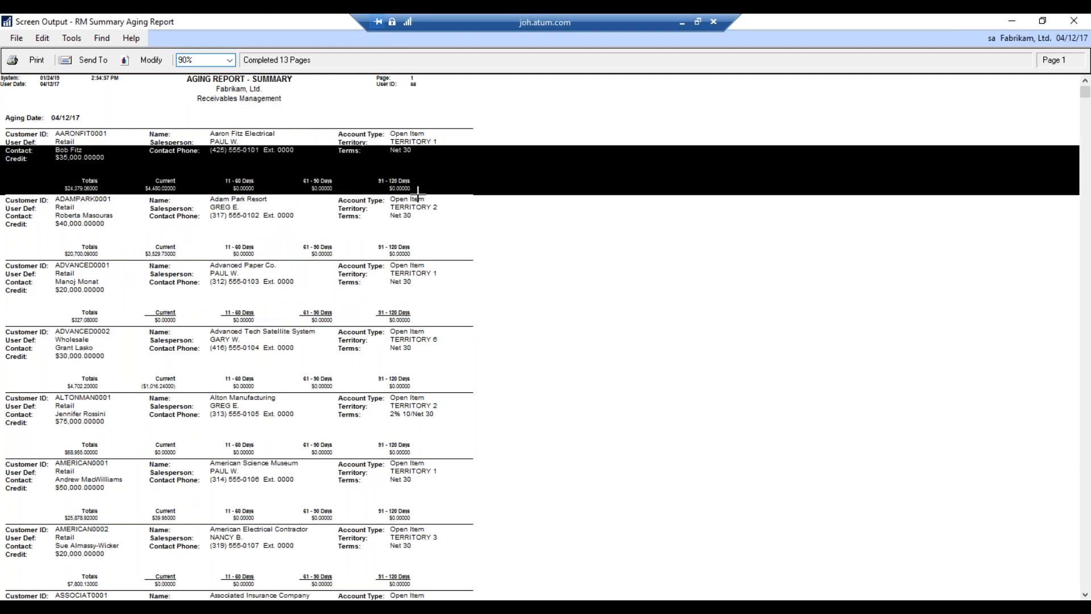
{"action": "scroll", "coordinate": [419, 193], "scroll_direction": "down", "scroll_amount": 4}
{"action": "left_click_drag", "start_coordinate": [1087, 119], "coordinate": [1086, 577]}
{"action": "scroll", "coordinate": [338, 335], "scroll_direction": "up", "scroll_amount": 5}
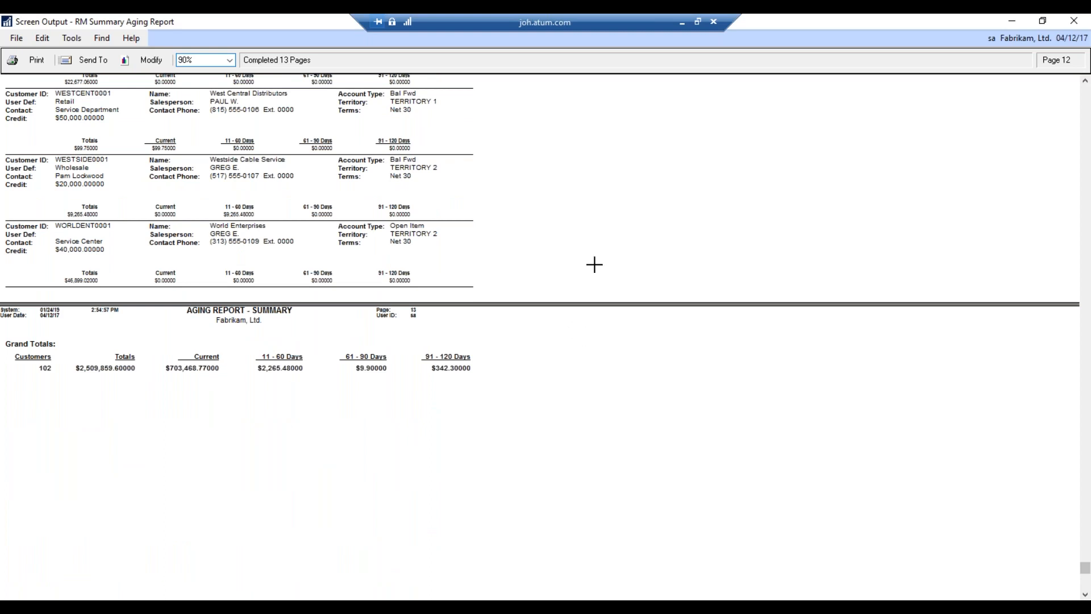
{"action": "left_click", "coordinate": [1074, 21]}
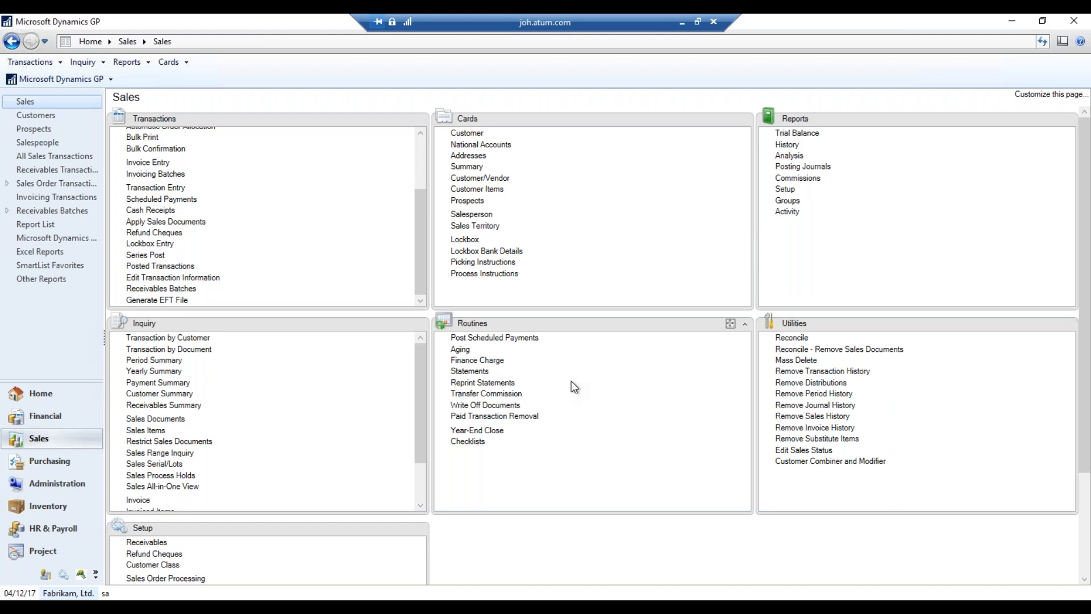
{"action": "left_click", "coordinate": [528, 367]}
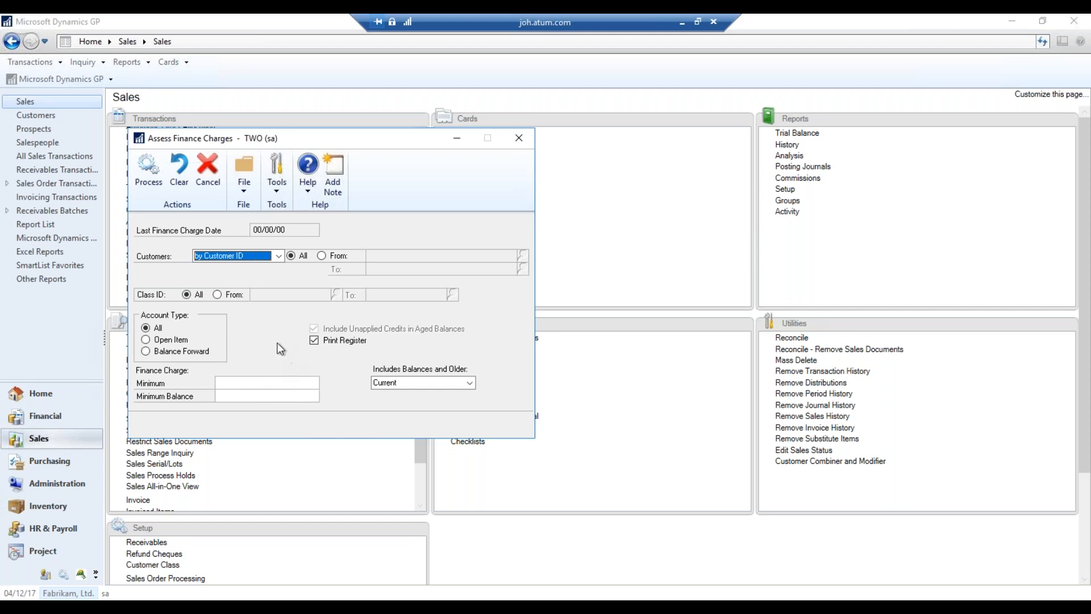
{"action": "left_click", "coordinate": [518, 141]}
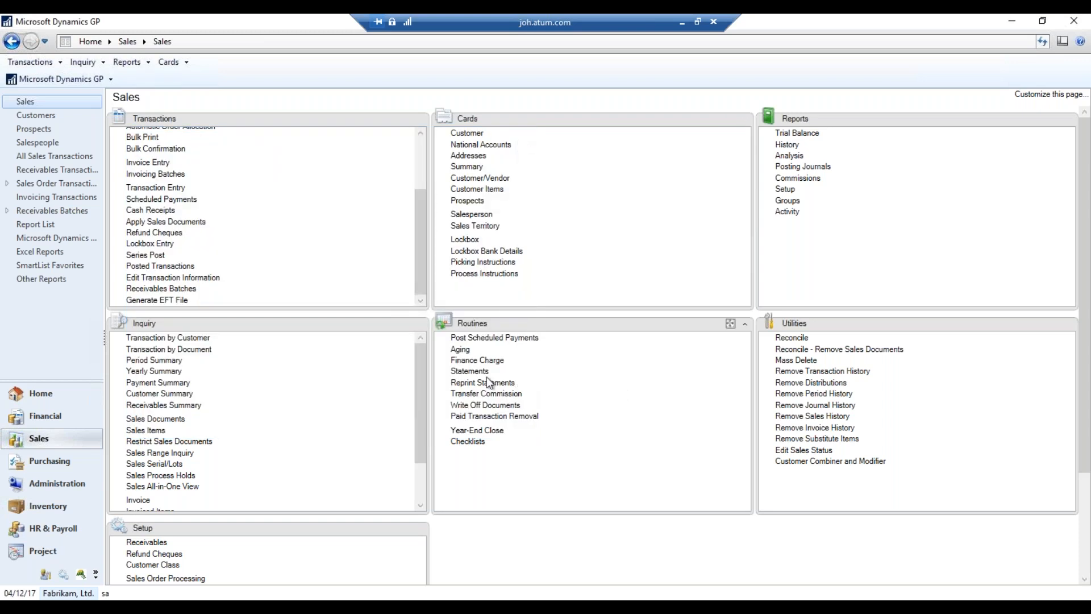
Load the MONTHLY statement ID with the Long Form layout and print the statements
{"action": "left_click", "coordinate": [470, 371]}
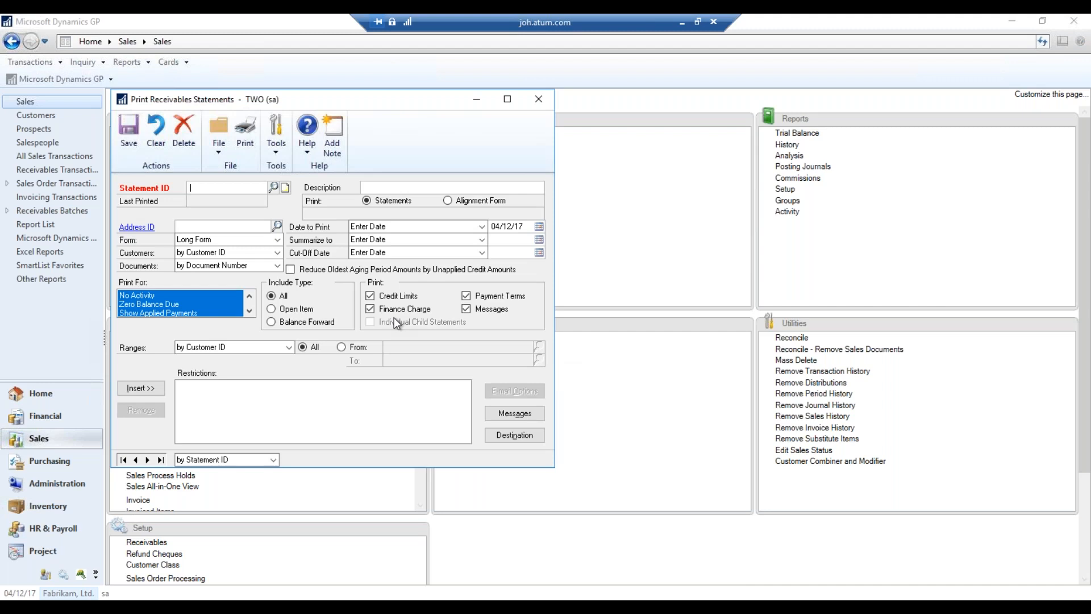
{"action": "left_click", "coordinate": [273, 187]}
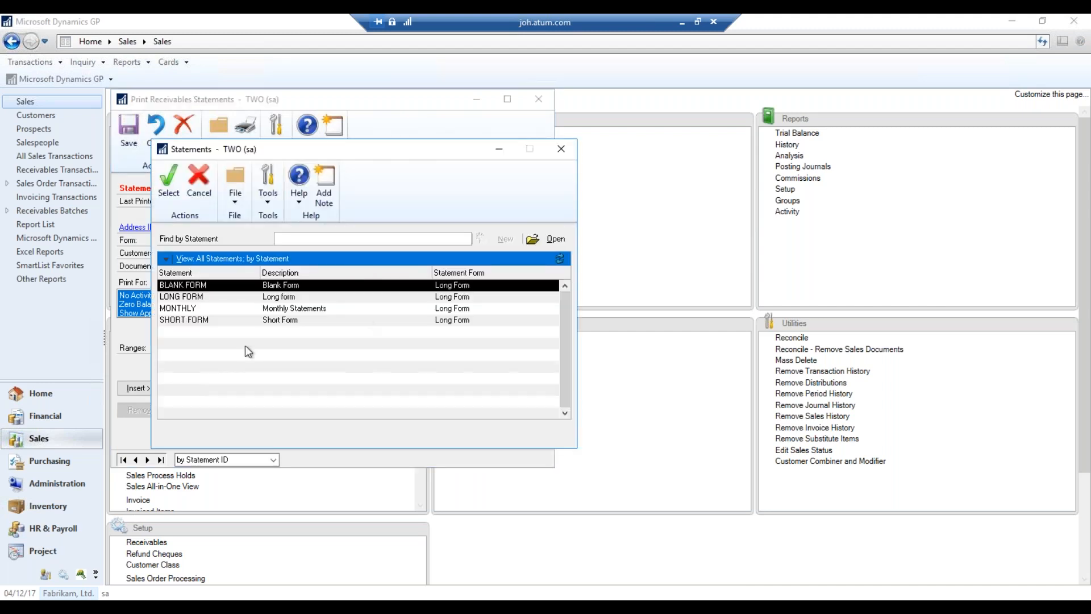
{"action": "double_click", "coordinate": [347, 307]}
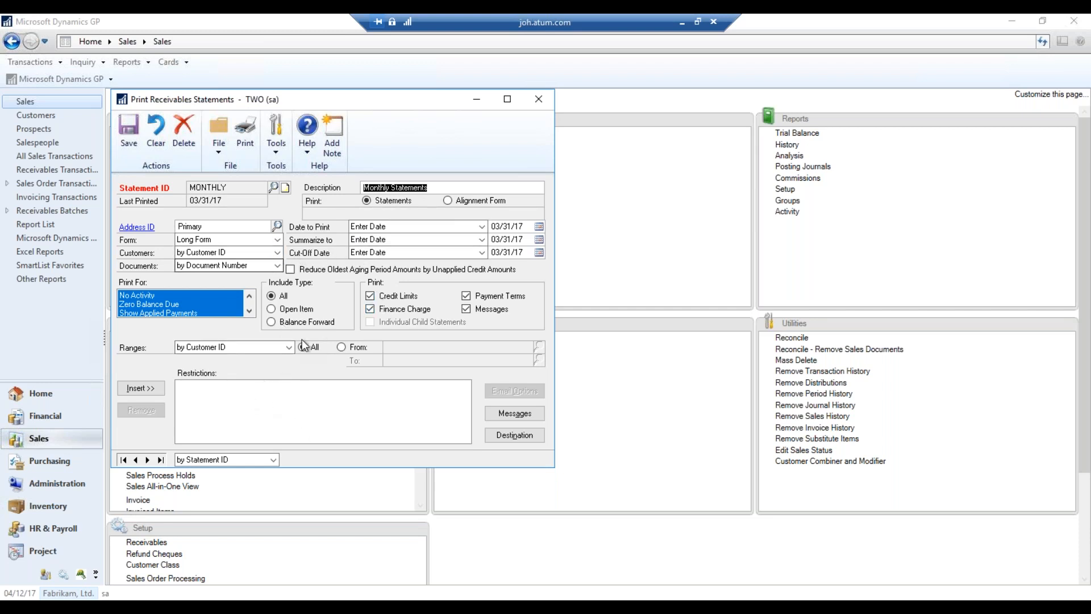
{"action": "left_click", "coordinate": [277, 240]}
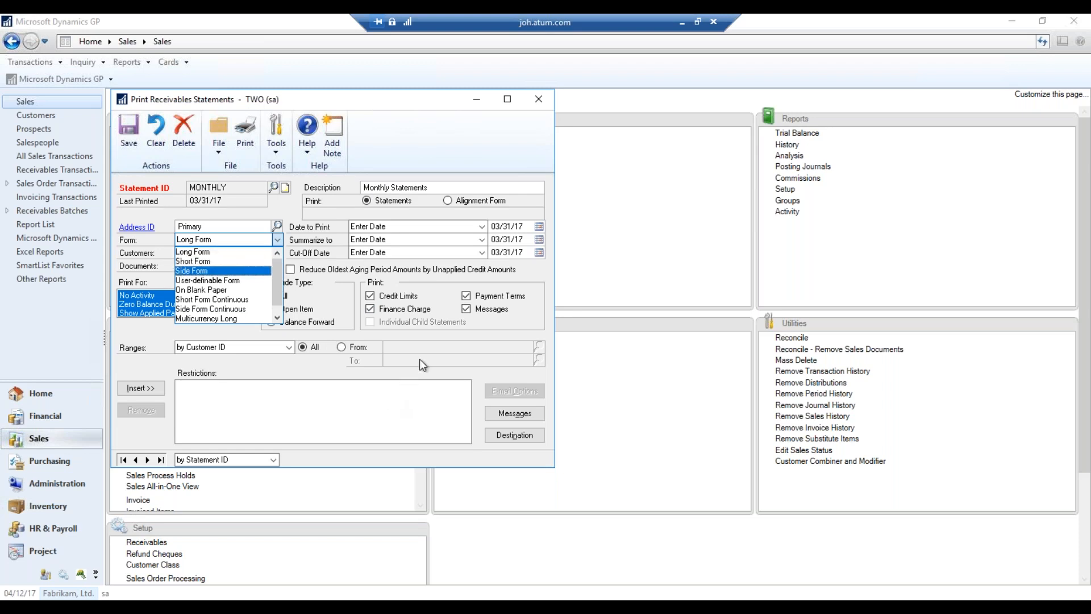
{"action": "left_click", "coordinate": [446, 337]}
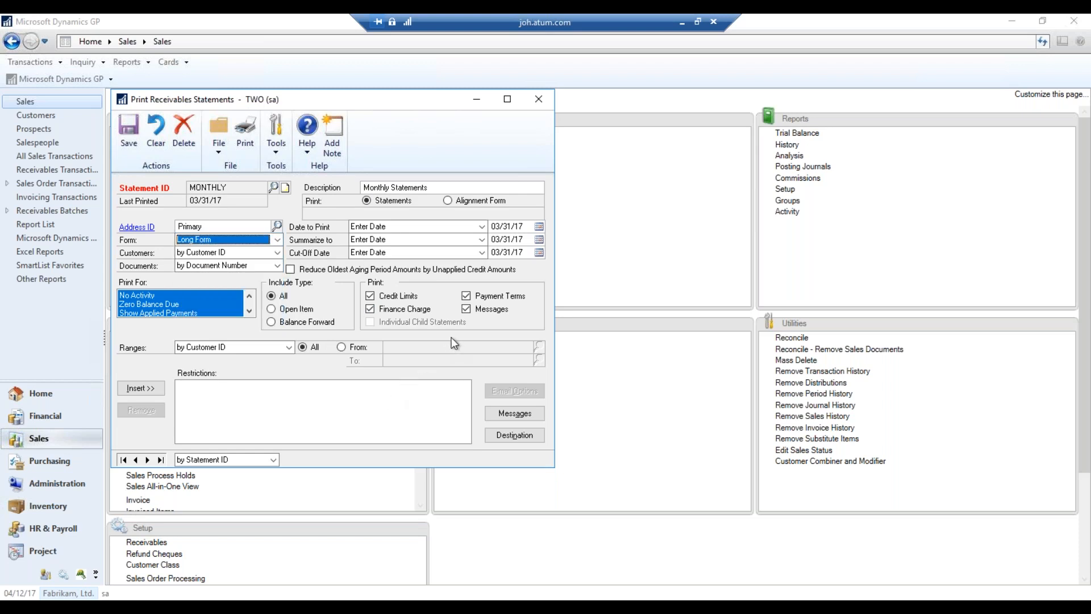
{"action": "key", "text": "Tab"}
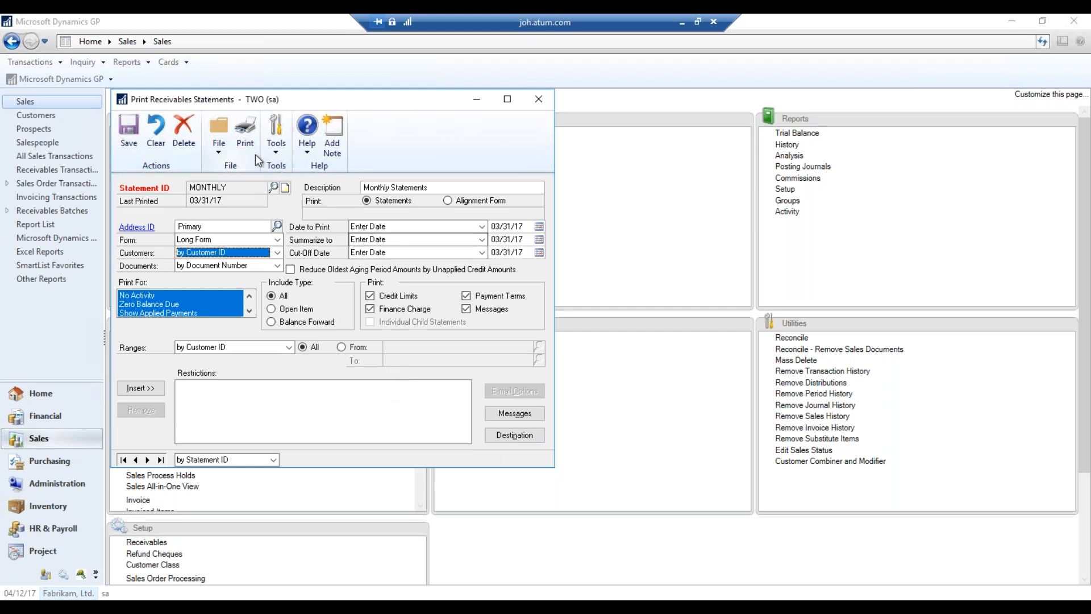
{"action": "left_click", "coordinate": [245, 137]}
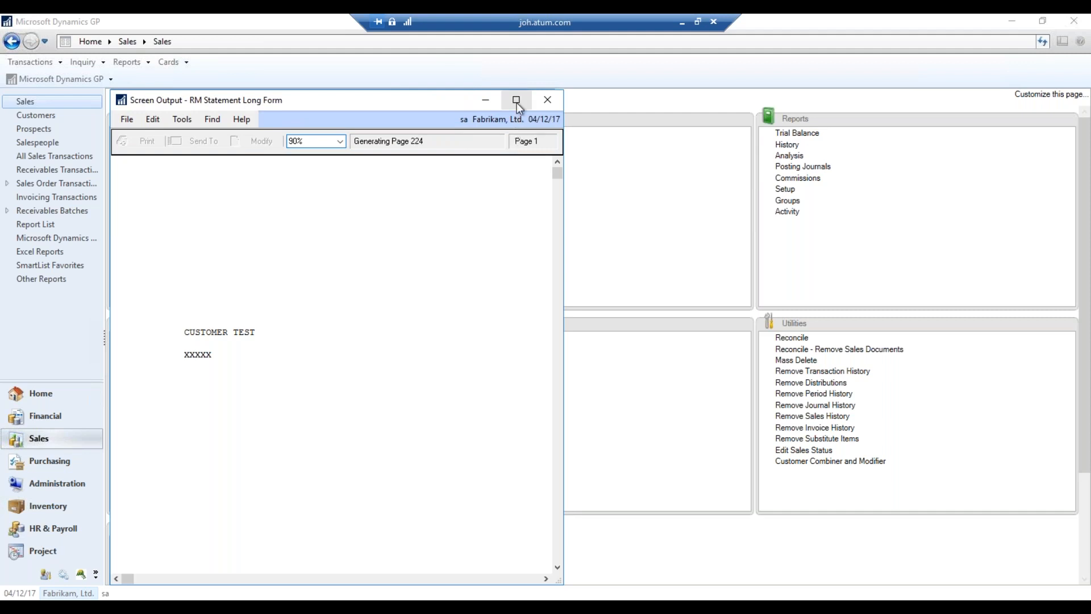
Glance over the 228-page RM Statement Long Form output, then close it and the Print Receivables Statements window
{"action": "left_click", "coordinate": [516, 100]}
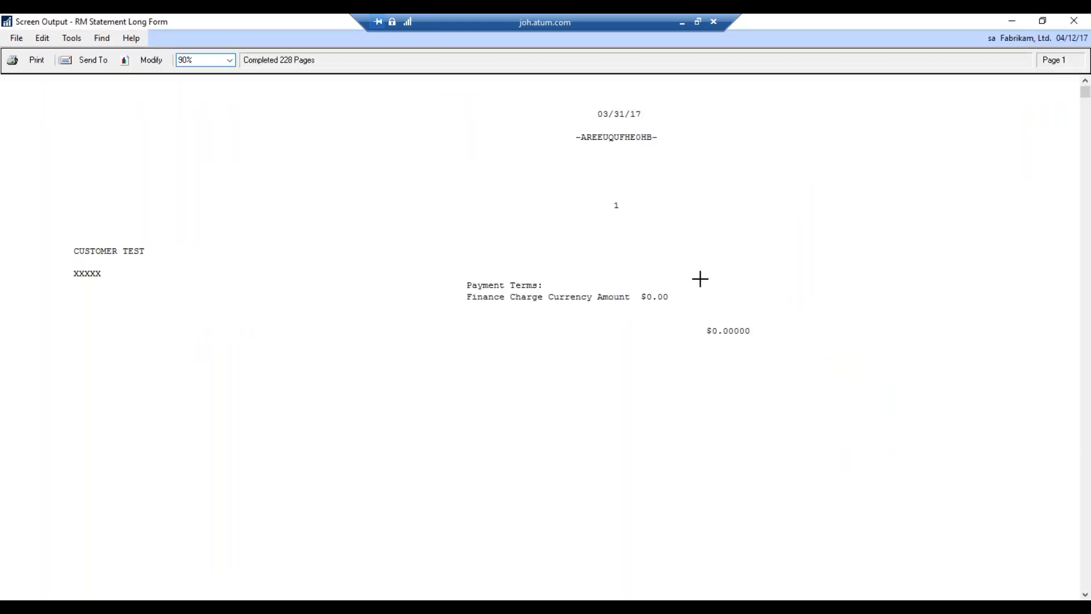
{"action": "scroll", "coordinate": [671, 292], "scroll_direction": "down", "scroll_amount": 10}
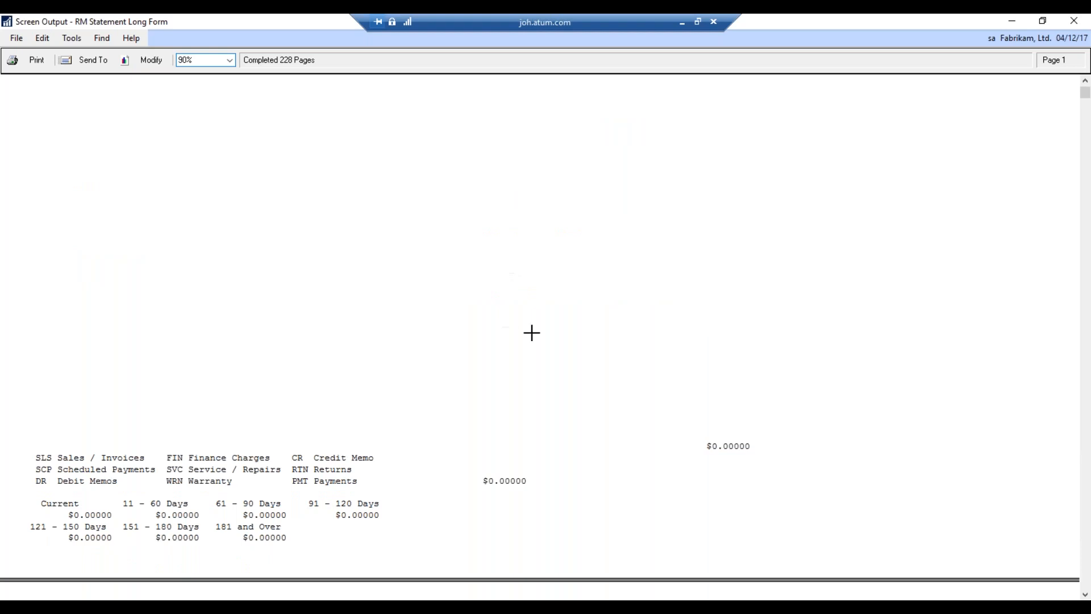
{"action": "left_click", "coordinate": [1085, 23]}
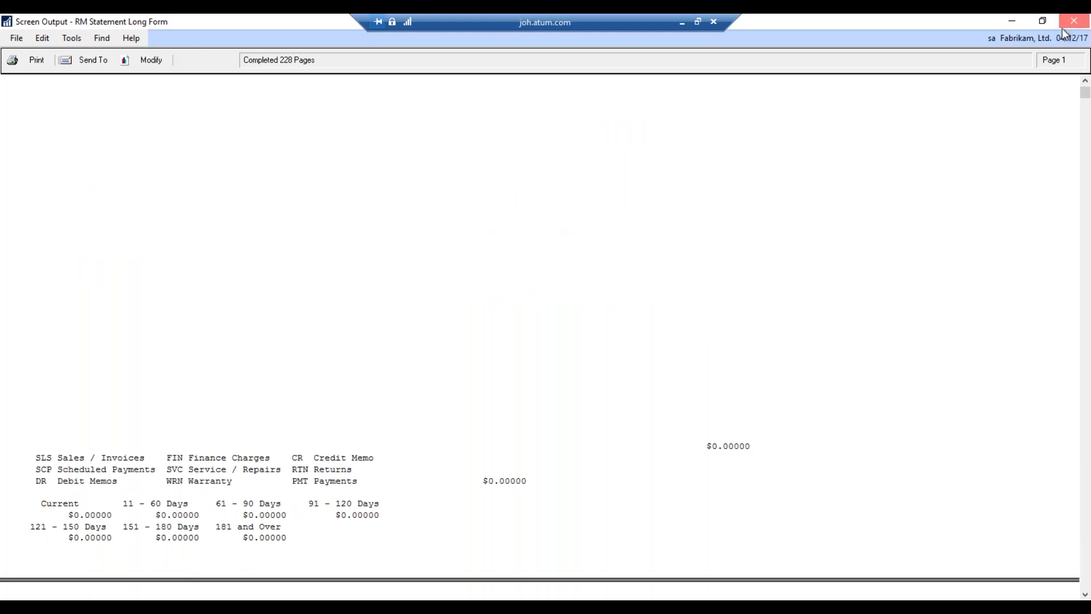
{"action": "left_click", "coordinate": [537, 102]}
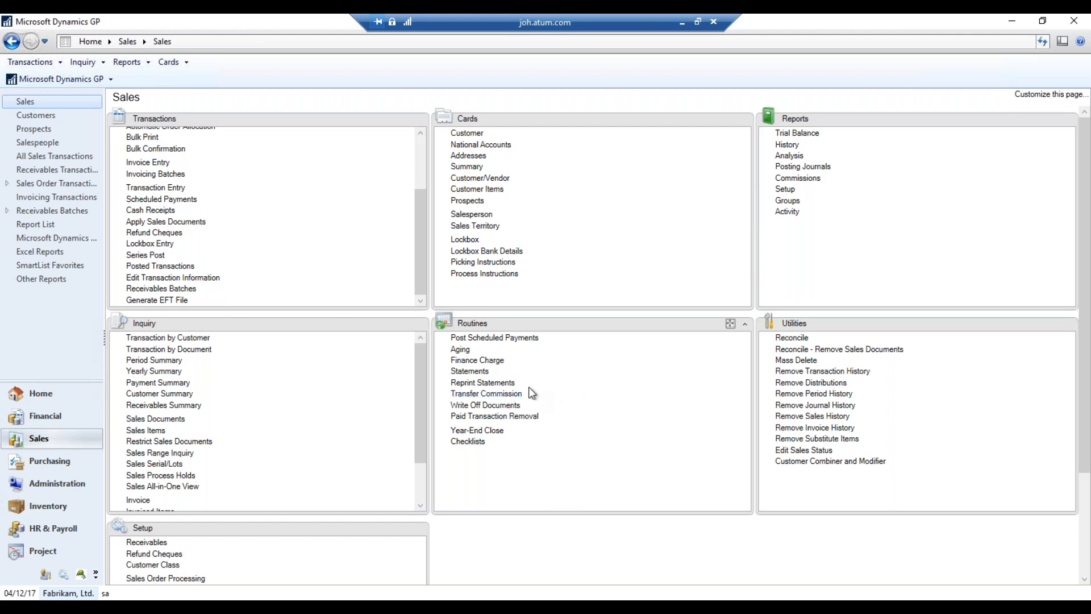
In Reprint Statements, mark Adam Park Resort's run 1 statement for reprinting
{"action": "left_click", "coordinate": [503, 384]}
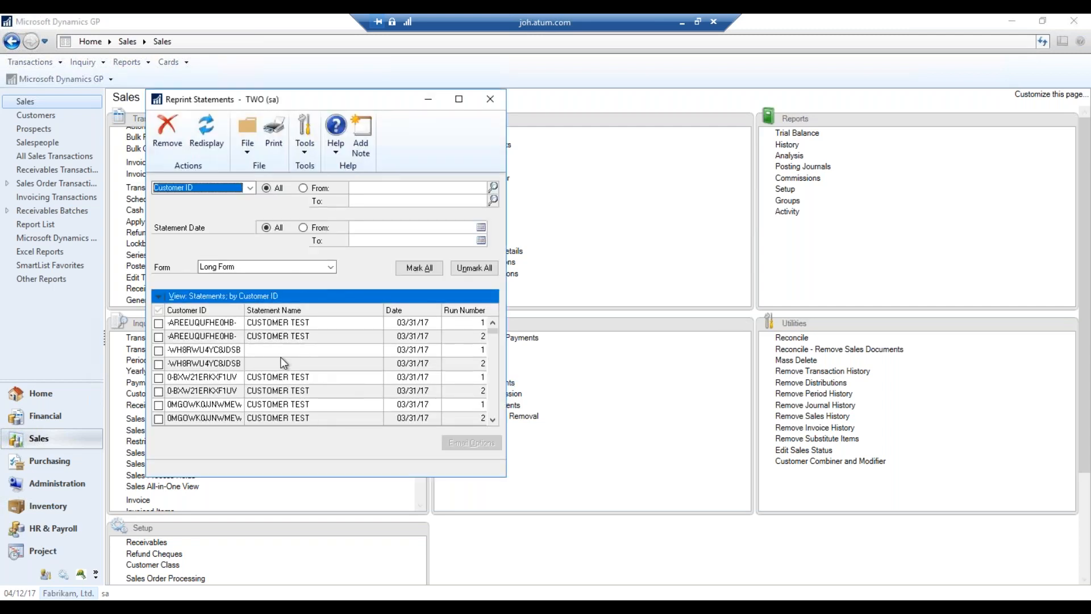
{"action": "left_click", "coordinate": [492, 421]}
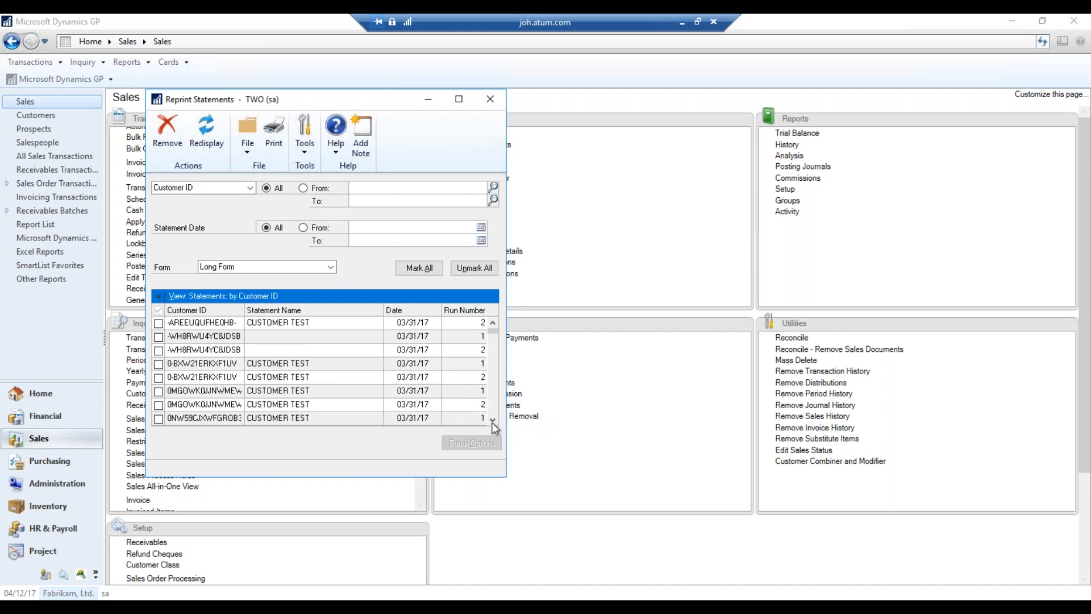
{"action": "left_click", "coordinate": [492, 421]}
{"action": "left_click", "coordinate": [492, 421]}
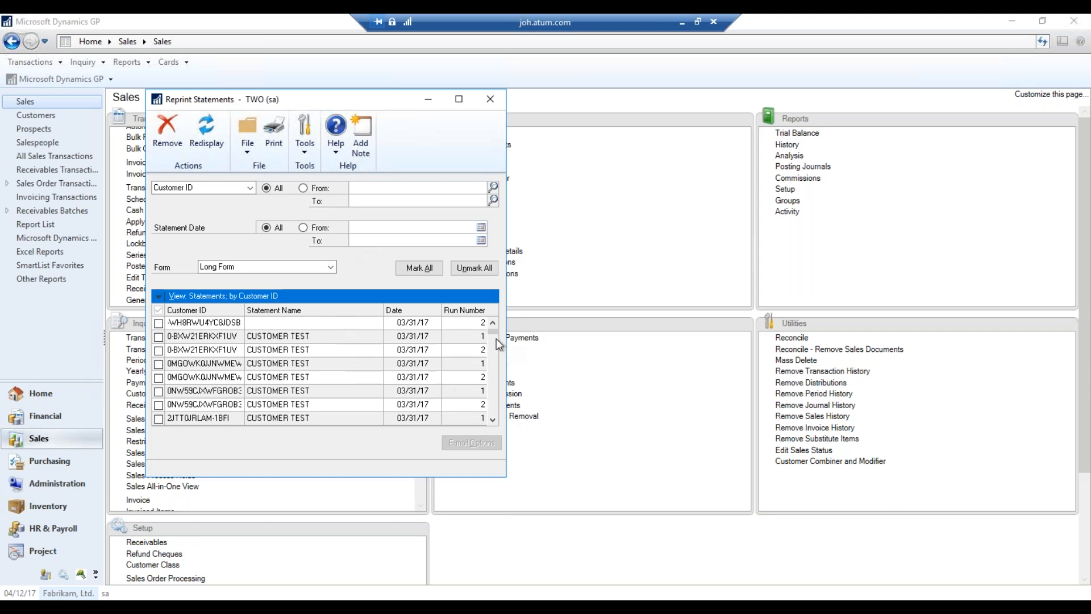
{"action": "scroll", "coordinate": [495, 353], "scroll_direction": "down", "scroll_amount": 3}
{"action": "scroll", "coordinate": [489, 370], "scroll_direction": "down", "scroll_amount": 2}
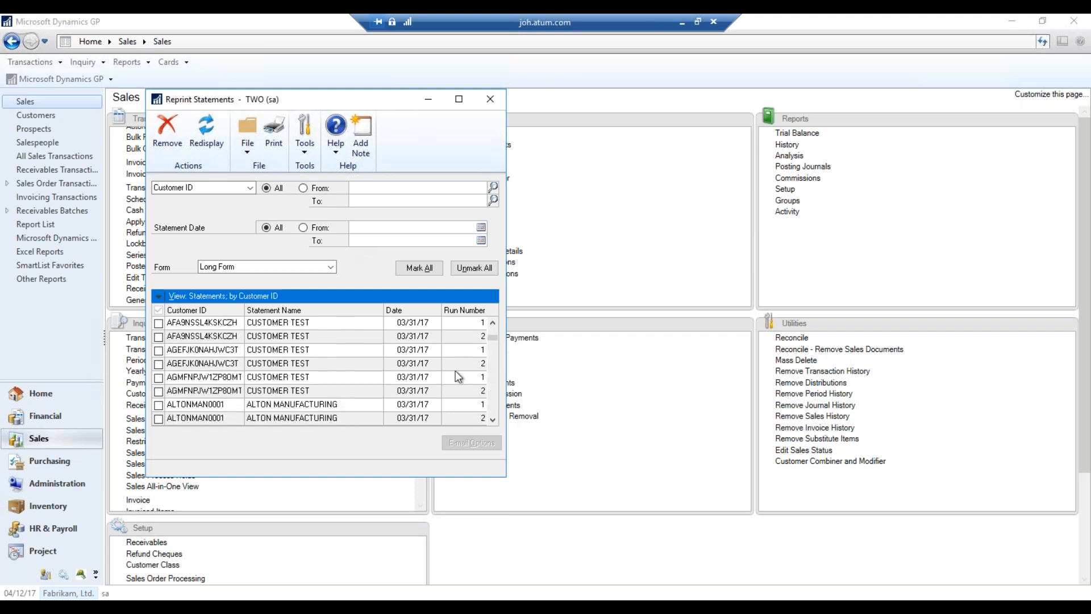
{"action": "scroll", "coordinate": [493, 328], "scroll_direction": "up", "scroll_amount": 3}
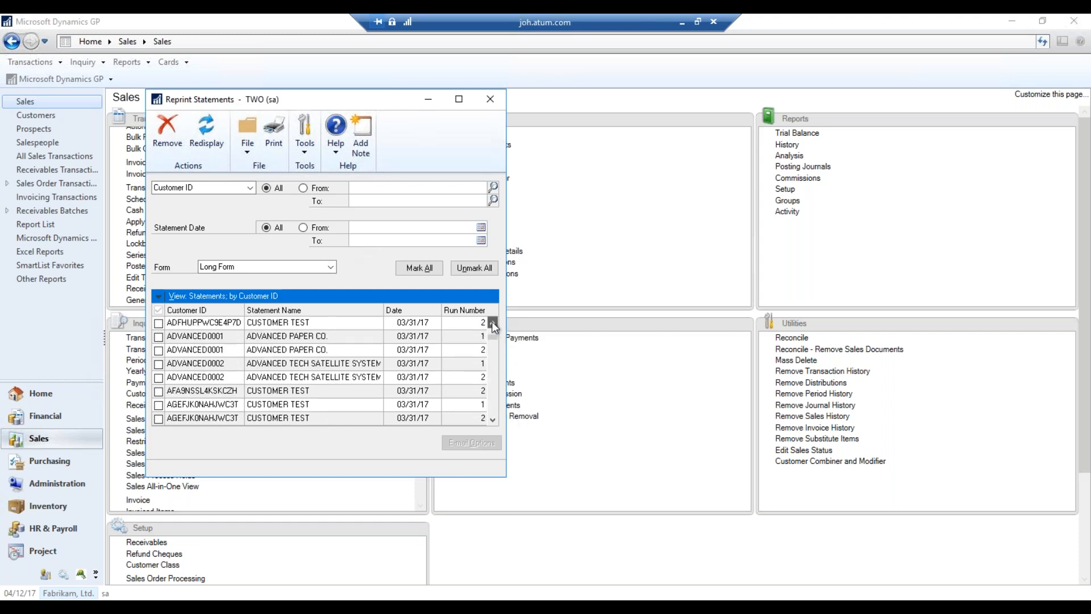
{"action": "left_click", "coordinate": [493, 322]}
{"action": "left_click", "coordinate": [493, 322]}
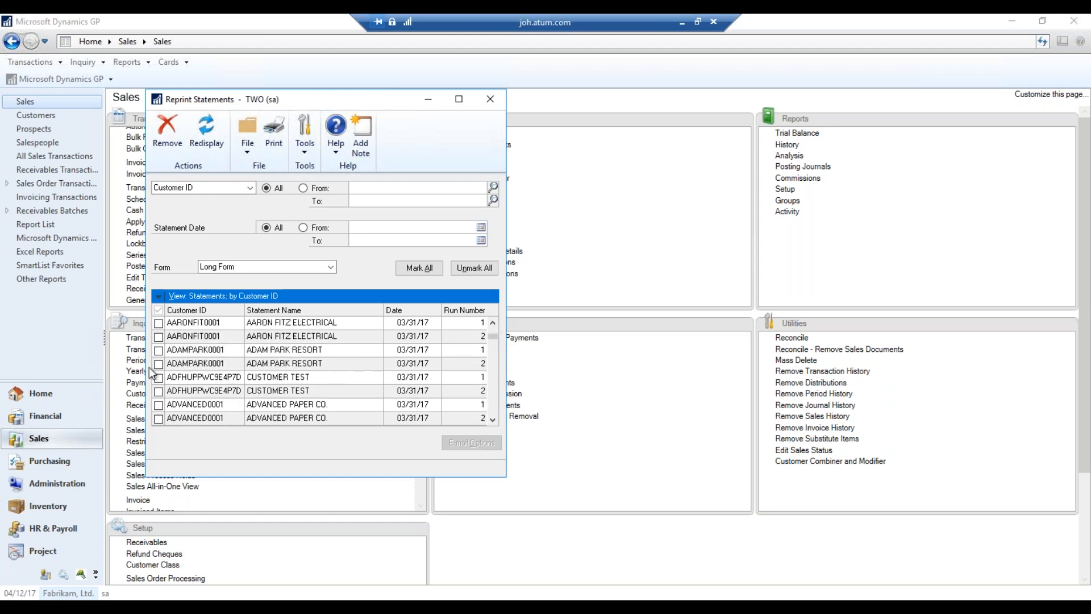
{"action": "left_click", "coordinate": [159, 350]}
Reprint the marked statement as Short Form, with output sent to the screen
{"action": "left_click", "coordinate": [335, 268]}
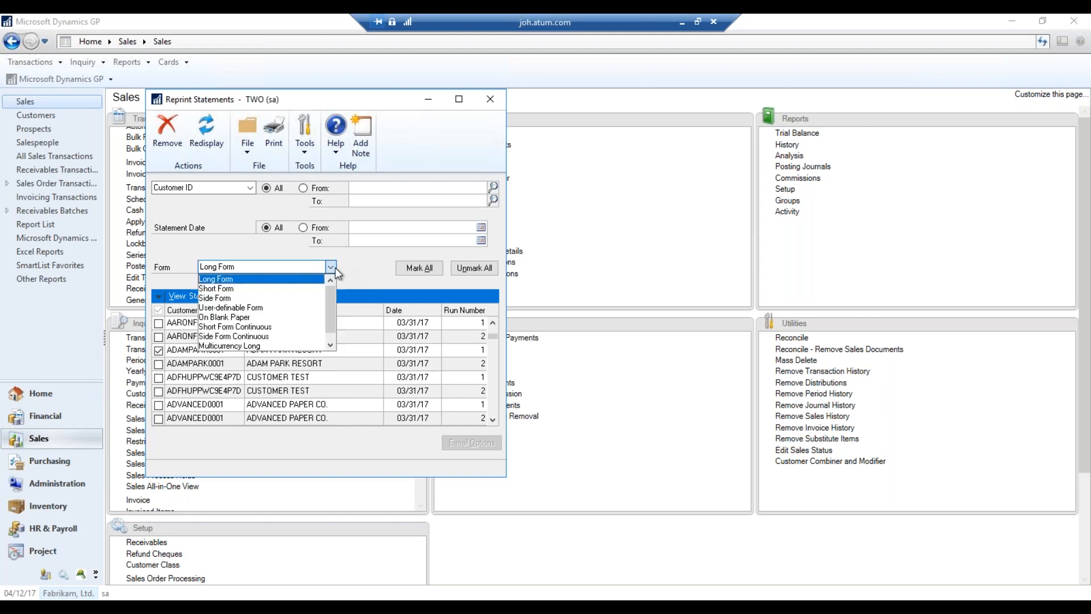
{"action": "left_click", "coordinate": [278, 288]}
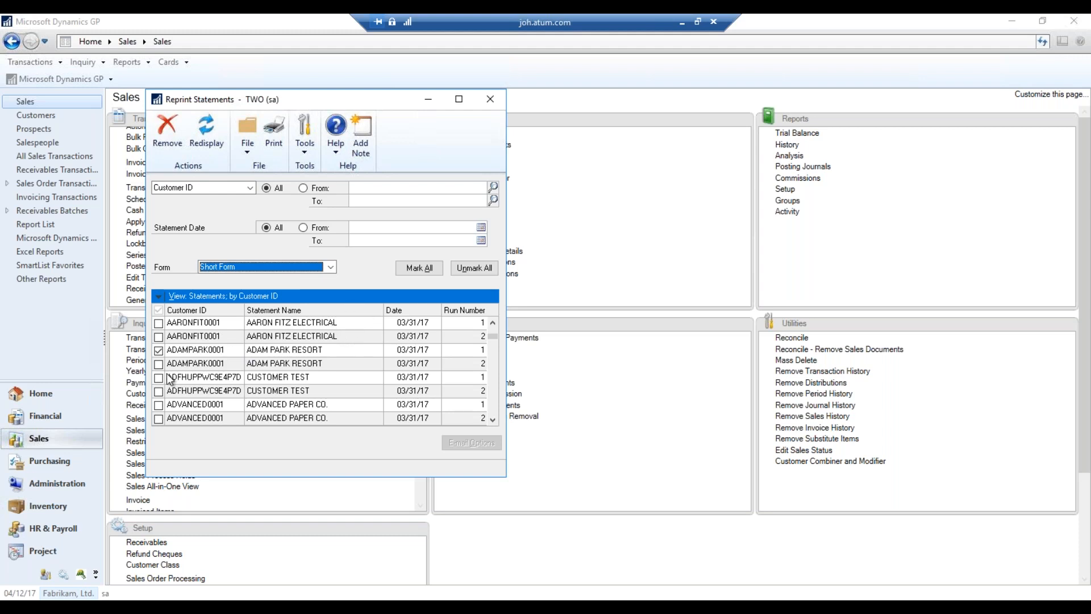
{"action": "left_click", "coordinate": [278, 149]}
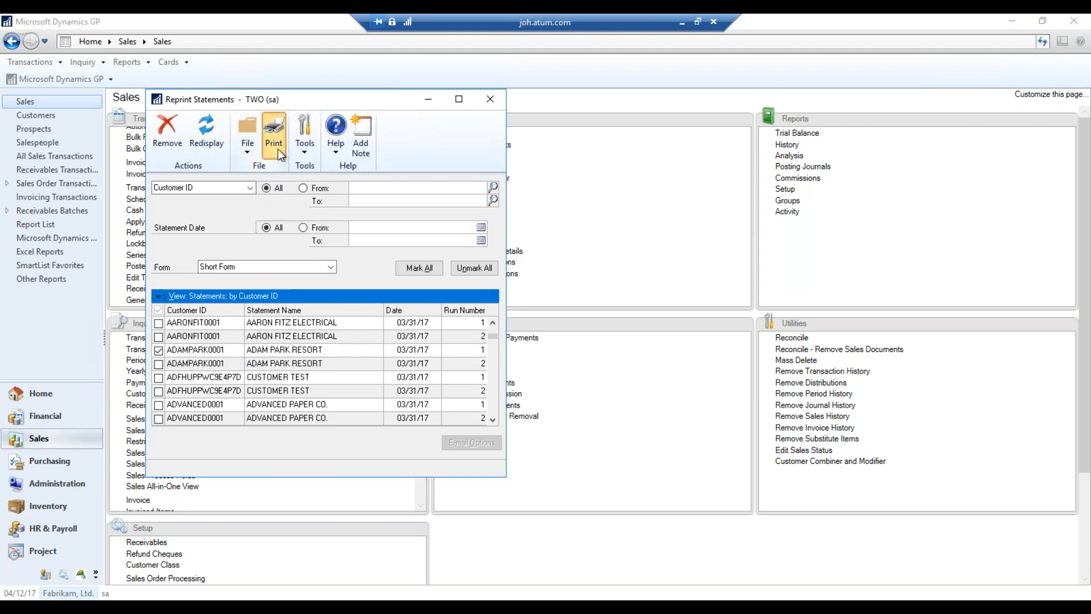
{"action": "left_click", "coordinate": [451, 314]}
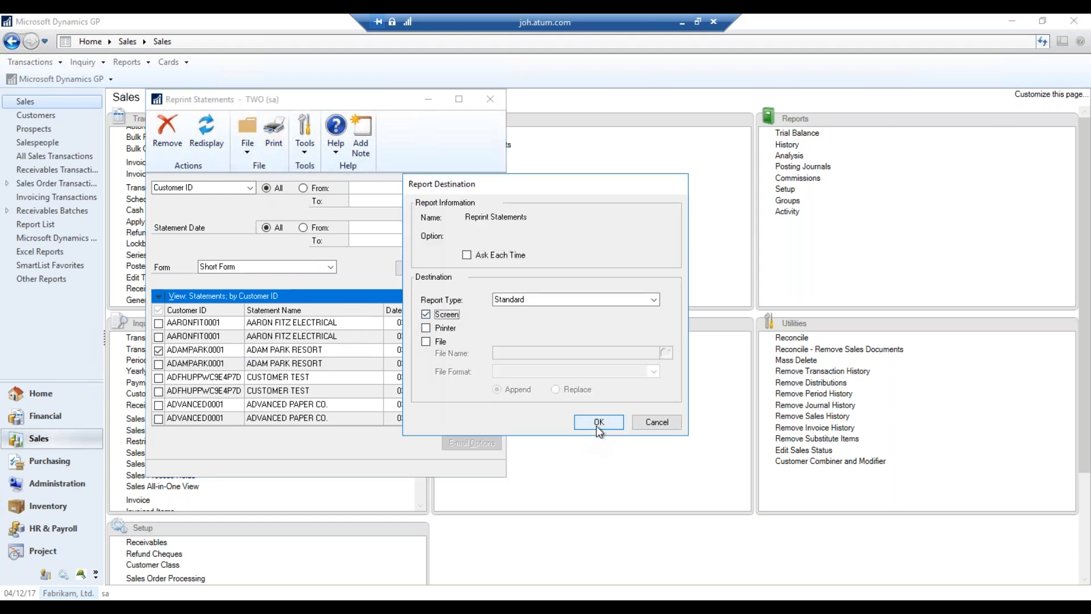
{"action": "left_click", "coordinate": [599, 421]}
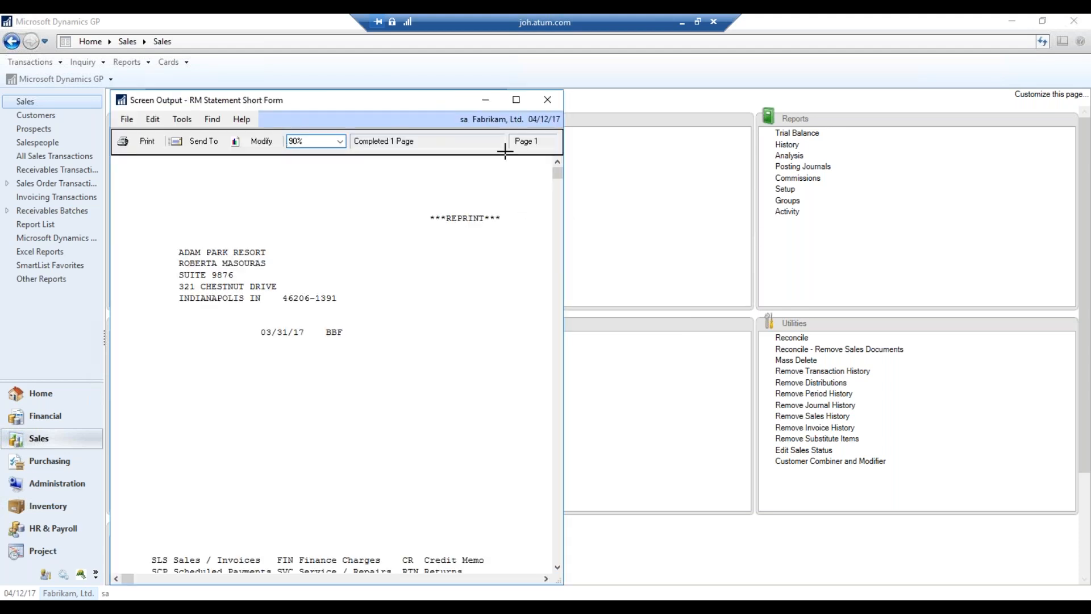
Maximize and scroll the short-form statement, then close it and the Reprint Statements window
{"action": "left_click", "coordinate": [518, 101]}
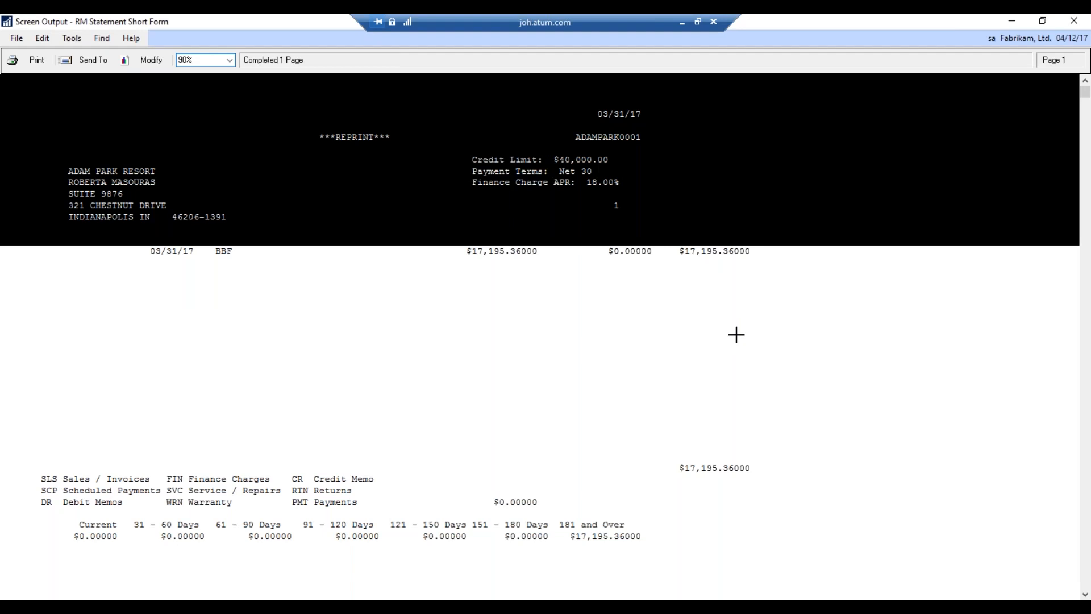
{"action": "scroll", "coordinate": [741, 318], "scroll_direction": "down", "scroll_amount": 4}
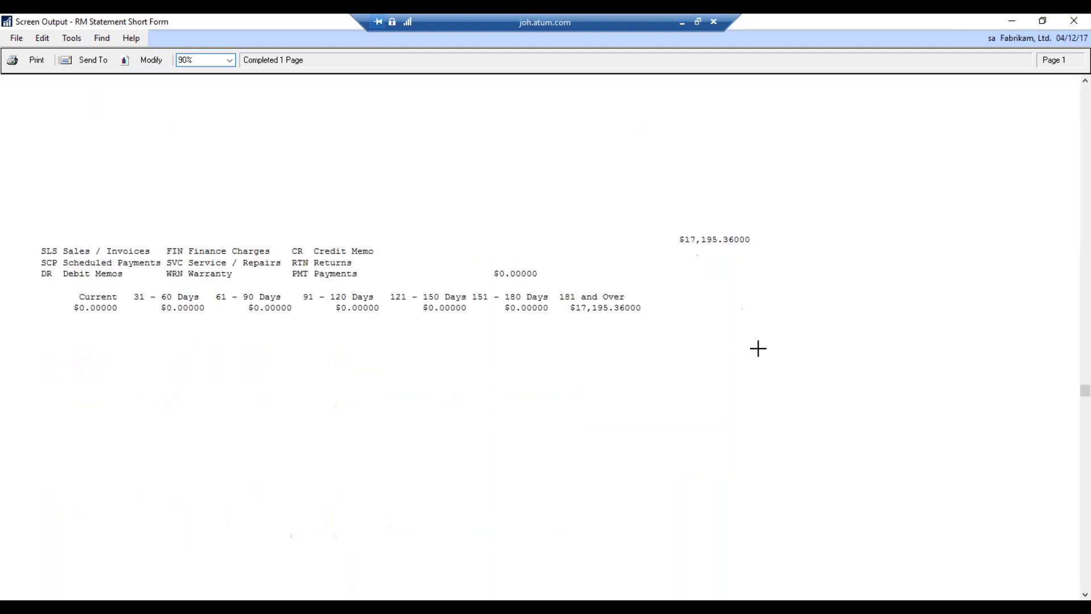
{"action": "scroll", "coordinate": [685, 368], "scroll_direction": "up", "scroll_amount": 4}
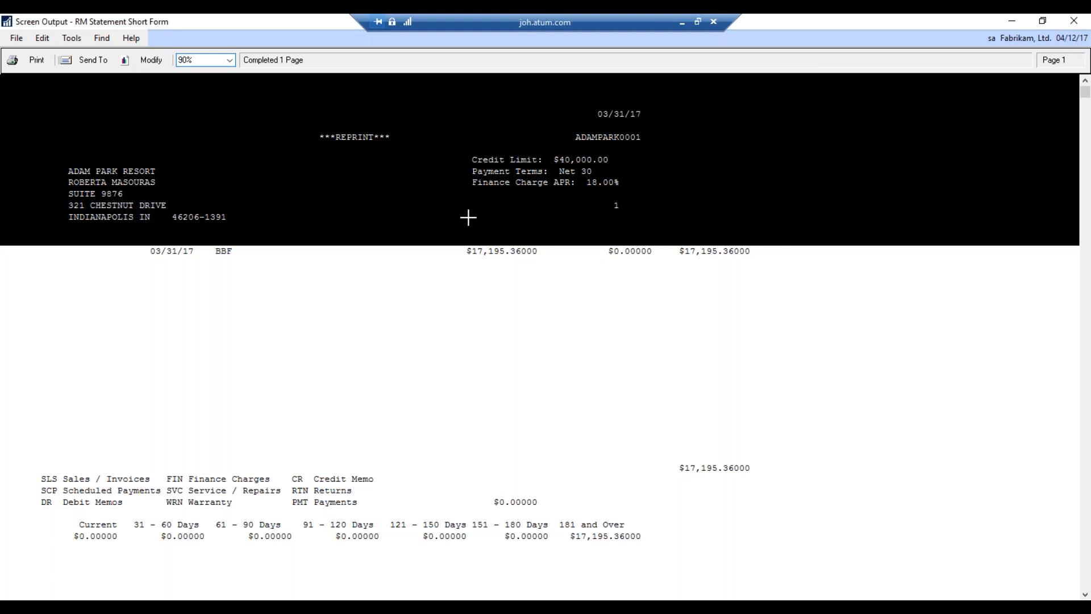
{"action": "left_click", "coordinate": [1074, 21]}
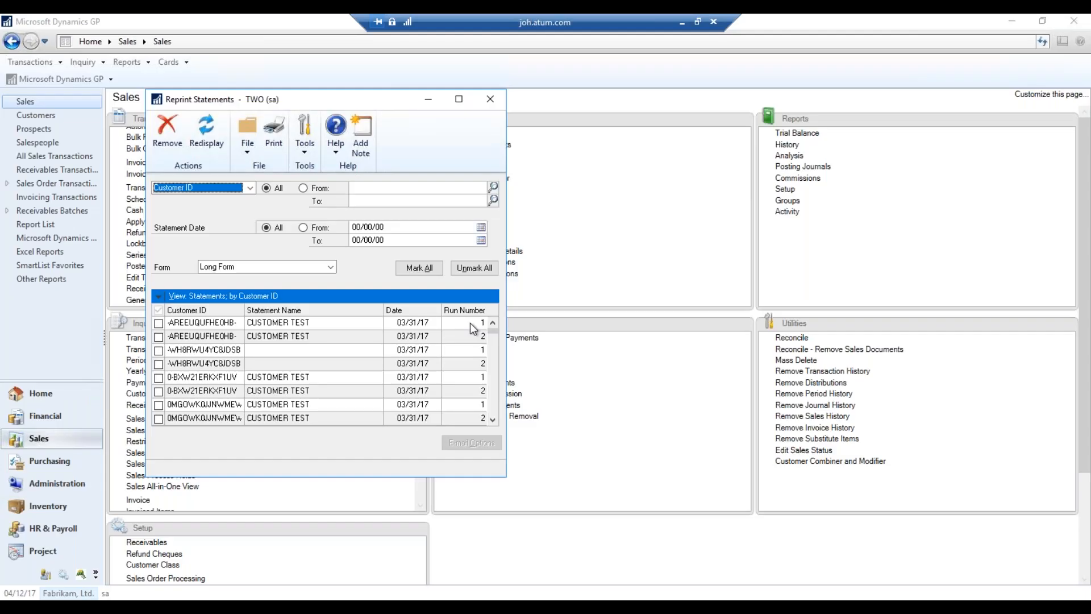
{"action": "left_click", "coordinate": [492, 100]}
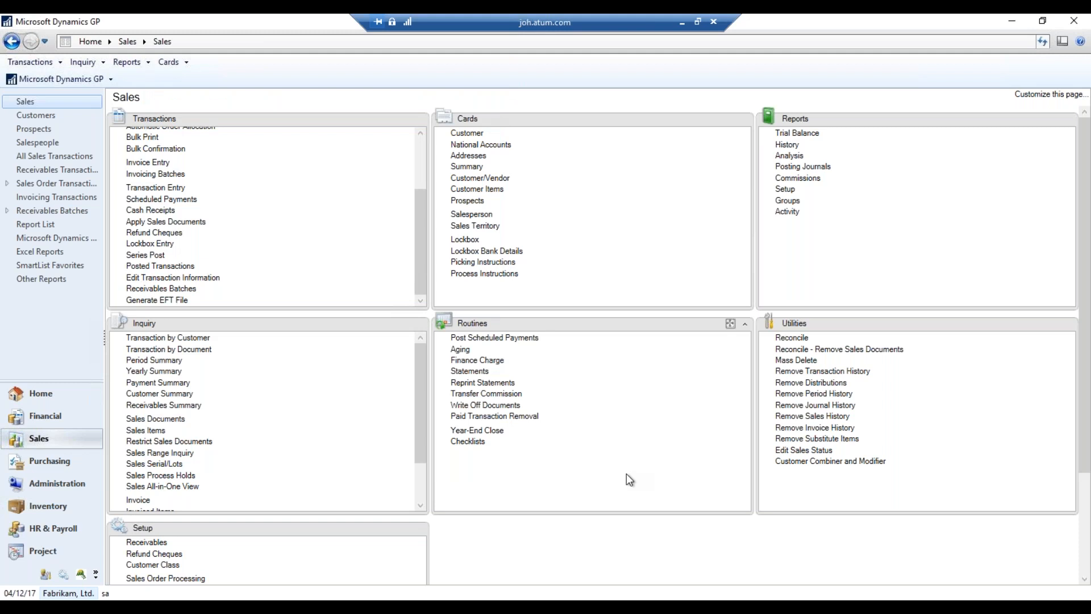
Set the Write Off Documents limit to $1.00 and accept the previewed $0.10 writeoff
{"action": "left_click", "coordinate": [489, 405]}
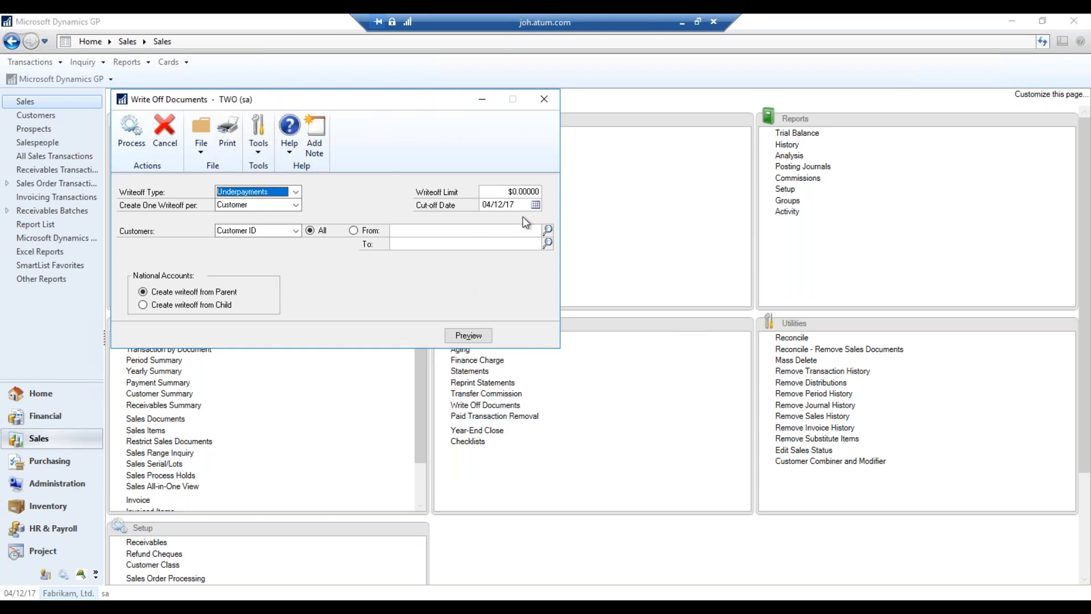
{"action": "left_click", "coordinate": [523, 191]}
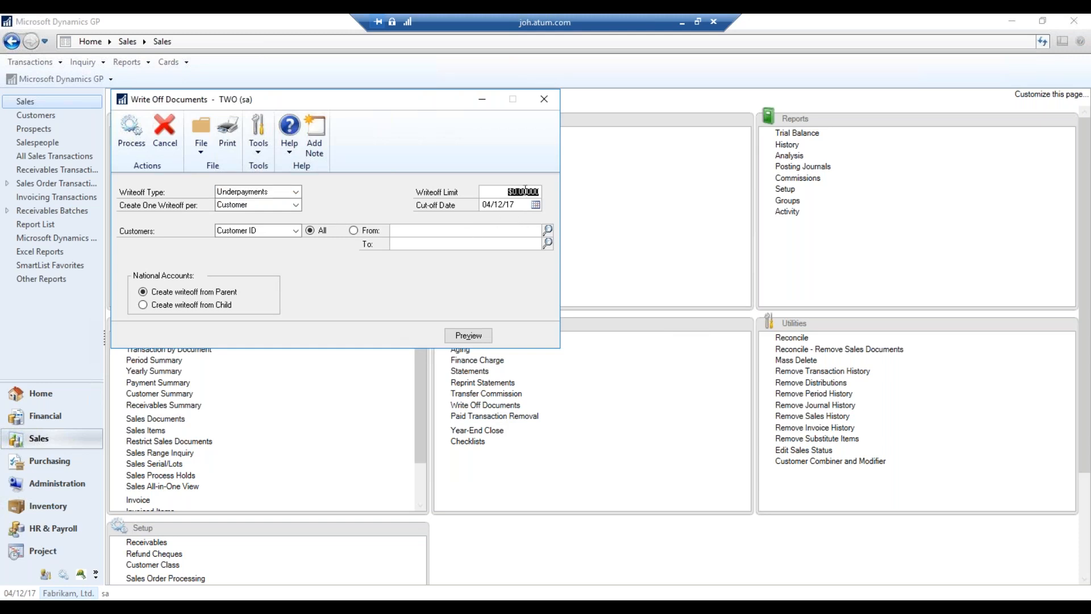
{"action": "type", "text": "1"}
{"action": "key", "text": "Tab"}
{"action": "left_click", "coordinate": [475, 339]}
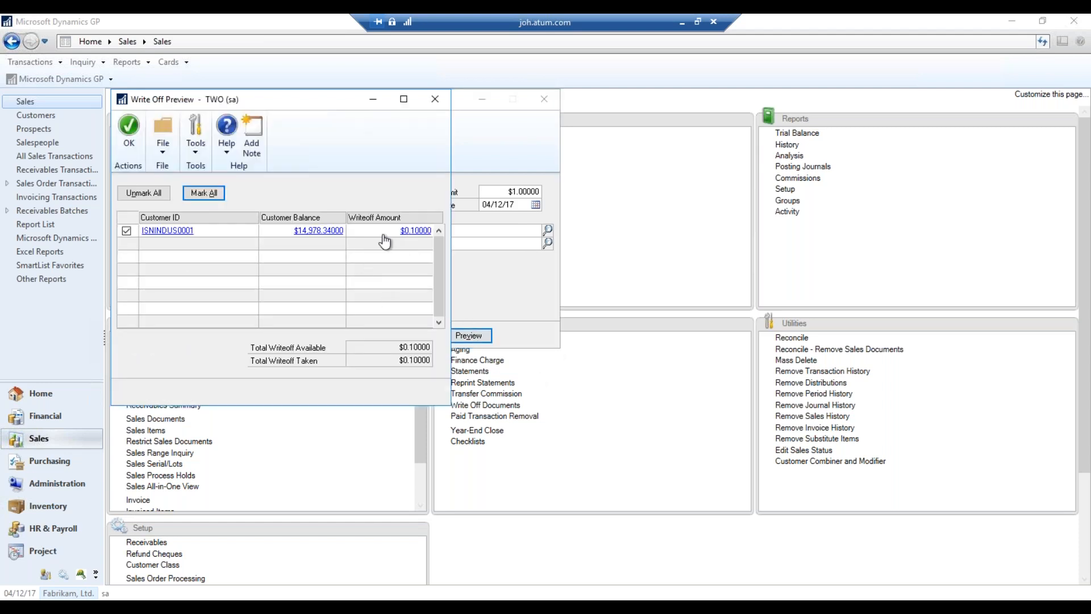
{"action": "left_click", "coordinate": [130, 134]}
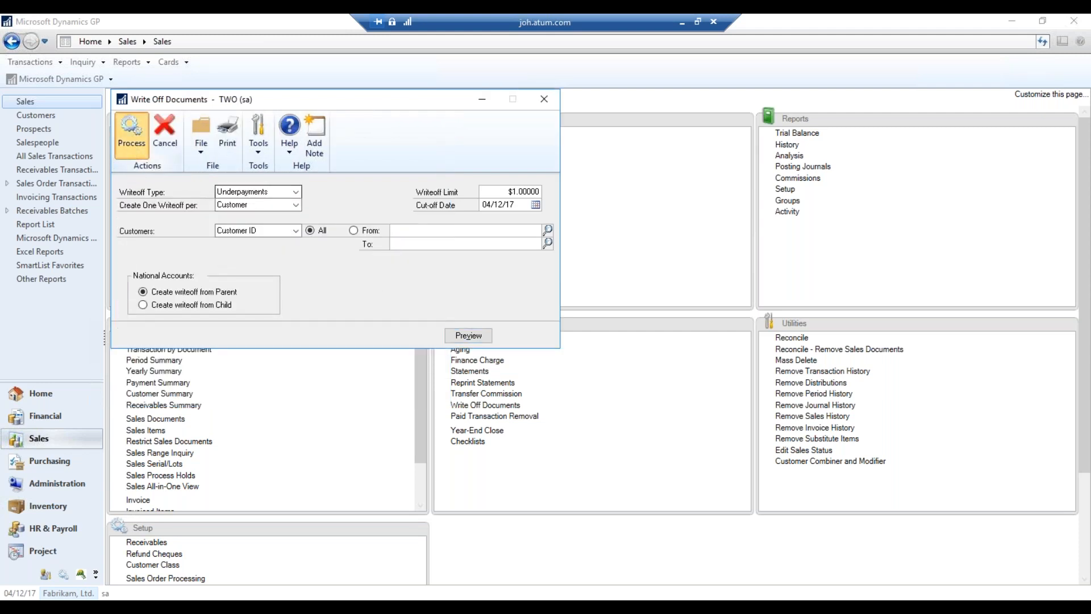
Process the write-off with the journal and detail and summary GL registers shown on screen
{"action": "left_click", "coordinate": [130, 144]}
{"action": "left_click", "coordinate": [443, 316]}
{"action": "left_click", "coordinate": [597, 422]}
{"action": "left_click", "coordinate": [457, 319]}
{"action": "left_click", "coordinate": [592, 422]}
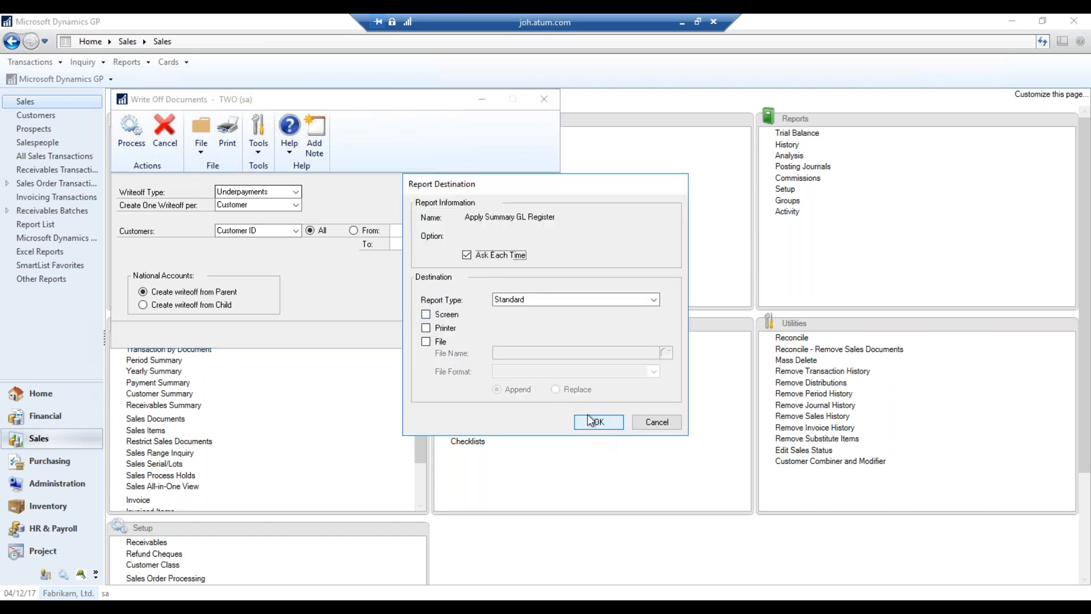
{"action": "left_click", "coordinate": [449, 317]}
{"action": "left_click", "coordinate": [597, 422]}
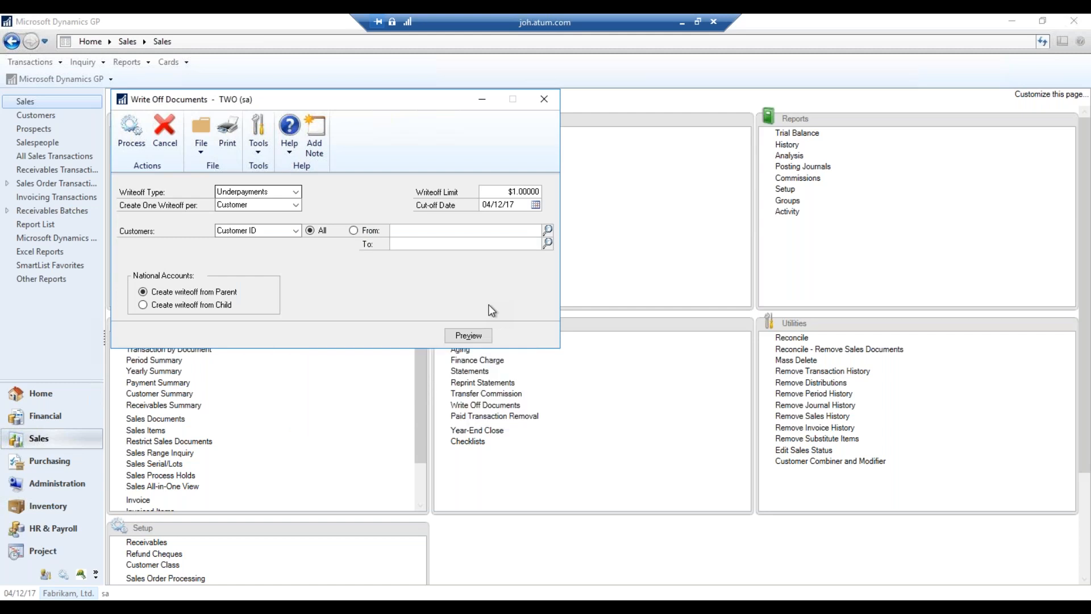
{"action": "left_click", "coordinate": [550, 106]}
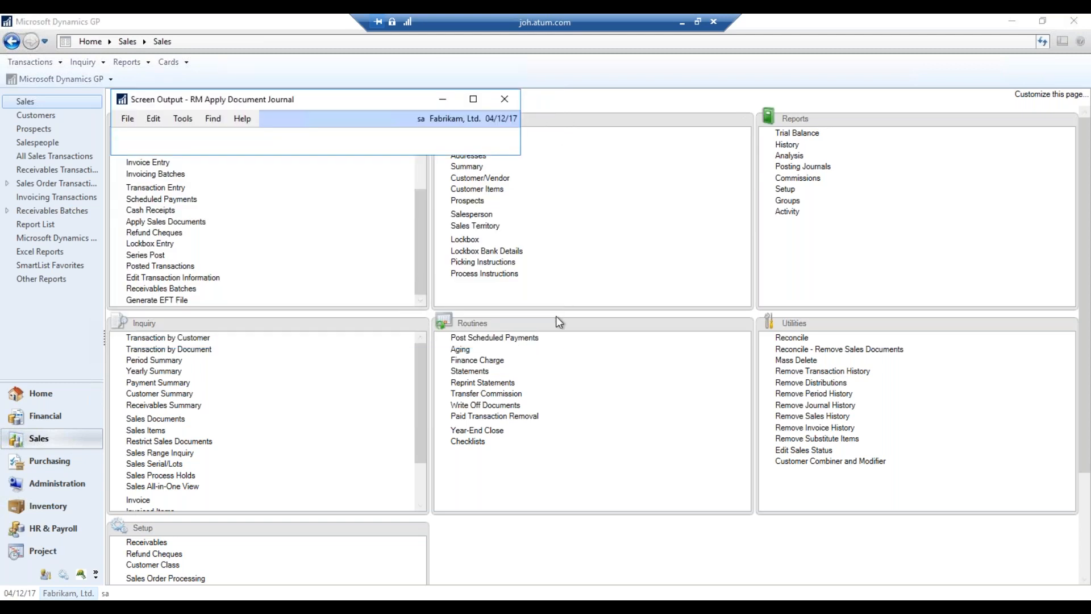
Close the RM Apply Document Journal and both GL Breakdown Registers, then show the Estimated Investment slide
{"action": "left_click", "coordinate": [516, 98]}
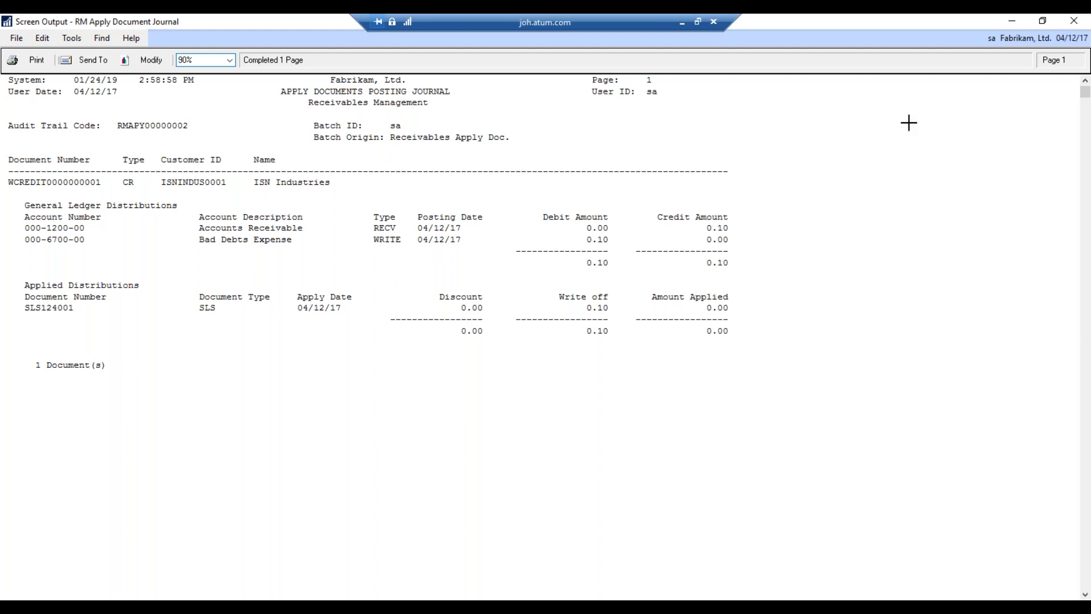
{"action": "left_click", "coordinate": [1074, 22]}
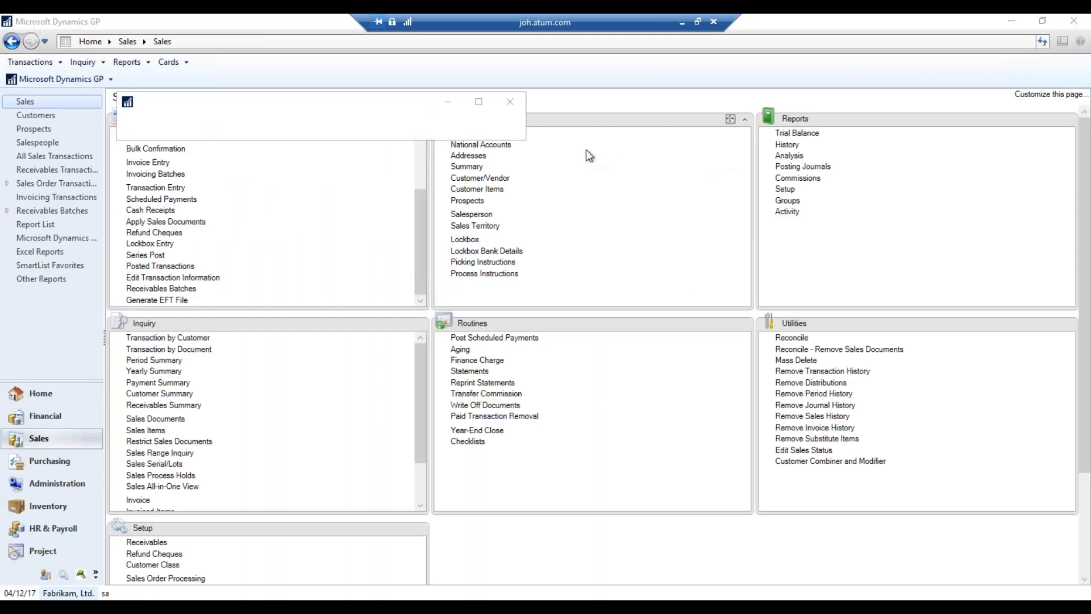
{"action": "left_click", "coordinate": [555, 102]}
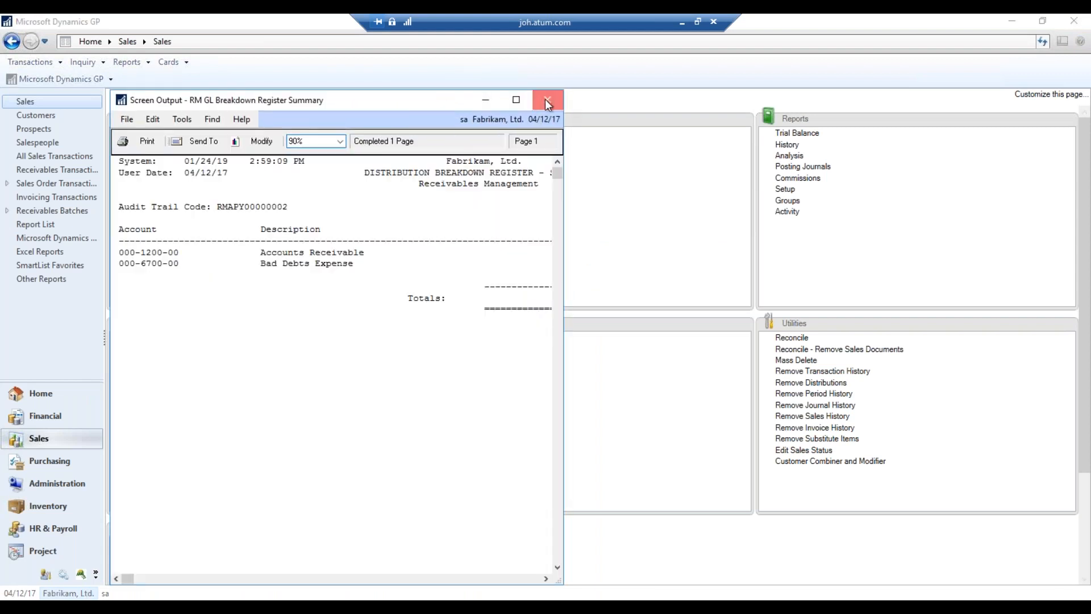
{"action": "left_click", "coordinate": [543, 99]}
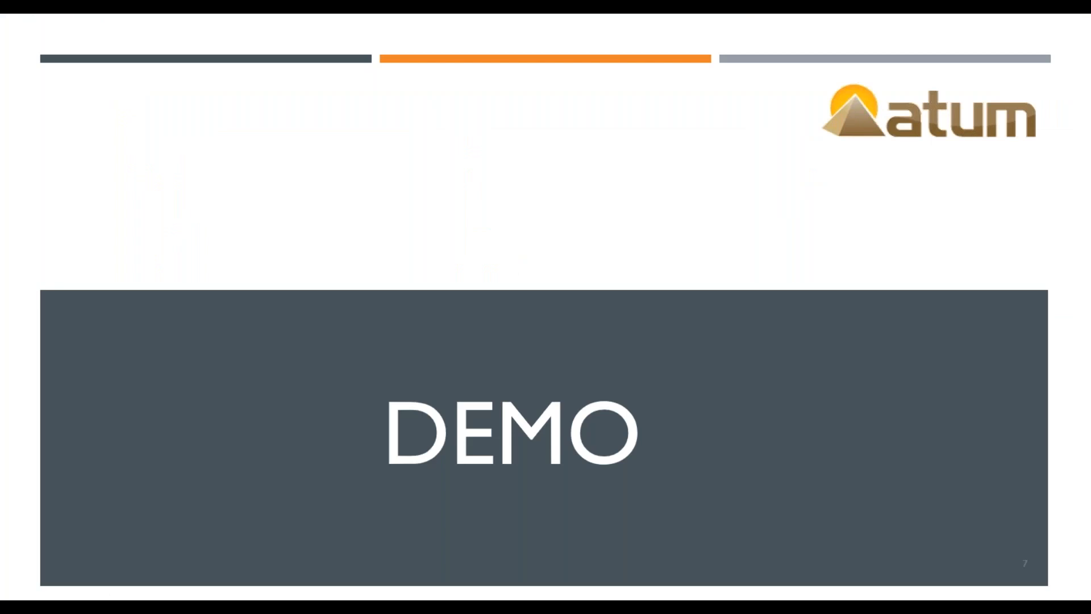
{"action": "key", "text": "Right"}
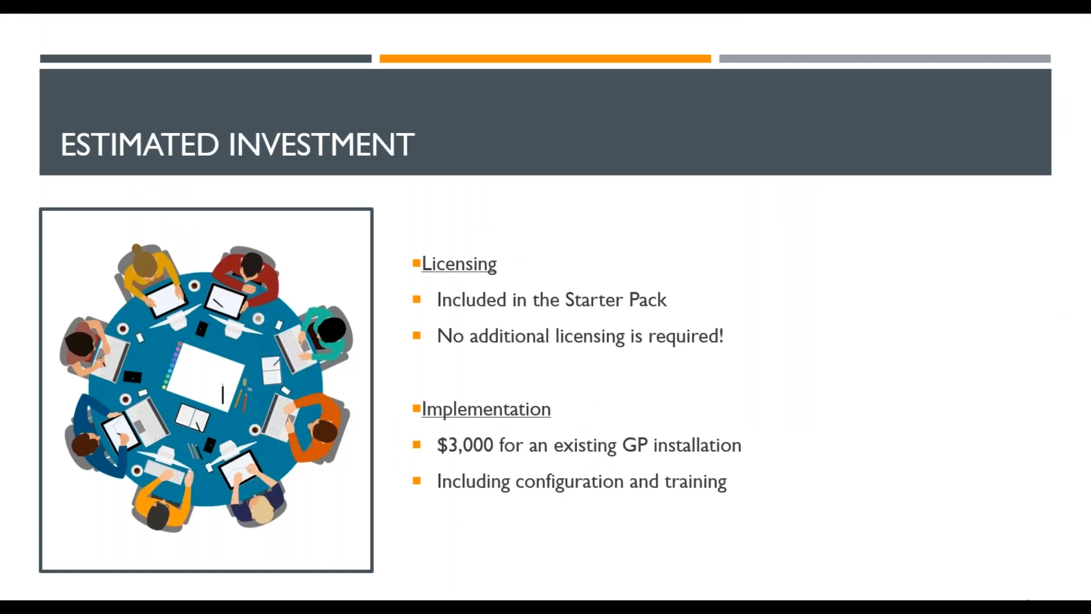